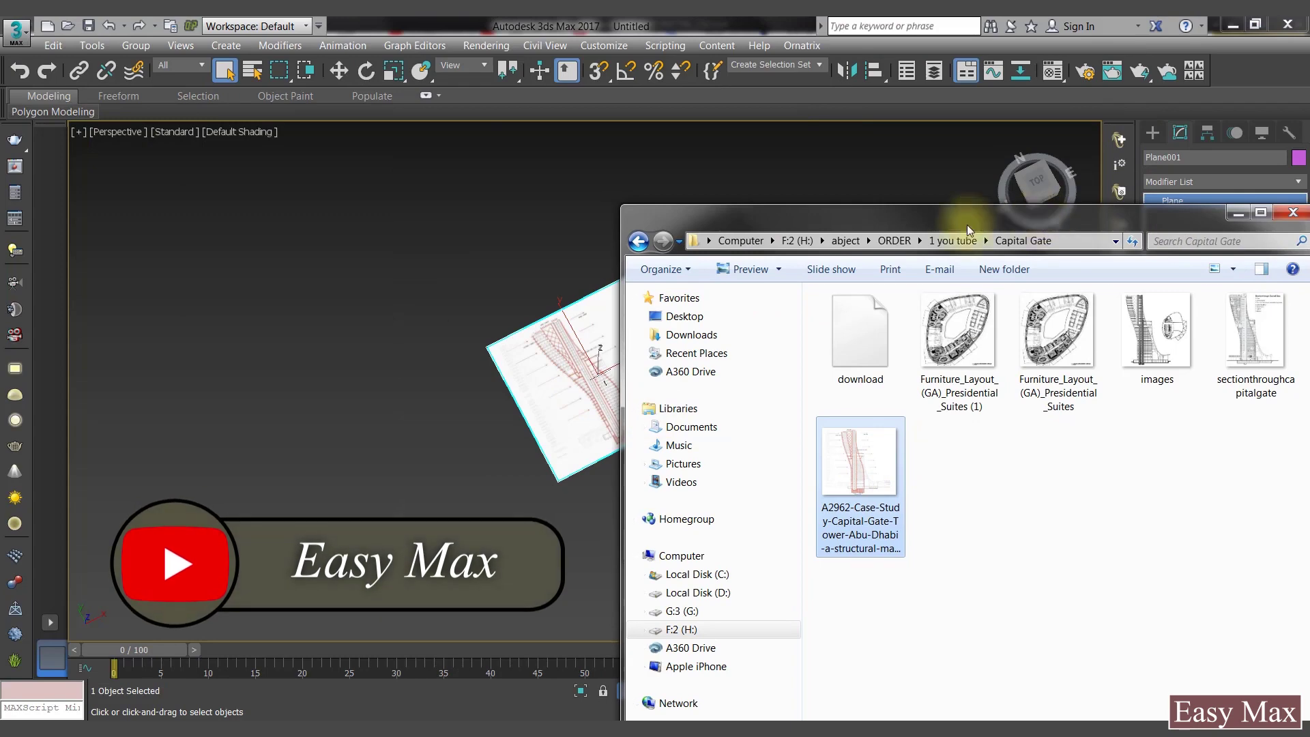
Step: Put the image folder window away and show the reference plane shaded and framed in the Top view
drag(969, 231, 501, 214)
click(605, 213)
key(t)
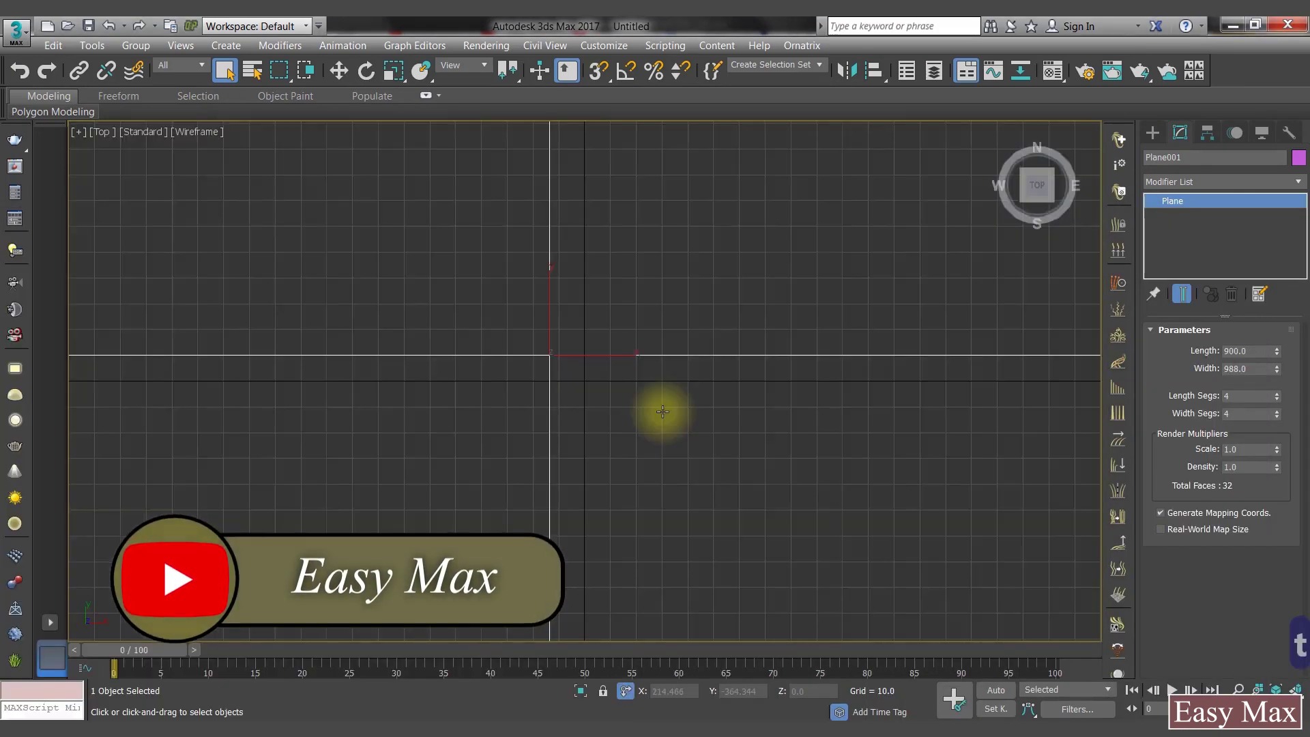
key(z)
key(F3)
scroll(672, 383, up, 2)
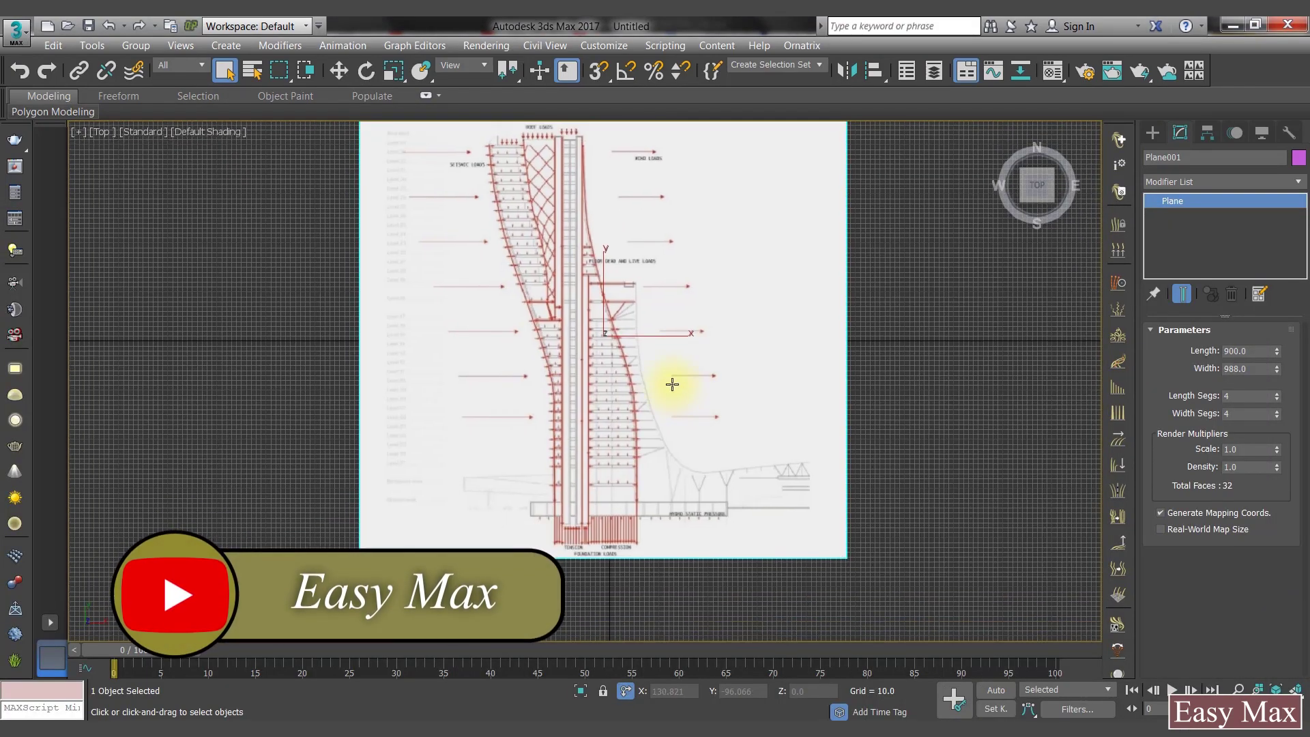
Step: Reposition the reference plane near the grid origin and rotate it upright with angle snap enabled
scroll(673, 384, down, 2)
alt+middle_drag(810, 287, 616, 389)
key(w)
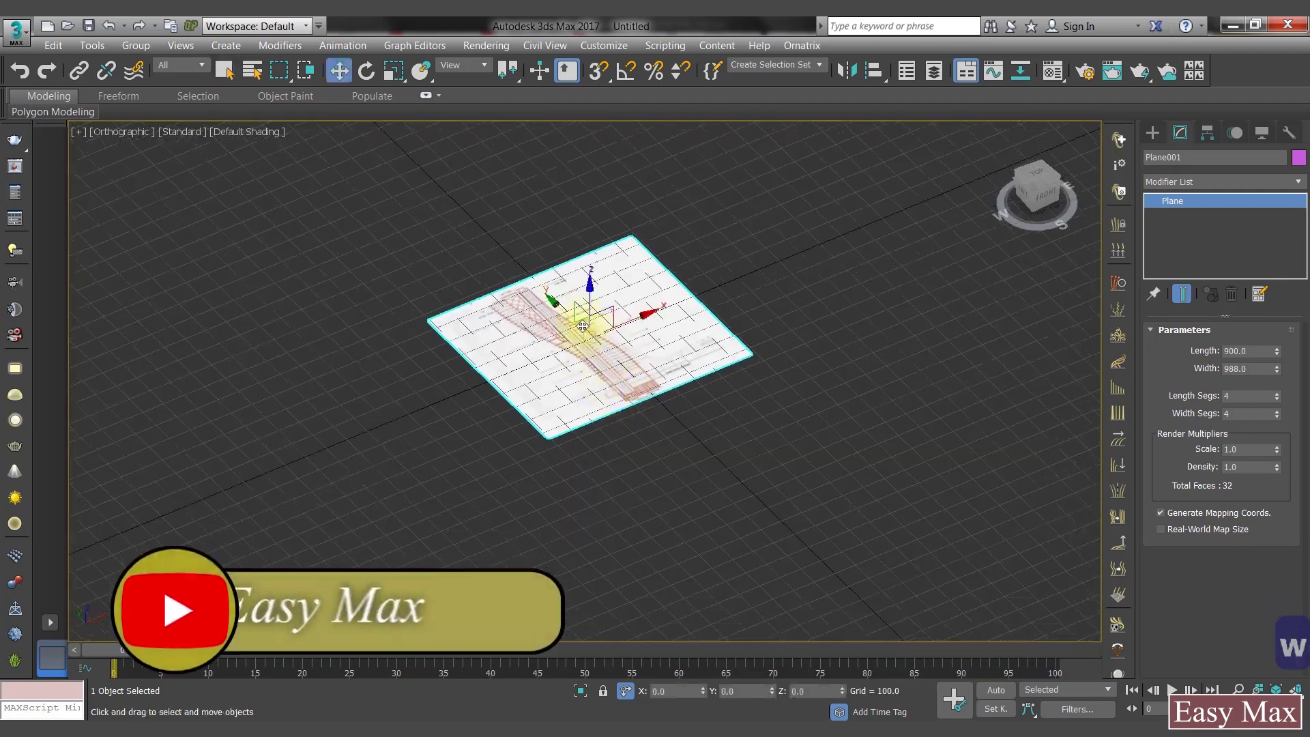
drag(583, 327, 514, 247)
key(r)
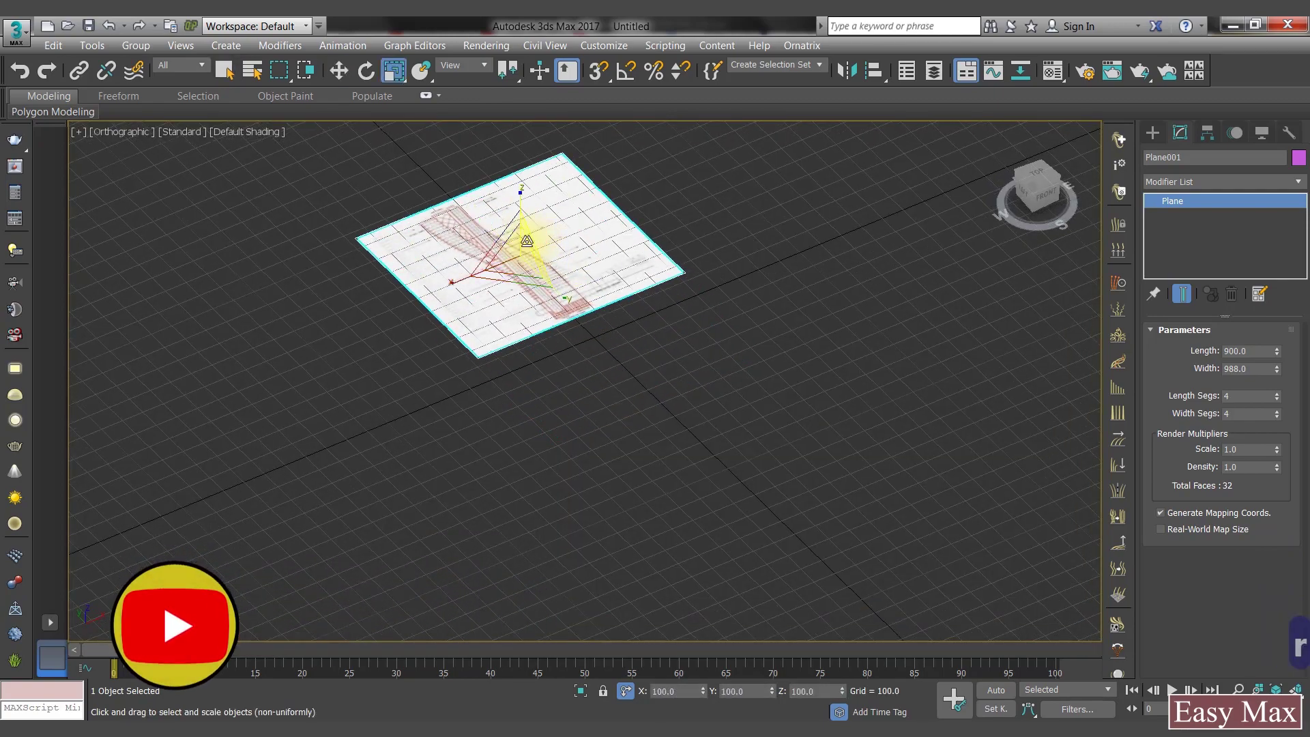
key(e)
click(627, 70)
mouse_move(550, 273)
mouse_down()
mouse_move(559, 261)
mouse_move(568, 279)
mouse_up()
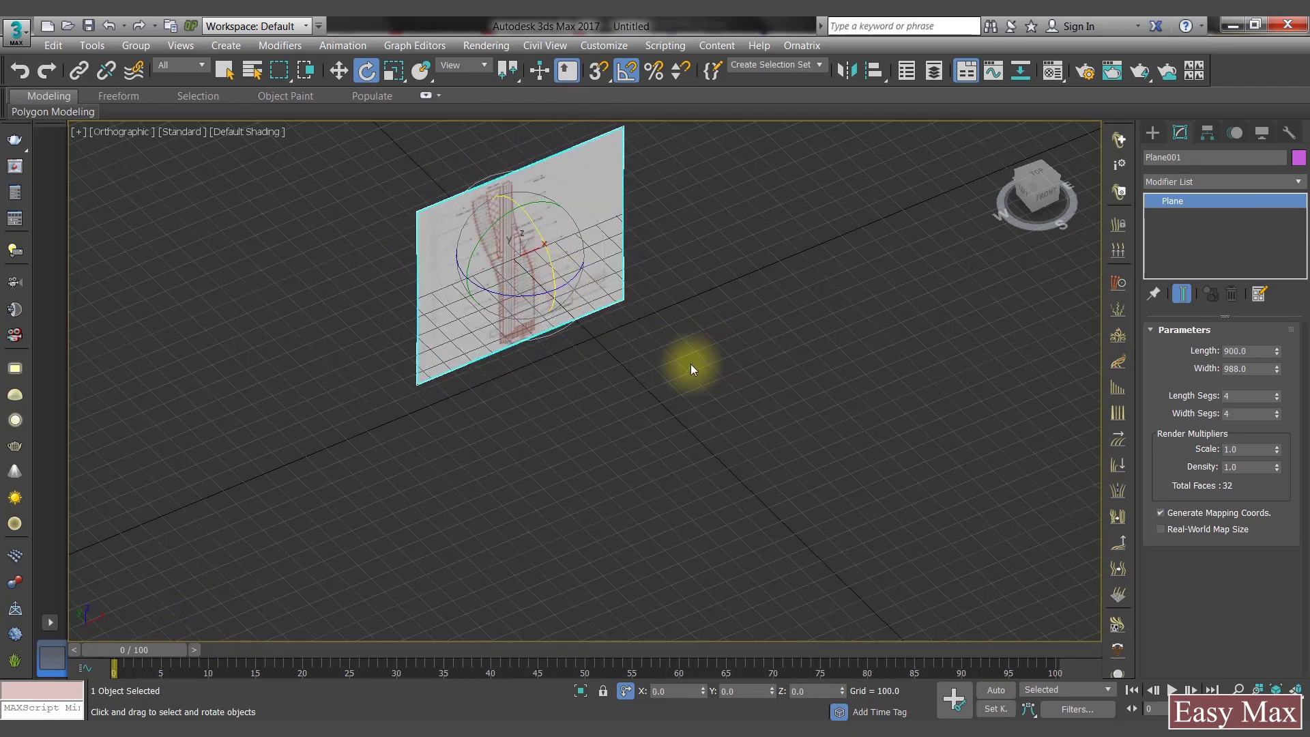
Step: Show the upright reference plane straight on in the Front view and hide the grid
key(w)
alt+middle_drag(691, 369, 599, 285)
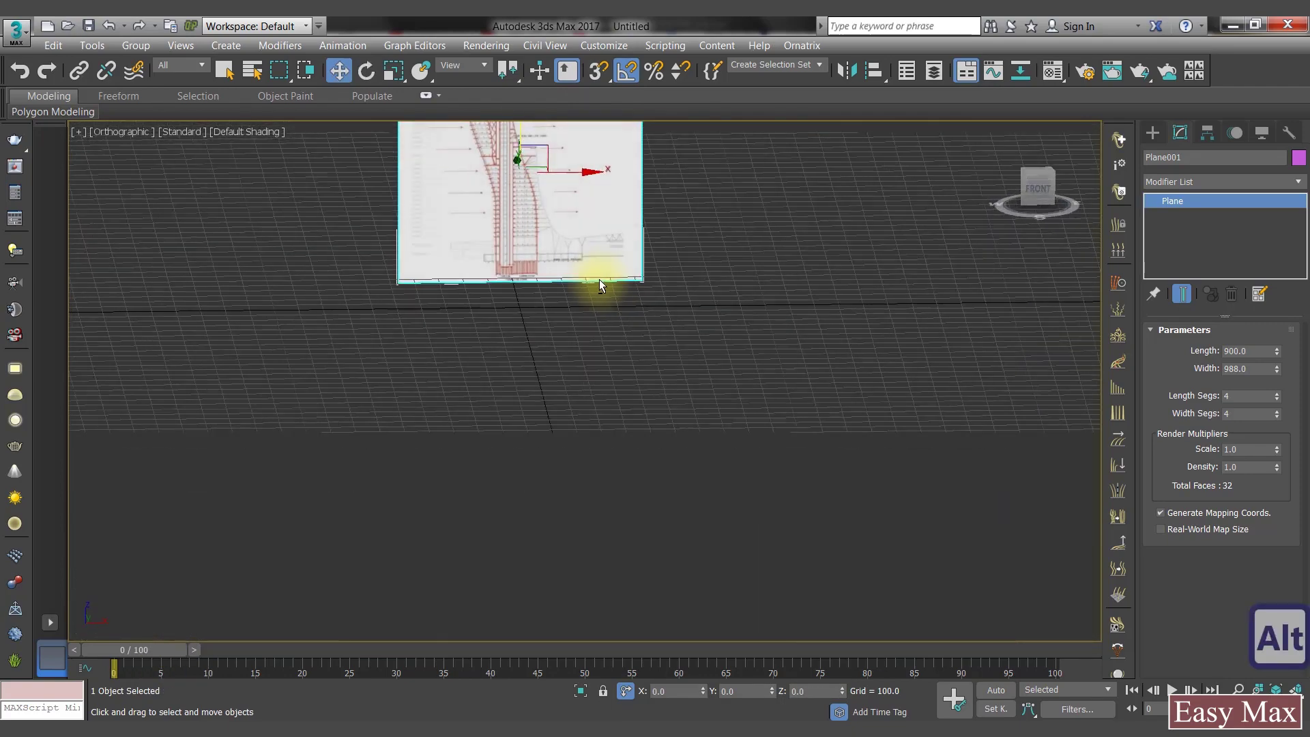
scroll(599, 285, up, 3)
middle_drag(505, 300, 522, 443)
scroll(532, 409, down, 3)
middle_drag(554, 348, 549, 392)
click(1037, 186)
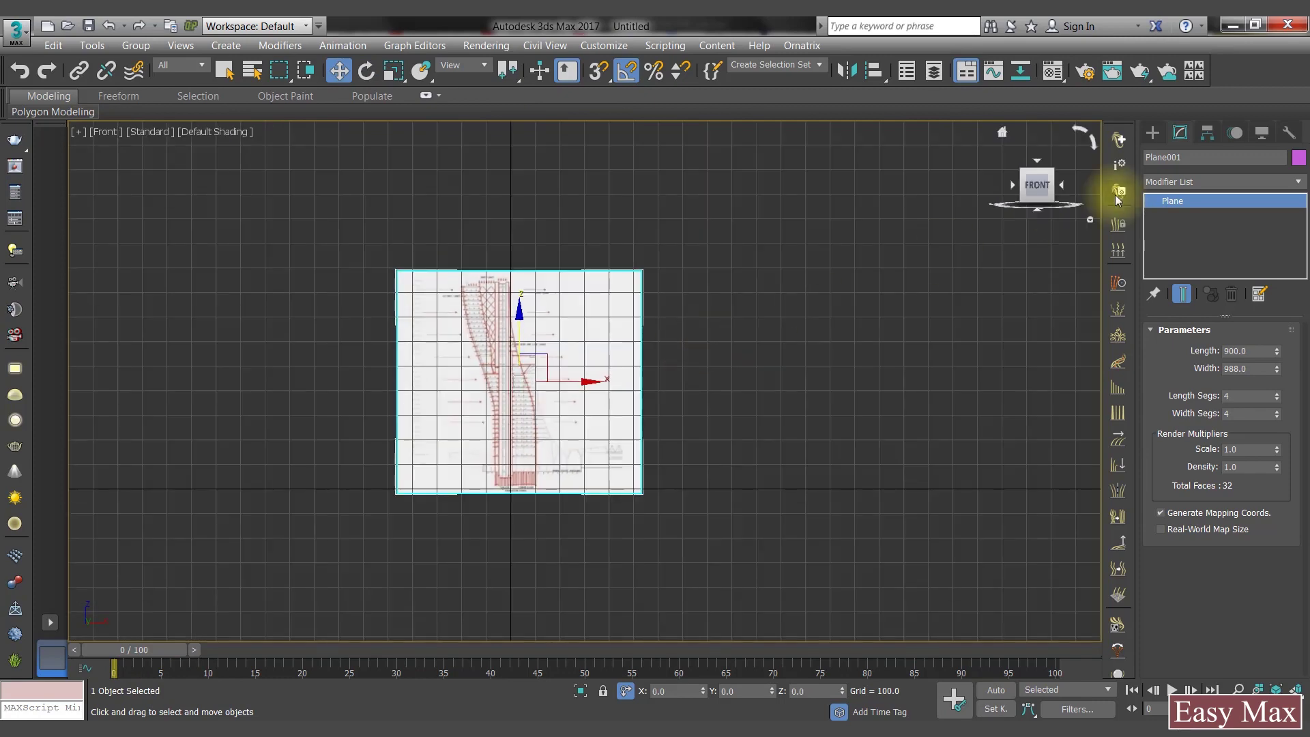
key(g)
Step: Create a standing cylinder in front of the reference plane, with a radius of about 116 and a height of about 1047
click(1152, 132)
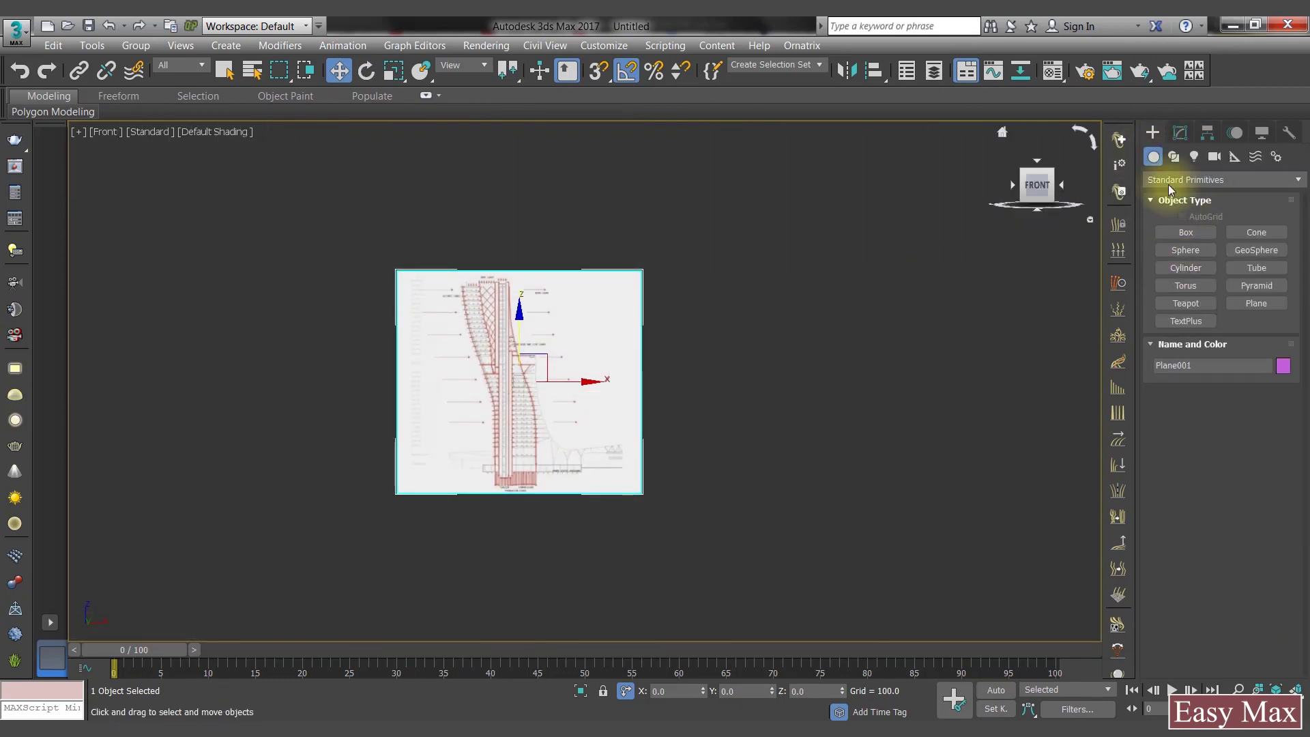
click(1186, 268)
alt+middle_drag(655, 345, 869, 239)
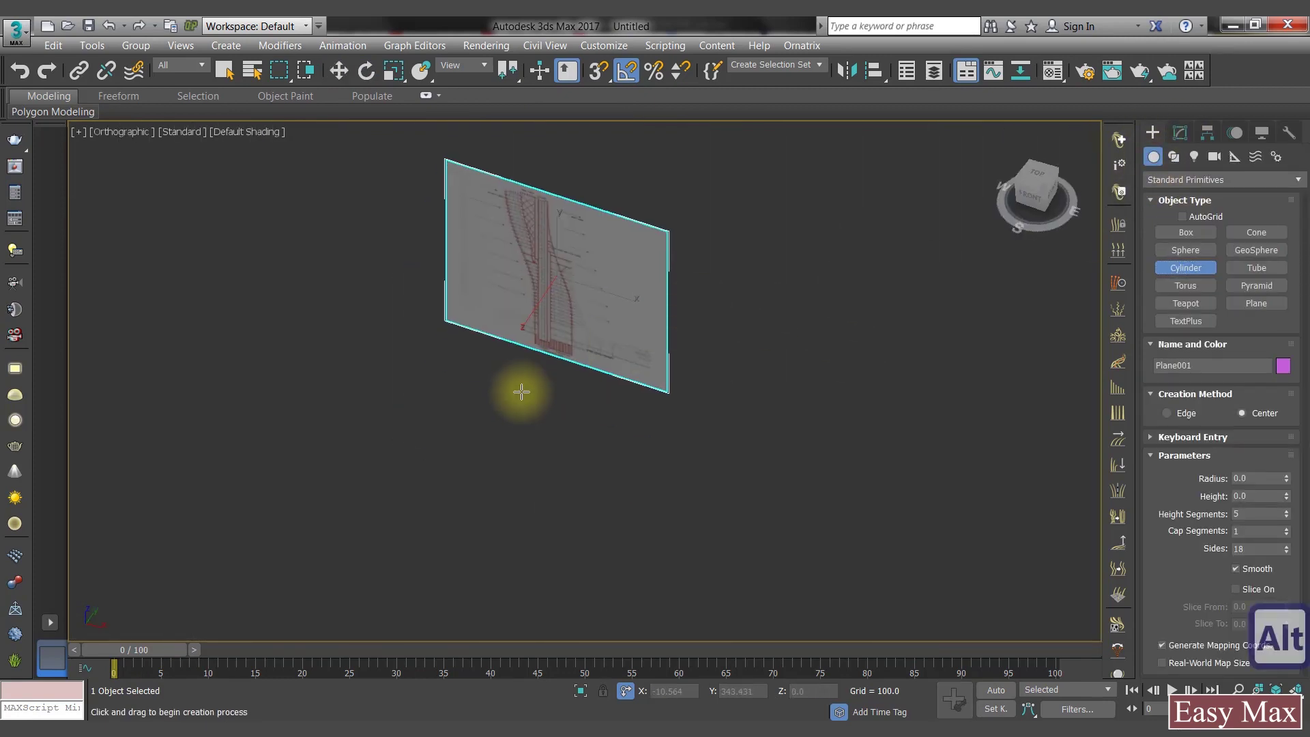
drag(520, 389, 522, 386)
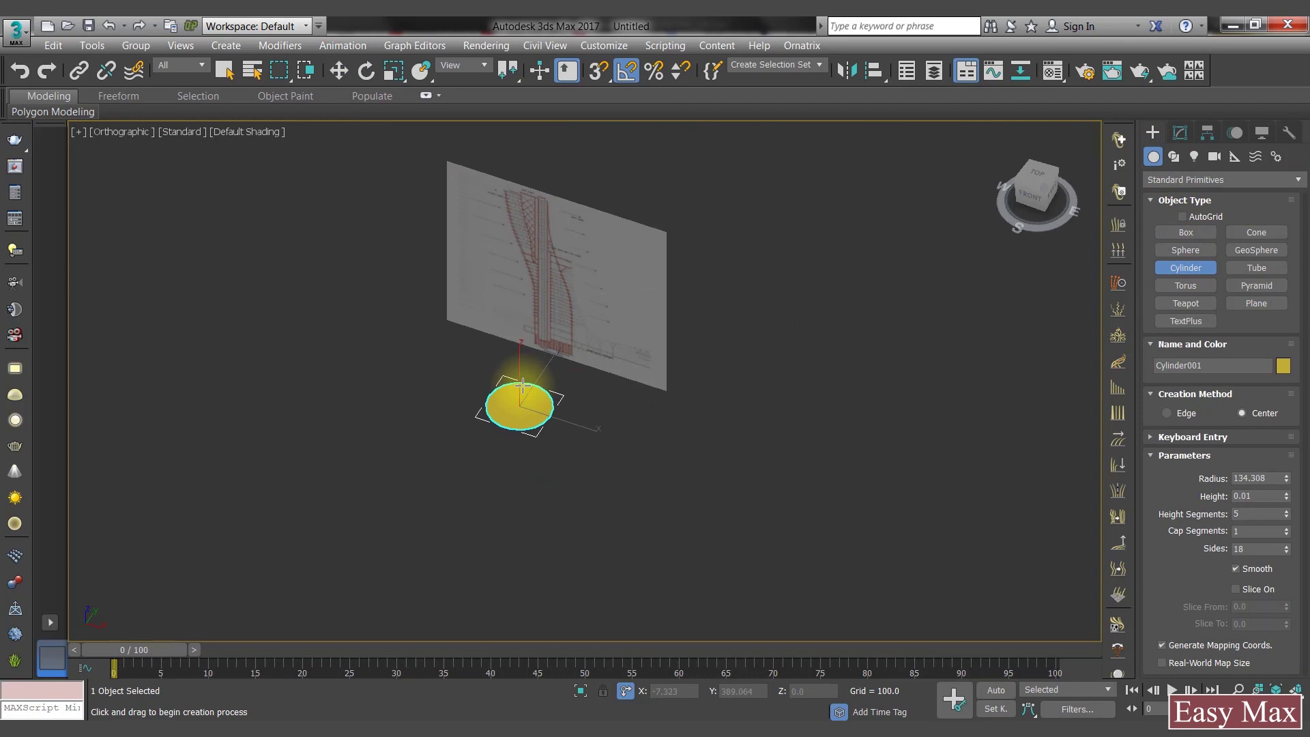
click(501, 127)
click(1180, 133)
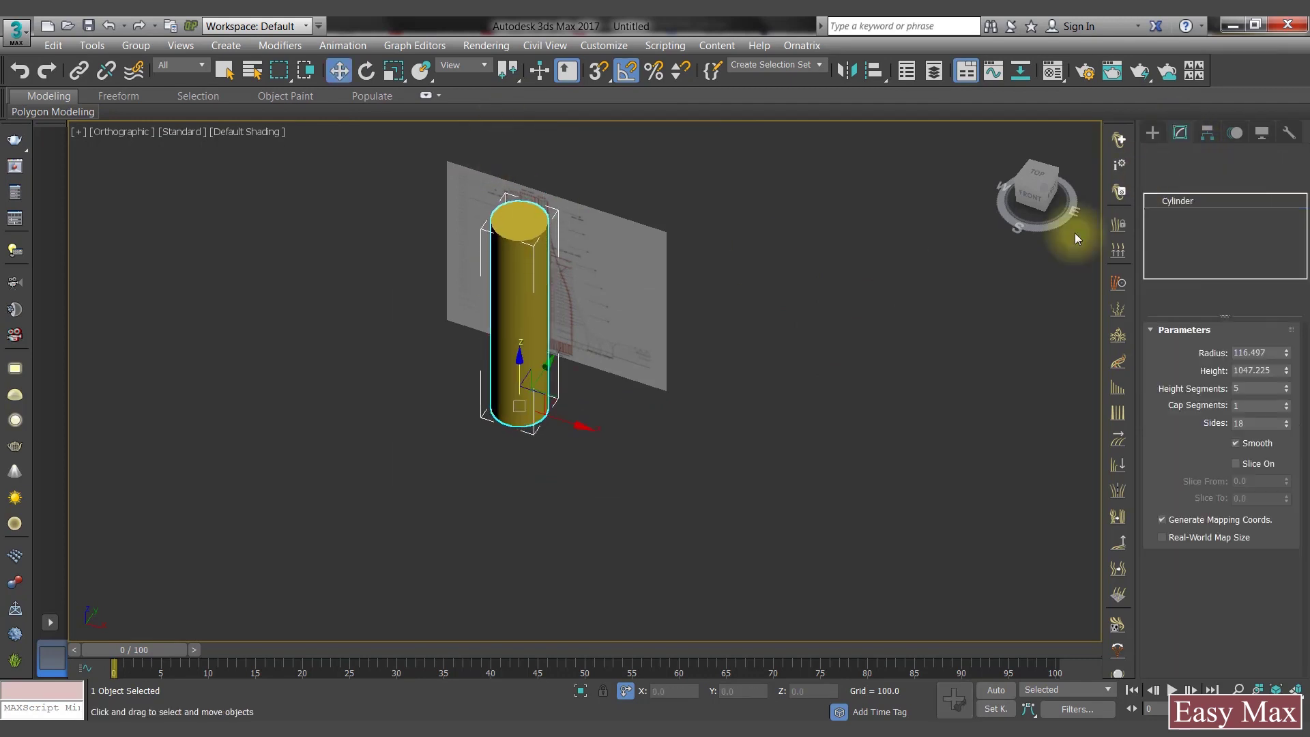
Step: Fit the cylinder to the tower drawing from the front by reducing its height to about 869 and setting its radius to 100
click(1031, 195)
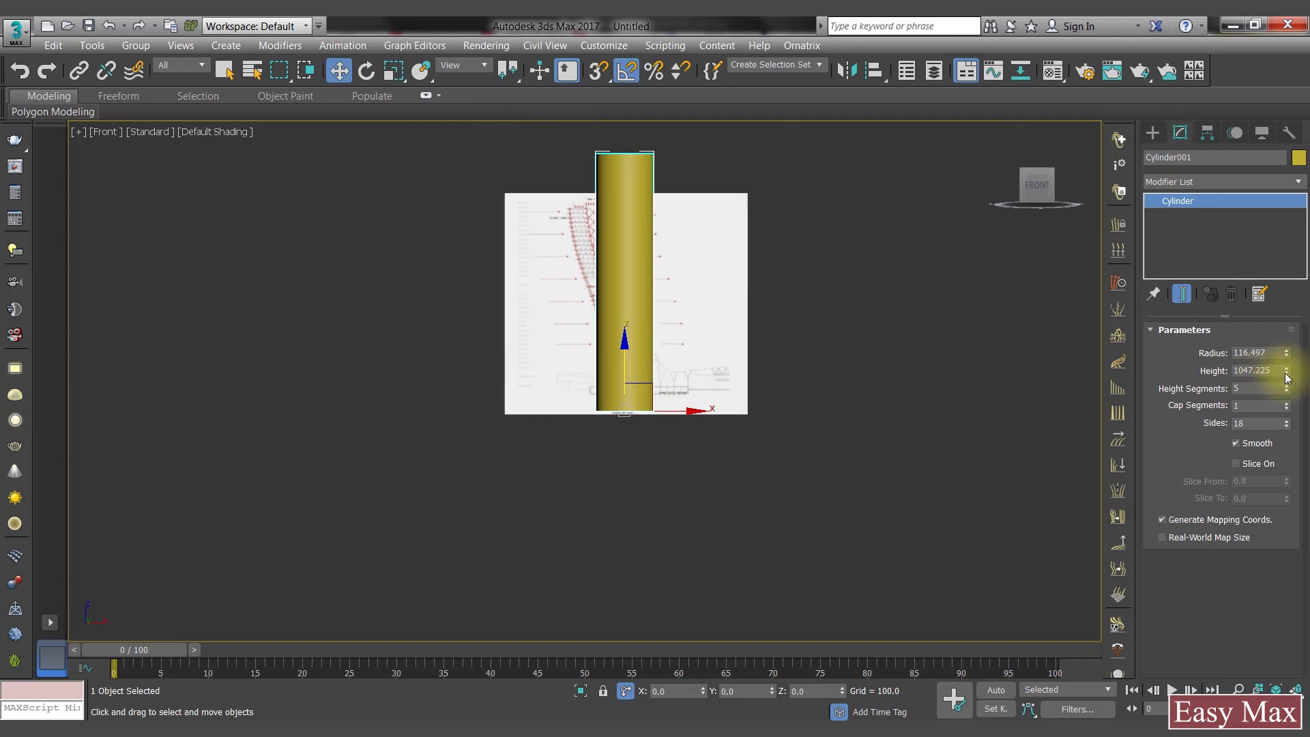
drag(1287, 377, 1287, 384)
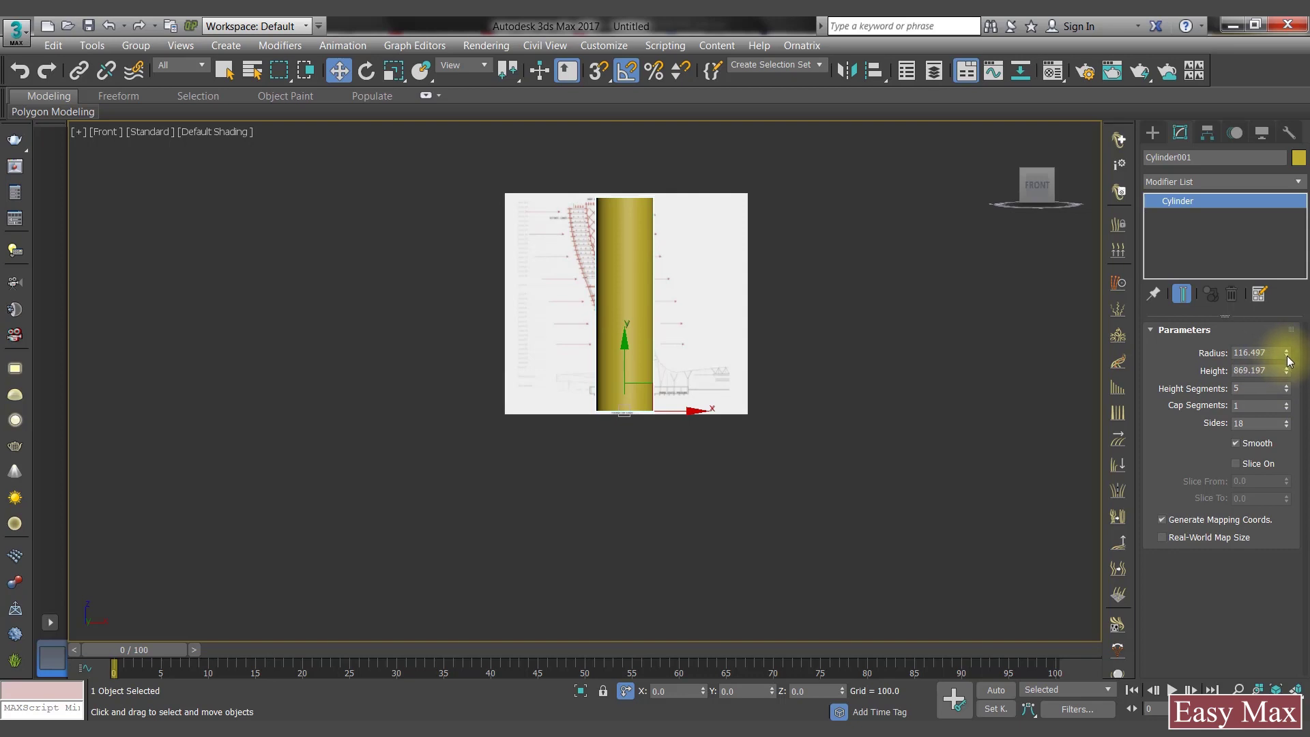
drag(1288, 357, 1287, 362)
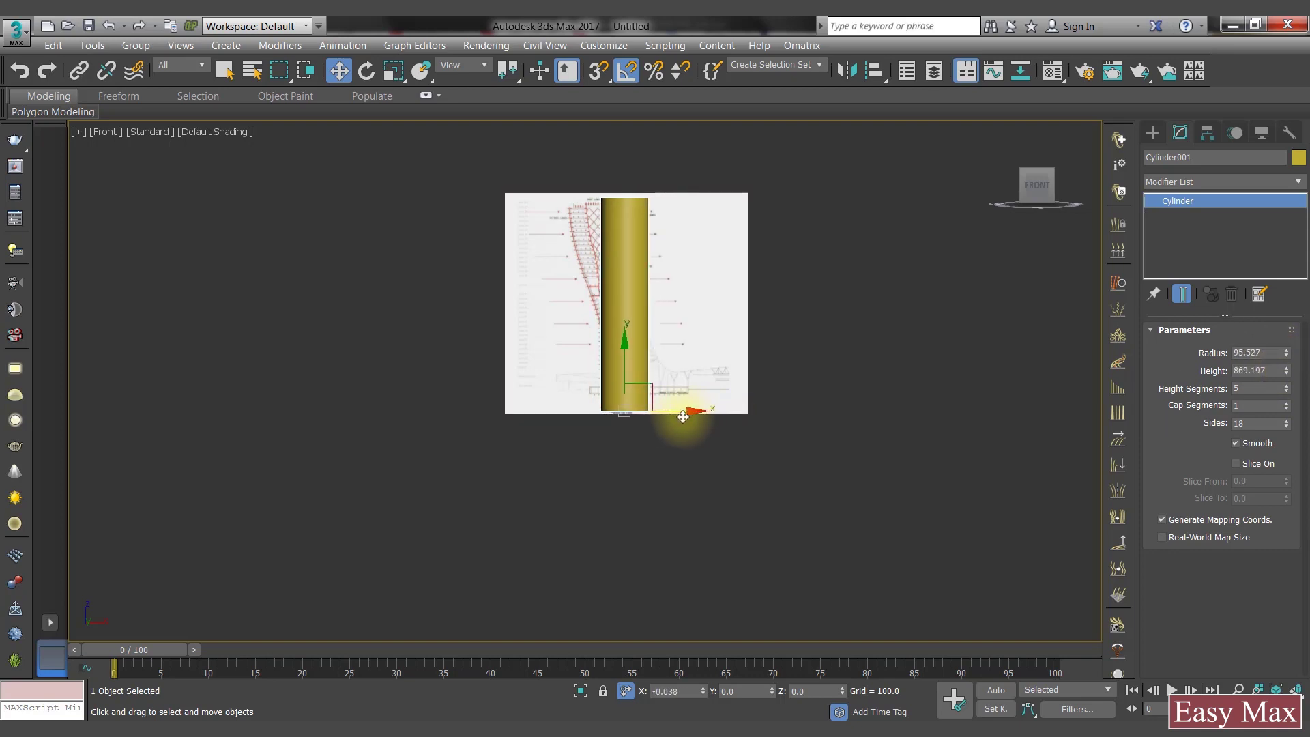
double_click(1248, 352)
text(100)
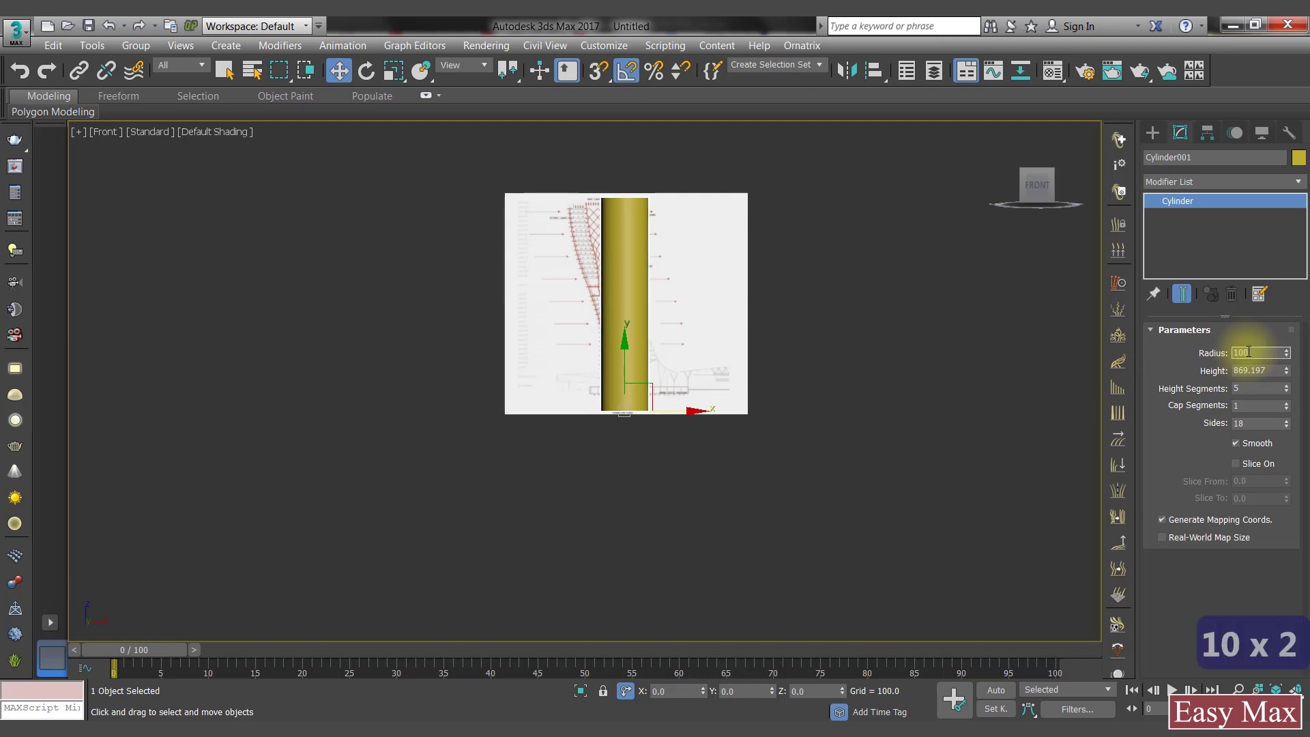
key(Return)
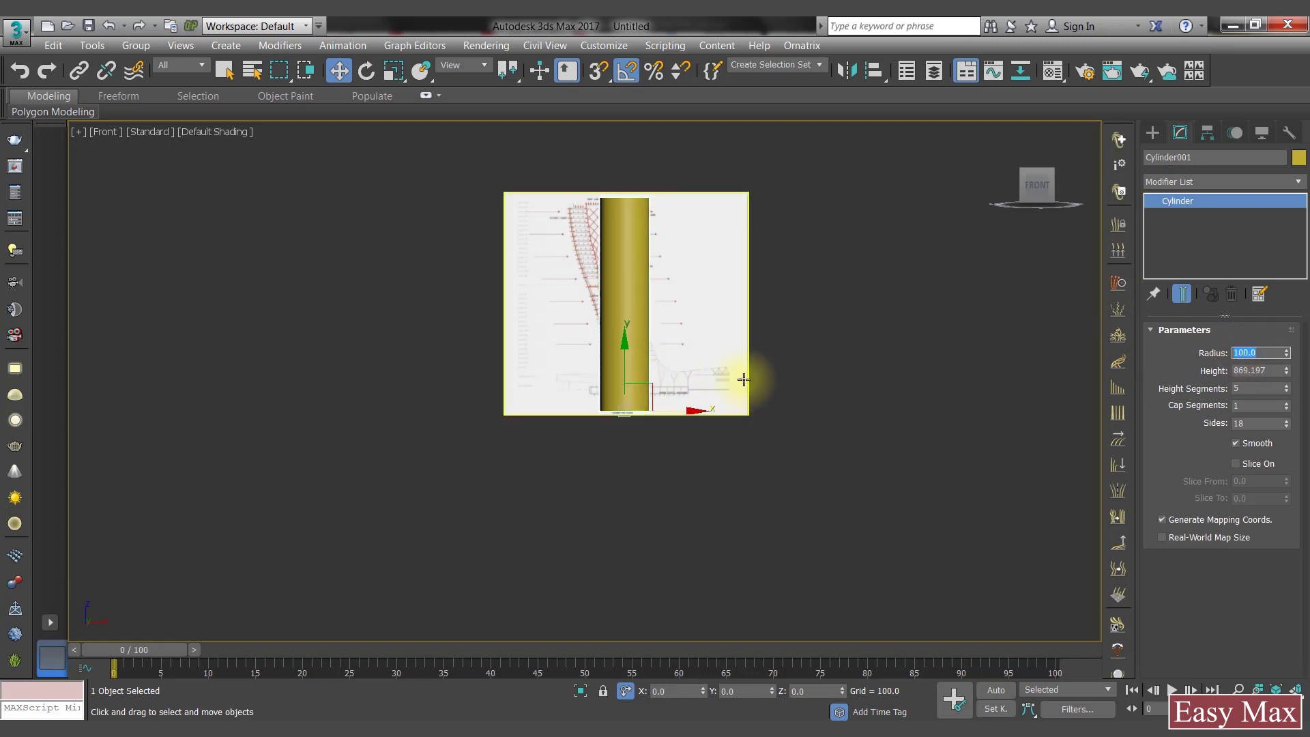
Step: Set the cylinder's height segments to 20 and display it shaded with edged faces
alt+middle_drag(743, 377, 769, 438)
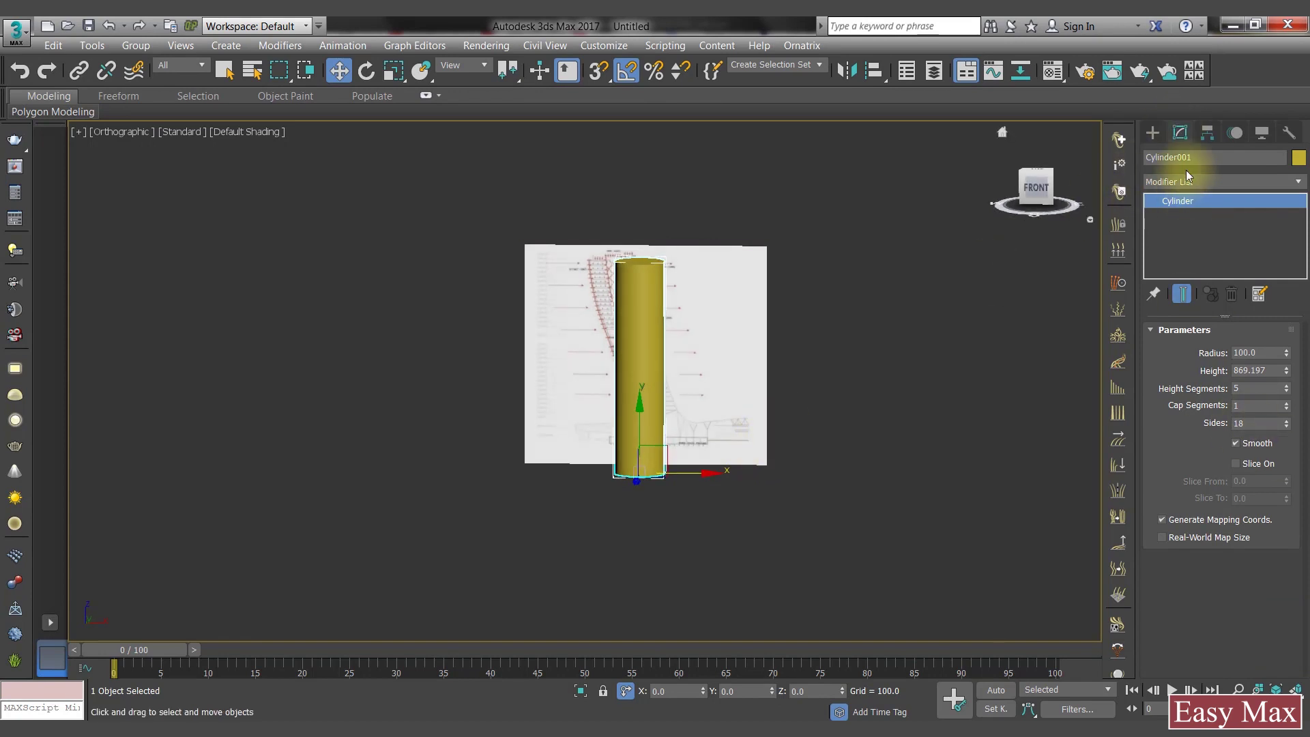
key(F3)
key(F4)
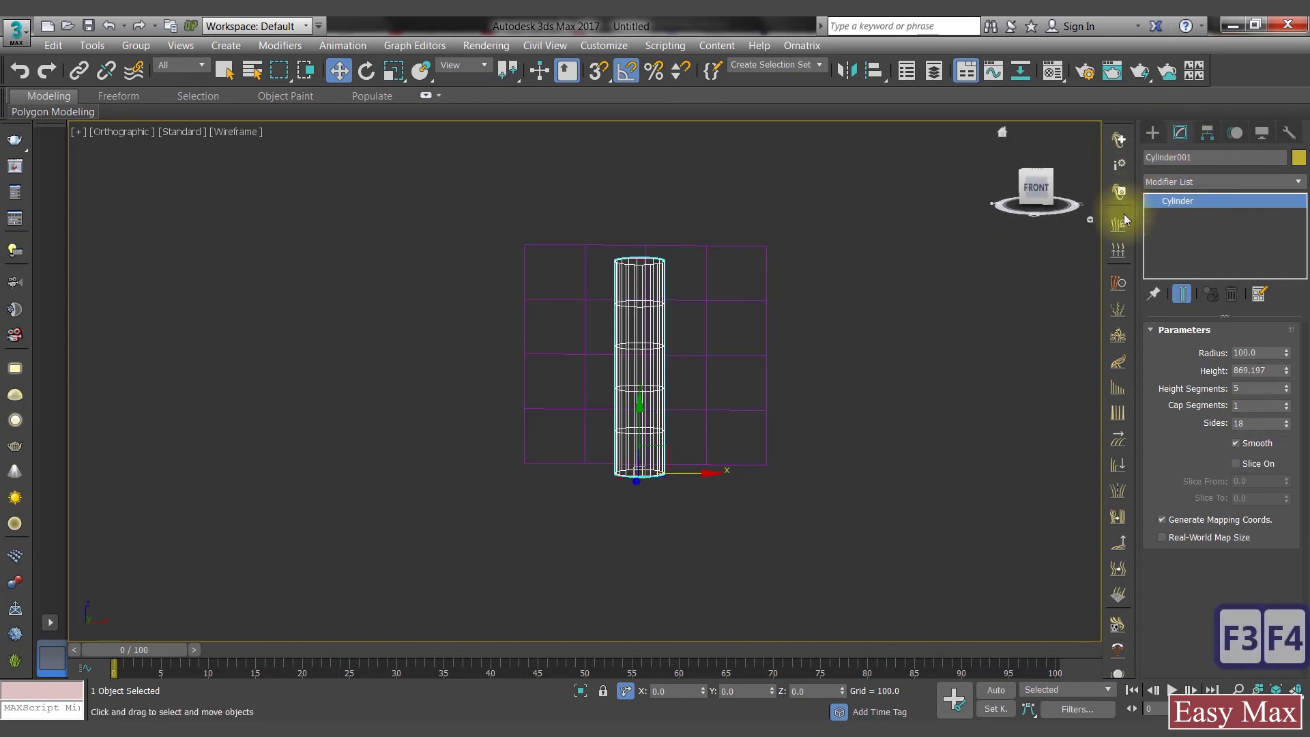
alt+middle_drag(923, 434, 725, 367)
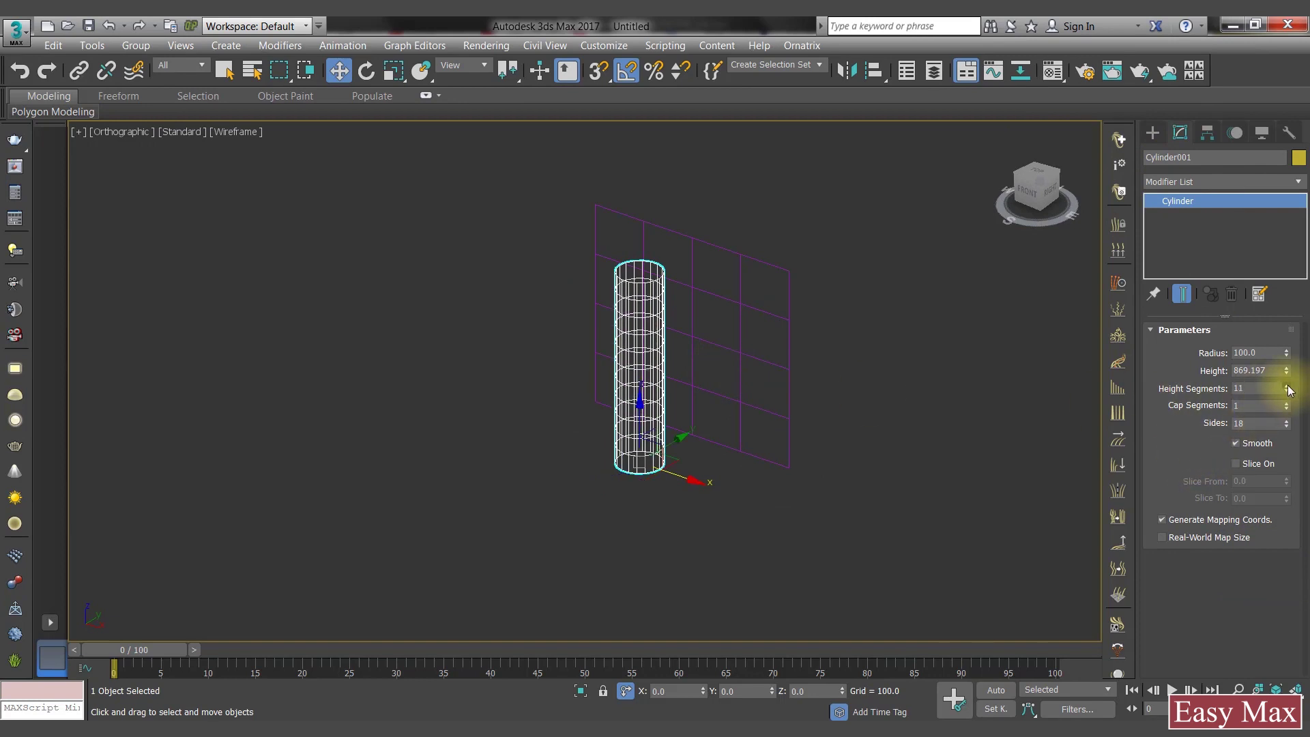
drag(1289, 390, 1289, 374)
key(F3)
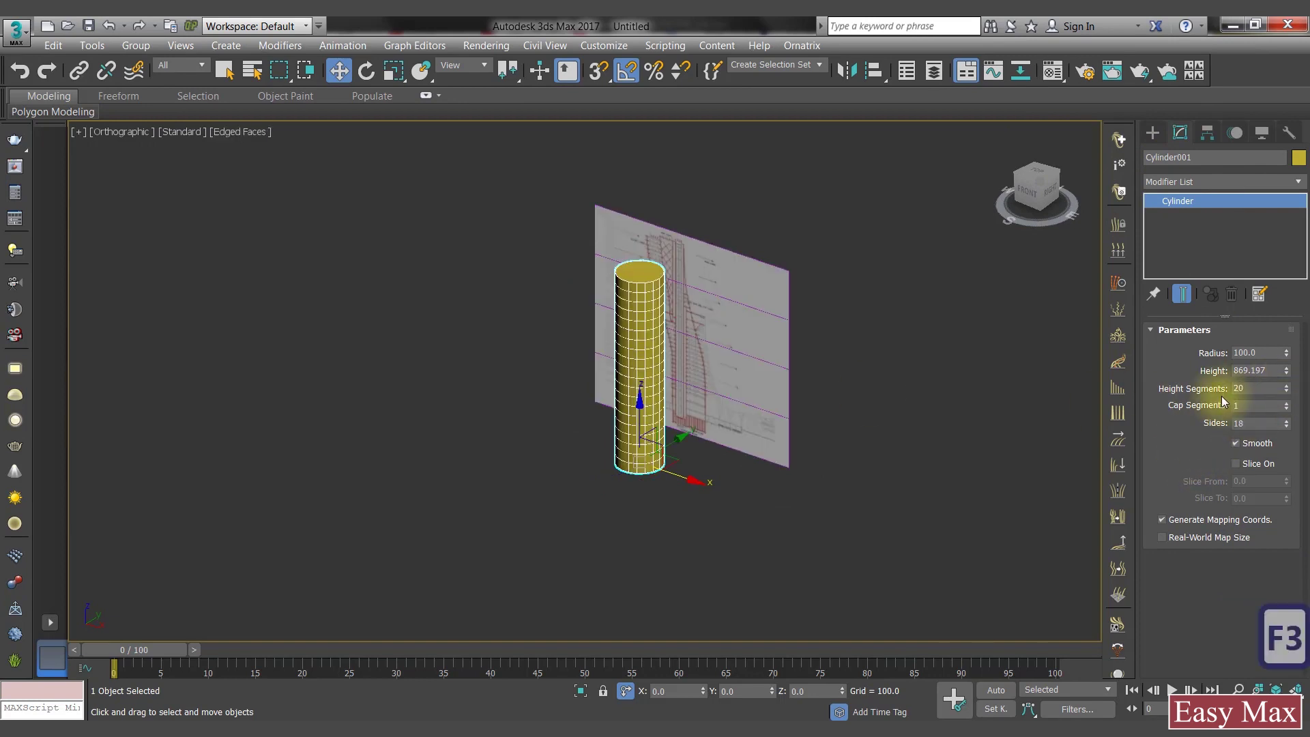
Step: Set the cylinder's height segments to 19 and its sides to 20
middle_drag(582, 442, 637, 371)
scroll(638, 371, up, 4)
middle_drag(830, 346, 752, 415)
scroll(751, 416, down, 2)
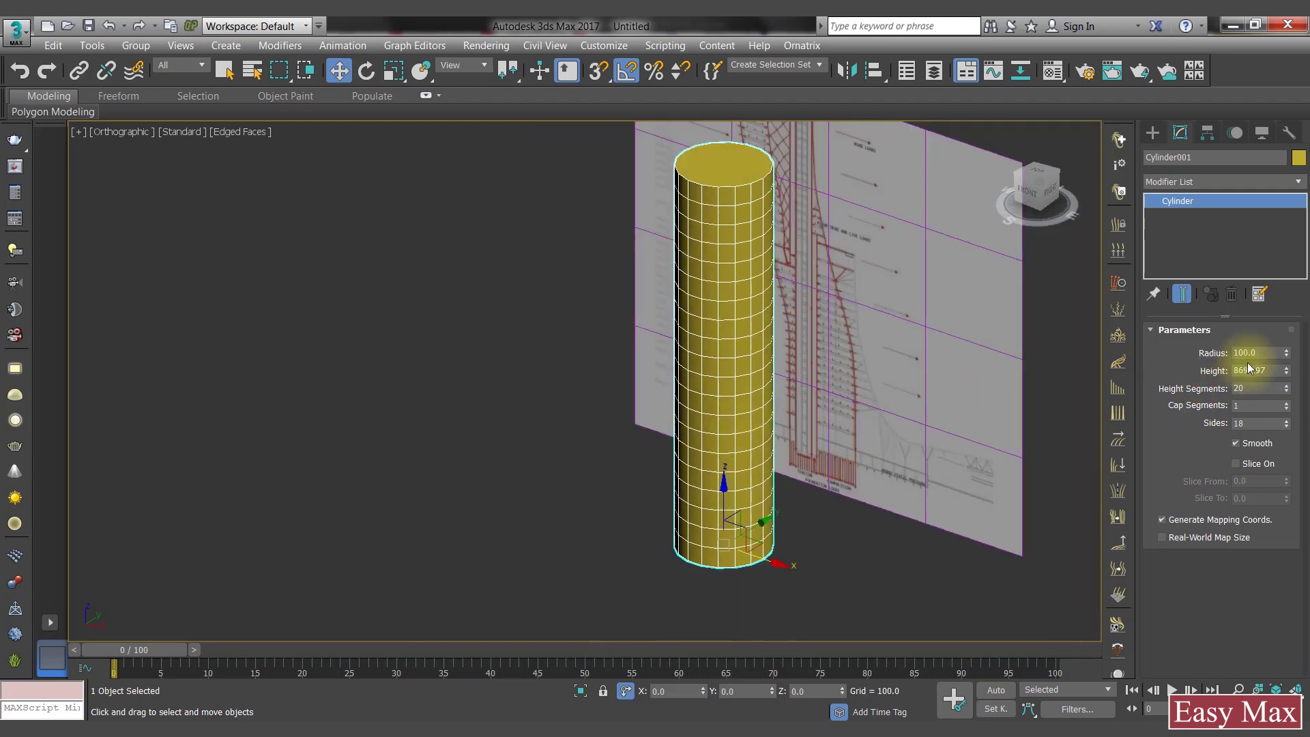
click(1290, 393)
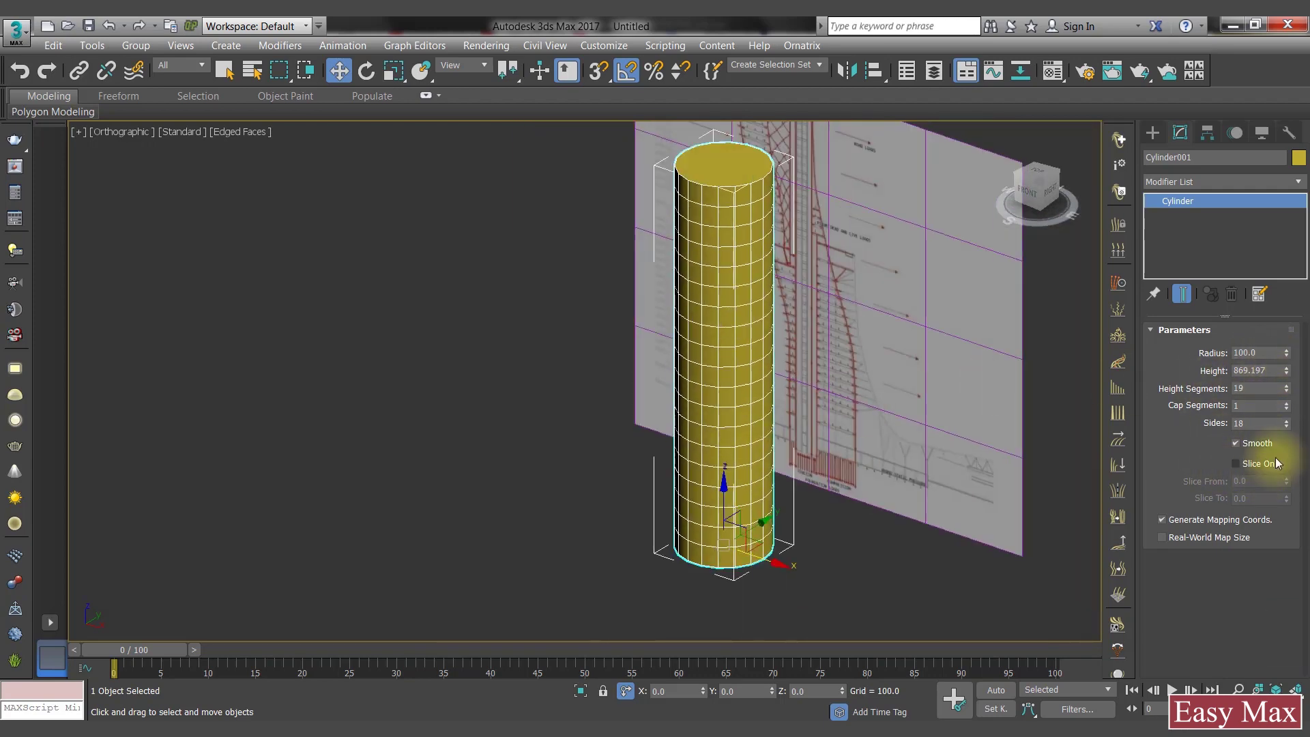
click(1289, 428)
click(1288, 427)
click(1288, 427)
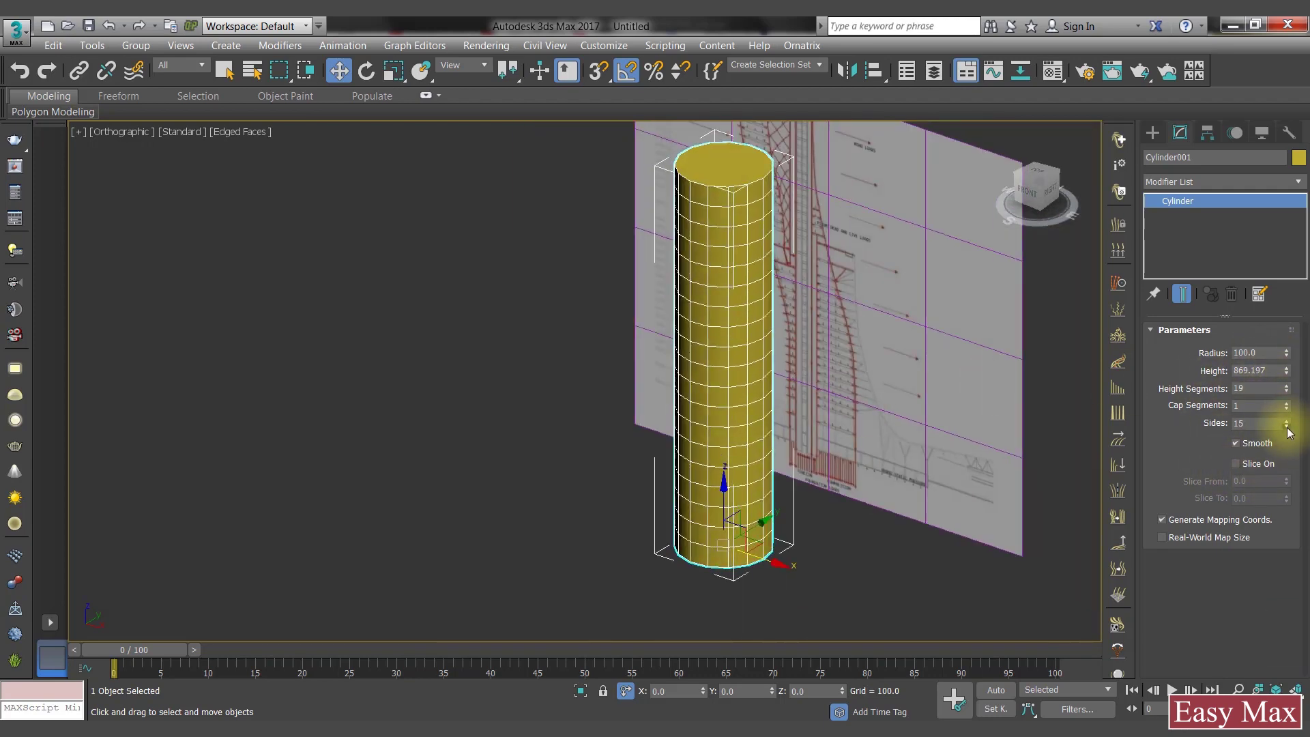
click(1287, 421)
click(1287, 421)
click(1287, 421)
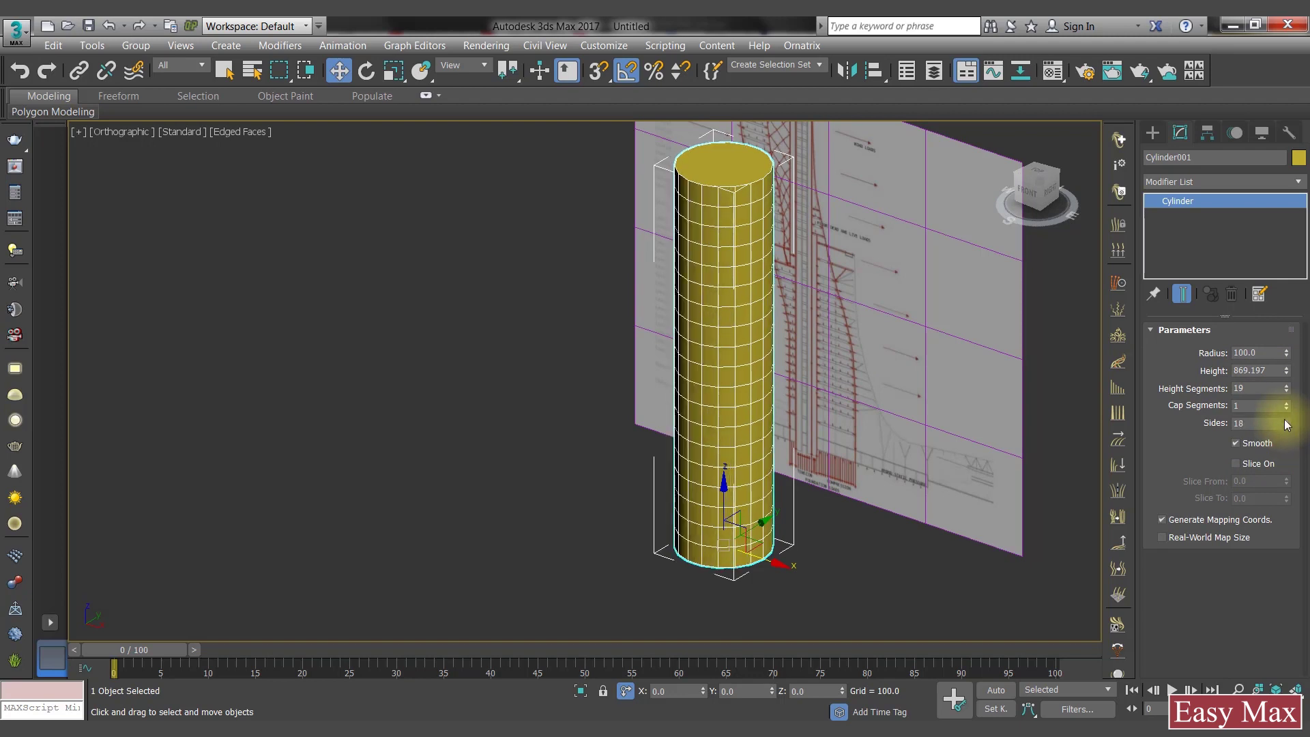
click(1287, 421)
click(1287, 421)
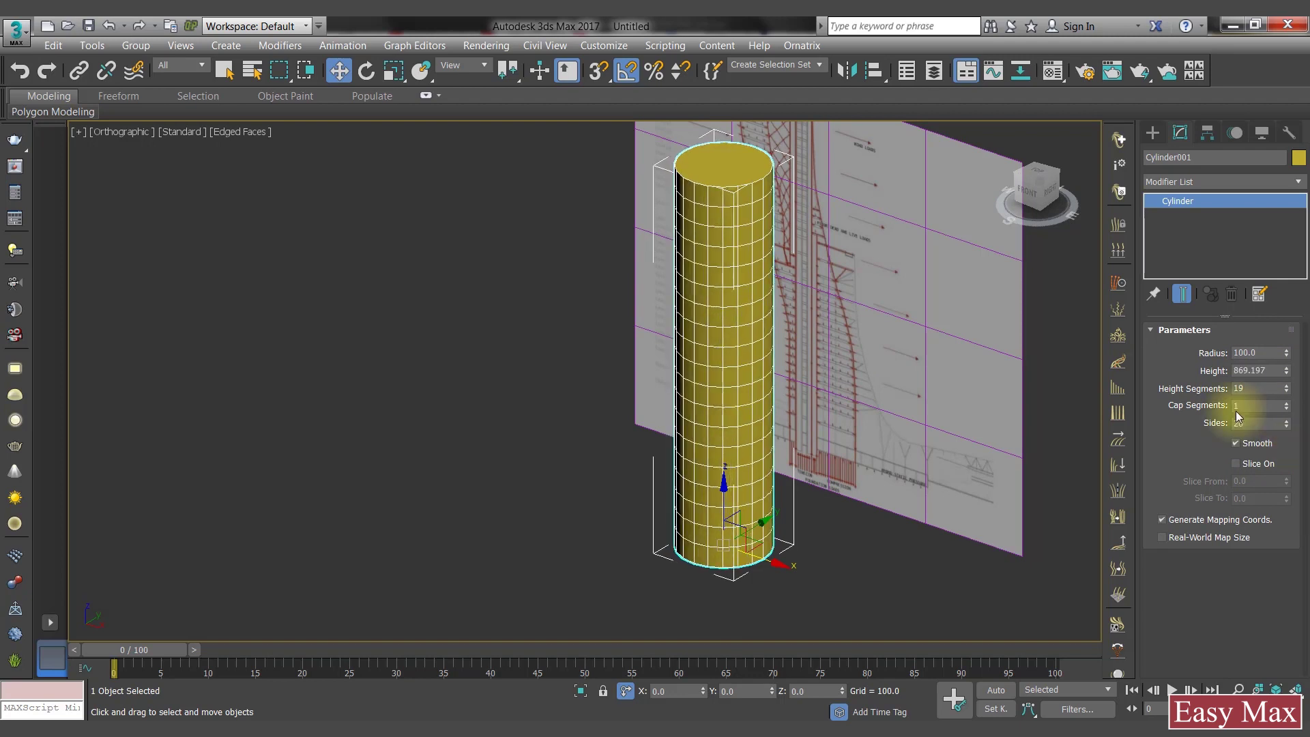
Step: Raise the cylinder's height segments to 23
click(1287, 386)
click(1287, 386)
click(1287, 386)
click(1287, 386)
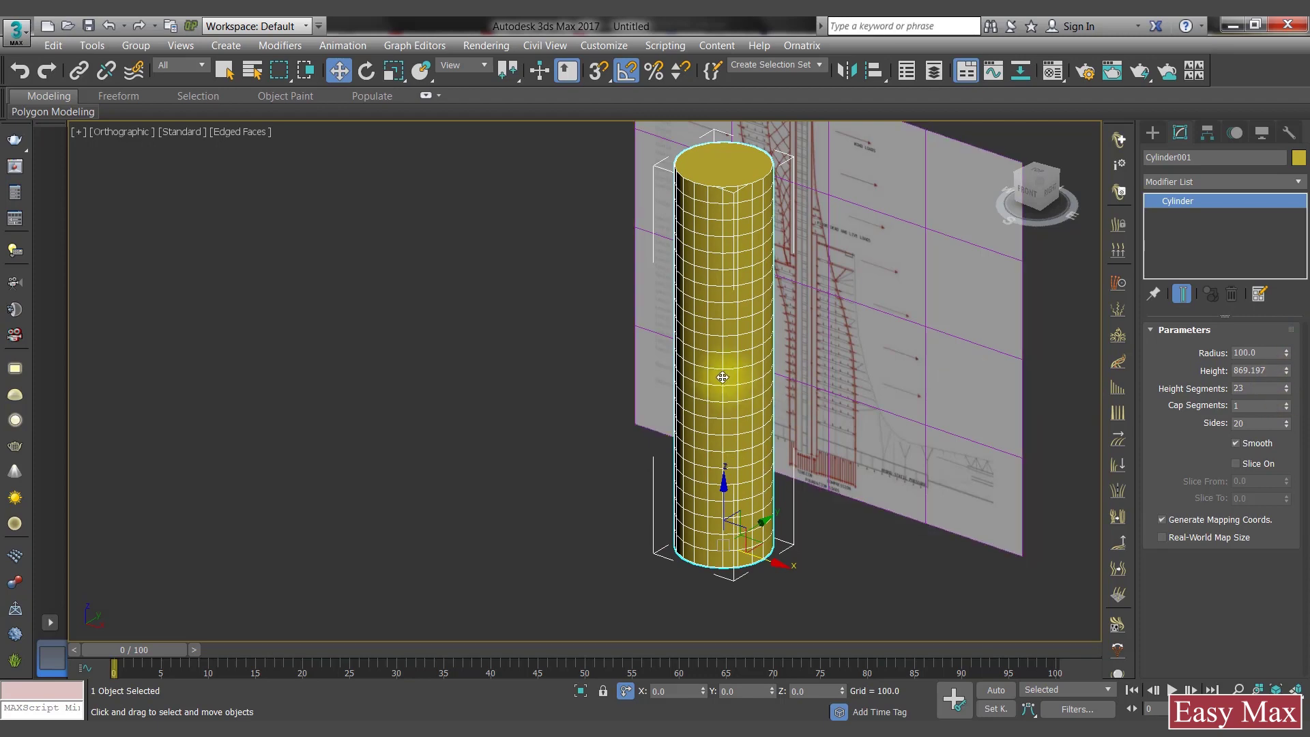
Step: Apply an FFD 4x4x4 modifier to the cylinder
alt+middle_drag(723, 377, 645, 443)
click(1201, 180)
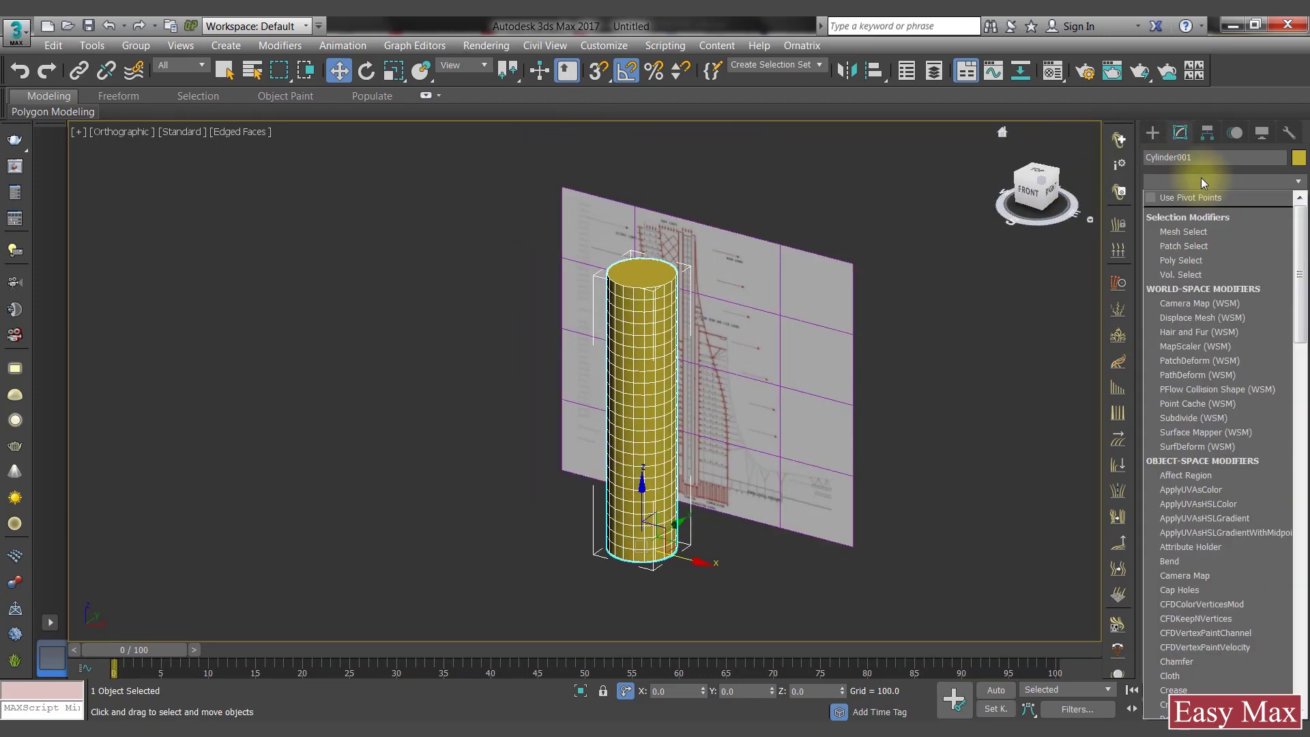
text(ff)
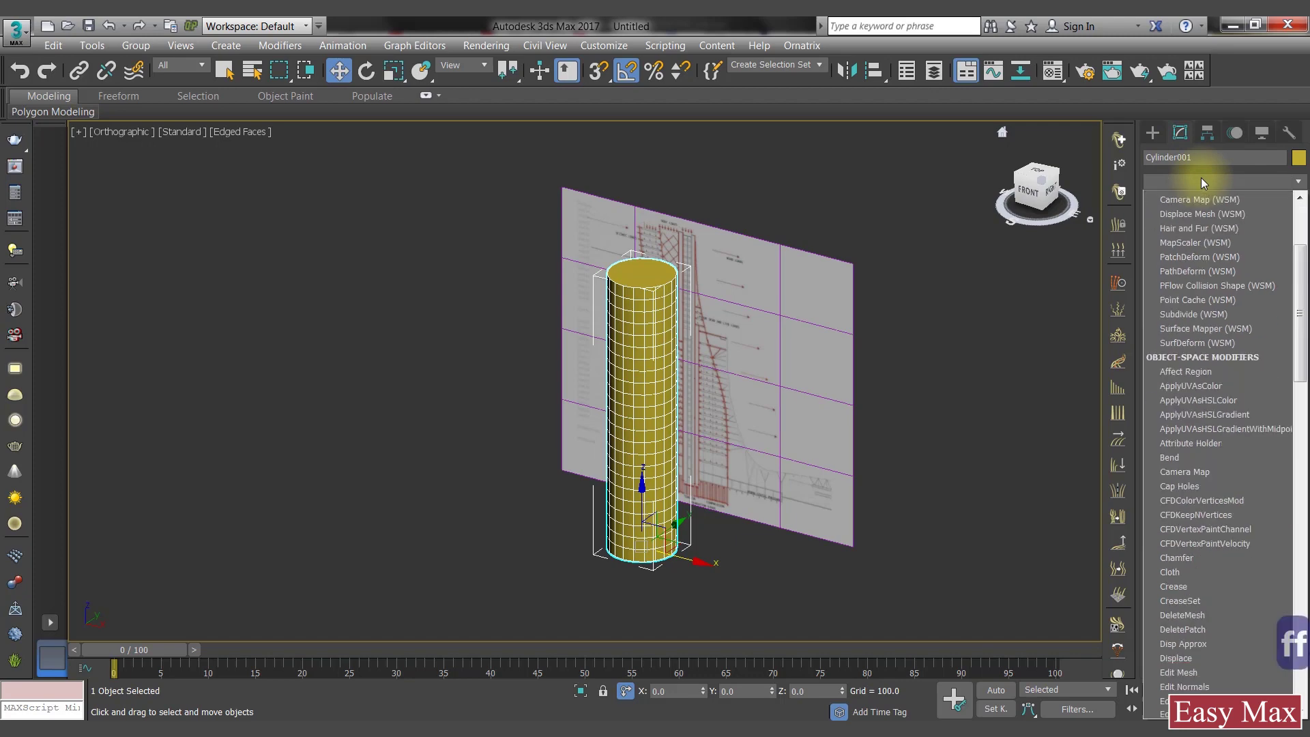
click(1211, 226)
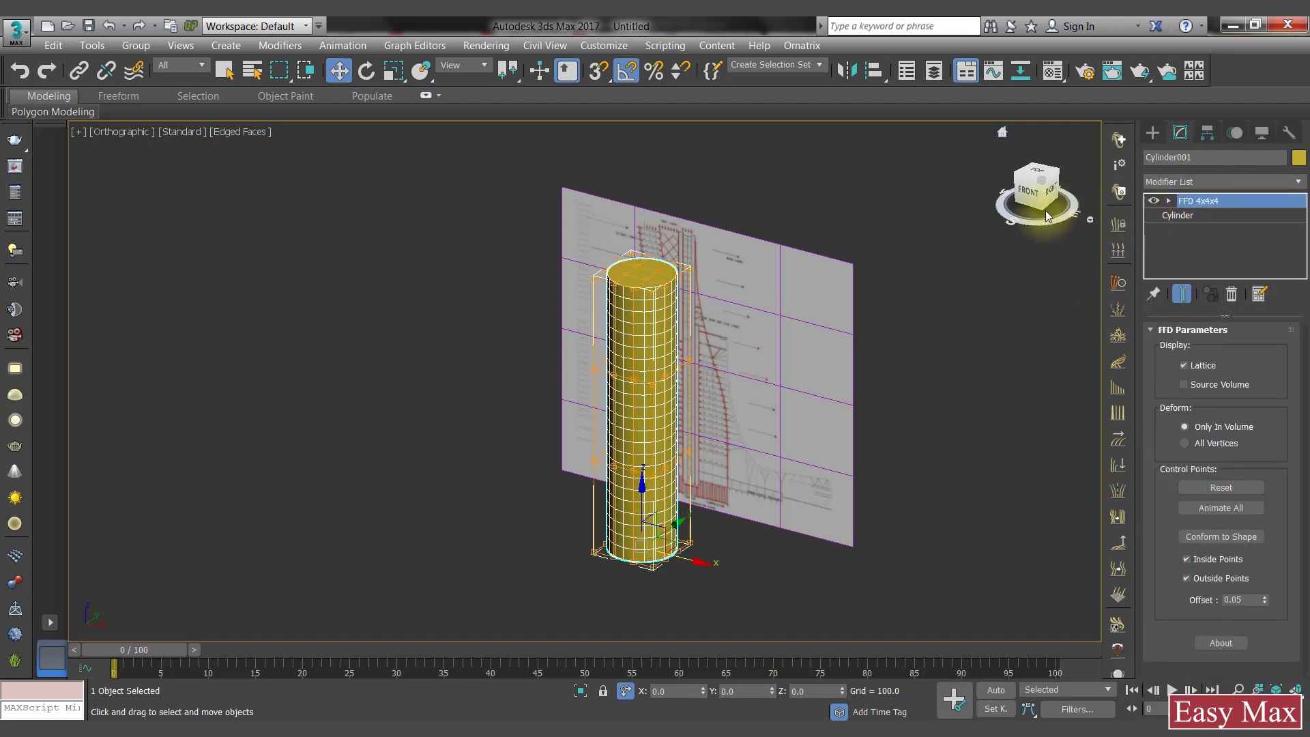
Step: In the Front view, shift the upper FFD control point rows left and the lower middle row right to follow the tower outline
click(1026, 193)
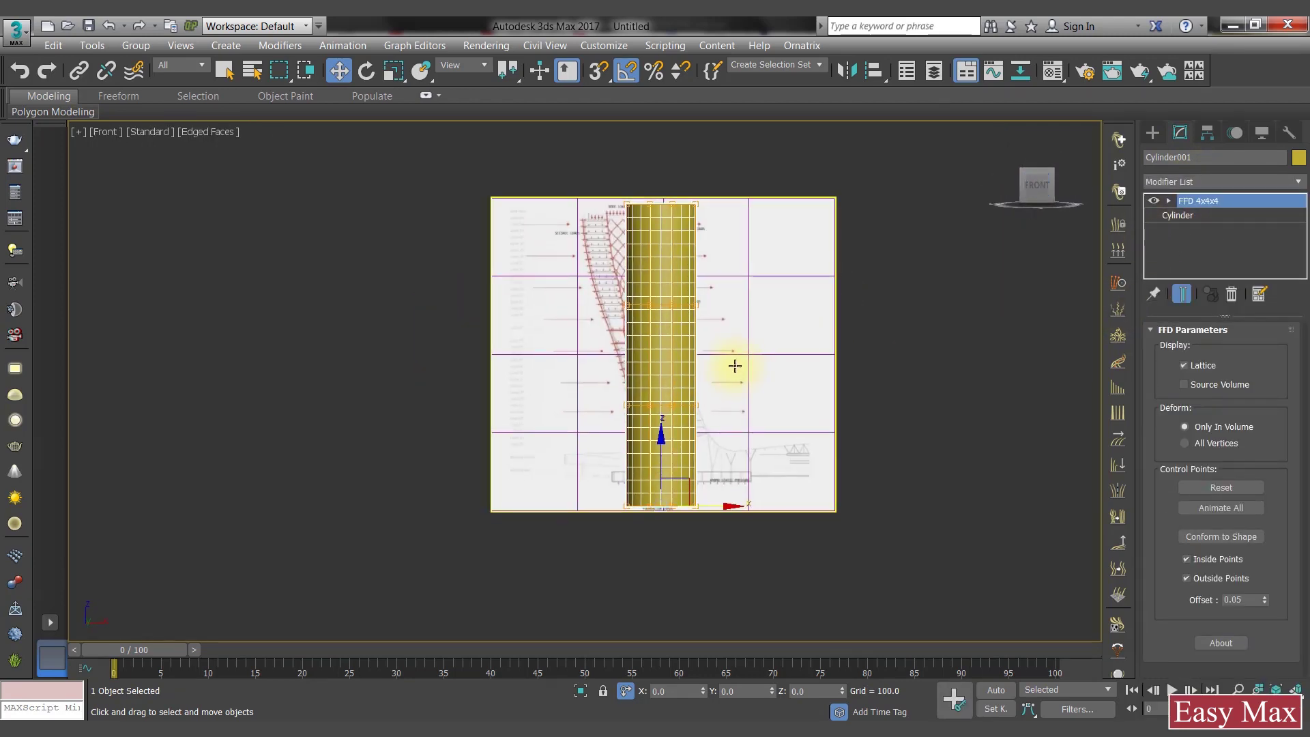
click(1169, 200)
click(1212, 214)
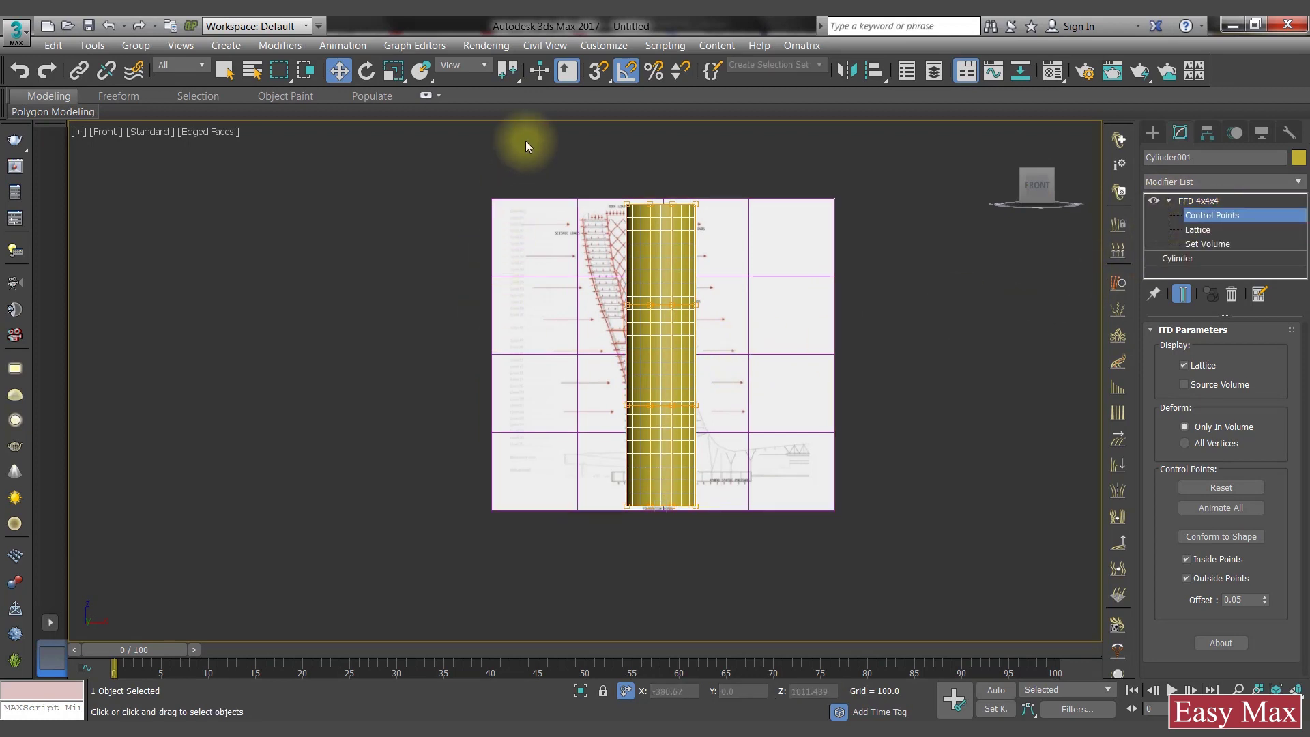
drag(712, 257, 666, 262)
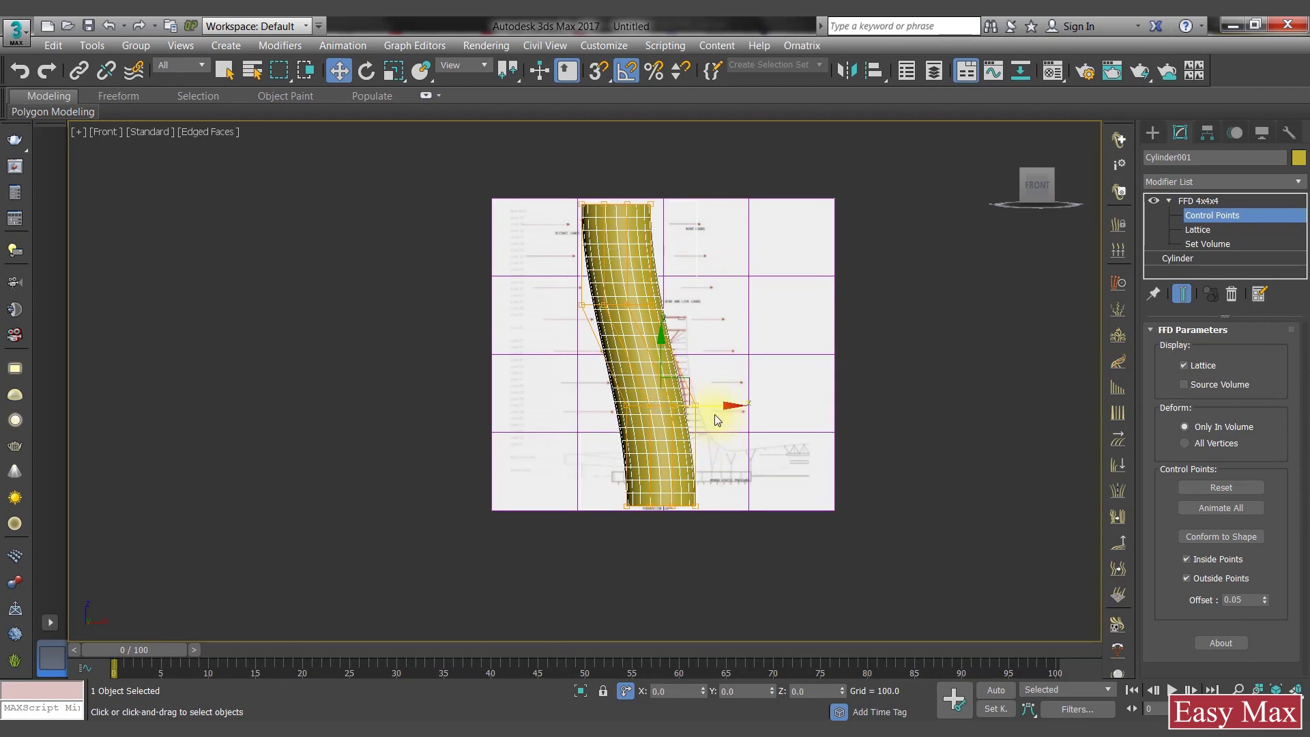
drag(733, 406, 737, 406)
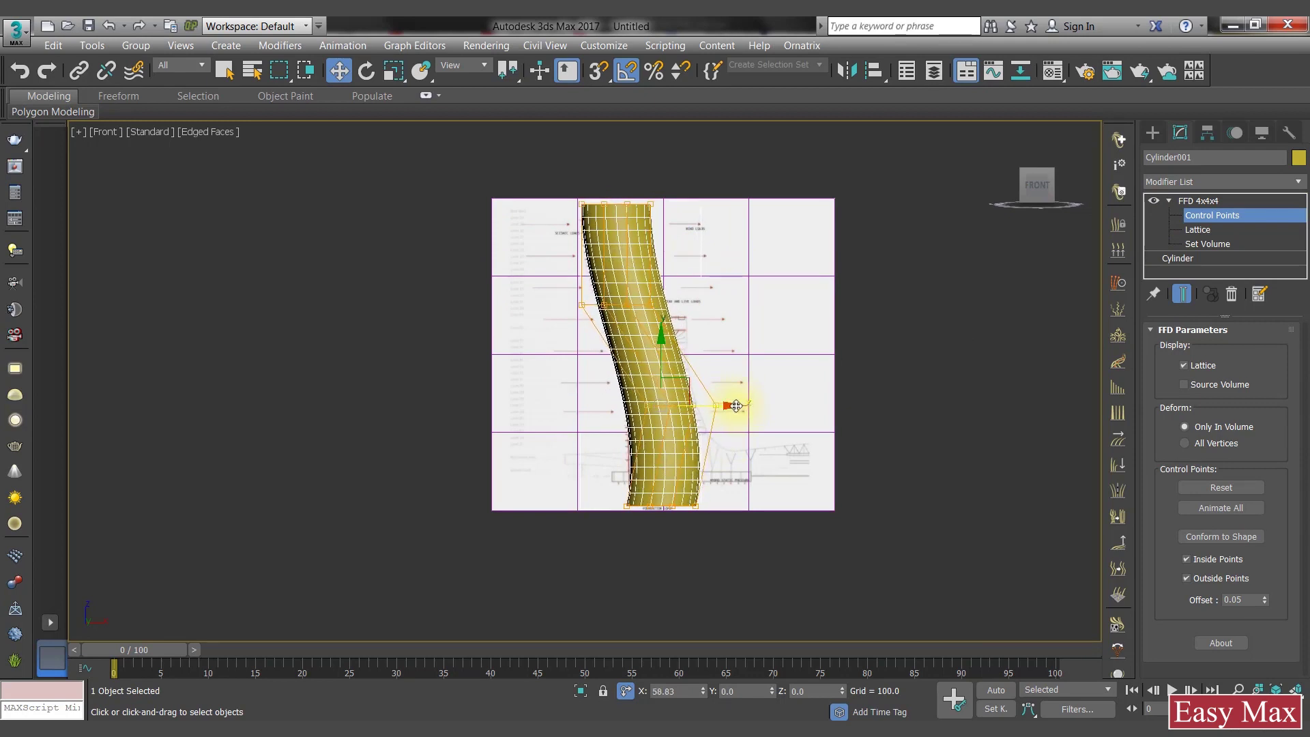
mouse_move(675, 205)
mouse_down()
mouse_move(688, 204)
mouse_move(676, 205)
mouse_up()
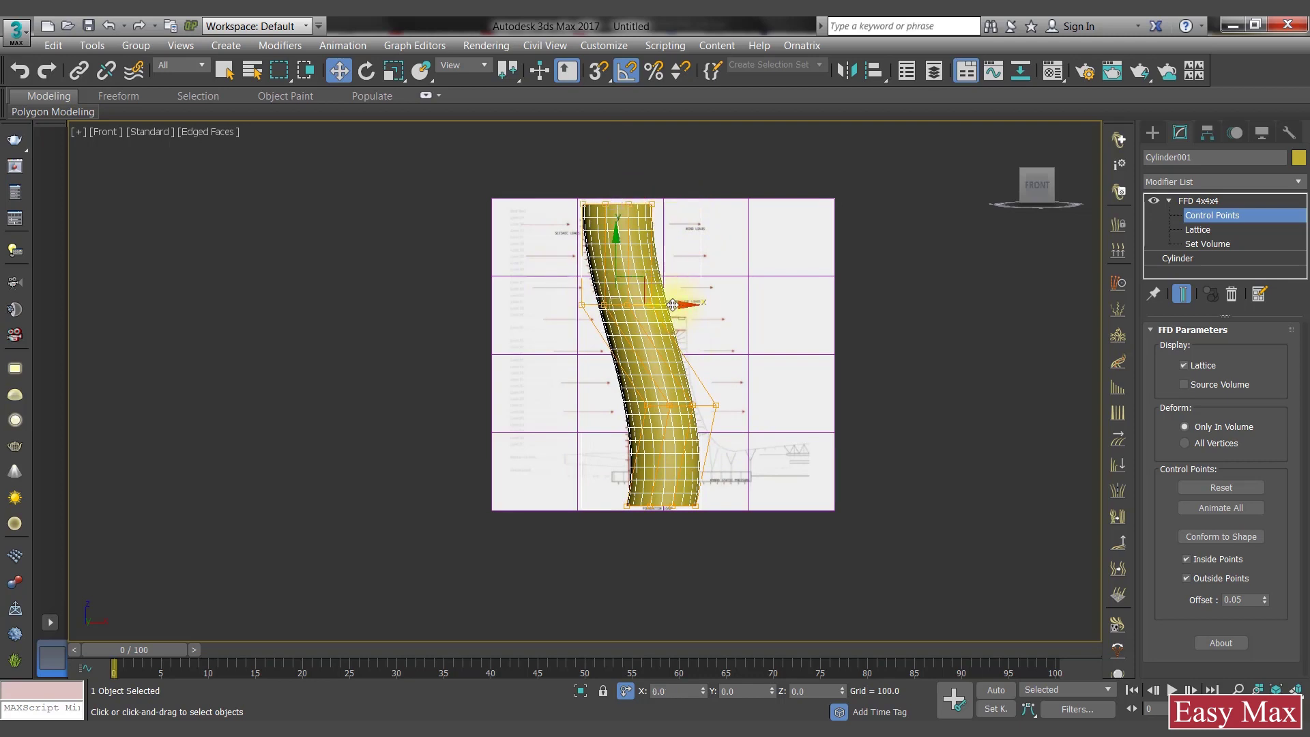
drag(673, 305, 660, 301)
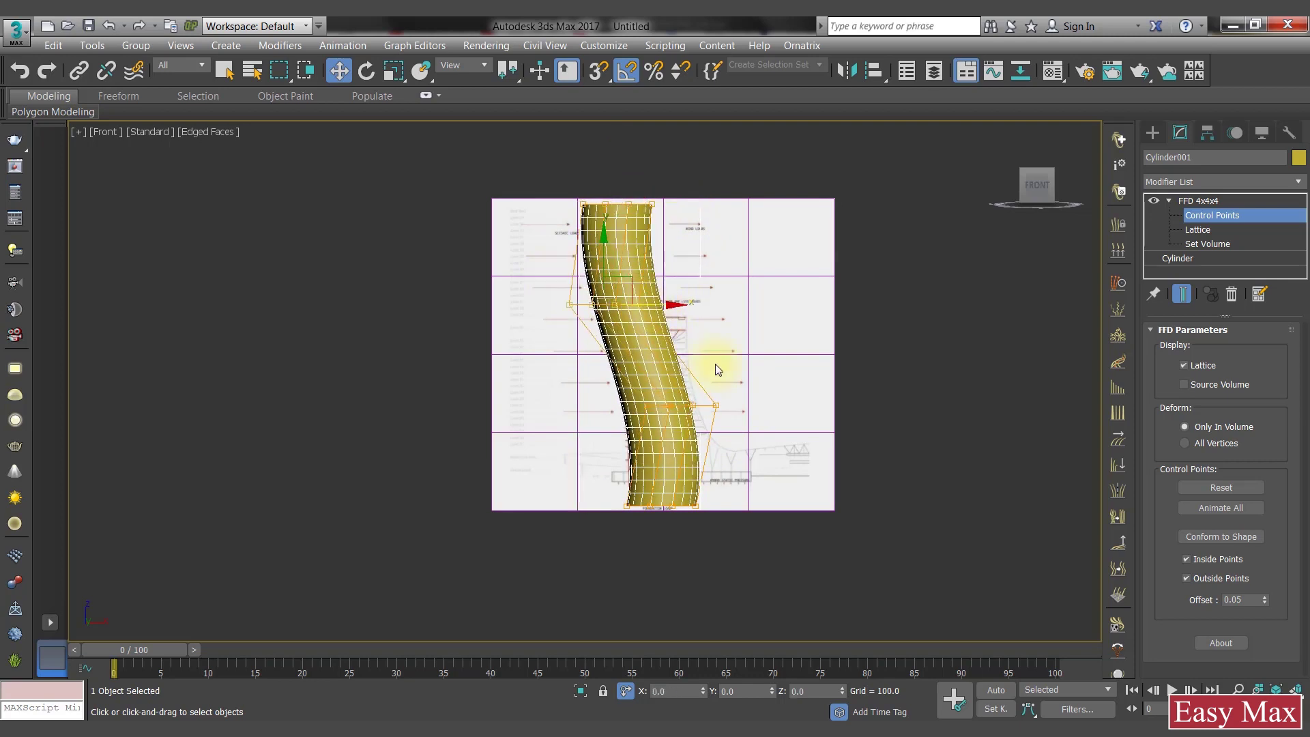
Step: Add an FFD 3x3x3 modifier to the cylinder above the FFD 4x4x4
alt+middle_drag(748, 335, 747, 400)
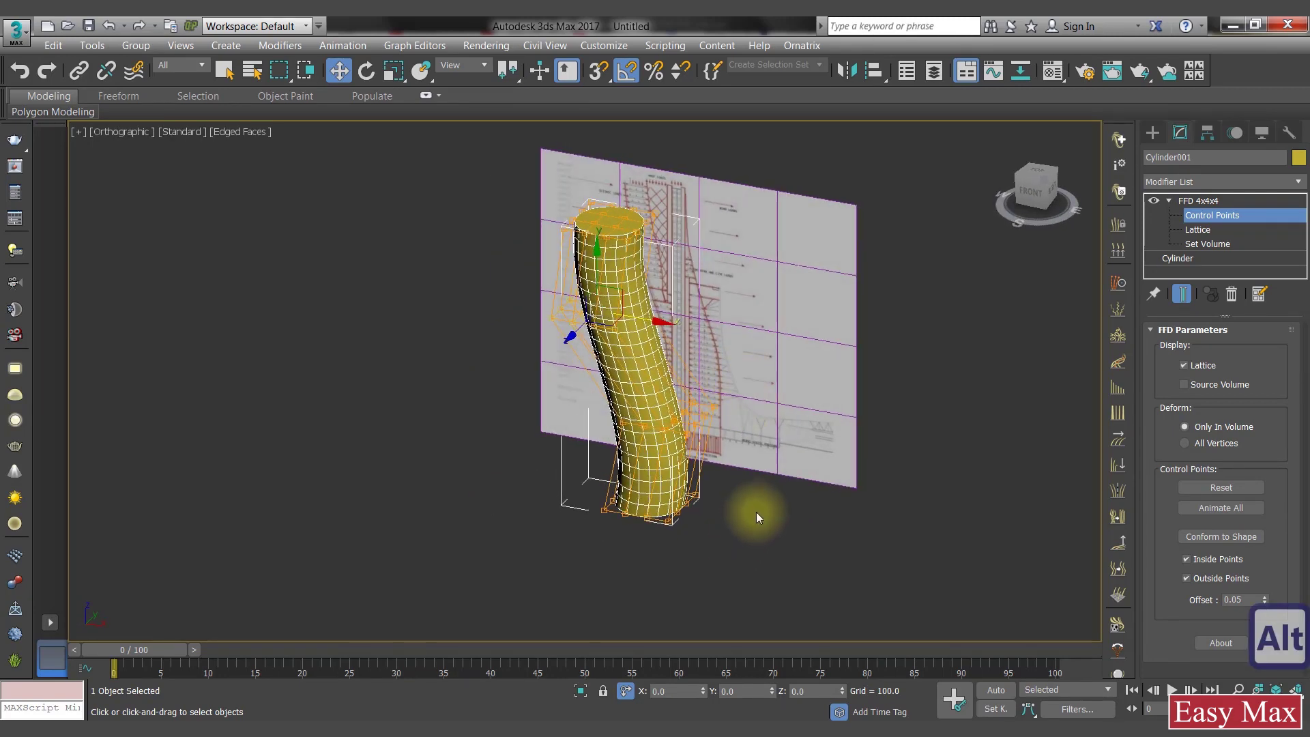
alt+middle_drag(757, 517, 783, 474)
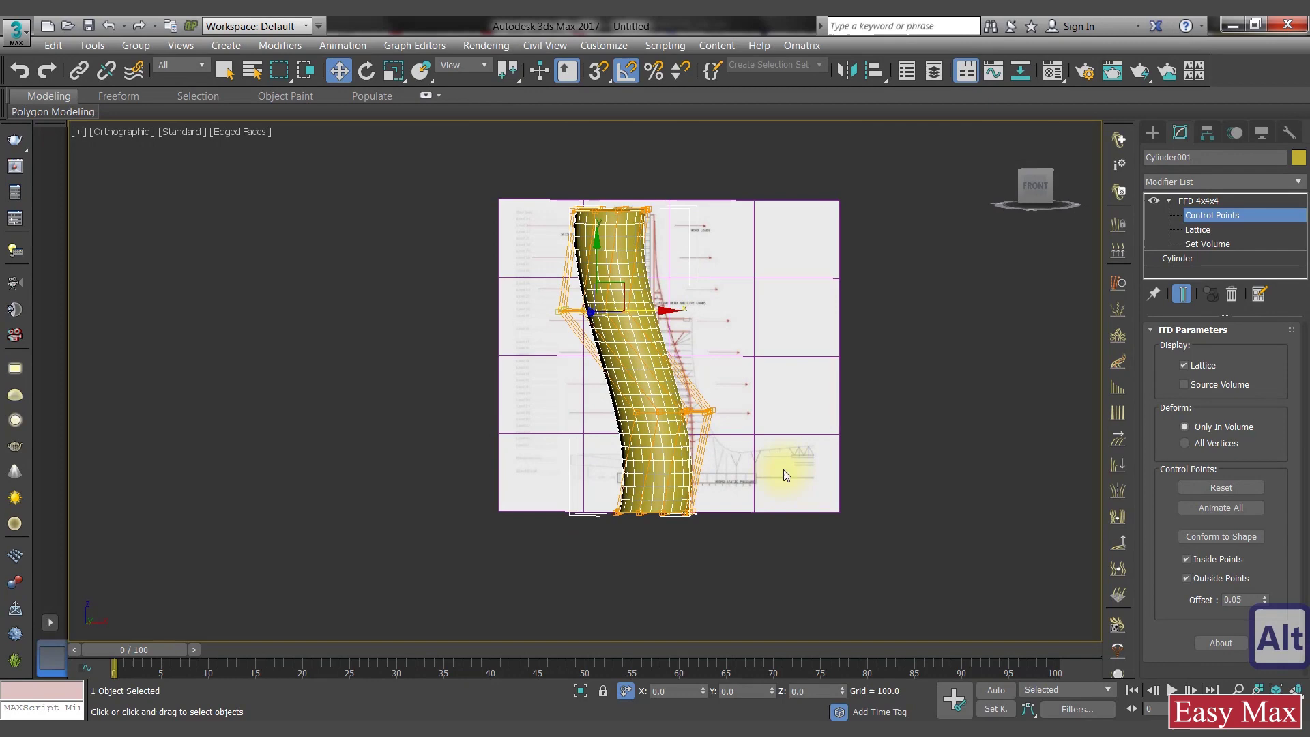
click(1198, 200)
click(1200, 181)
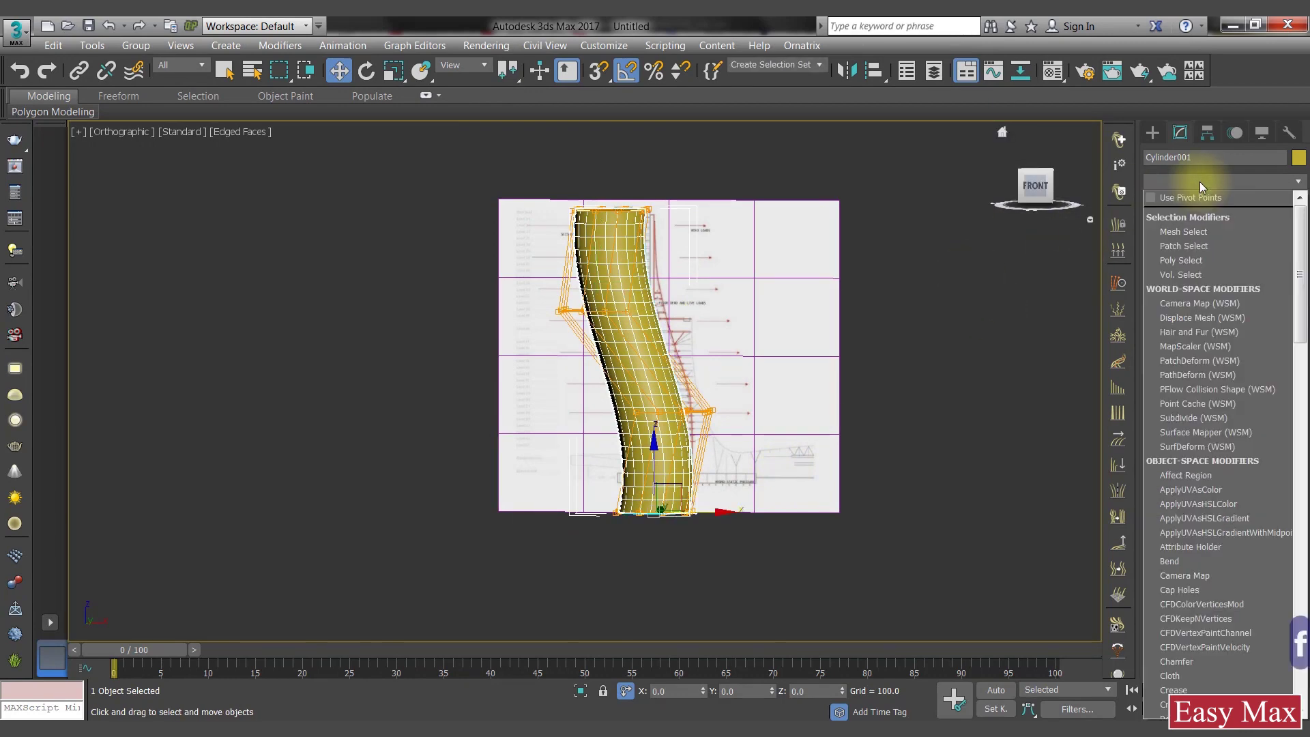
key(f)
click(1190, 213)
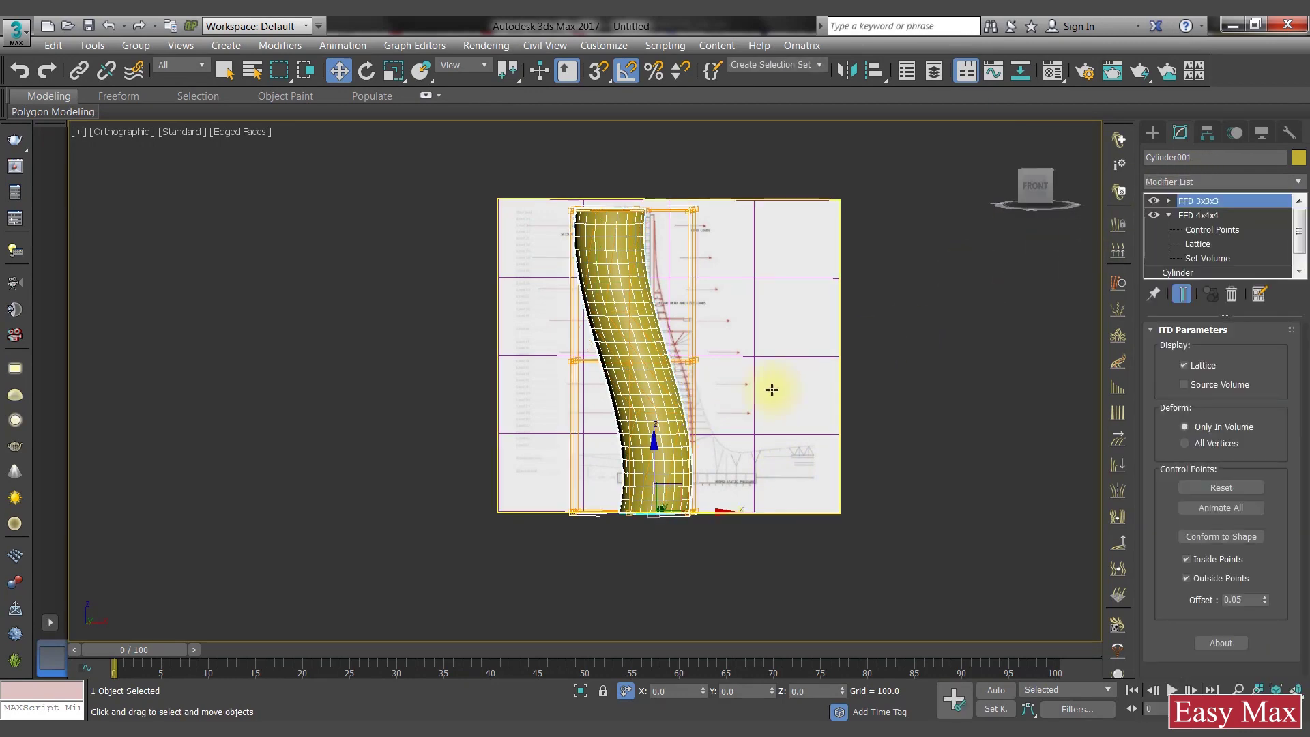
Step: Select the middle level of FFD 3x3x3 control points and scale it inward along X to narrow the tower's waist
alt+middle_drag(771, 390, 571, 378)
ctrl+click(750, 395)
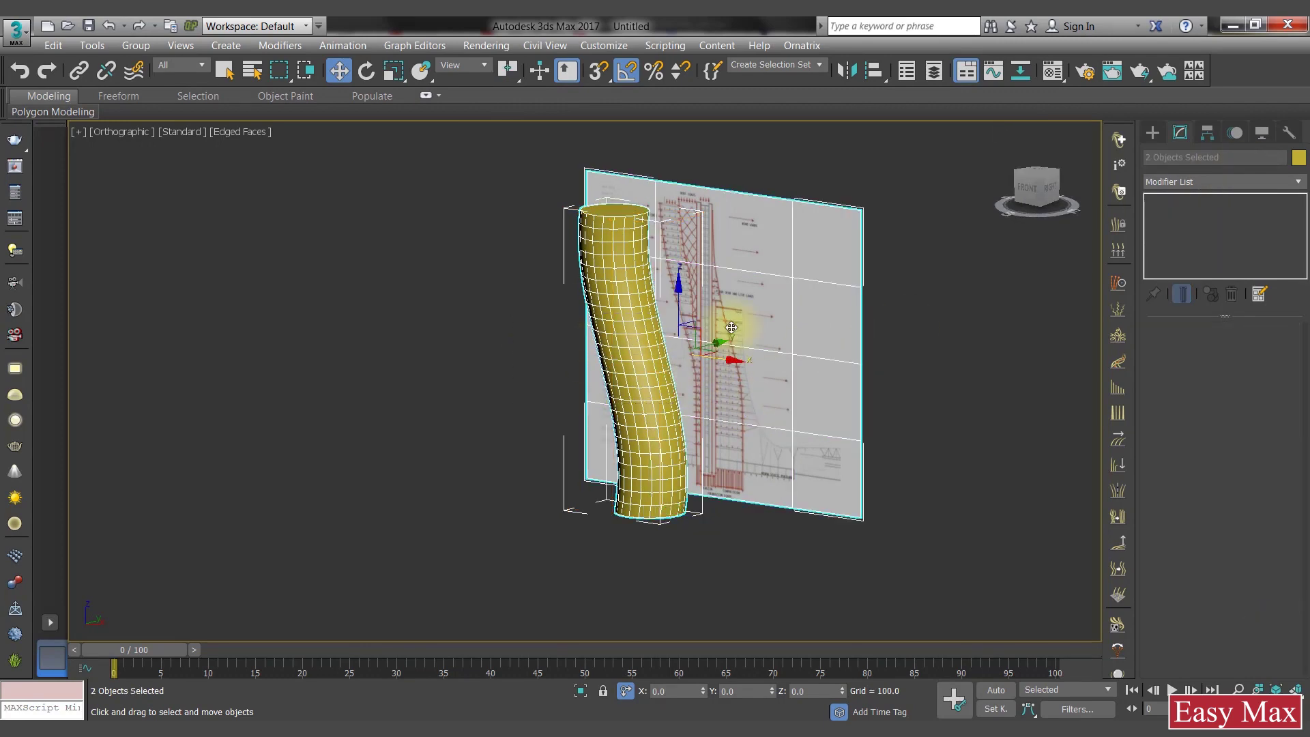
key(ctrl+z)
click(1168, 201)
click(1194, 215)
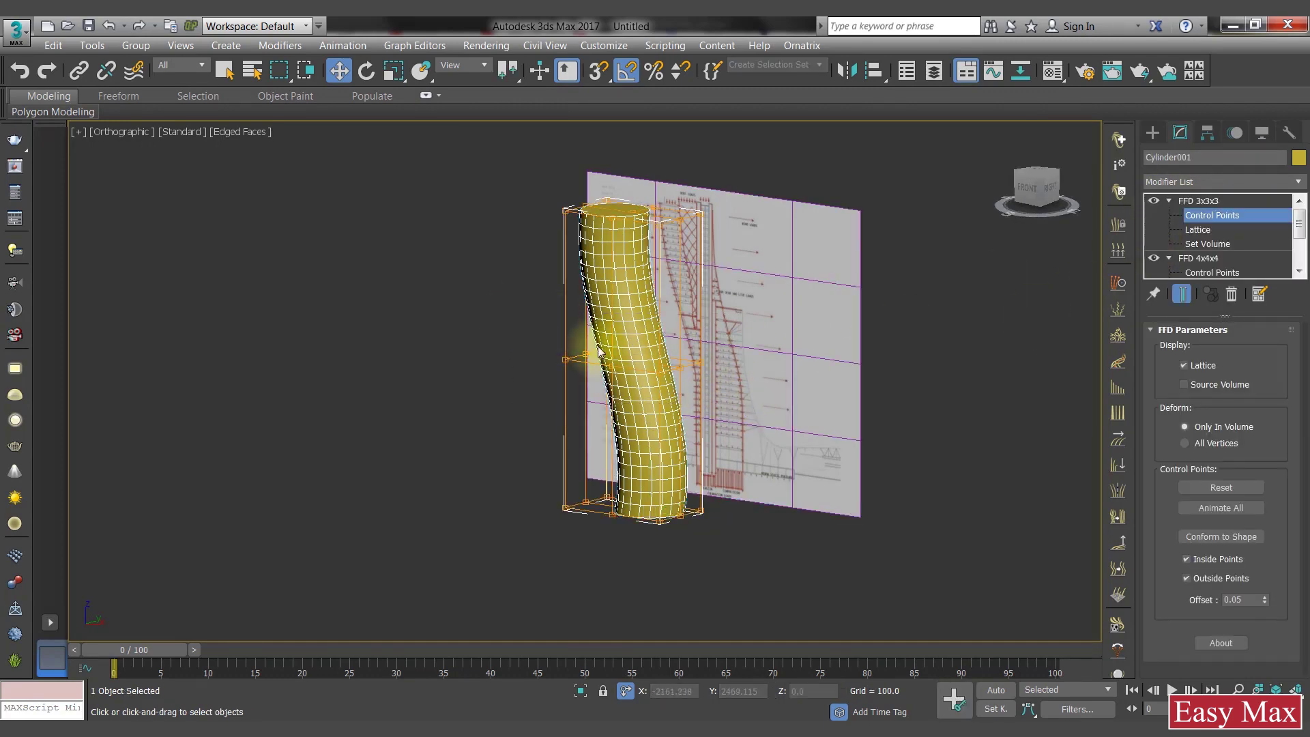
drag(766, 428, 766, 428)
alt+middle_drag(740, 419, 775, 429)
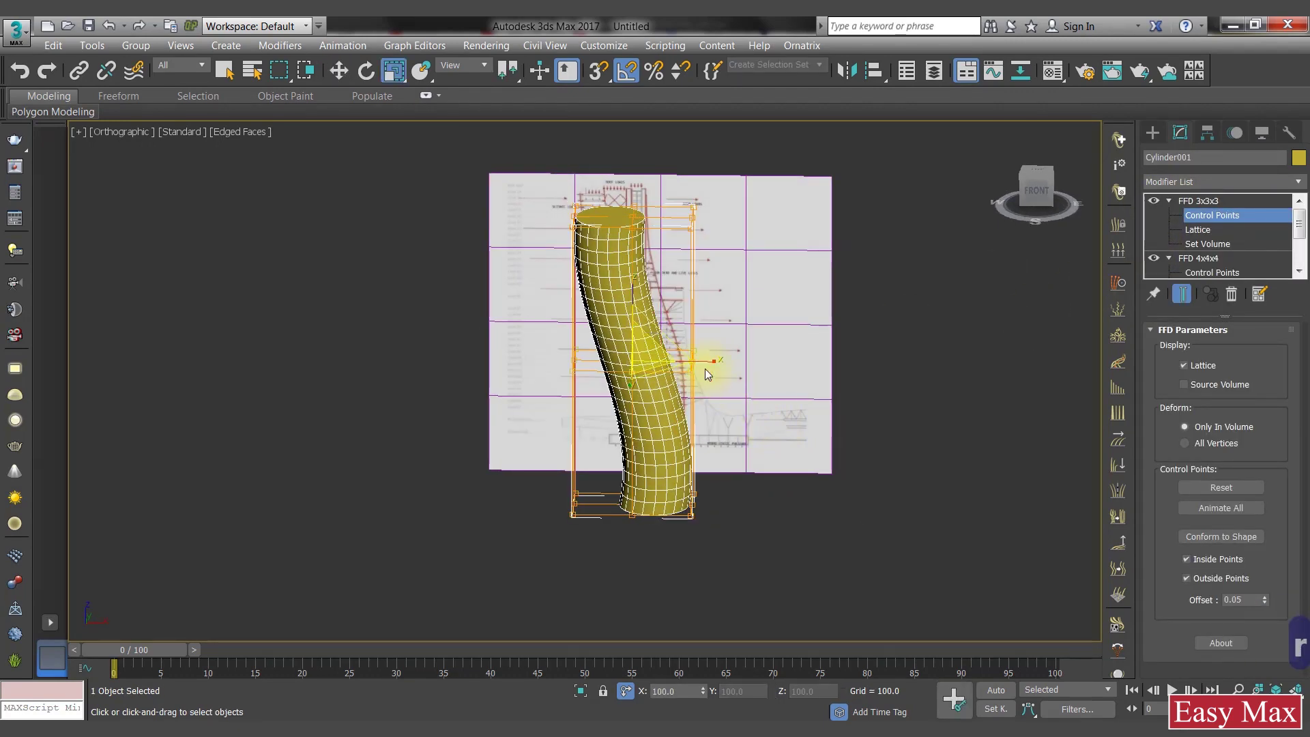
key(r)
mouse_move(714, 371)
alt+middle_down()
mouse_move(739, 371)
mouse_move(712, 367)
alt+middle_up()
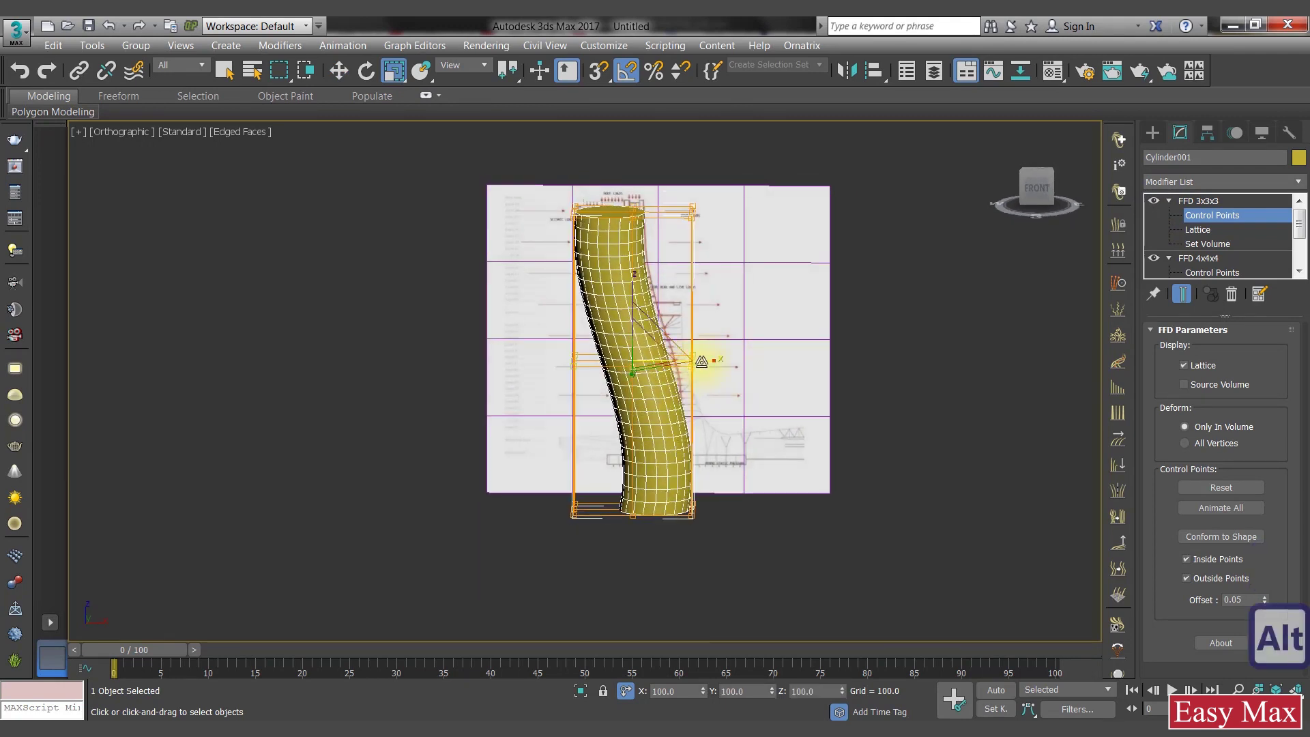
drag(707, 361, 682, 362)
Step: Scale the middle level of FFD 3x3x3 control points to about 115% along Y
alt+middle_drag(682, 362, 683, 401)
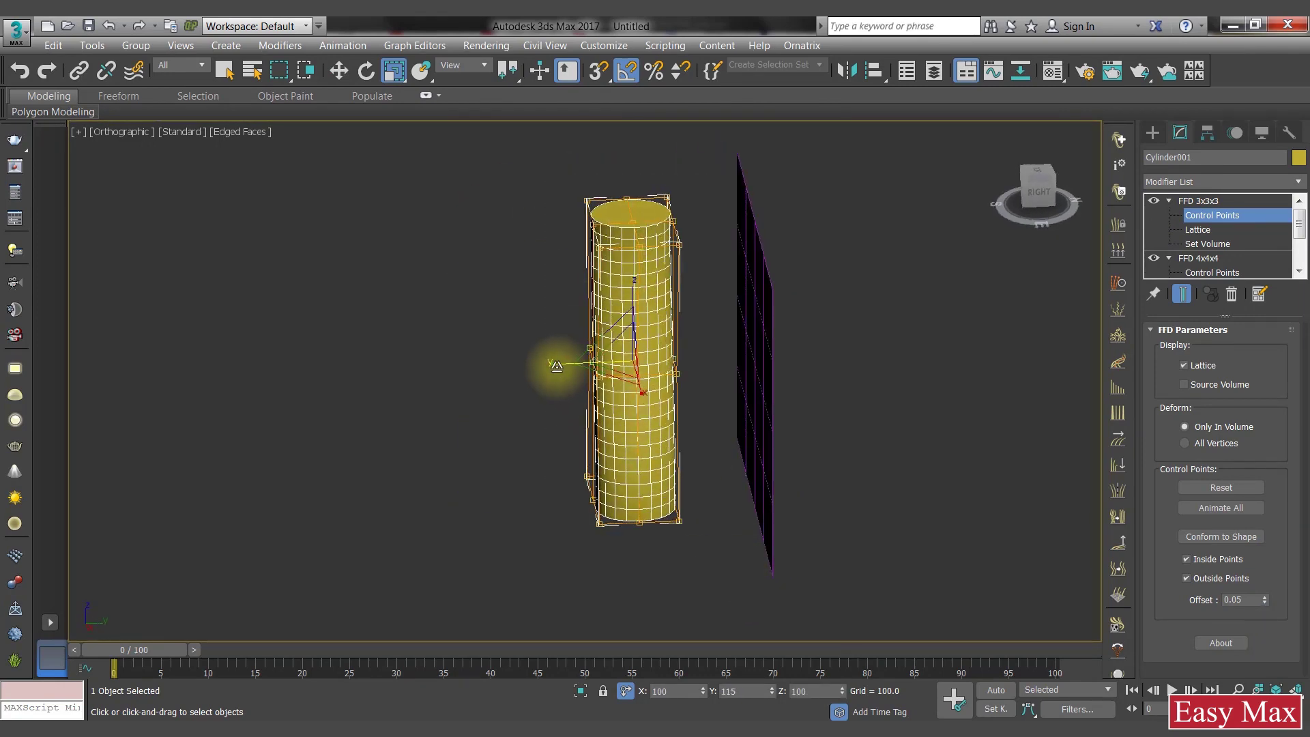
alt+middle_drag(553, 366, 539, 313)
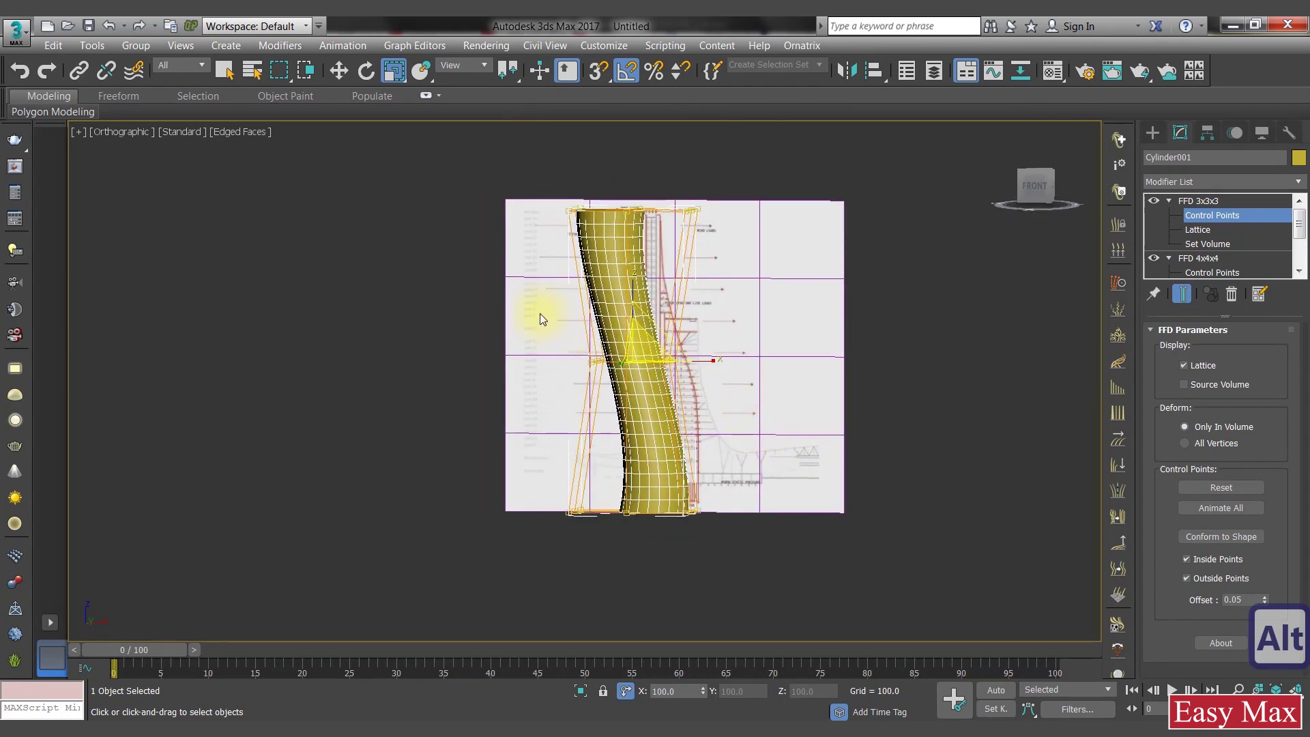
drag(696, 364, 694, 360)
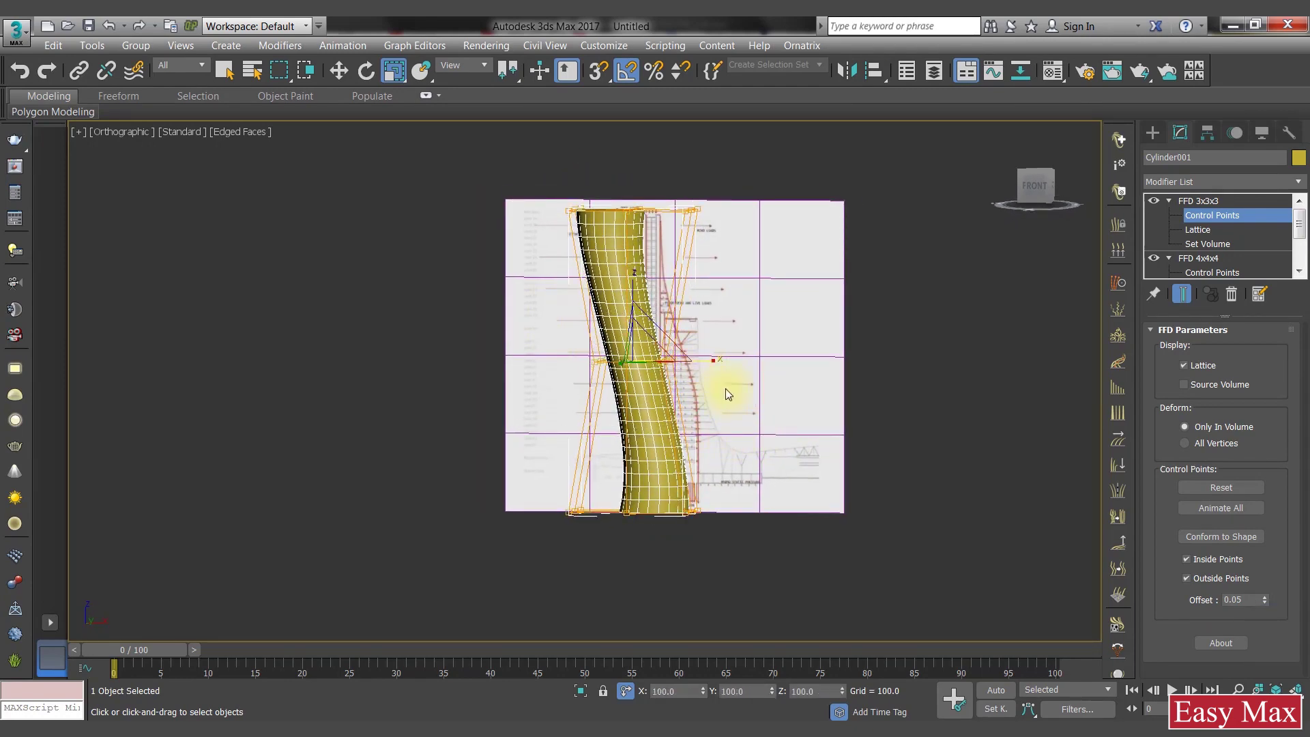
alt+middle_drag(726, 389, 748, 403)
Step: In the FFD 4x4x4 modifier, select the two middle levels of control points and scale them to about 114% along X
click(1181, 202)
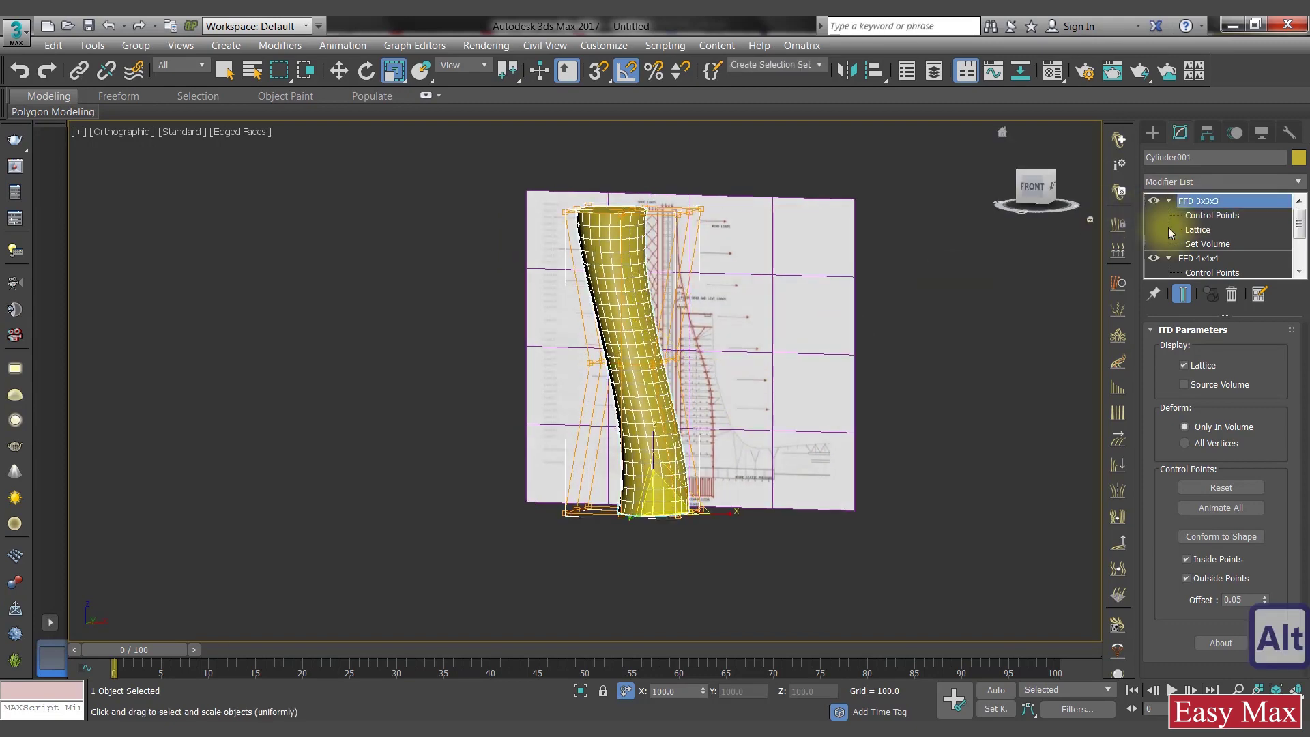
click(1196, 259)
scroll(1204, 260, down, 1)
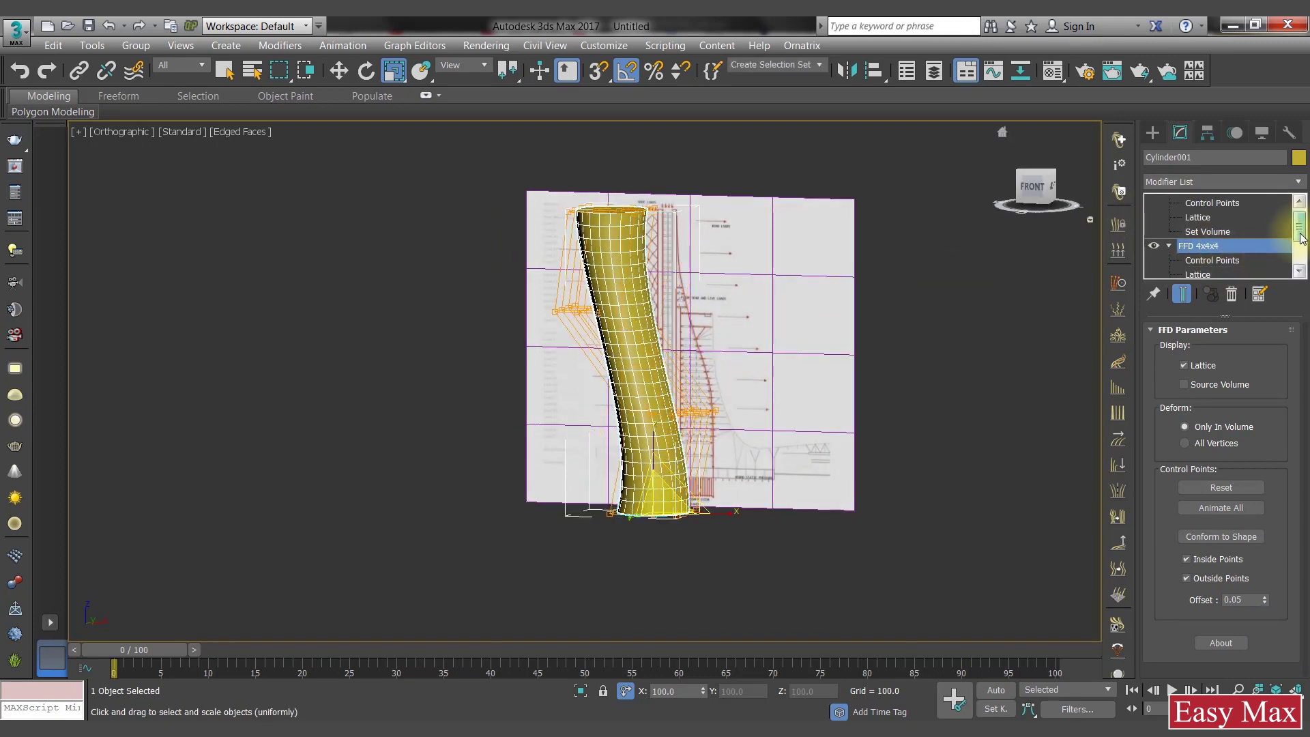
click(1206, 259)
alt+middle_drag(769, 360, 782, 359)
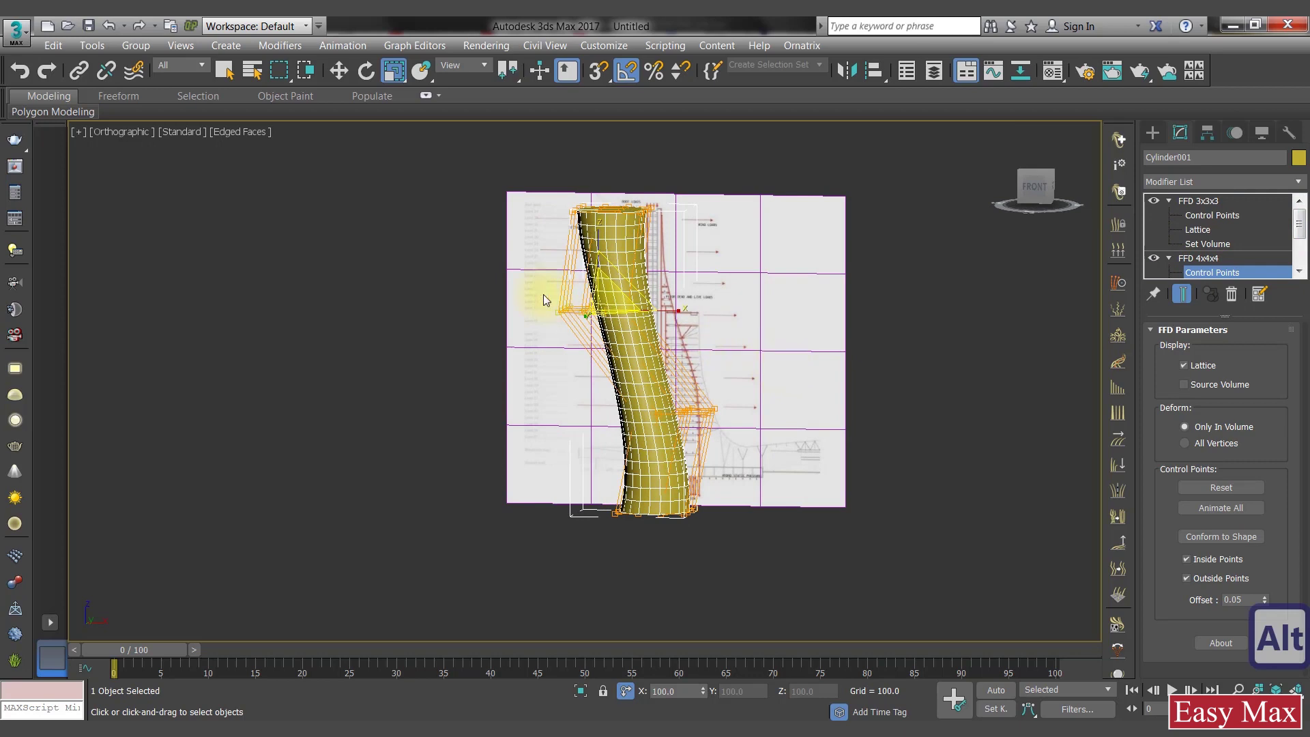
ctrl+drag(564, 369, 765, 446)
drag(705, 360, 710, 359)
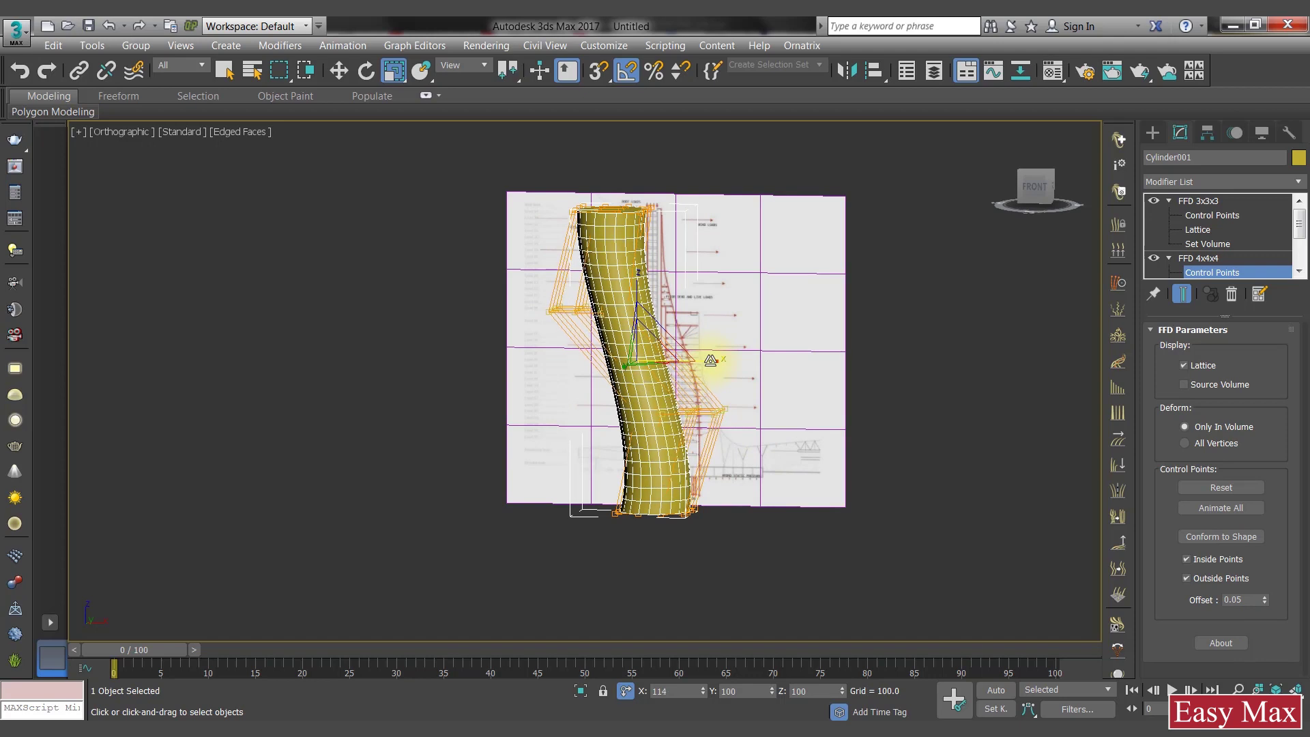
Step: Return to editing the FFD 3x3x3 modifier's control points
click(1214, 216)
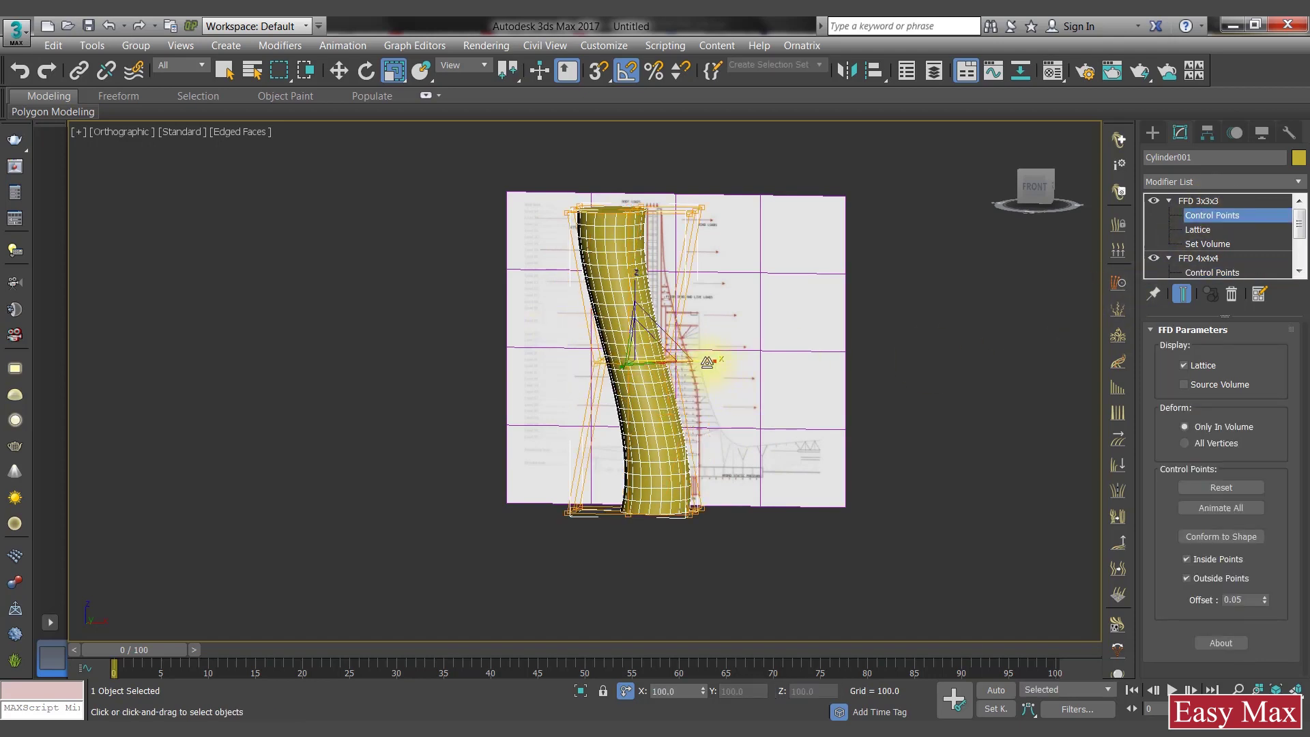
alt+middle_drag(790, 374, 738, 346)
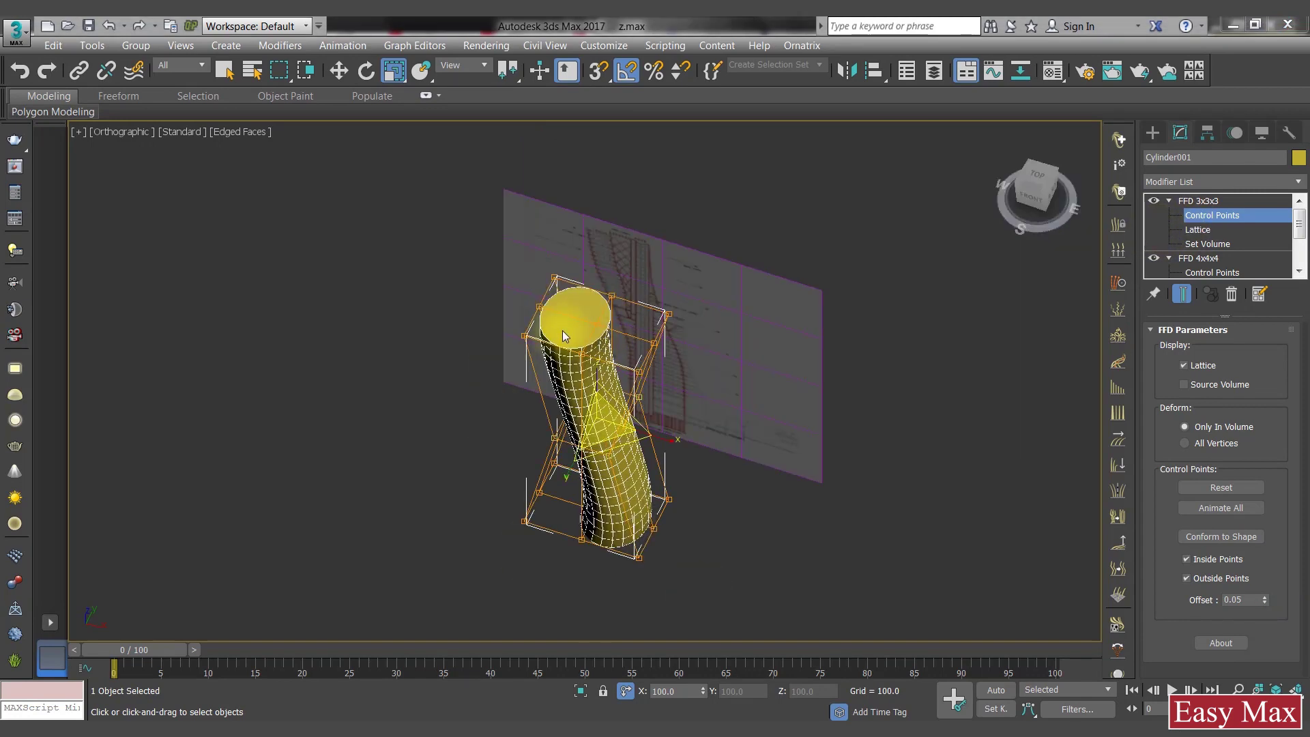
alt+middle_drag(562, 331, 591, 350)
scroll(592, 350, up, 4)
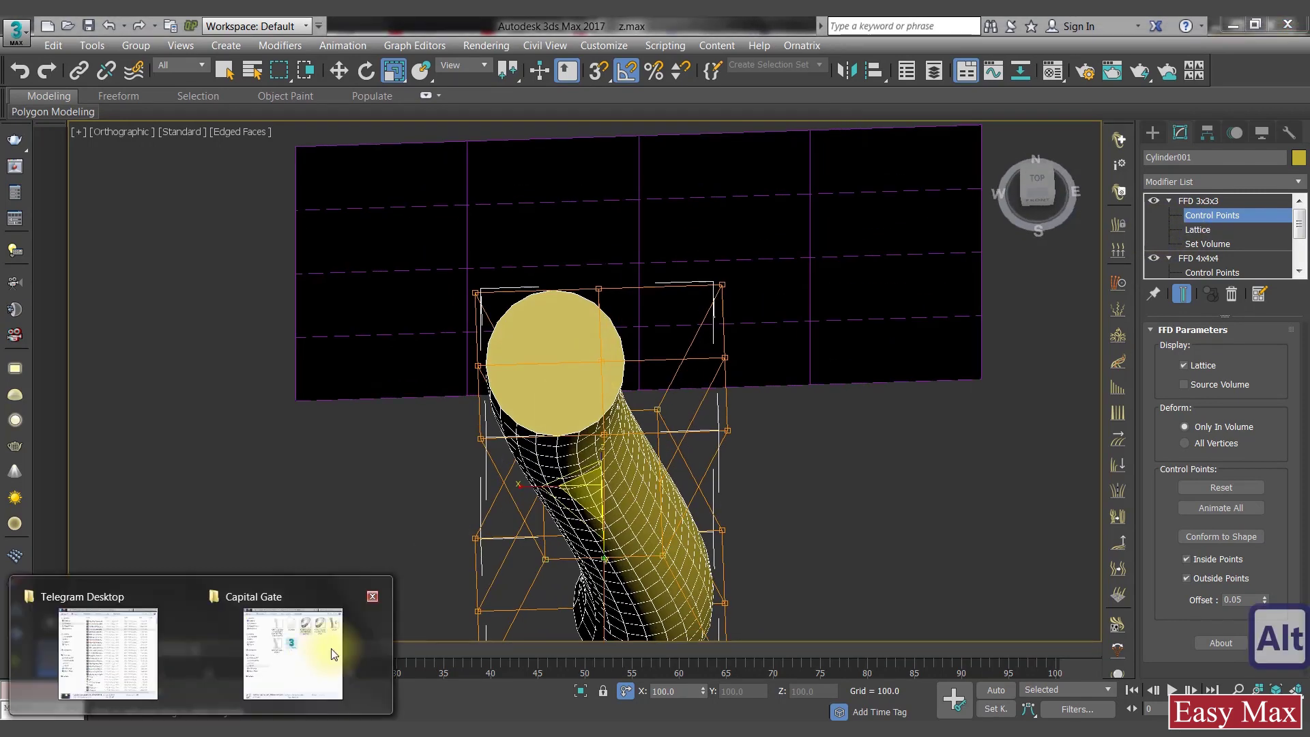
Step: Open the furniture layout floor plan image from the Capital Gate folder and rotate it clockwise to examine the tower's footprint
click(294, 649)
key(Return)
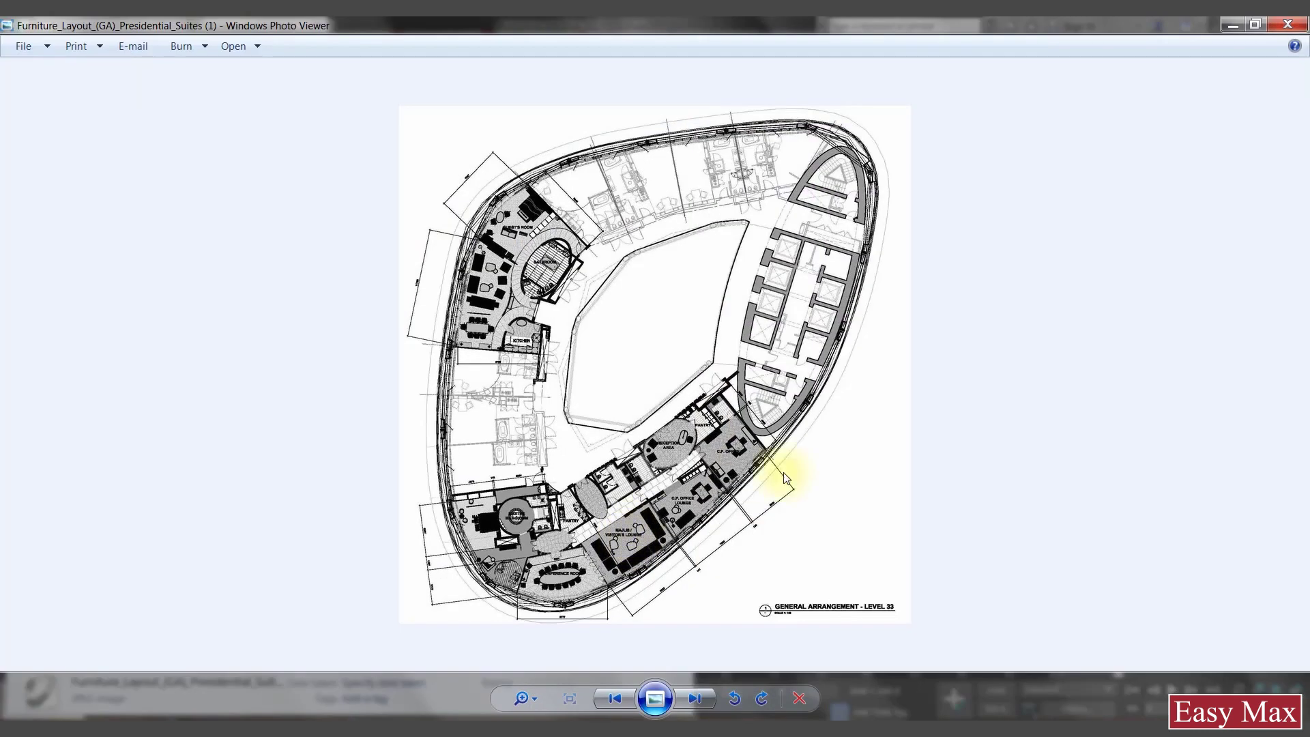
click(762, 698)
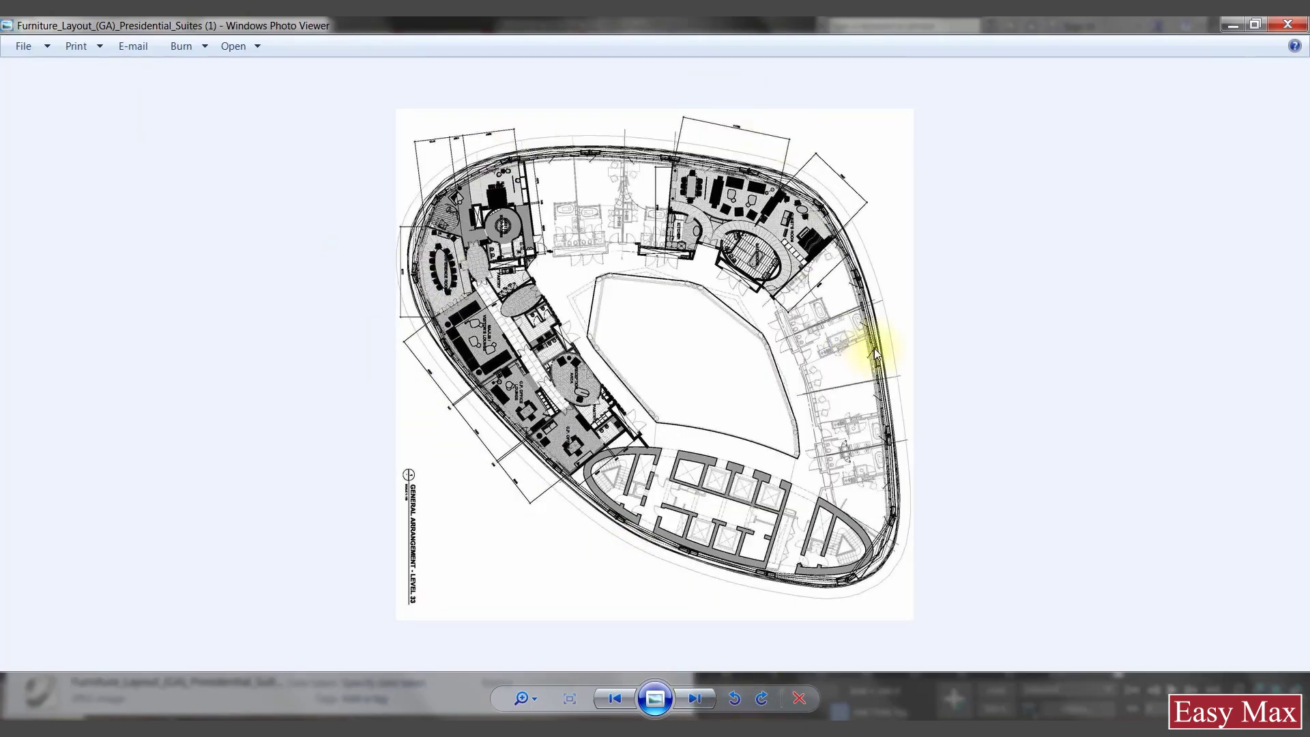
click(1286, 25)
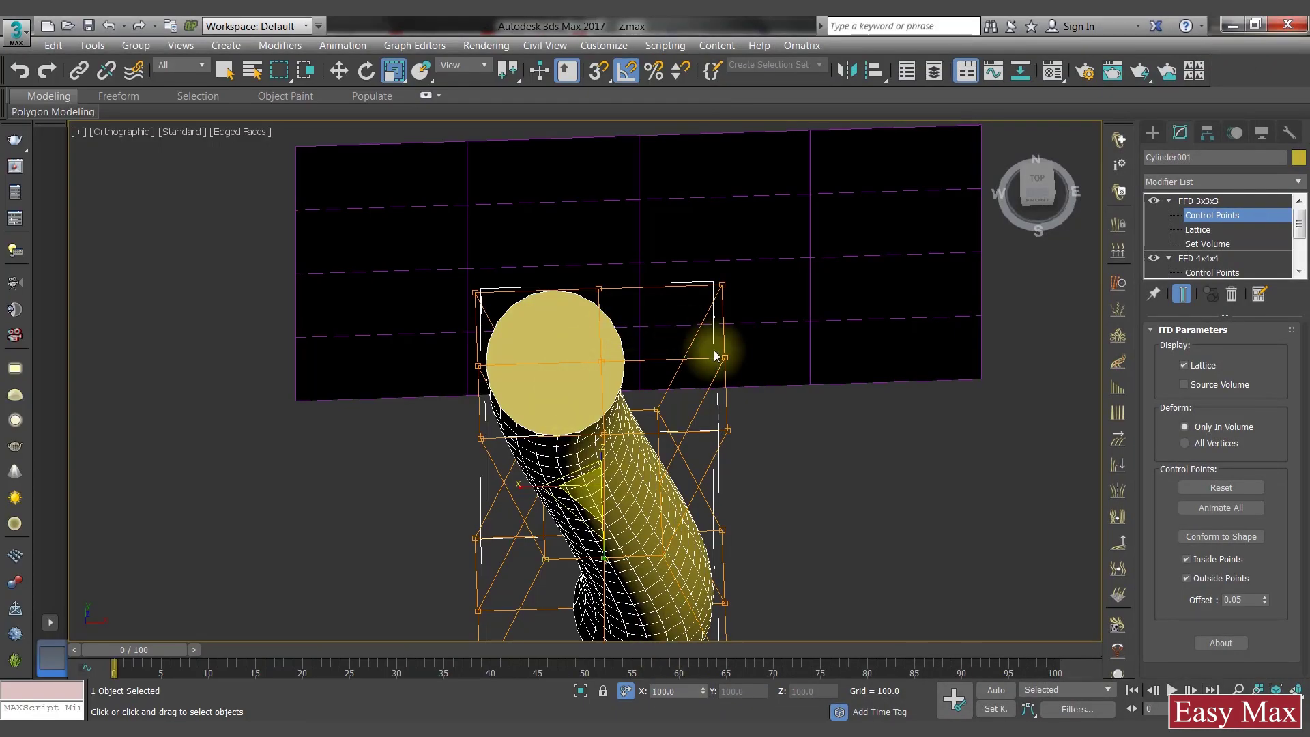
Step: Select the top level of FFD 3x3x3 control points and scale it inward along X
alt+middle_drag(716, 355, 675, 294)
drag(763, 308, 763, 309)
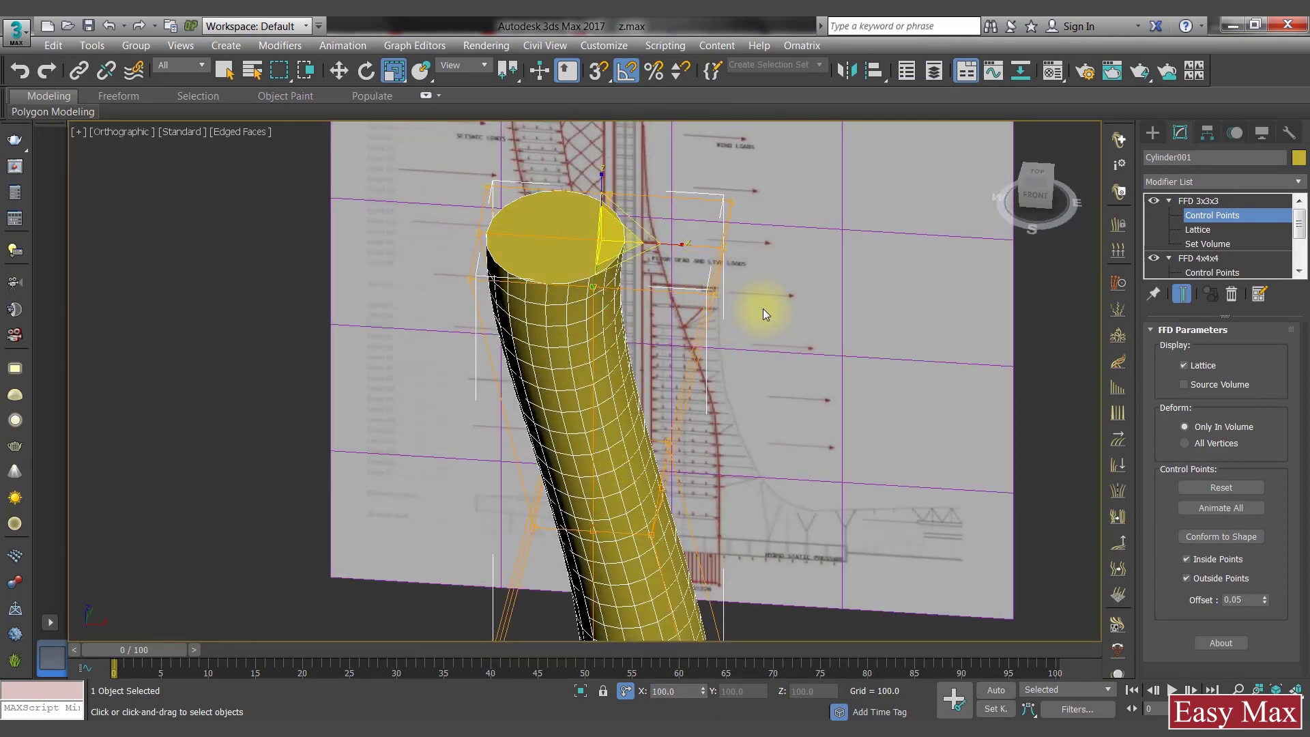
alt+middle_drag(731, 321, 687, 427)
drag(670, 240, 653, 240)
alt+middle_drag(766, 240, 761, 179)
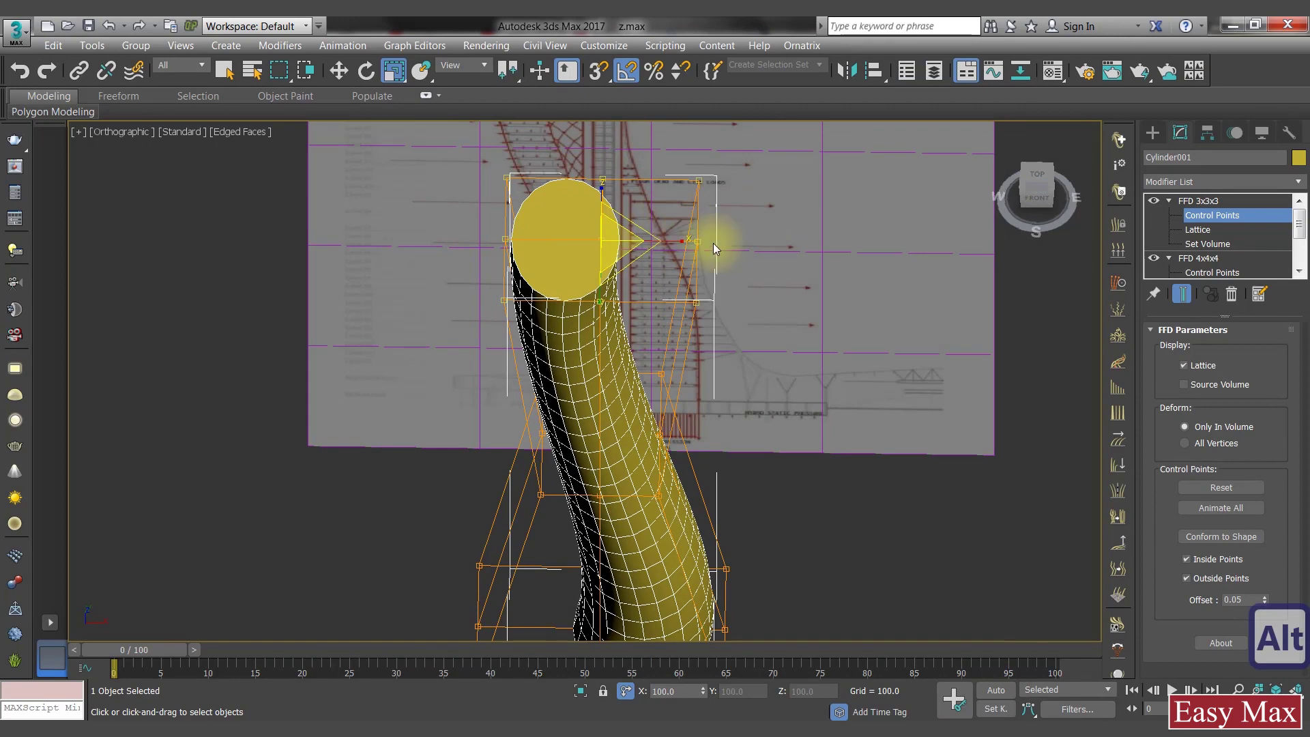
Step: Move the middle control point on the +X edge of the top level outward along X to bulge the tower's cap
alt+middle_drag(729, 278, 755, 252)
key(w)
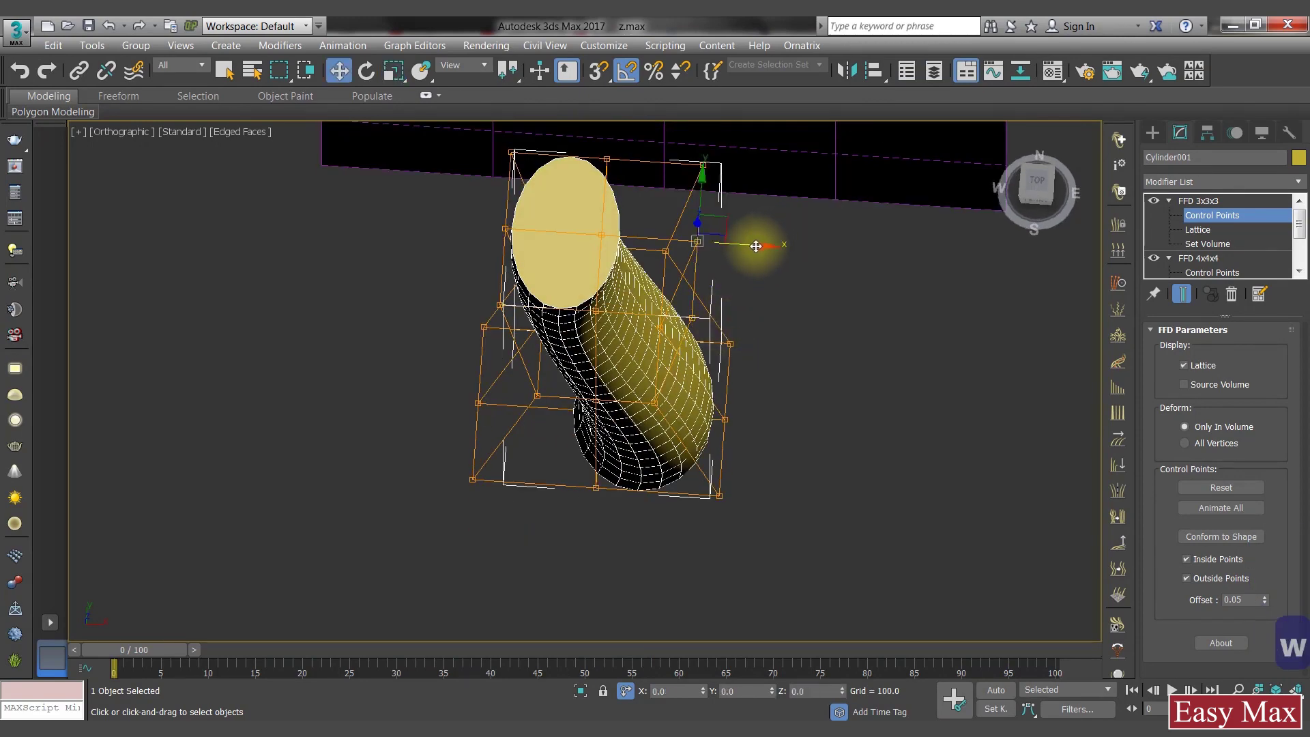
drag(757, 245, 924, 238)
alt+middle_drag(809, 378, 907, 698)
Step: Compare the tower's cap with the floor plan image and inspect the deformed body down to its base
click(977, 727)
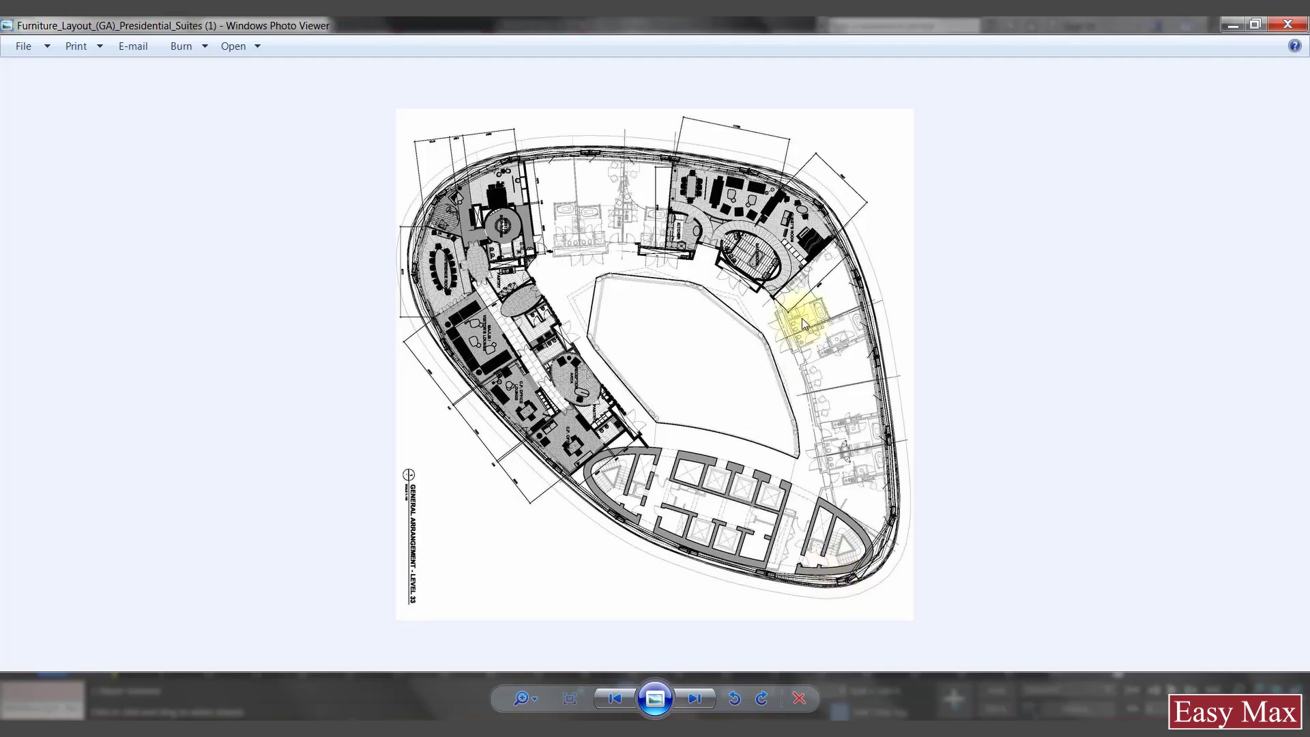
key(alt+Tab)
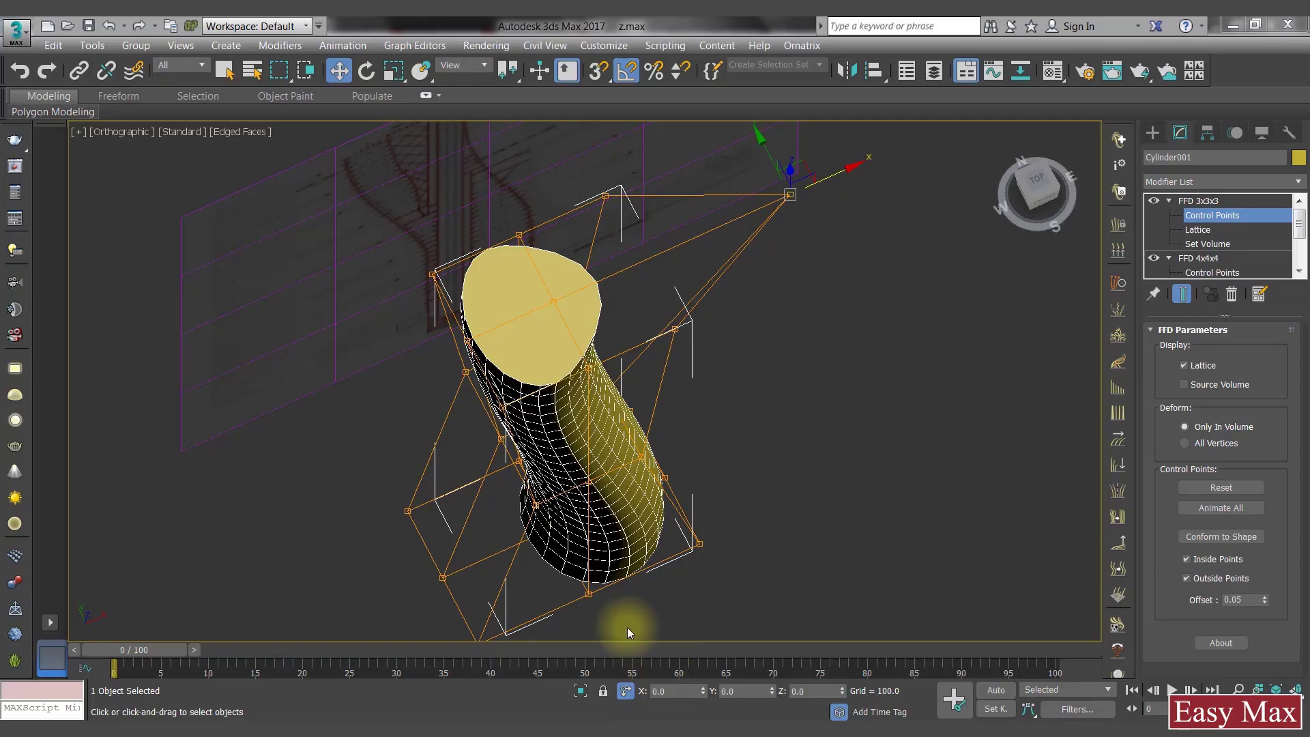
alt+middle_drag(623, 623, 606, 395)
scroll(647, 354, down, 4)
middle_drag(637, 334, 626, 426)
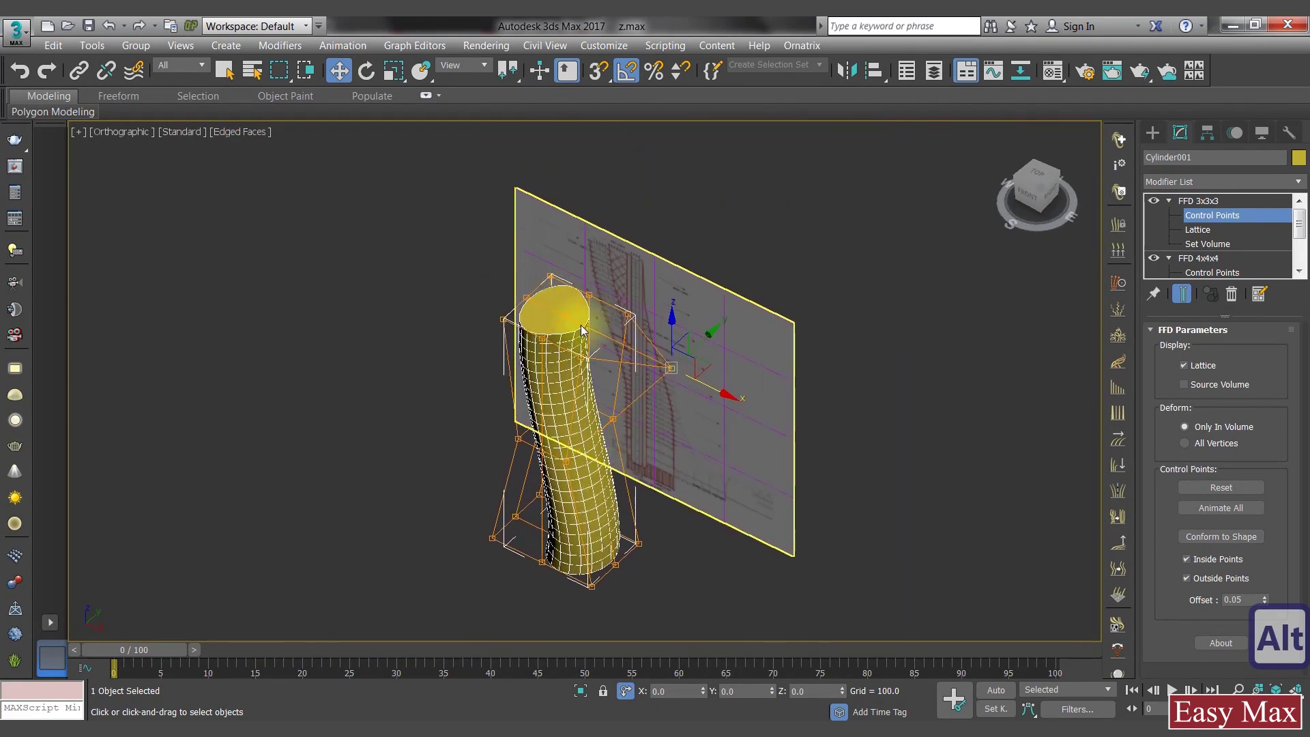
scroll(581, 329, up, 3)
scroll(550, 325, down, 1)
middle_drag(570, 394, 546, 269)
middle_drag(582, 438, 571, 293)
scroll(591, 335, down, 1)
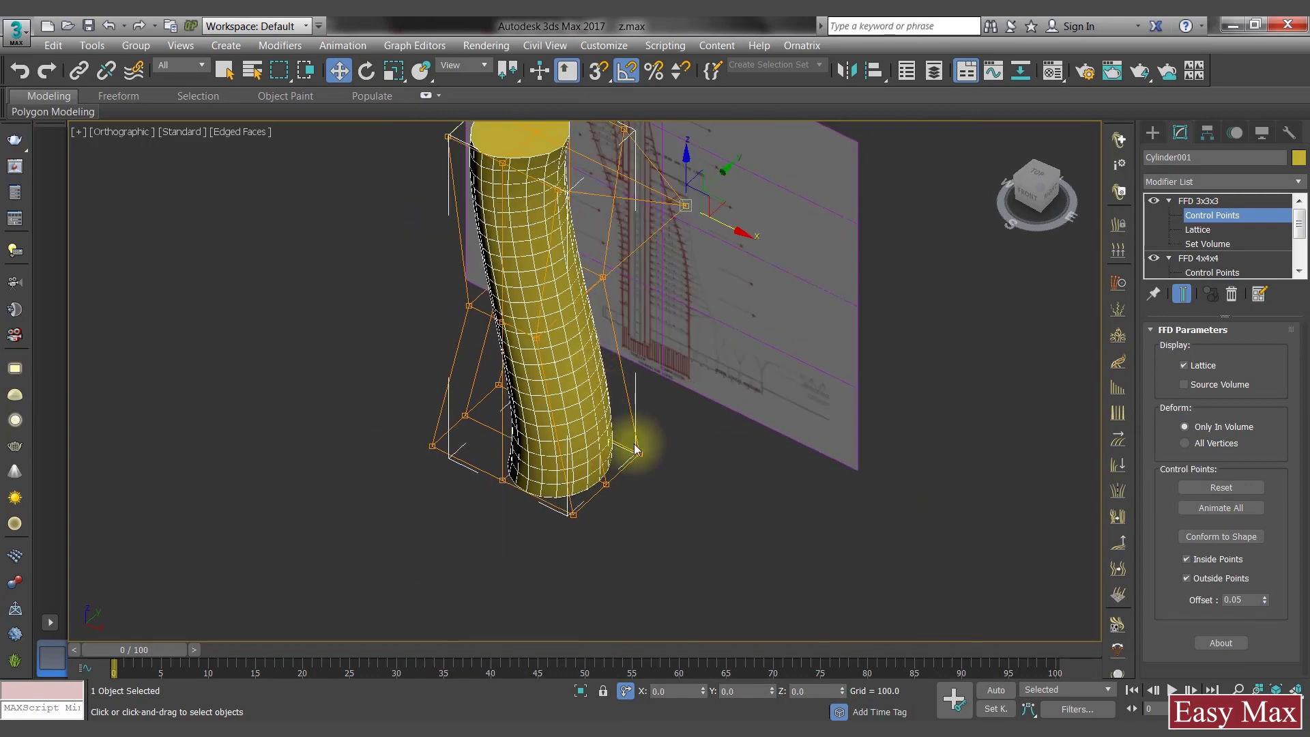
Step: Select all the FFD 3x3x3 control points and scale them to about 103% along Y
alt+middle_drag(636, 448, 535, 499)
scroll(535, 501, down, 2)
drag(395, 254, 671, 627)
click(393, 70)
drag(471, 448, 468, 449)
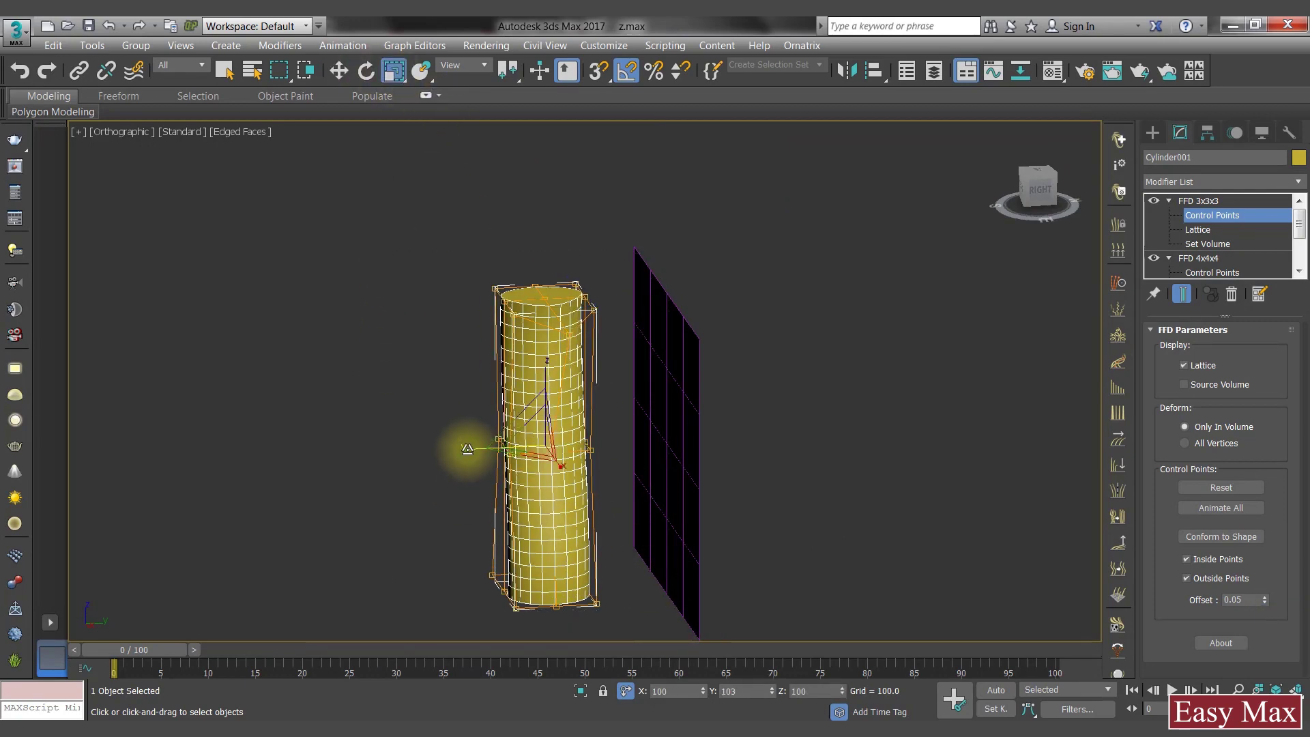
alt+middle_drag(467, 449, 663, 480)
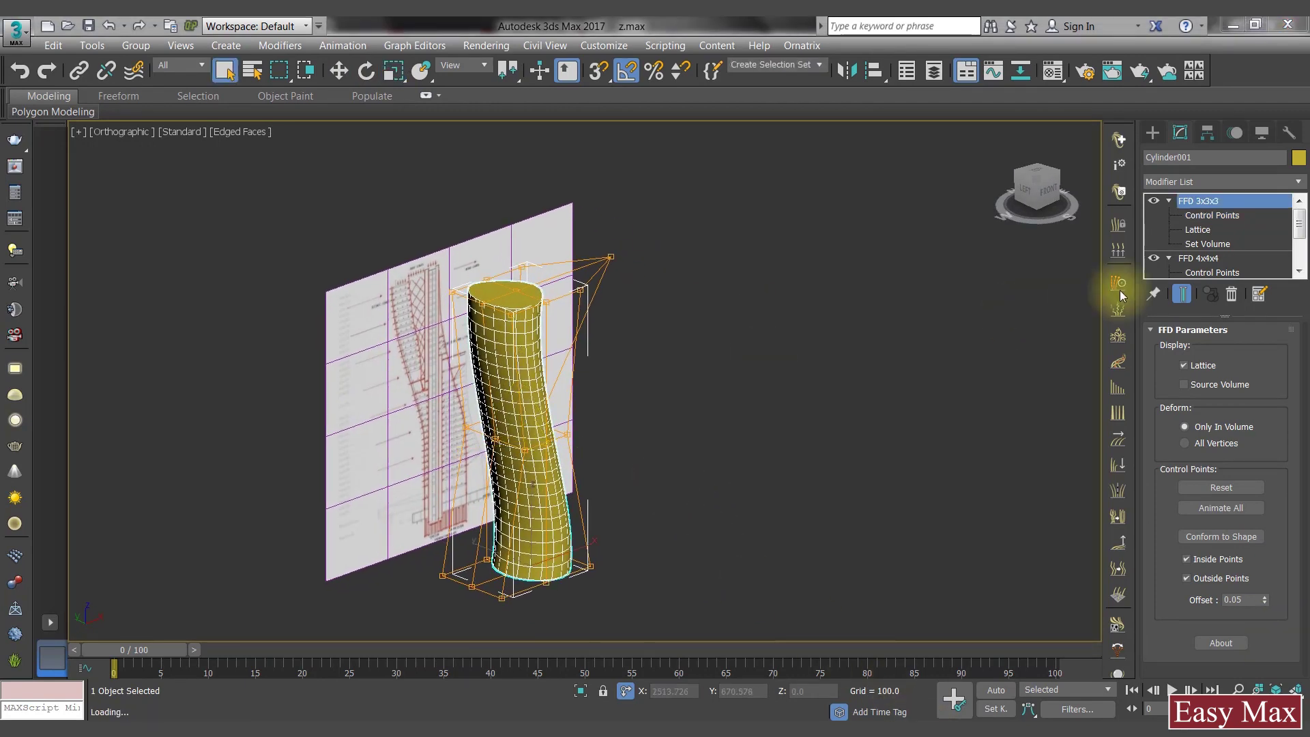
Step: Collapse the cylinder's whole modifier stack down to an editable mesh
right_click(1207, 199)
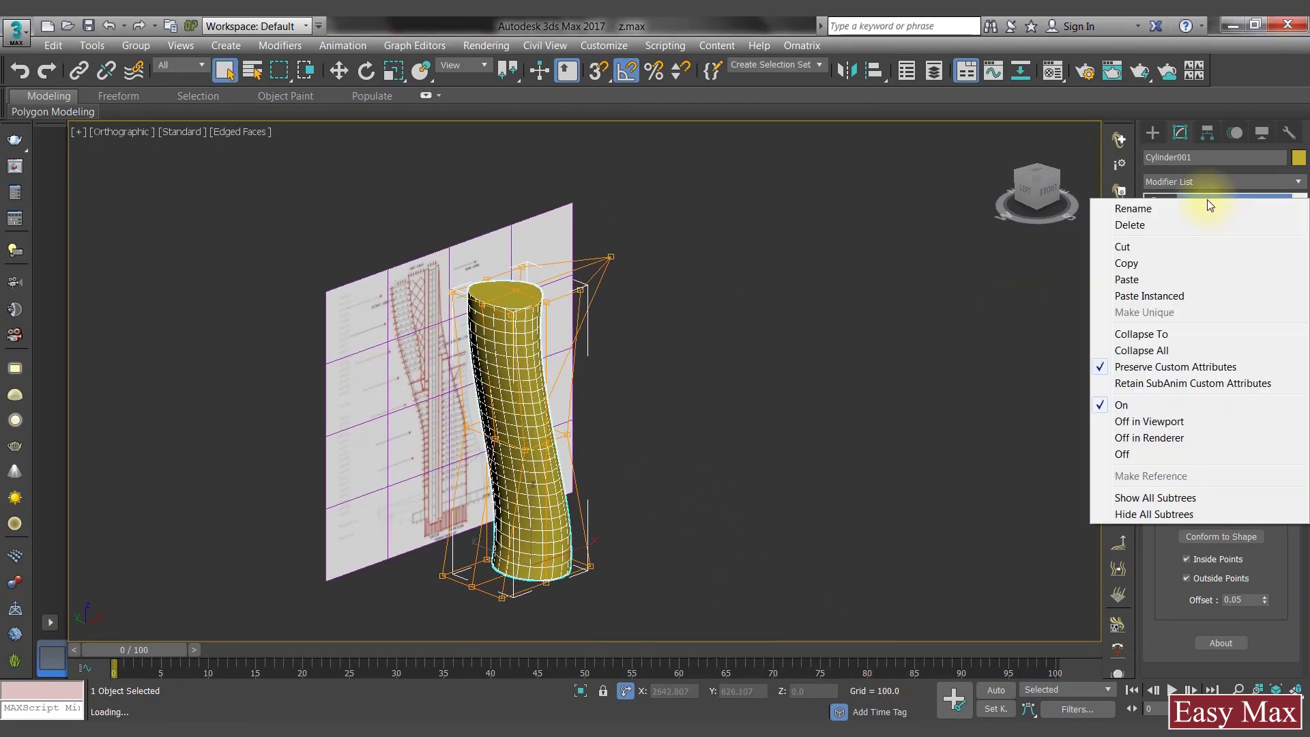
click(1134, 333)
click(740, 444)
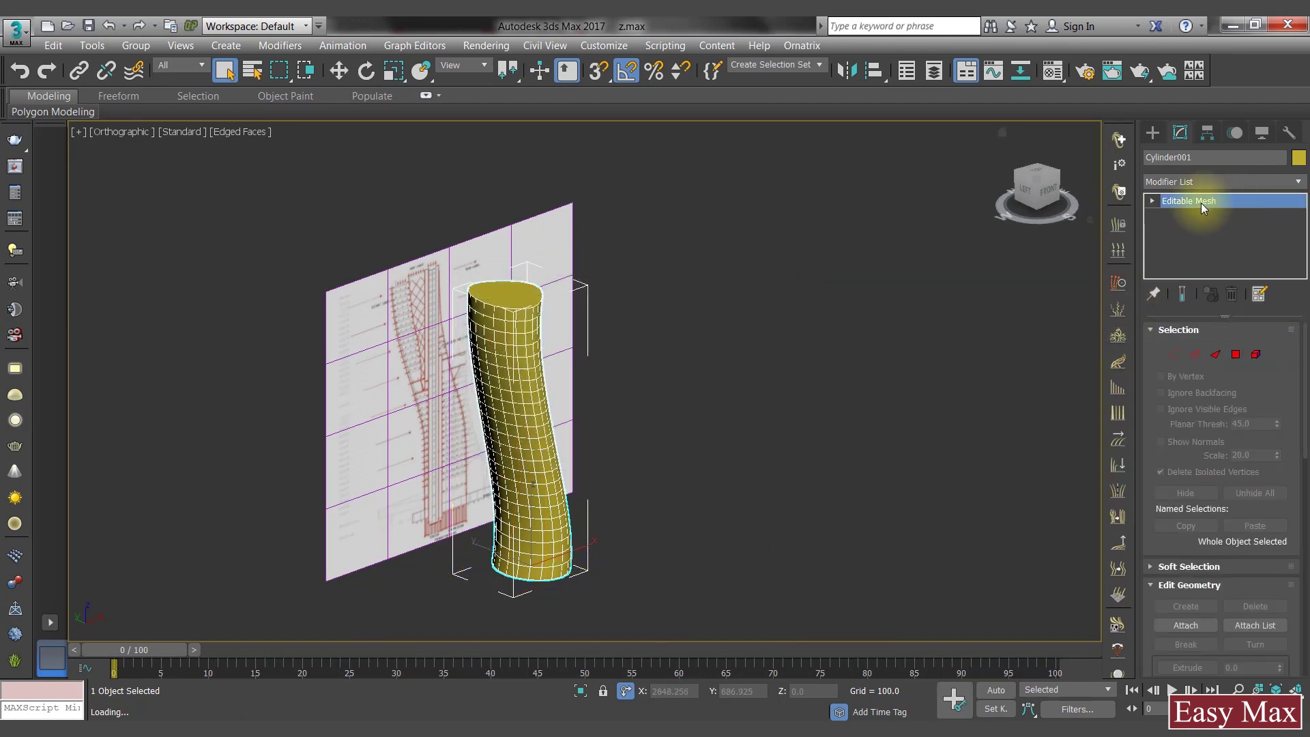
Step: Add an Edit Poly modifier above the tower's editable mesh and bring up the Generate Topology options
click(1049, 191)
middle_drag(676, 397, 642, 449)
mouse_move(80, 111)
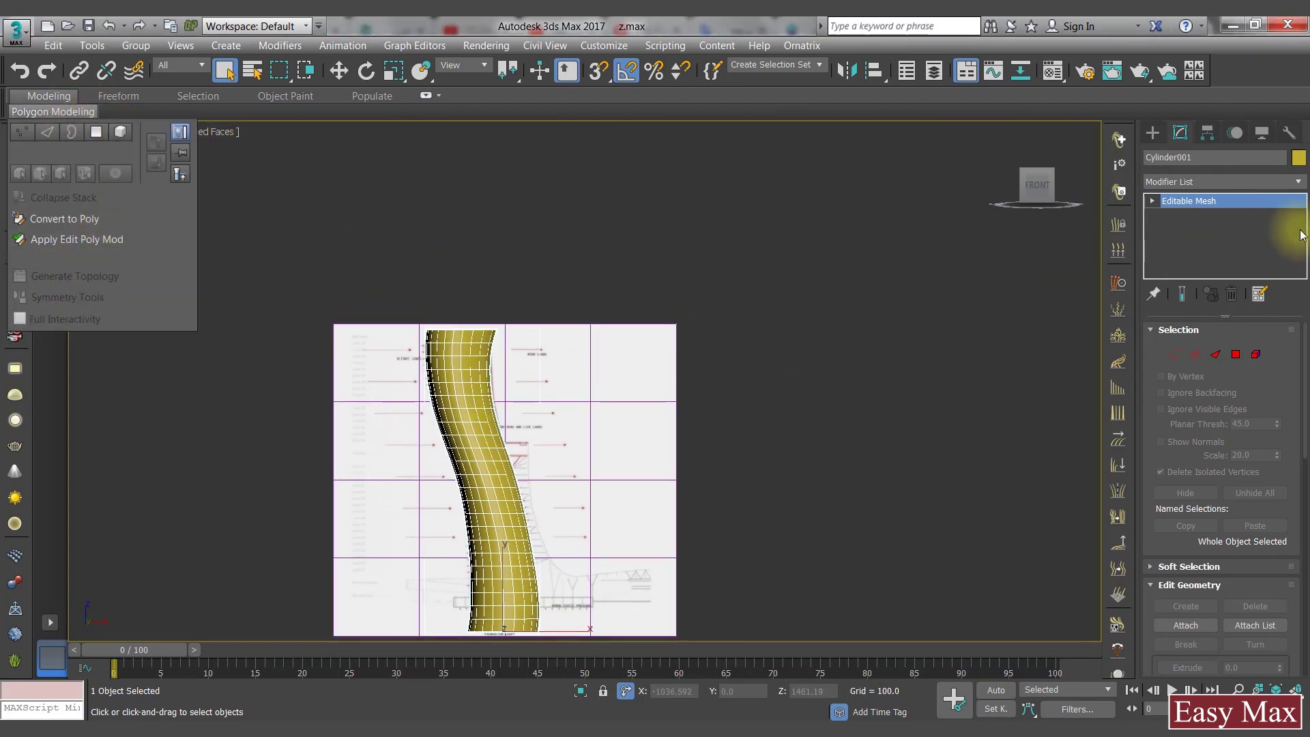
key(1)
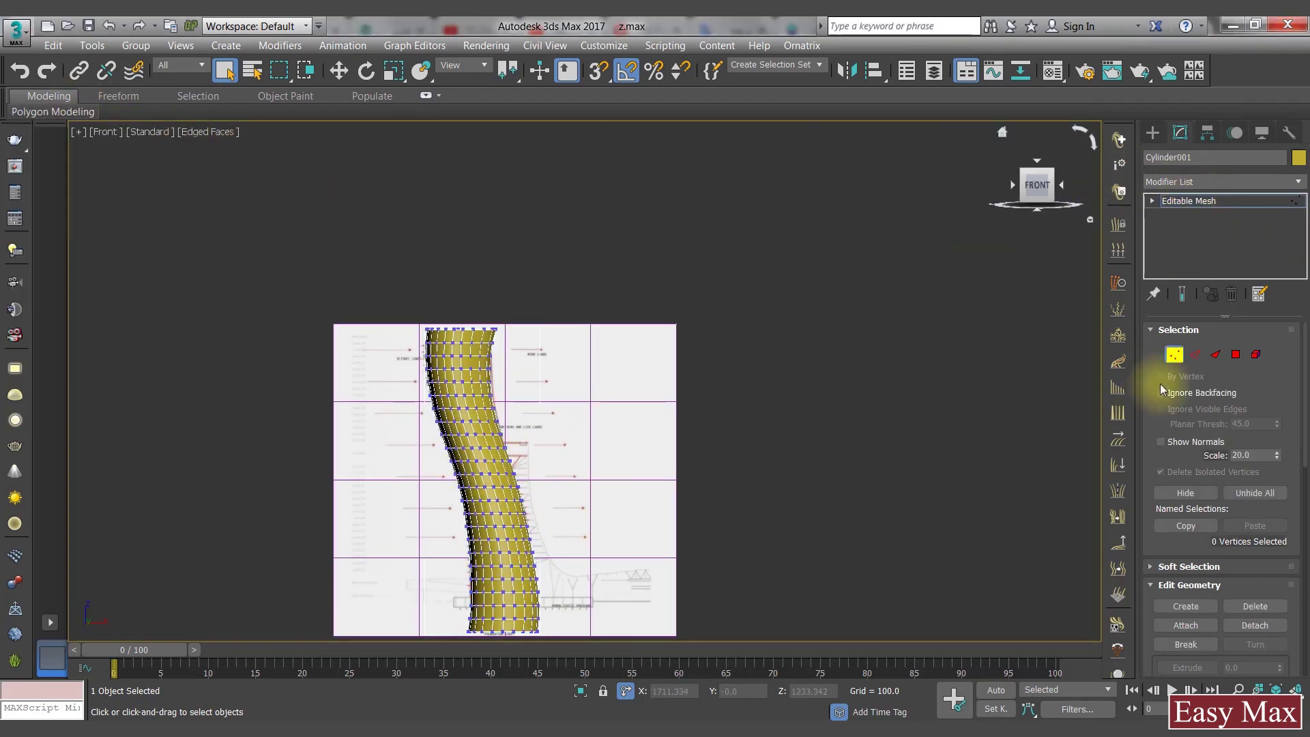
click(1175, 354)
click(1211, 182)
text(ed)
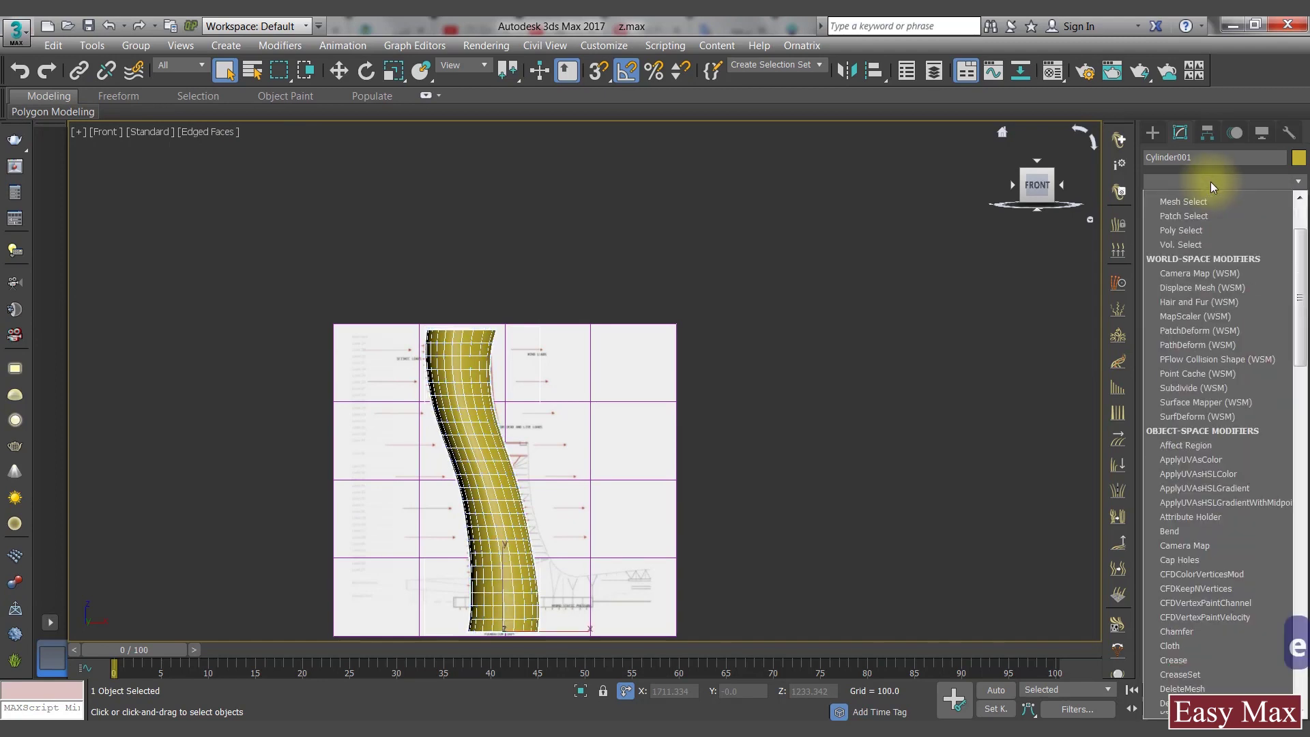
click(1206, 239)
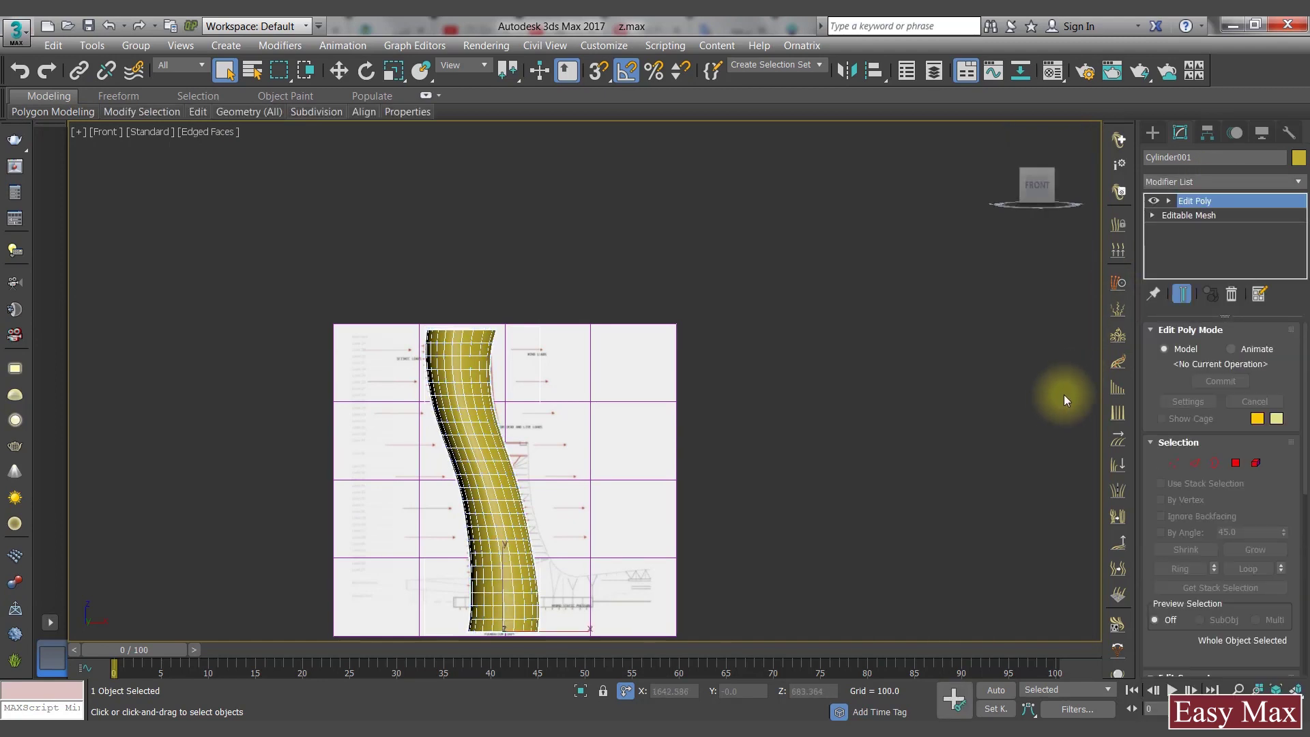
click(50, 112)
click(65, 274)
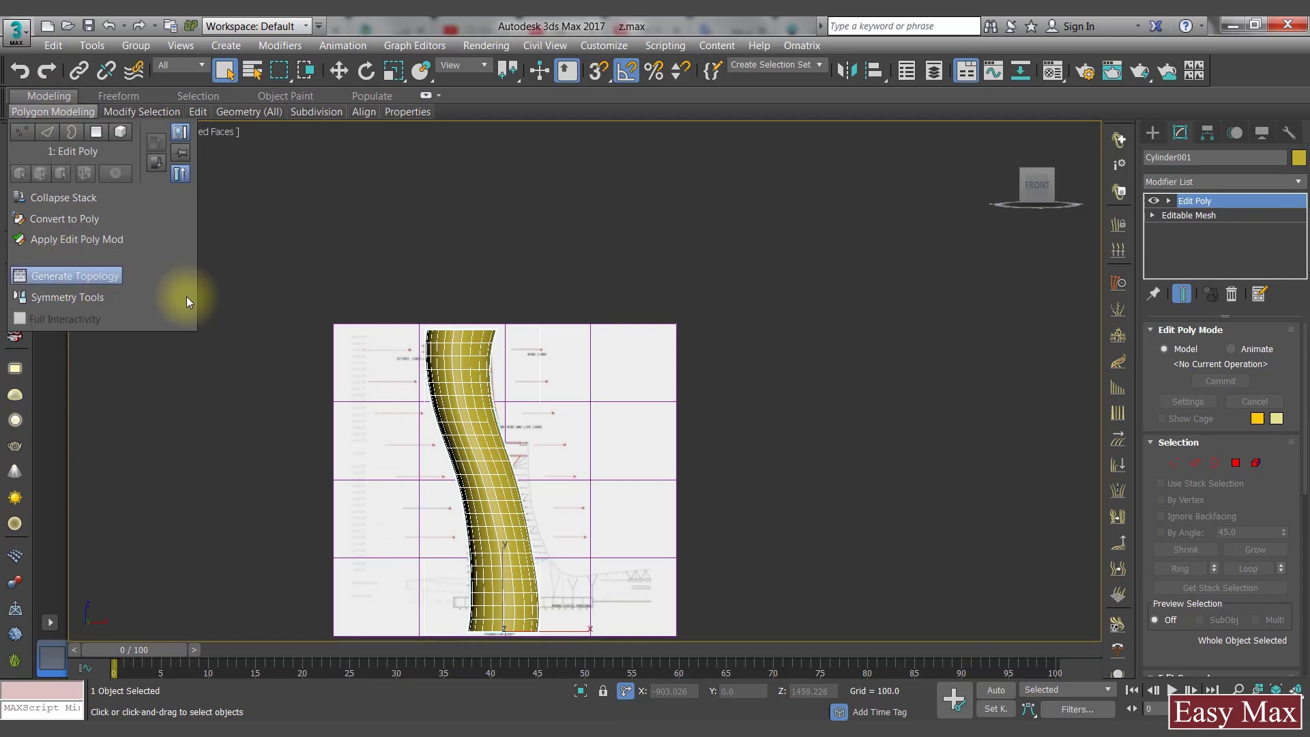
Step: Try a diagonal lattice topology on the whole tower with its end caps still in place
click(215, 208)
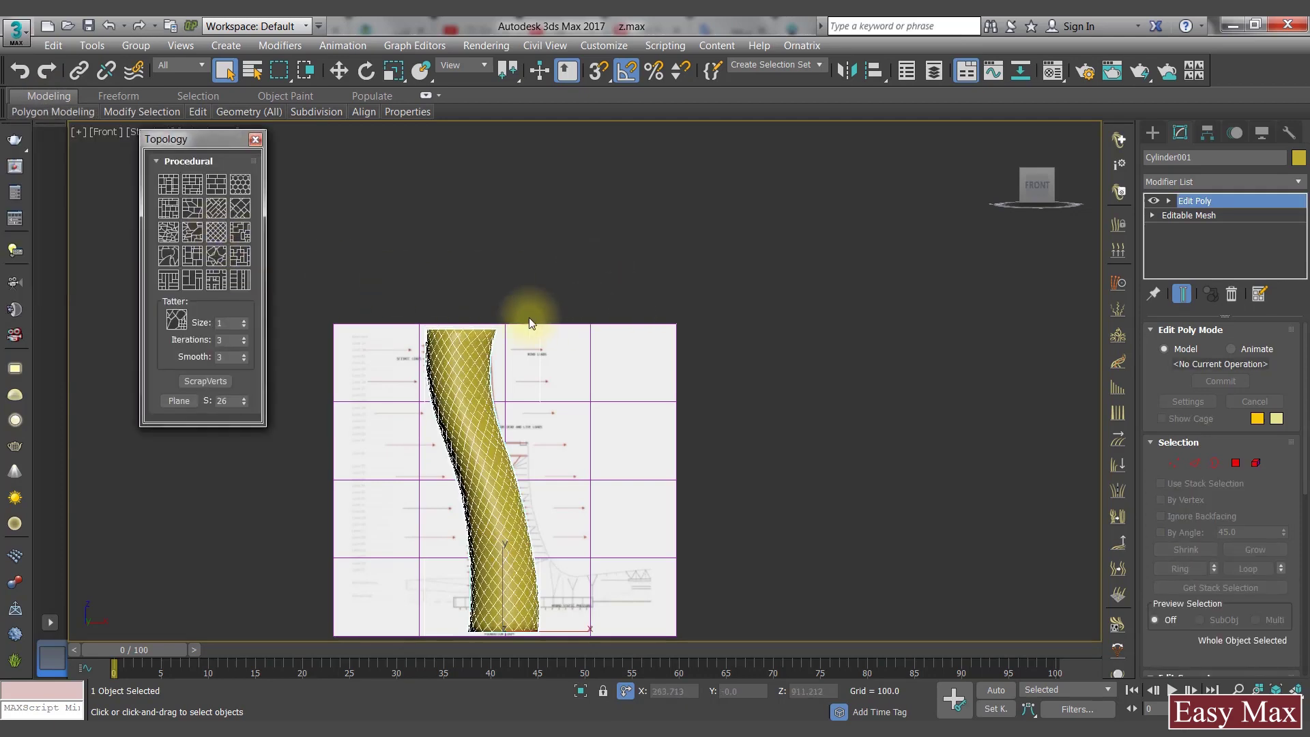
middle_drag(529, 317, 547, 208)
scroll(487, 290, up, 8)
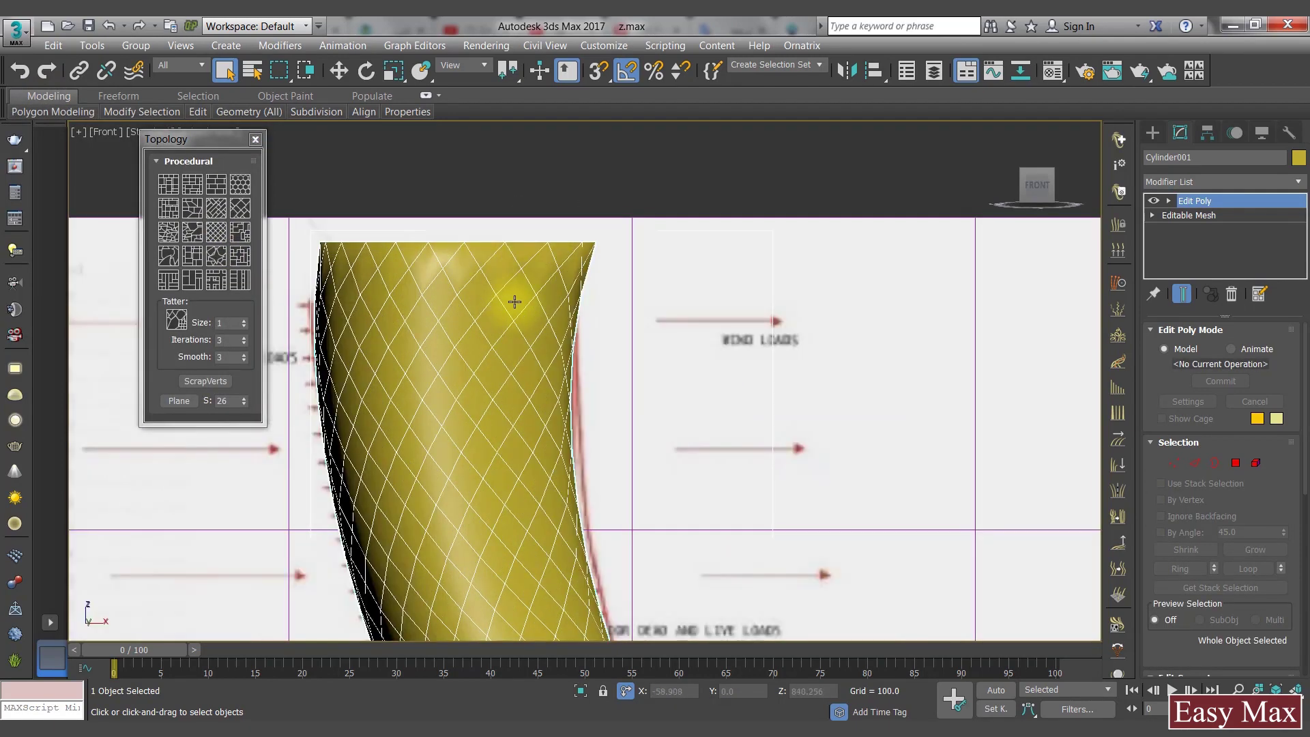
alt+middle_drag(512, 301, 469, 369)
scroll(469, 417, down, 2)
scroll(543, 350, down, 8)
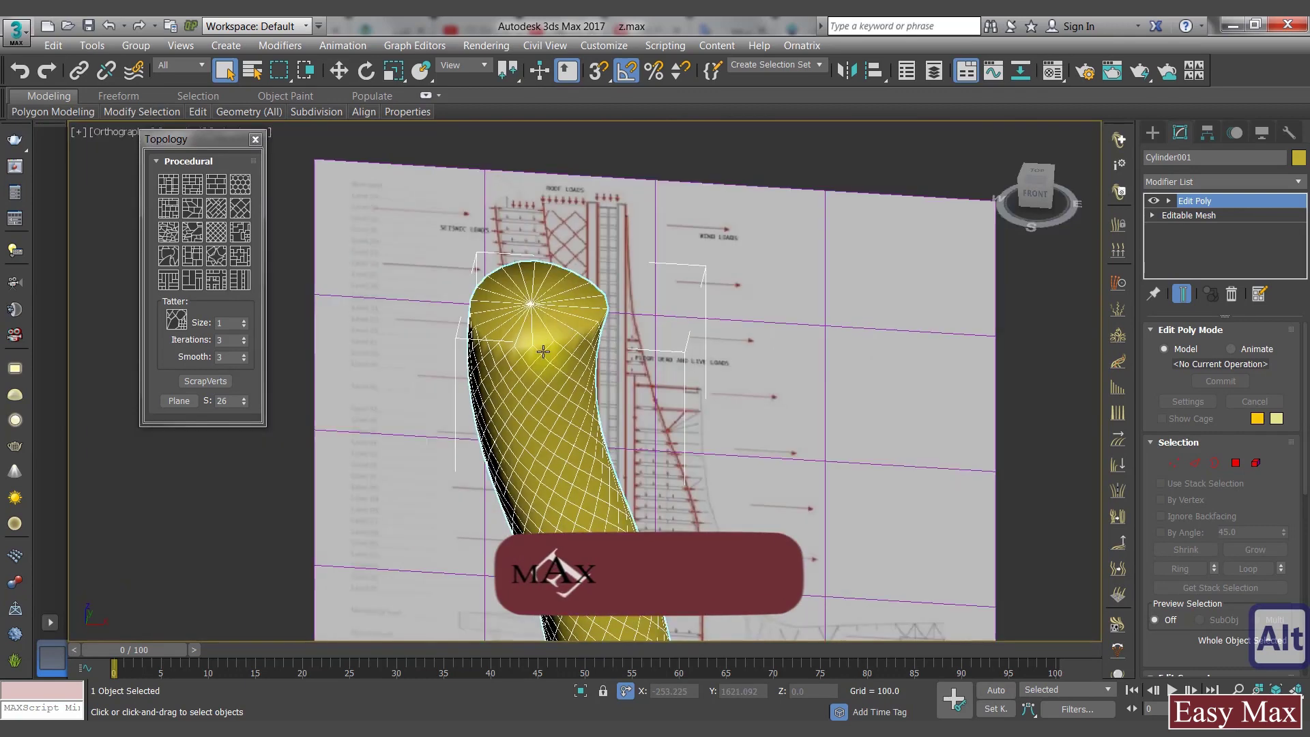
alt+middle_drag(550, 423, 560, 359)
key(ctrl+z)
Step: Delete the cap polygons at the tower's top and base so only the outer shell is left
scroll(555, 334, up, 3)
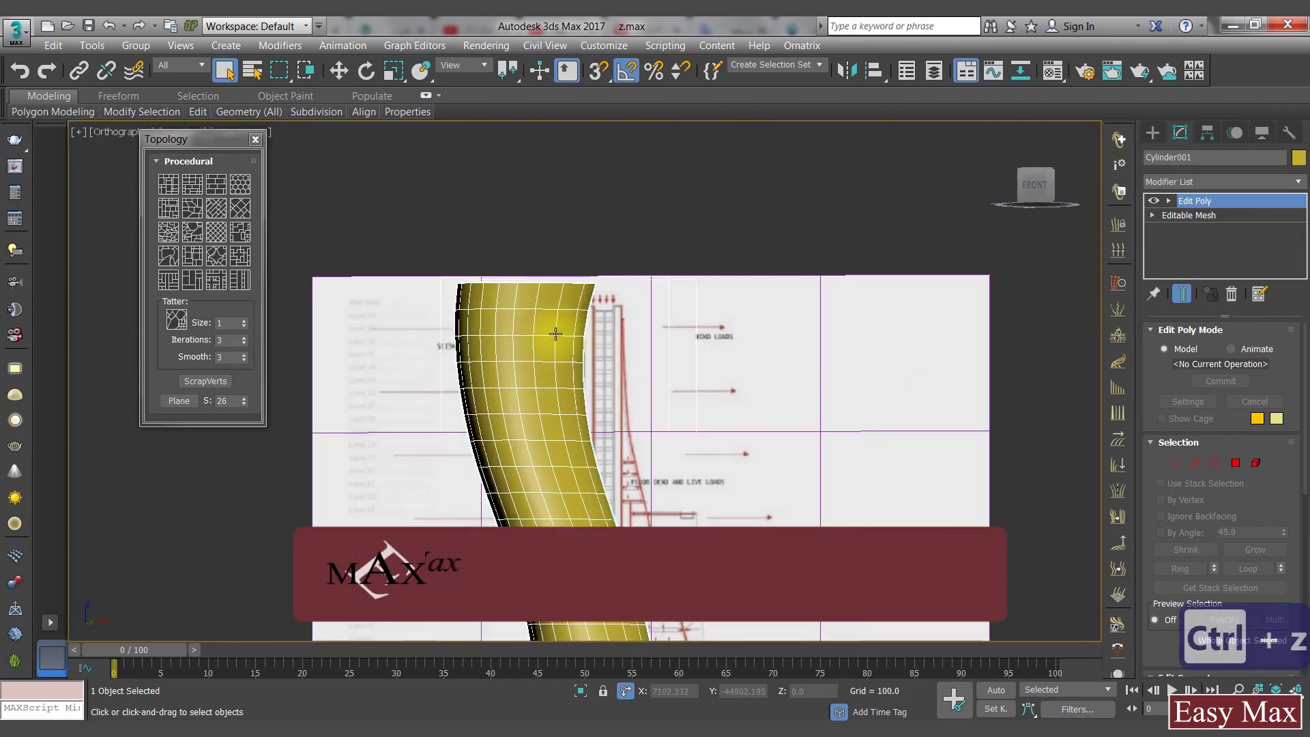
click(1235, 464)
alt+middle_drag(725, 322, 605, 506)
click(539, 349)
key(Delete)
scroll(601, 419, down, 3)
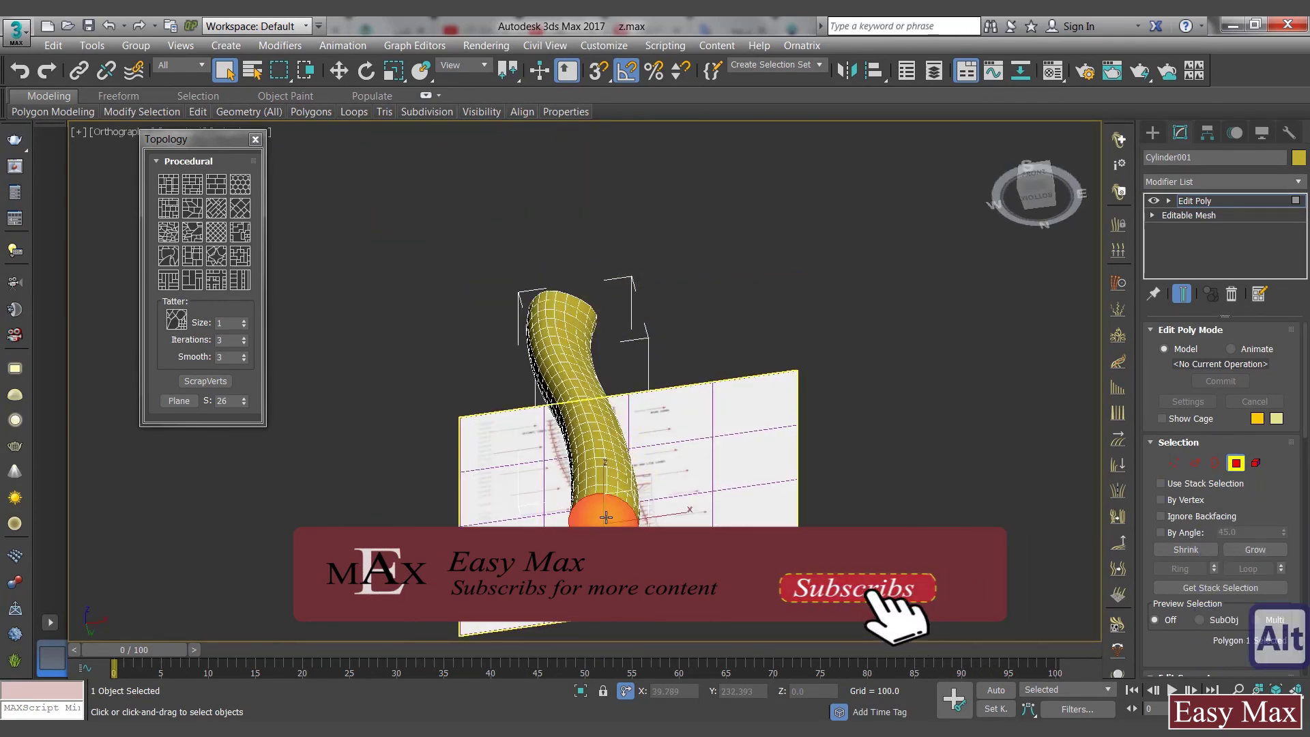
alt+middle_drag(641, 410, 617, 469)
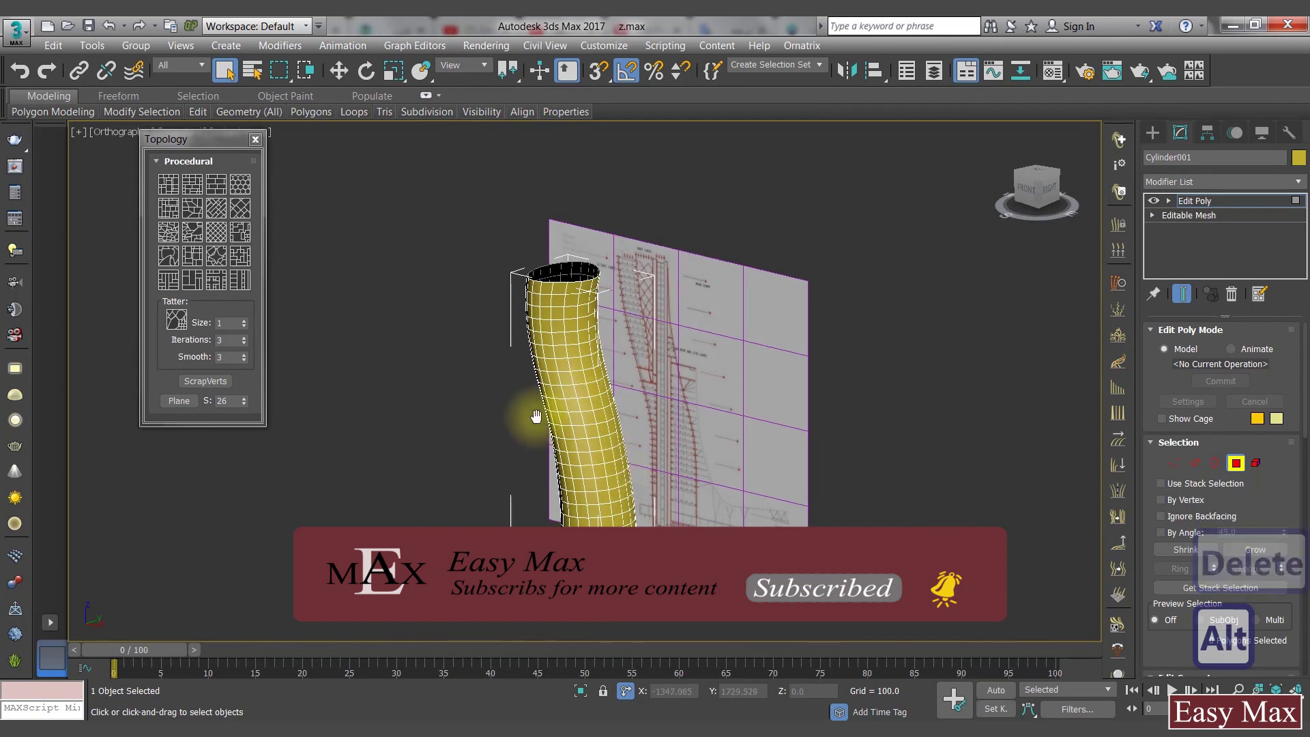
middle_drag(535, 419, 490, 464)
click(1236, 463)
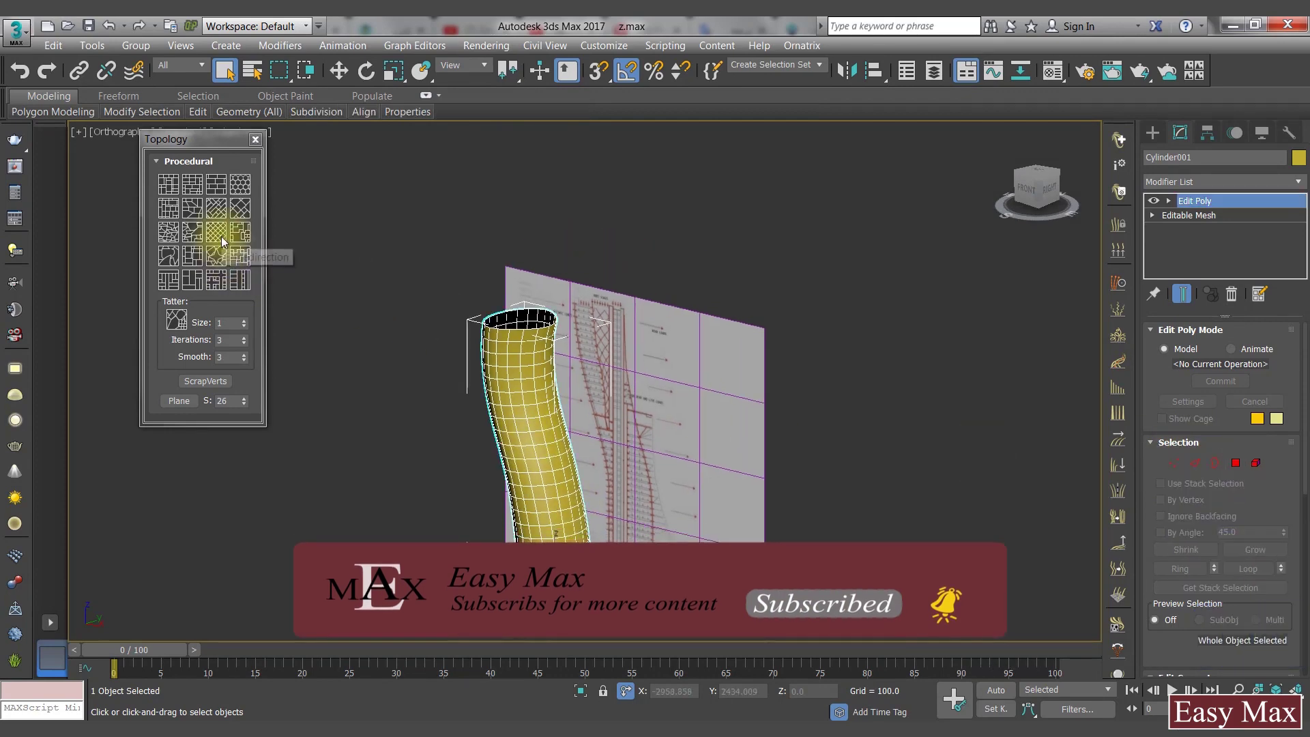
Step: Apply the EdgeDirection procedural topology to the open shell to turn its grid into a diagonal lattice
click(216, 232)
scroll(520, 335, up, 6)
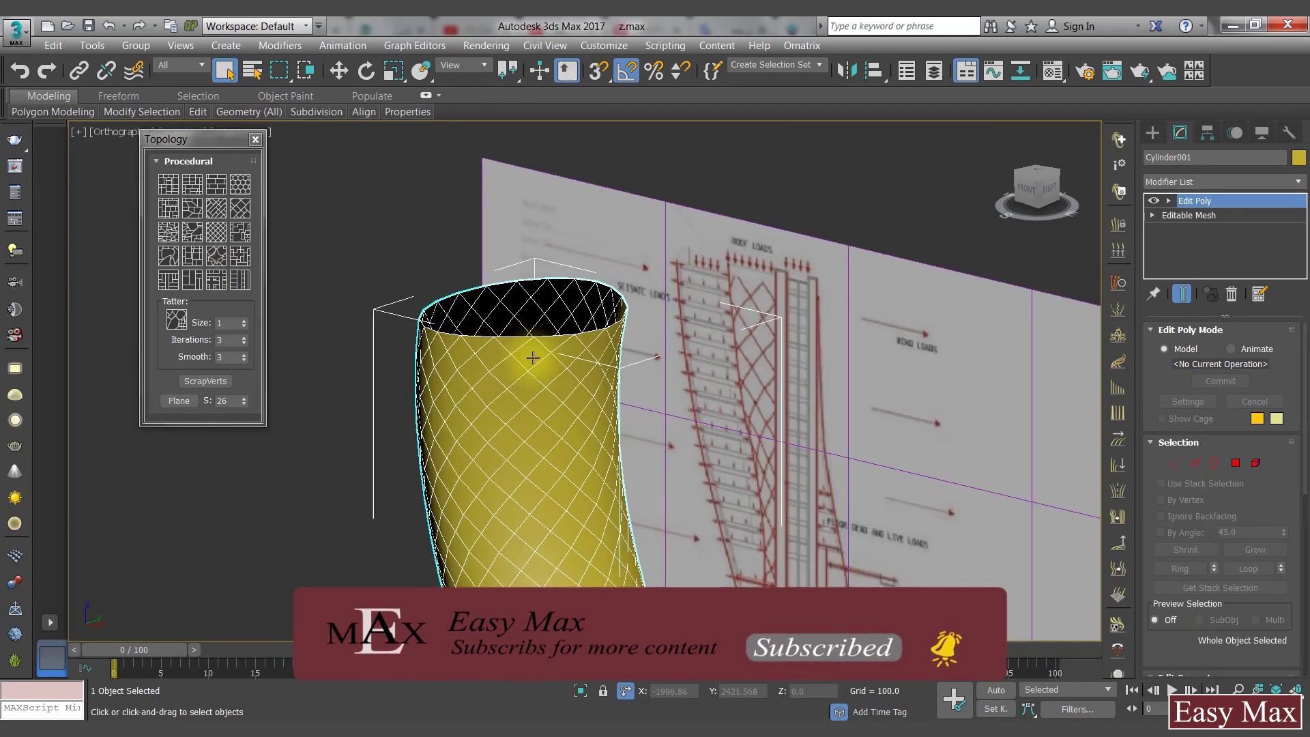
middle_drag(533, 359, 538, 221)
scroll(538, 221, down, 2)
alt+middle_drag(588, 375, 600, 425)
scroll(604, 436, down, 5)
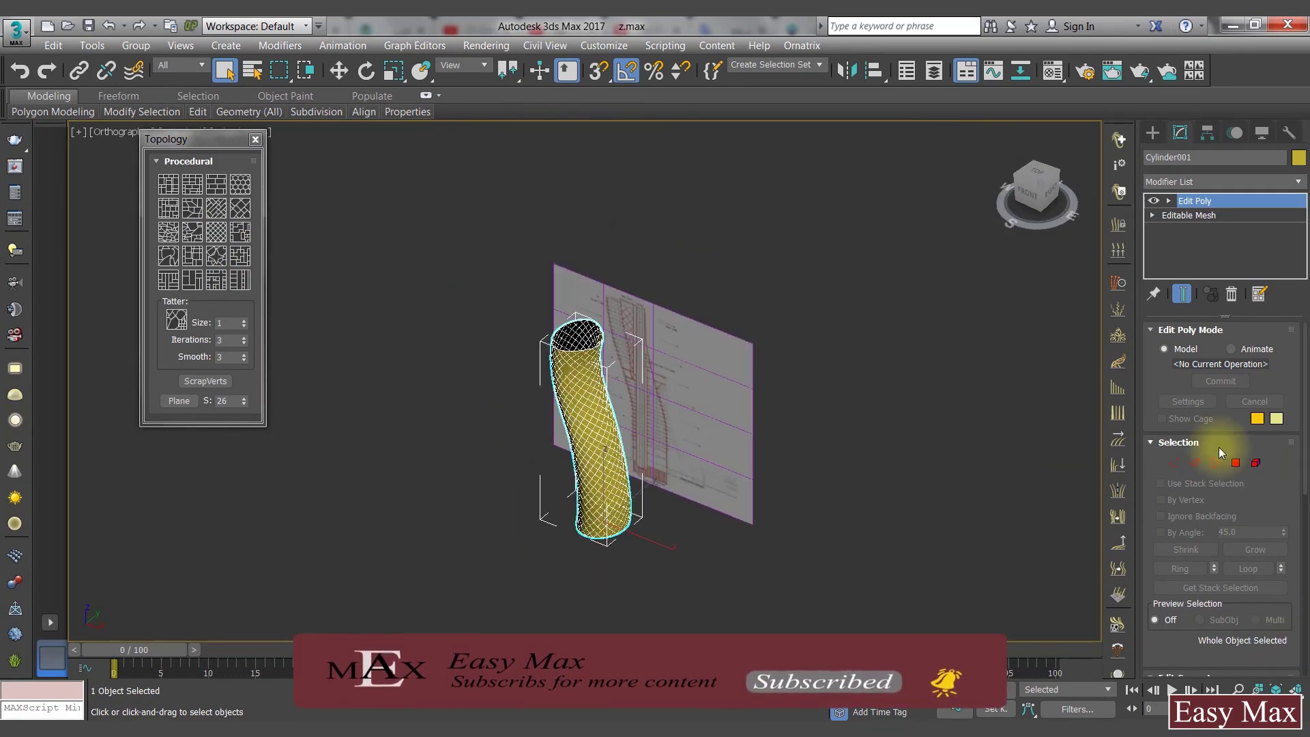
Step: Select all edges of the tower's shell and create a spline shape from them
click(1195, 463)
key(ctrl+a)
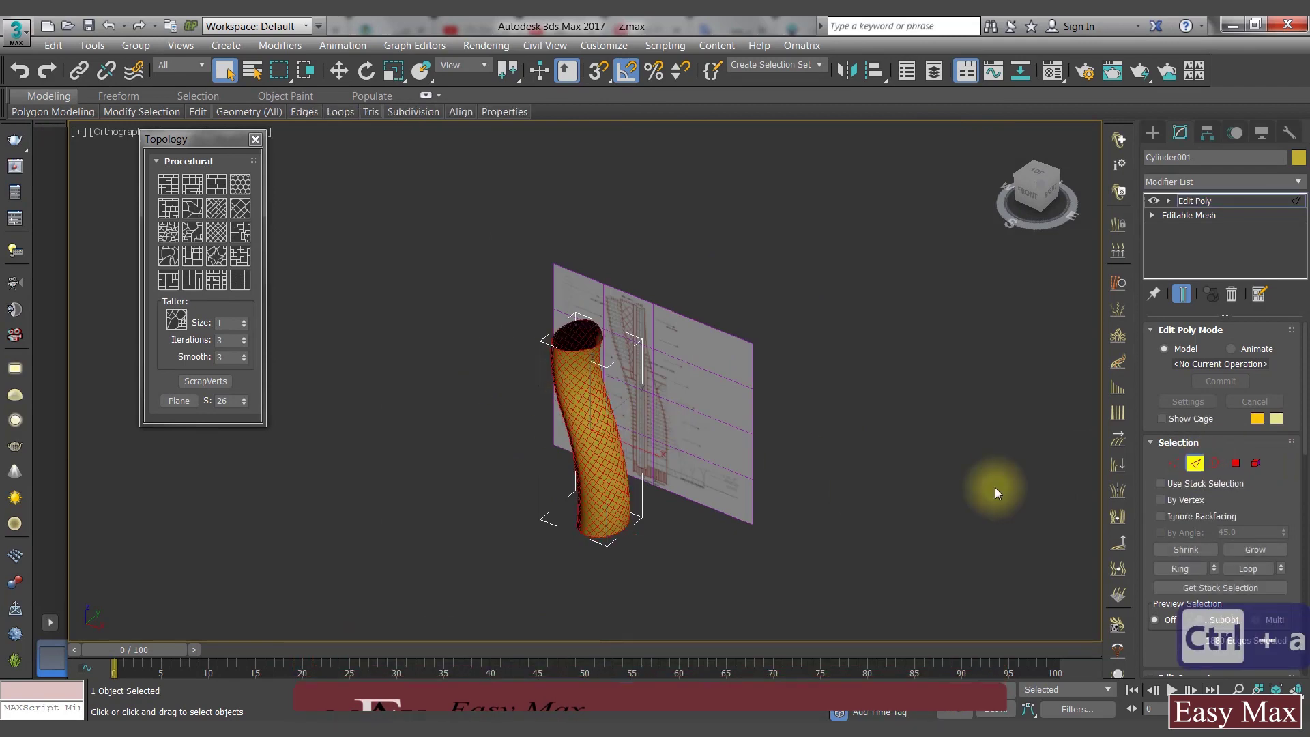
drag(1291, 496, 1292, 142)
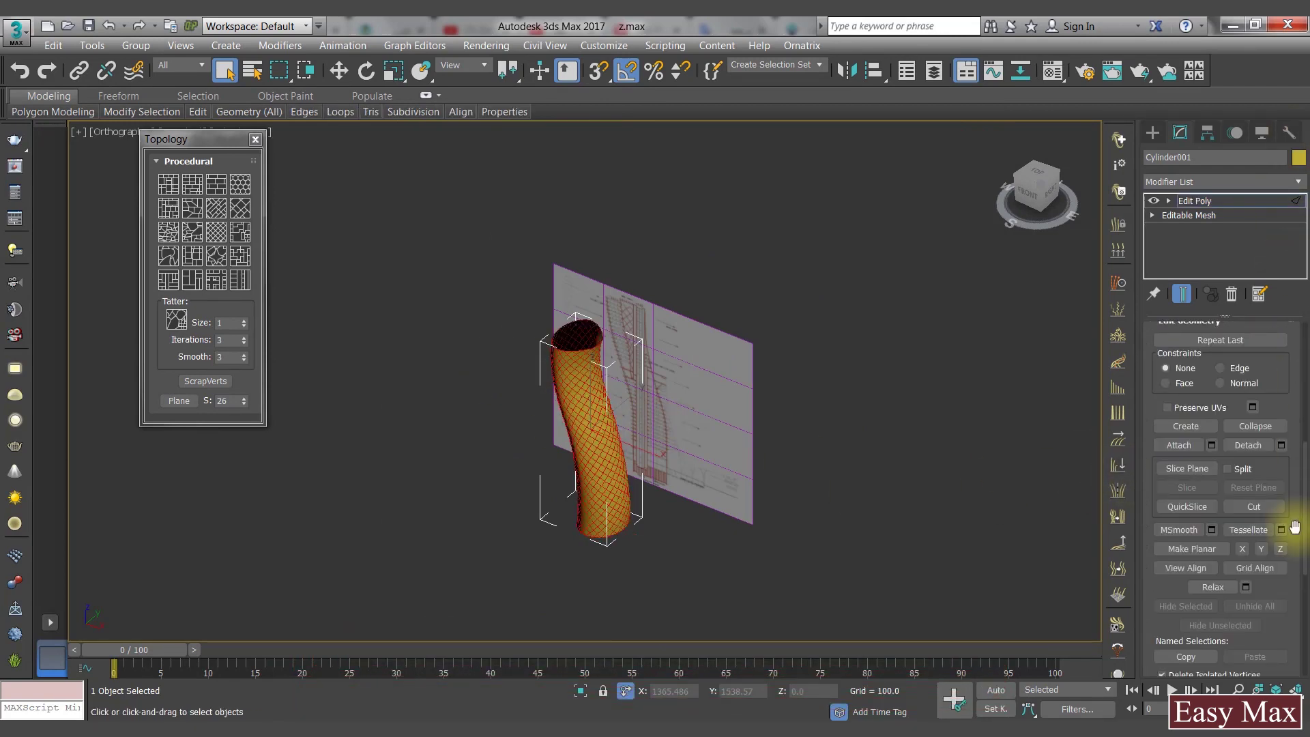
drag(1293, 526, 1292, 200)
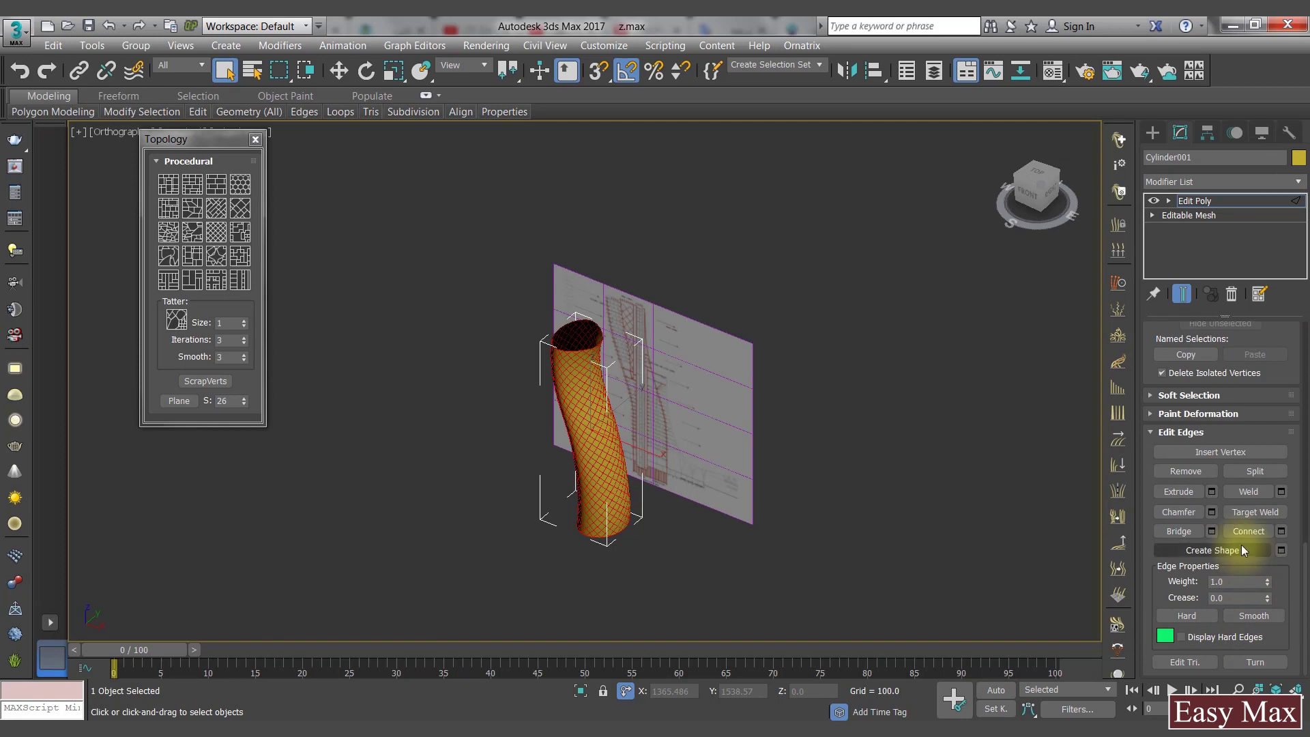
click(572, 374)
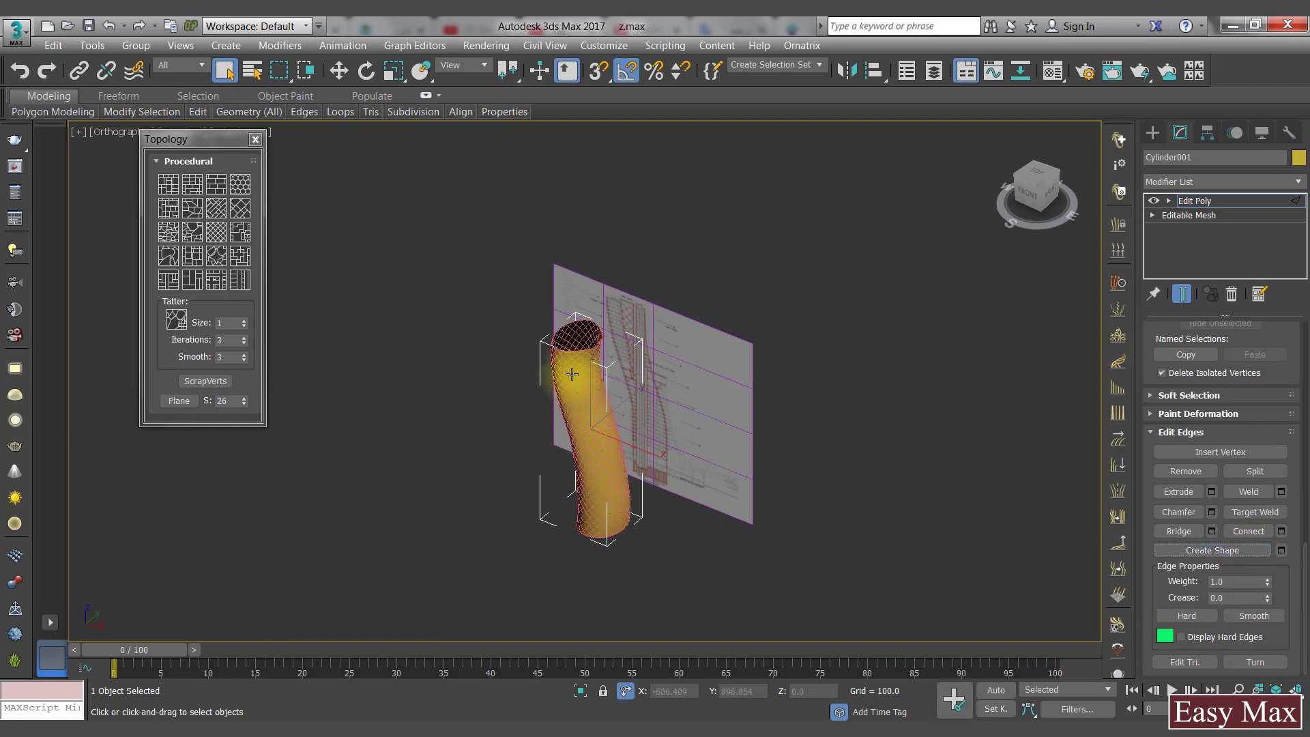
click(1205, 198)
Step: Isolate the extracted lattice shape to inspect it, and bring the other objects back
click(588, 403)
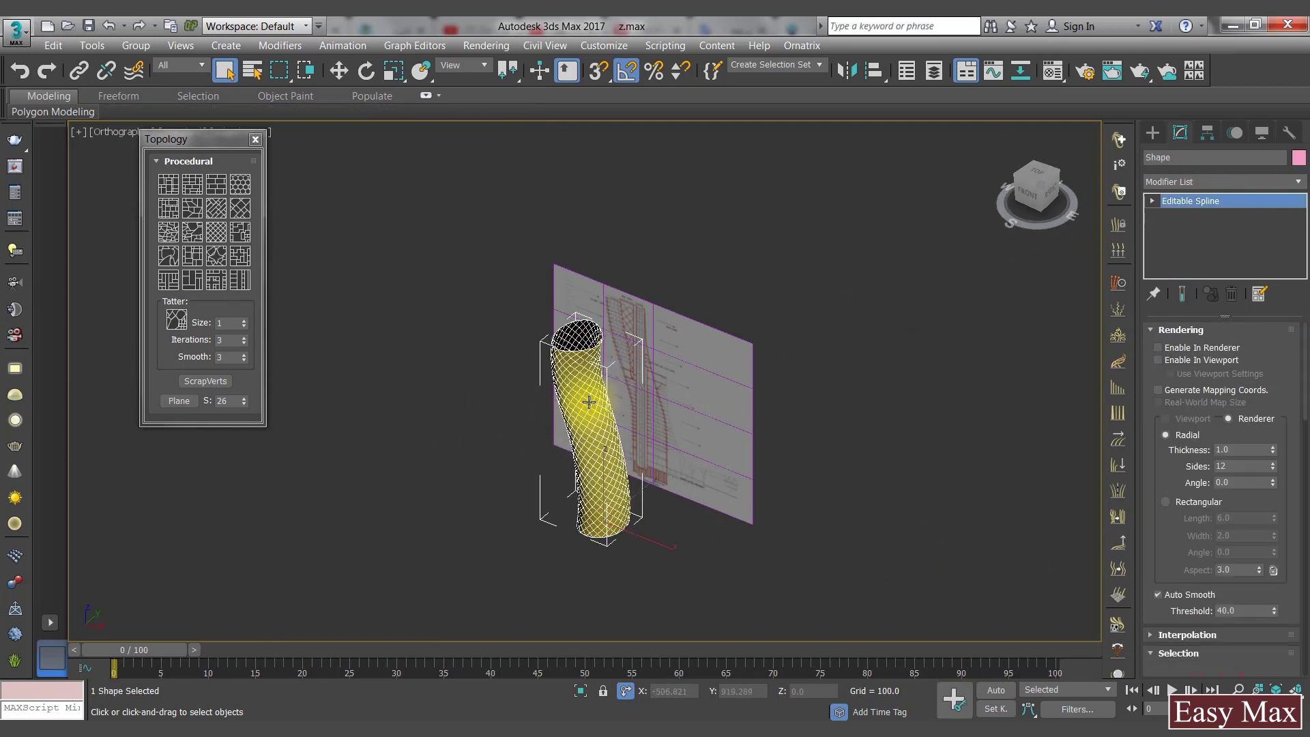
click(581, 691)
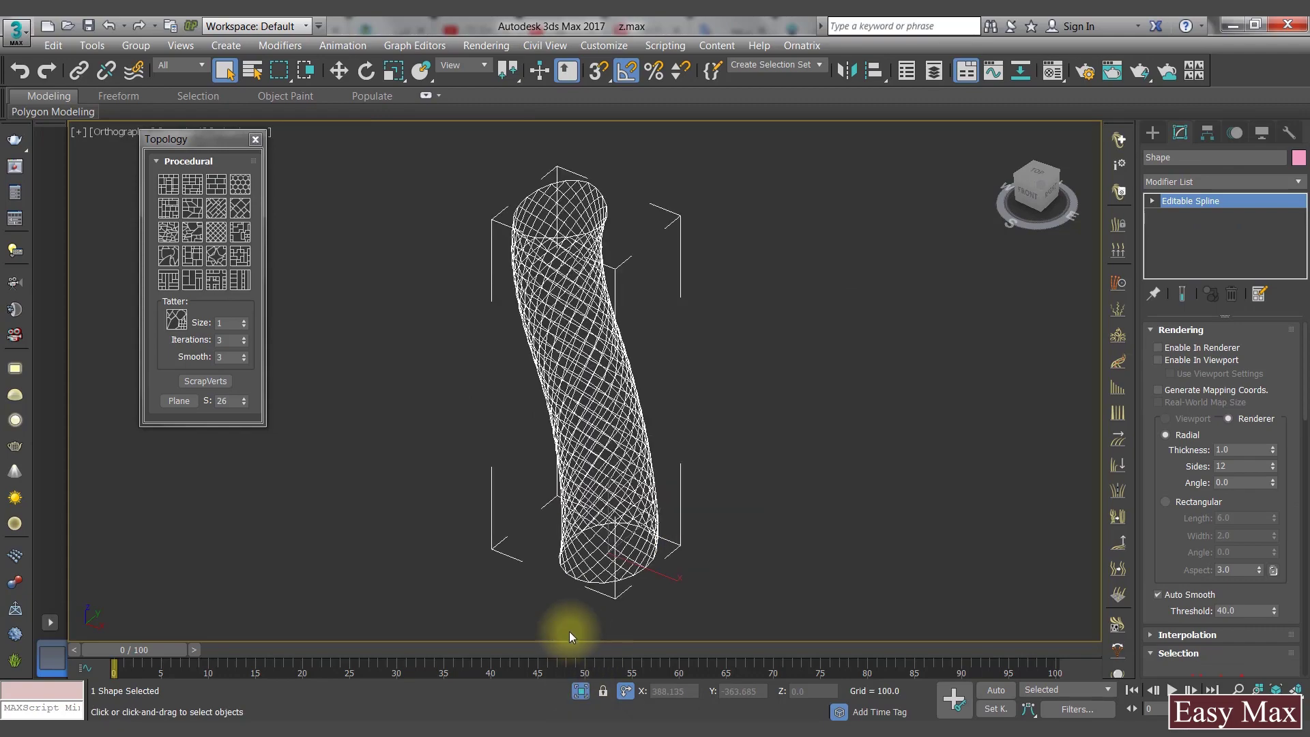
mouse_move(653, 448)
alt+middle_down()
mouse_move(594, 414)
mouse_move(670, 400)
mouse_move(788, 410)
mouse_move(629, 459)
mouse_move(614, 519)
alt+middle_up()
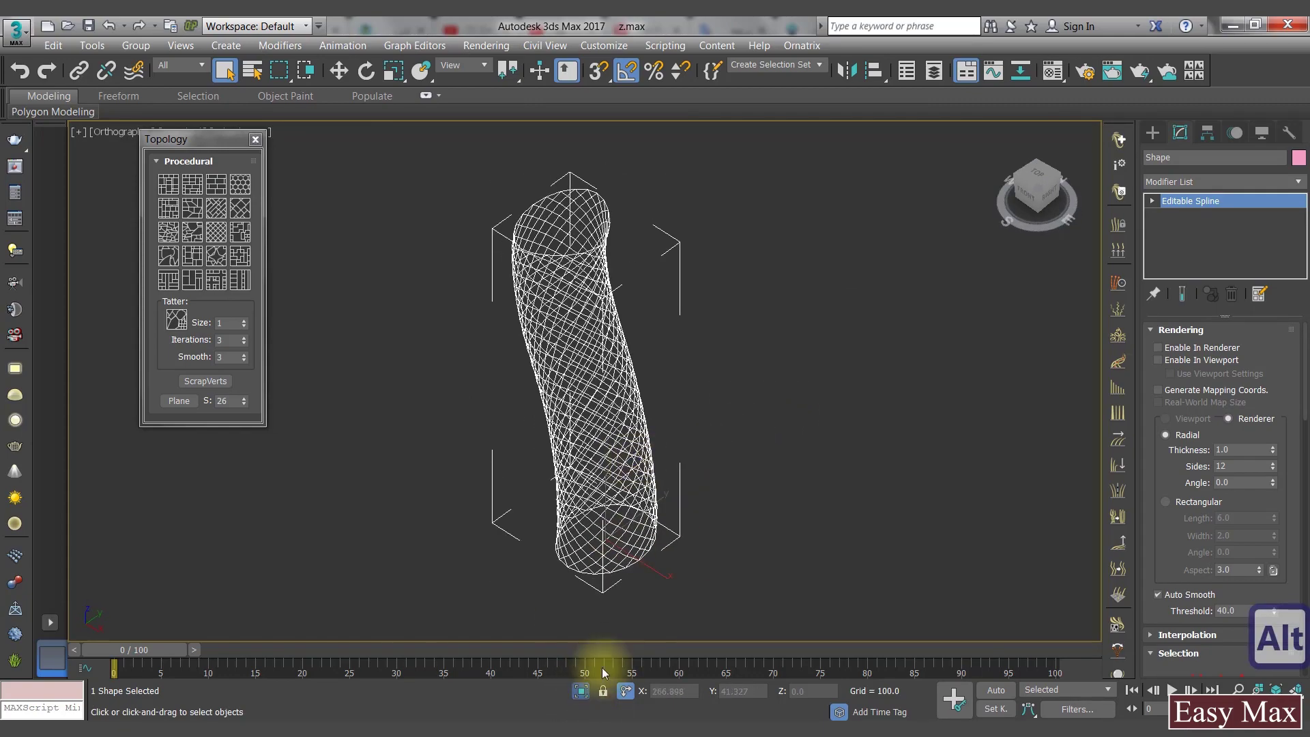
click(581, 691)
Step: Tessellate the tower's surface by Edge with a tension of 0.0
scroll(587, 418, up, 5)
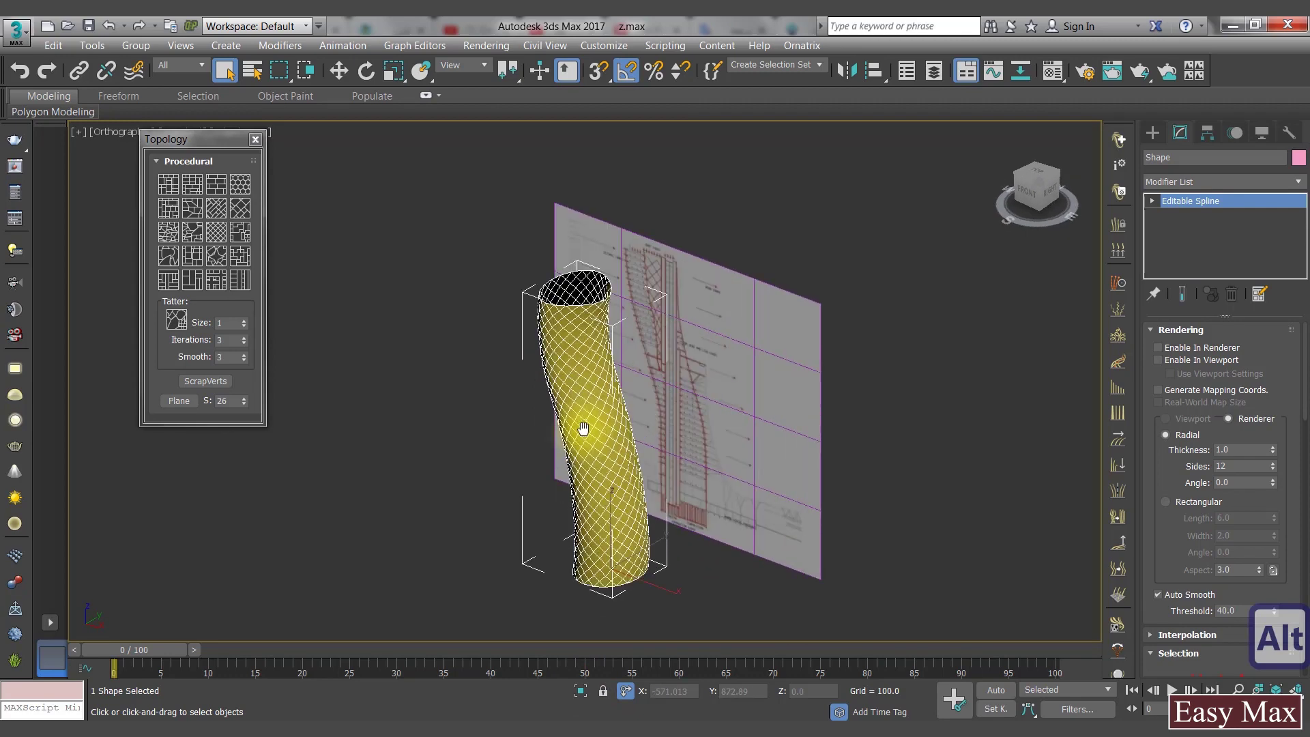
click(575, 408)
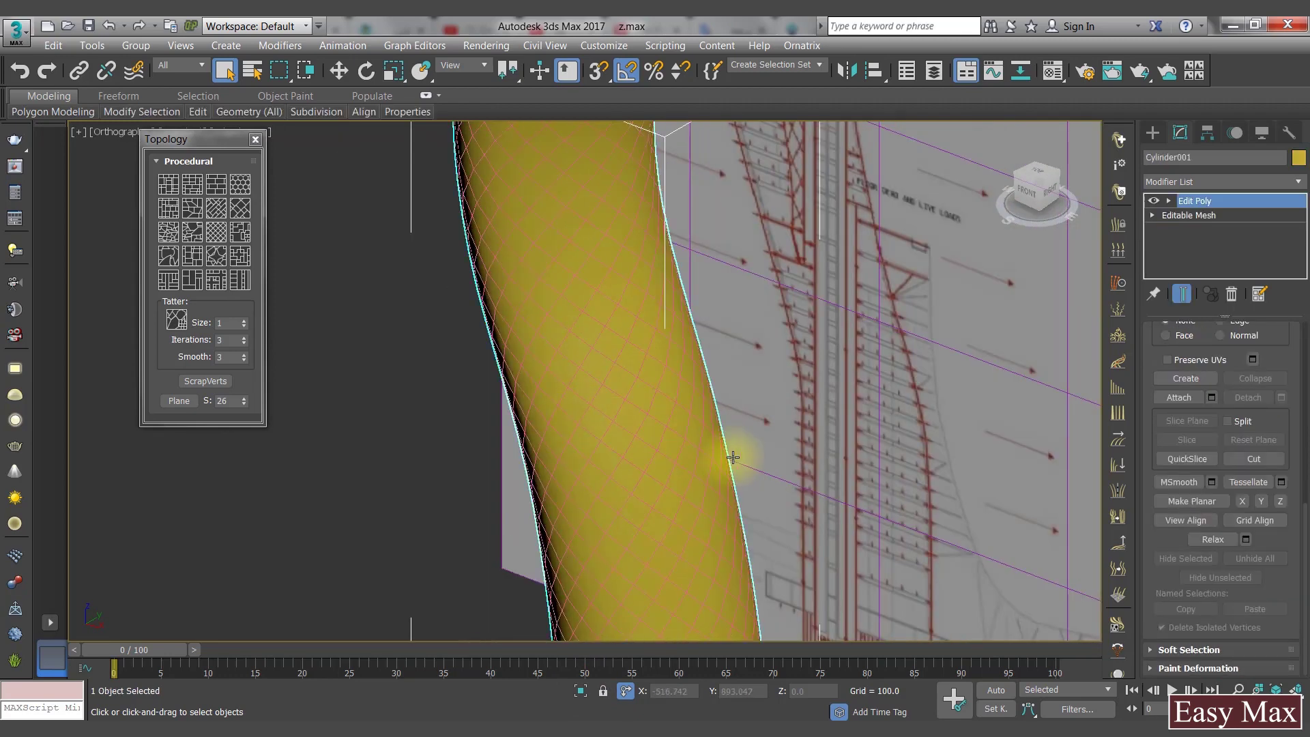
click(1282, 482)
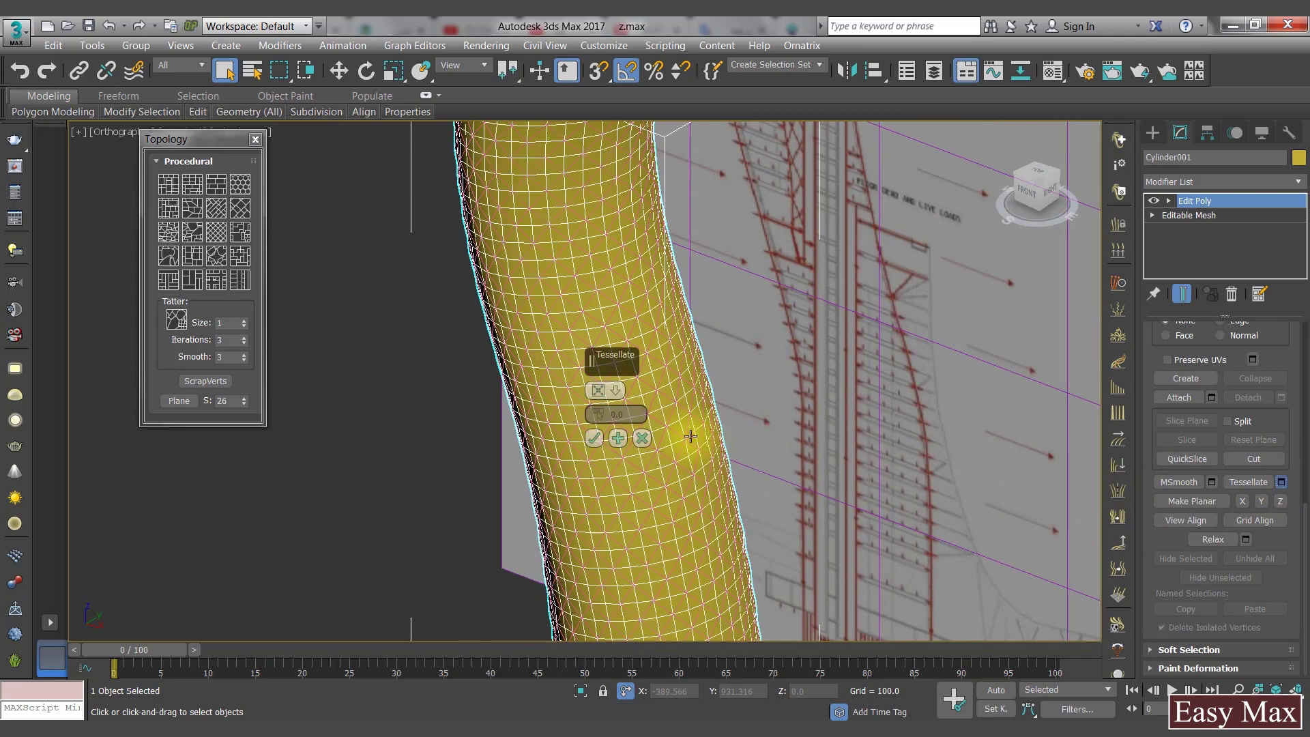
click(615, 391)
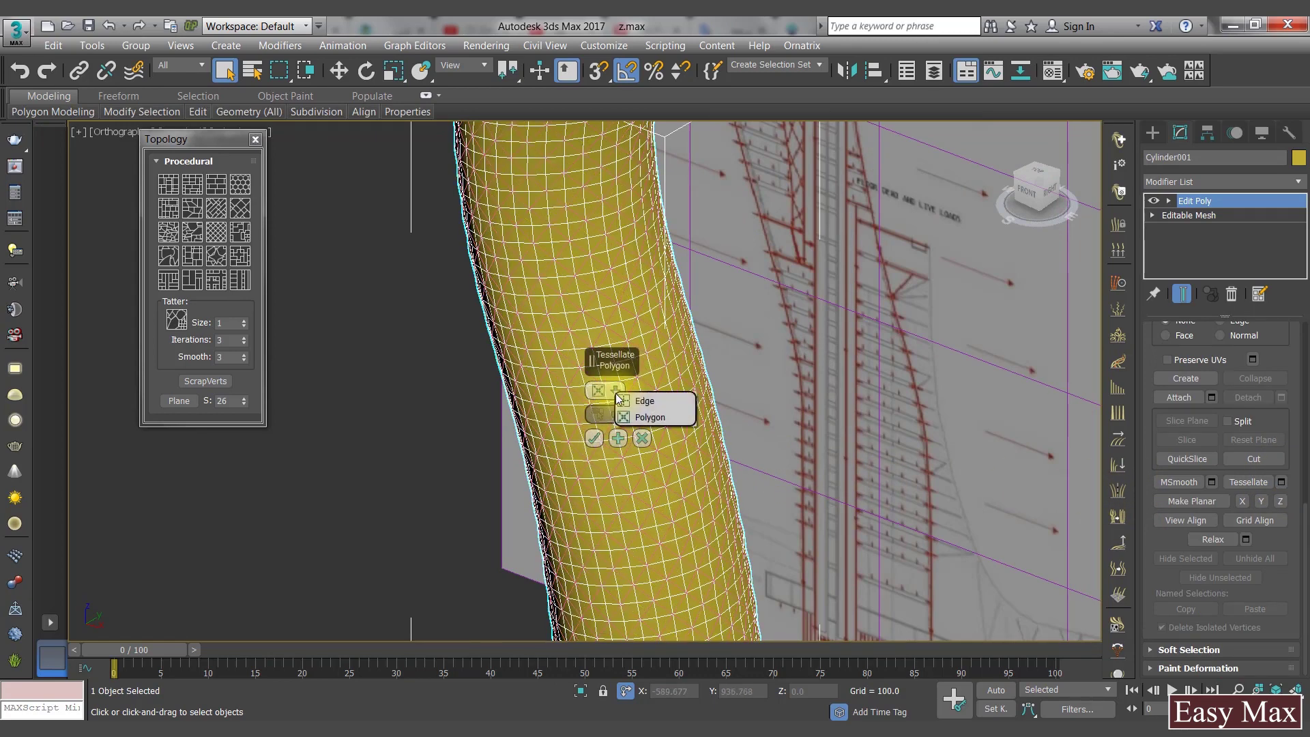
click(637, 420)
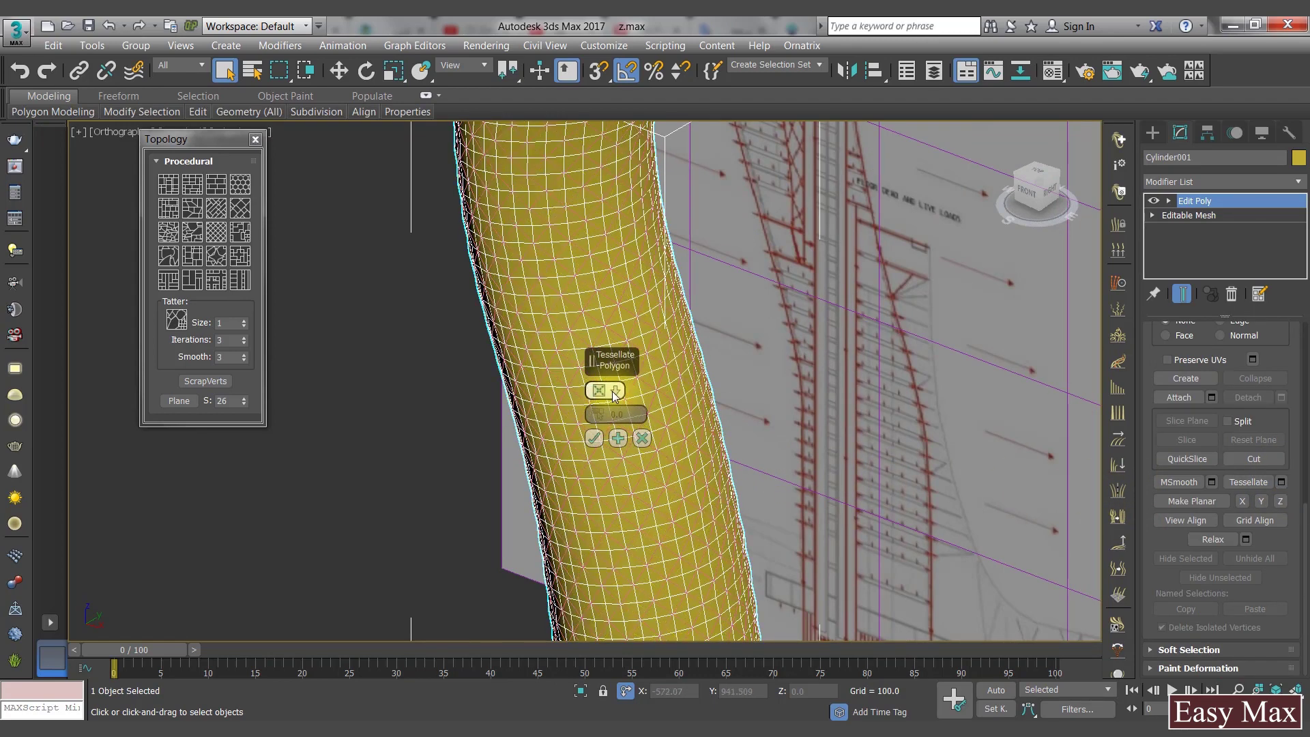
click(636, 402)
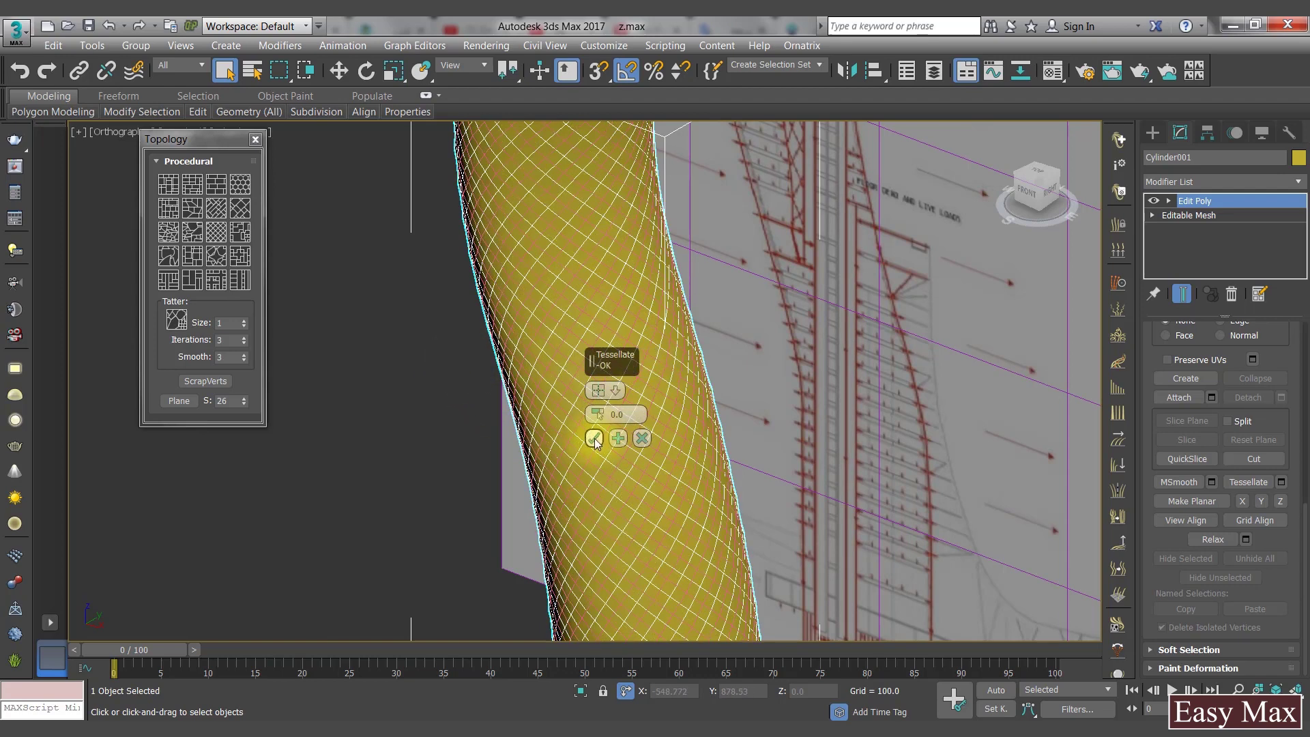
click(594, 438)
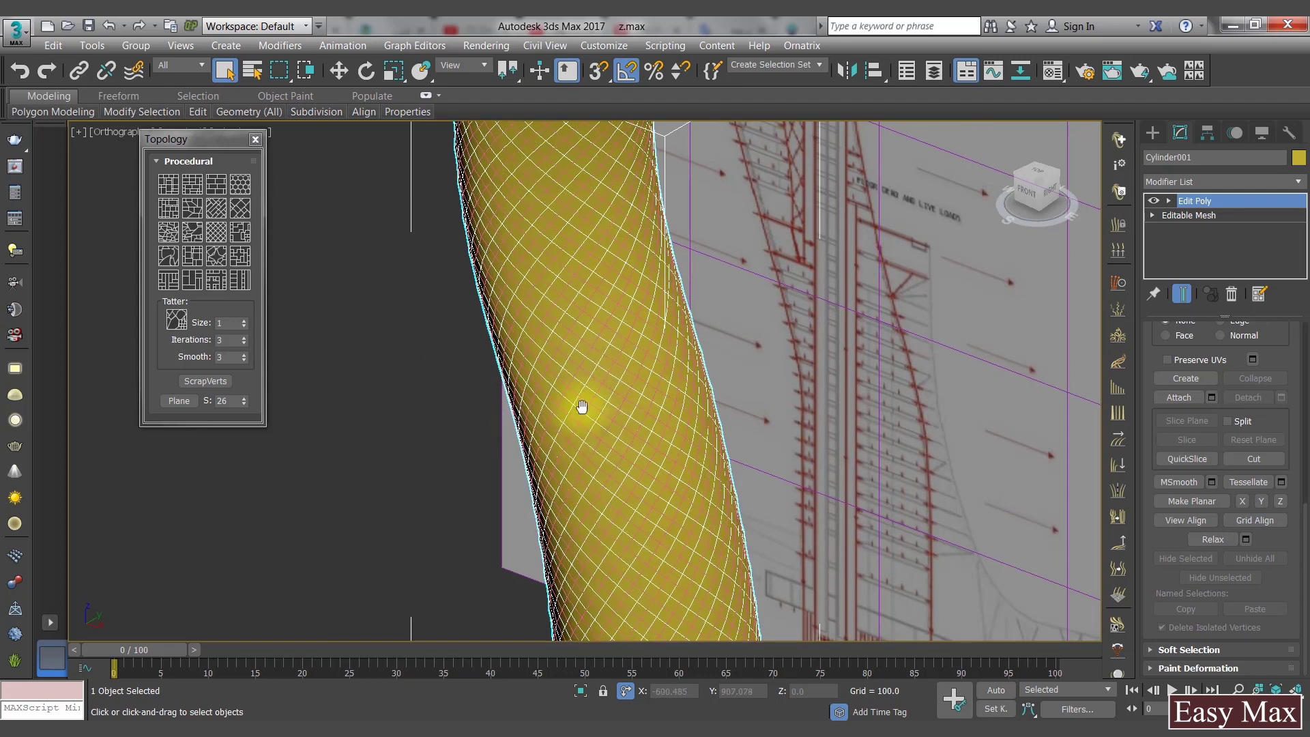
Step: Switch to the browser to examine the facade's diagonal panel pattern in a close-up Capital Gate photo, and return to 3ds Max
scroll(584, 406, up, 4)
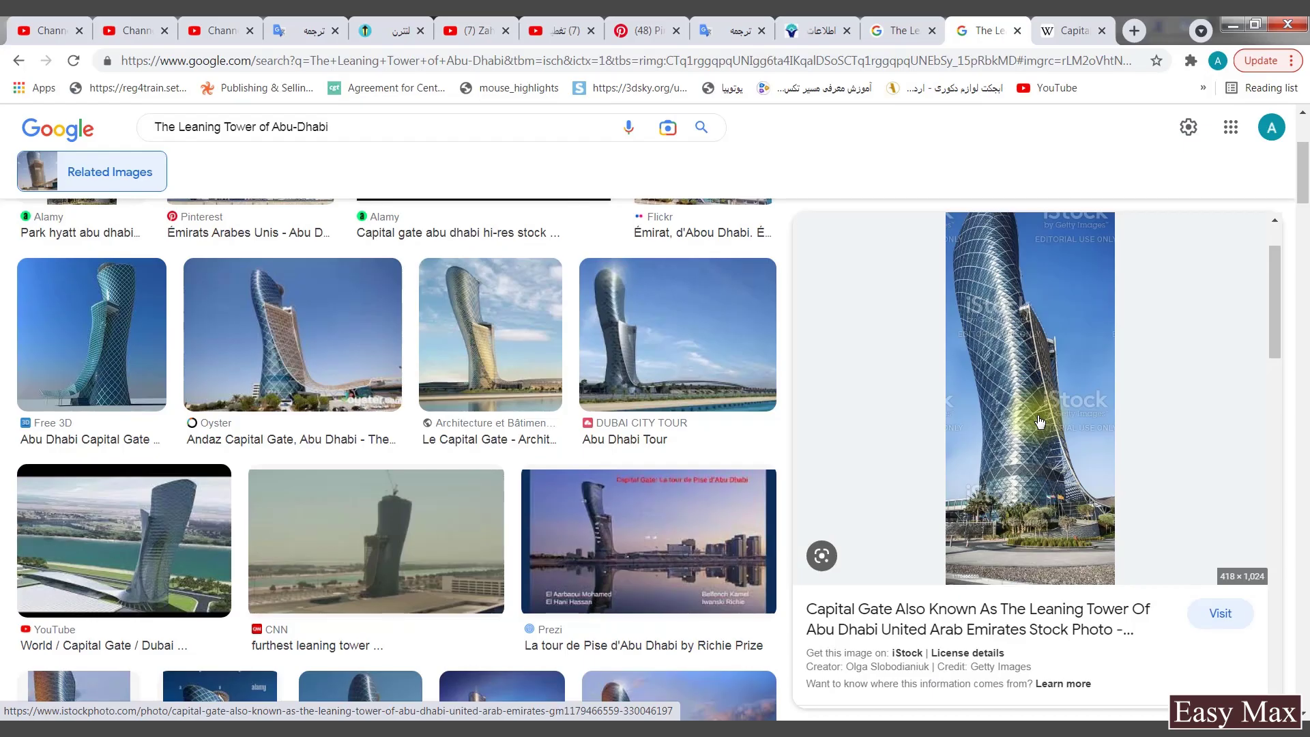
scroll(1040, 422, down, 3)
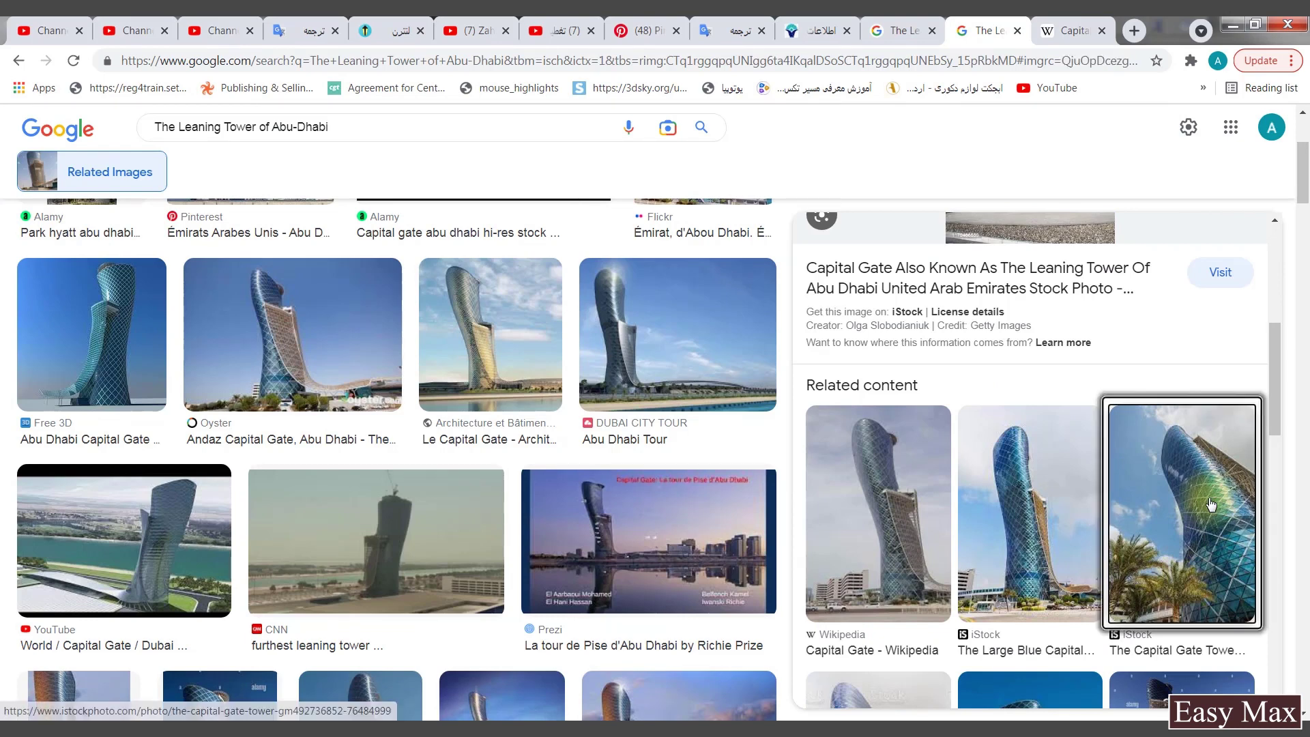
click(1186, 502)
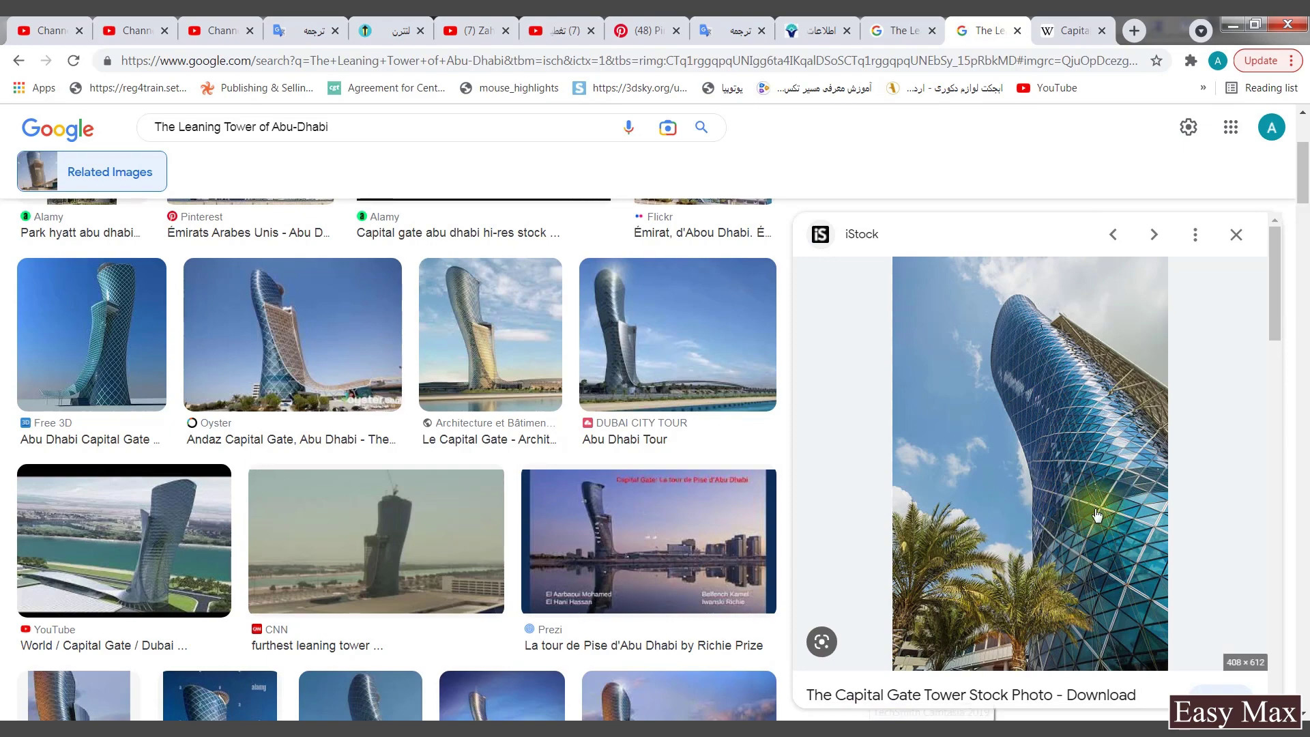
click(651, 732)
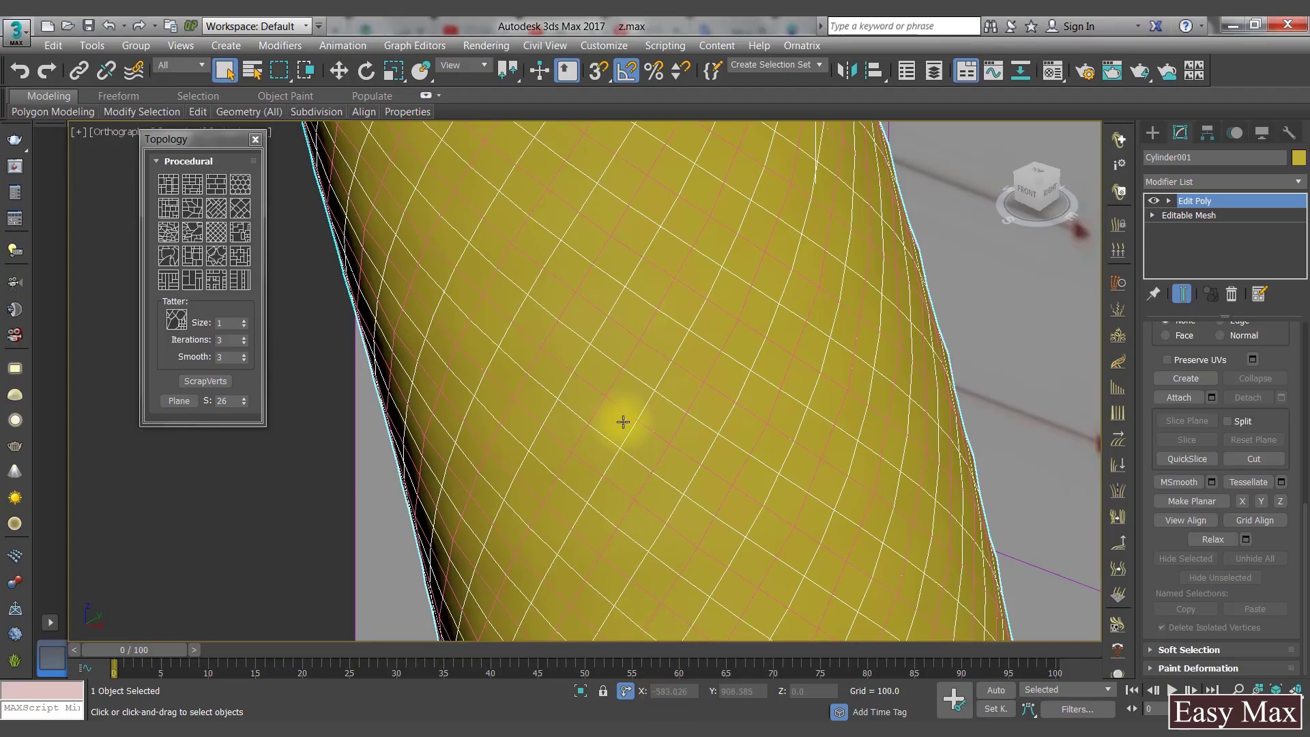
Step: Tessellate the tower's surface once more, and create a spline shape from all of its edges
click(1281, 481)
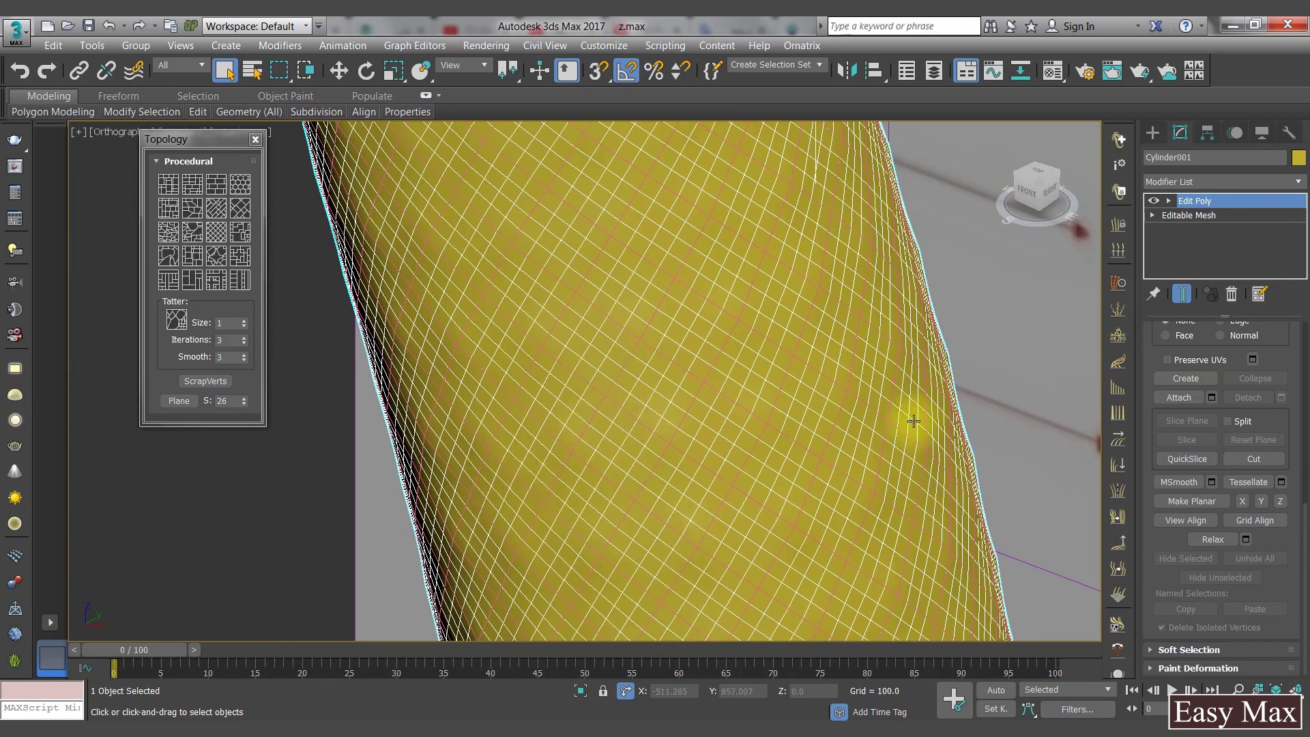
click(1191, 229)
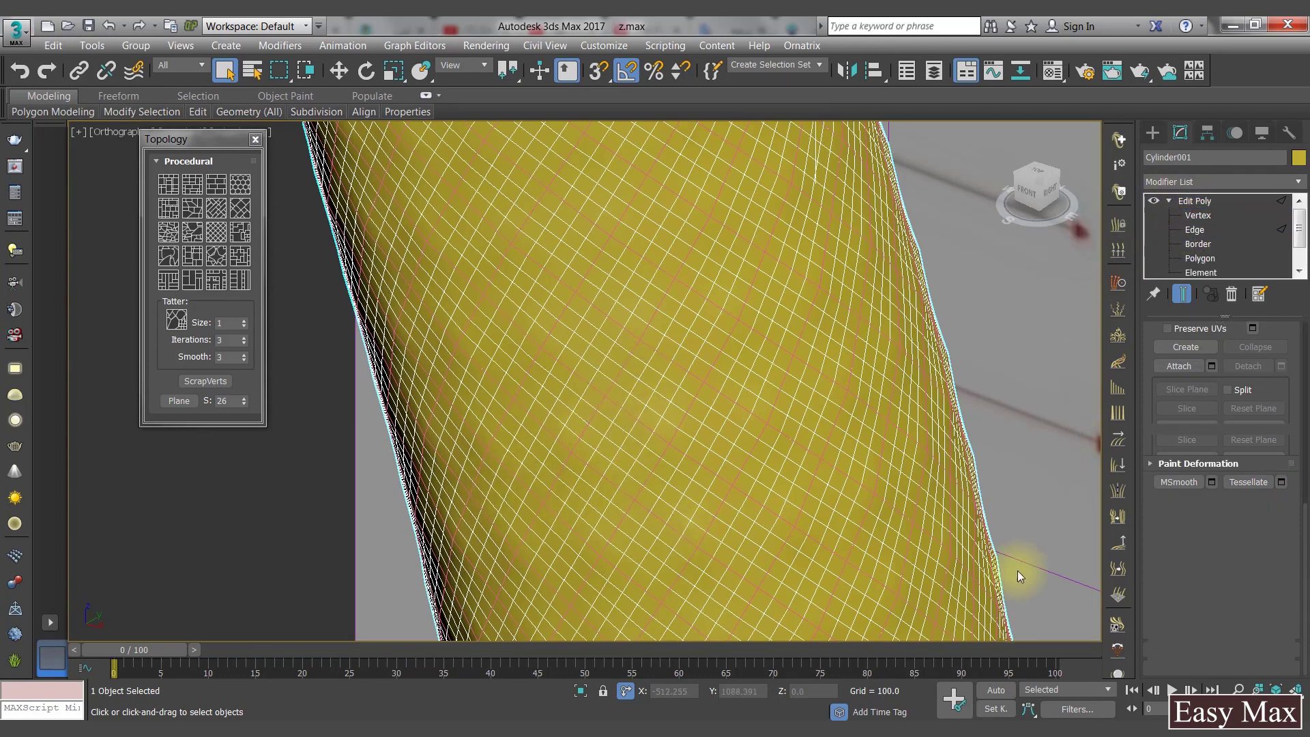
key(ctrl+a)
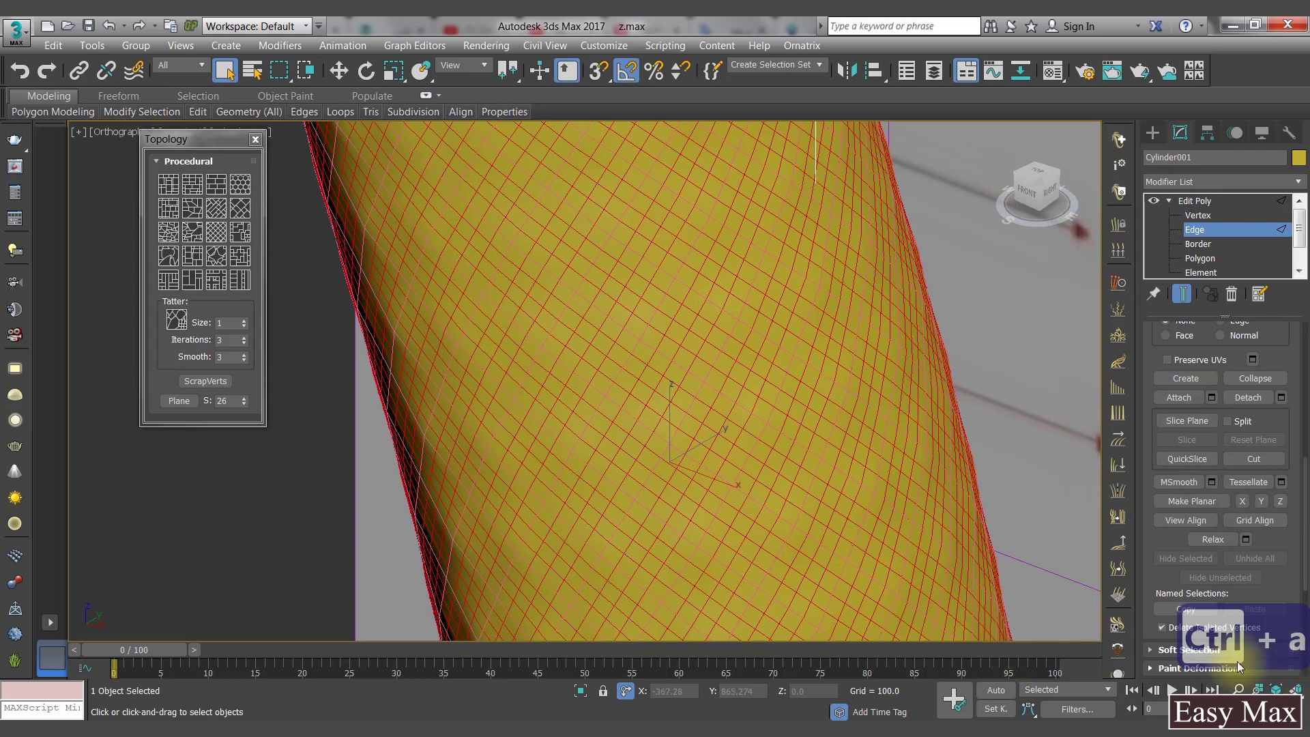
click(1257, 461)
scroll(1295, 475, down, 5)
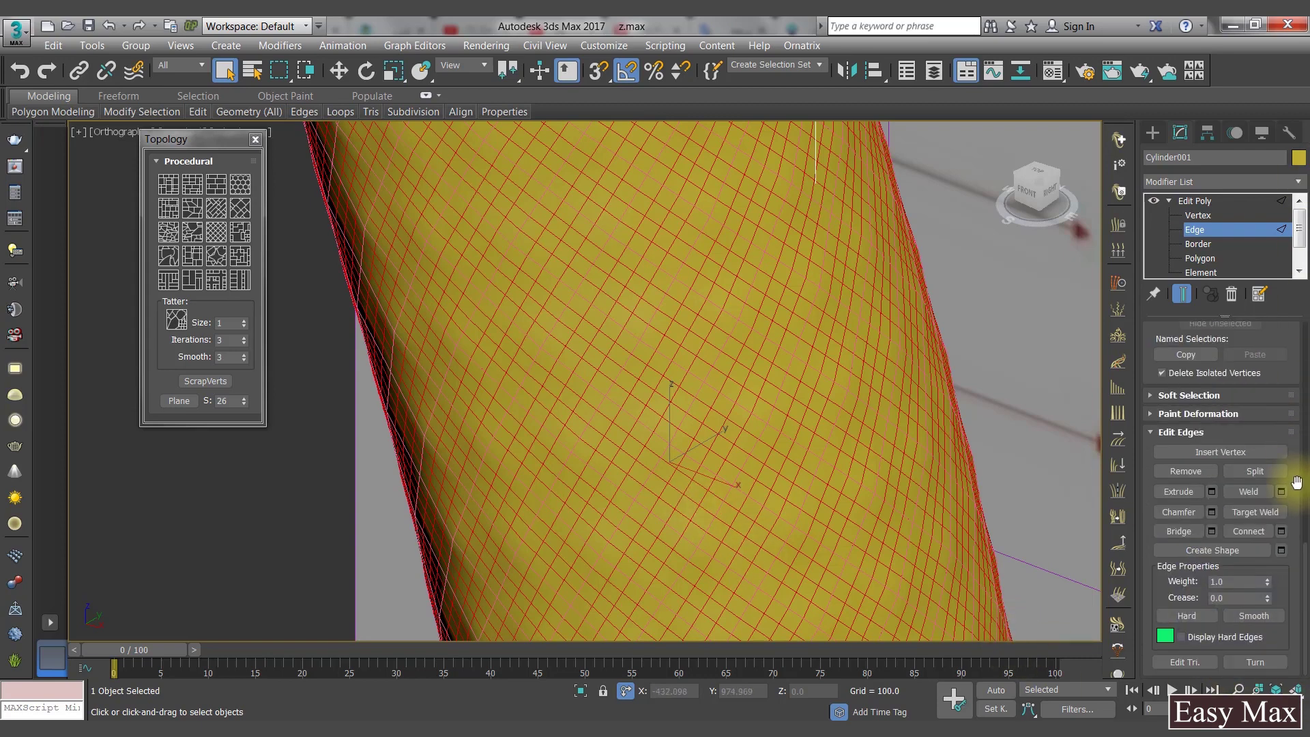
click(1212, 554)
click(835, 417)
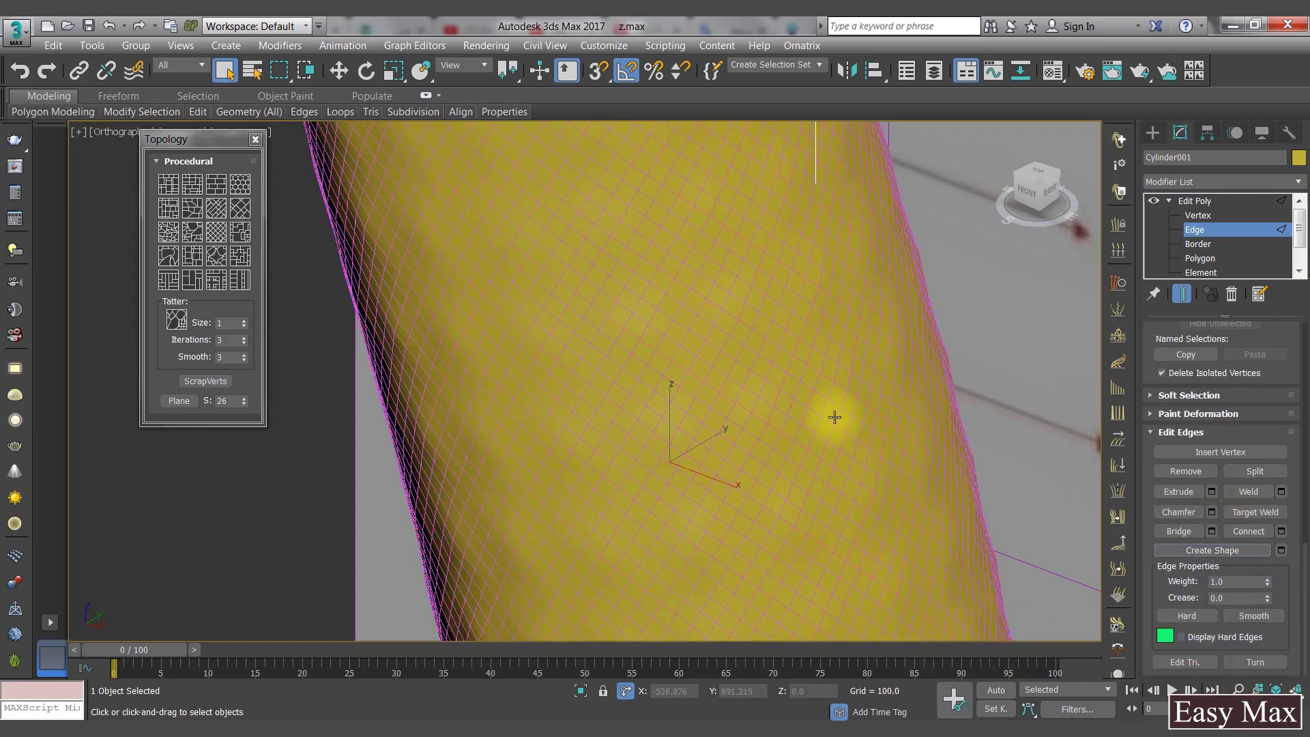
click(1207, 230)
Step: Make the dense lattice shape visible in renderer and viewport with 6 sides and 0.2 thickness, and close the Topology window
scroll(804, 374, down, 6)
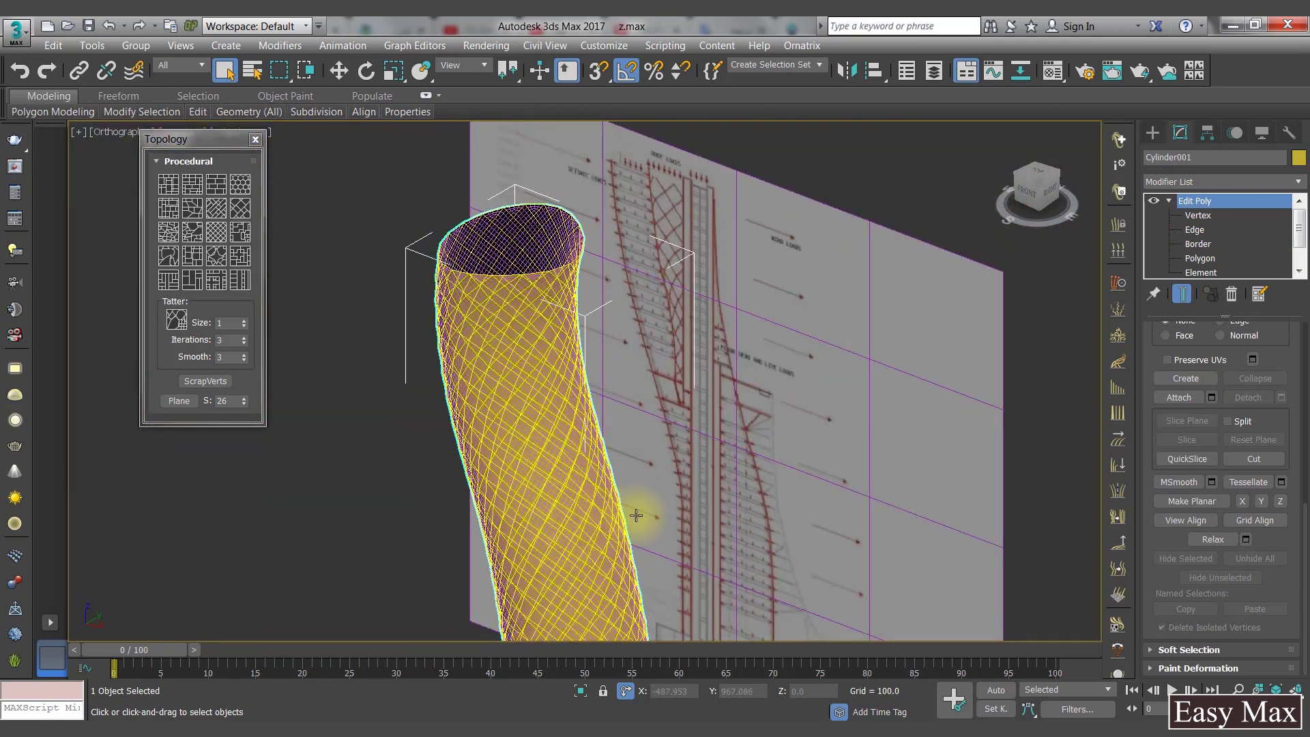
alt+middle_drag(636, 515, 526, 418)
scroll(509, 380, up, 8)
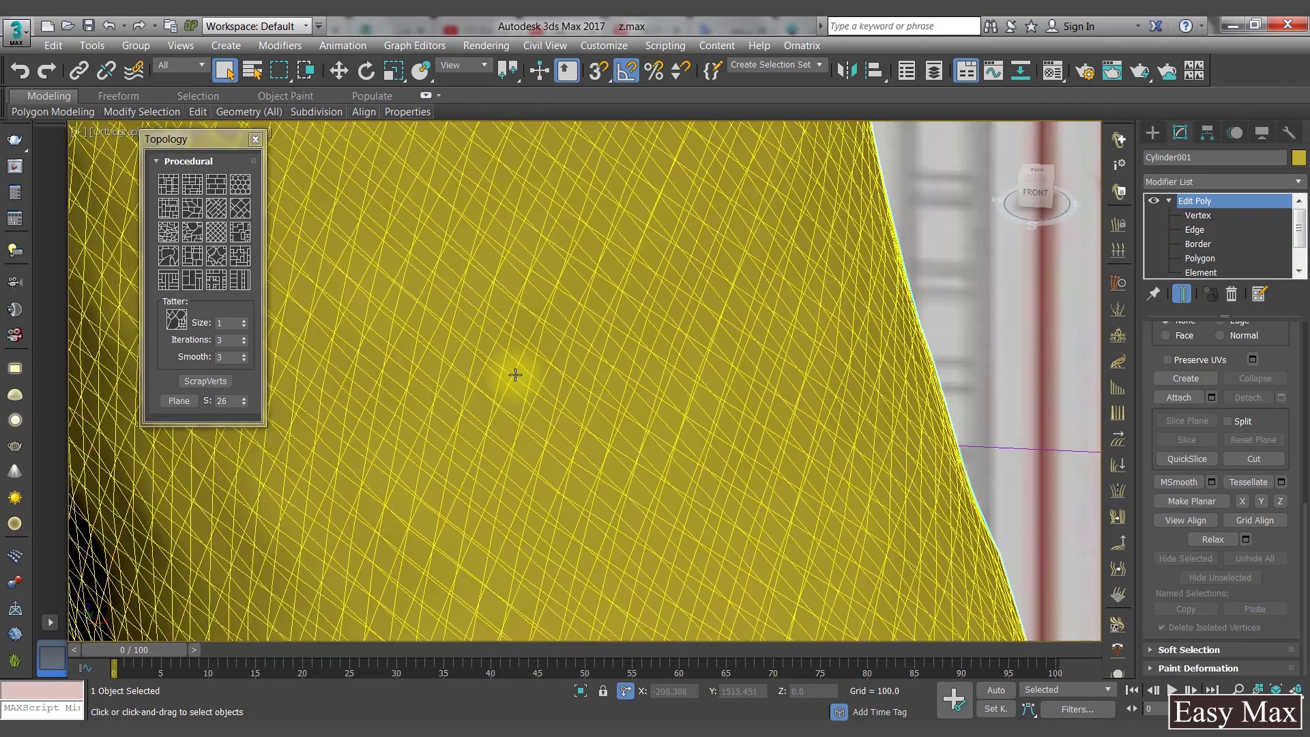
click(535, 437)
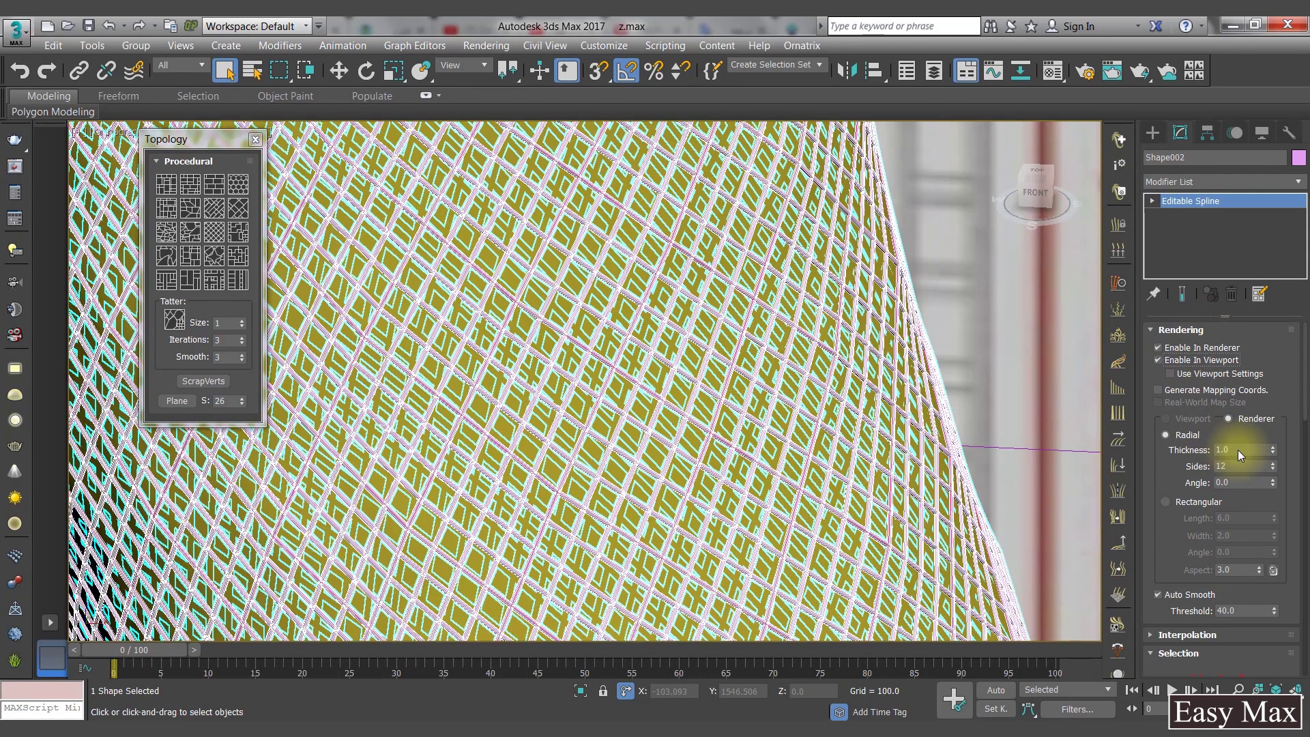
double_click(1238, 449)
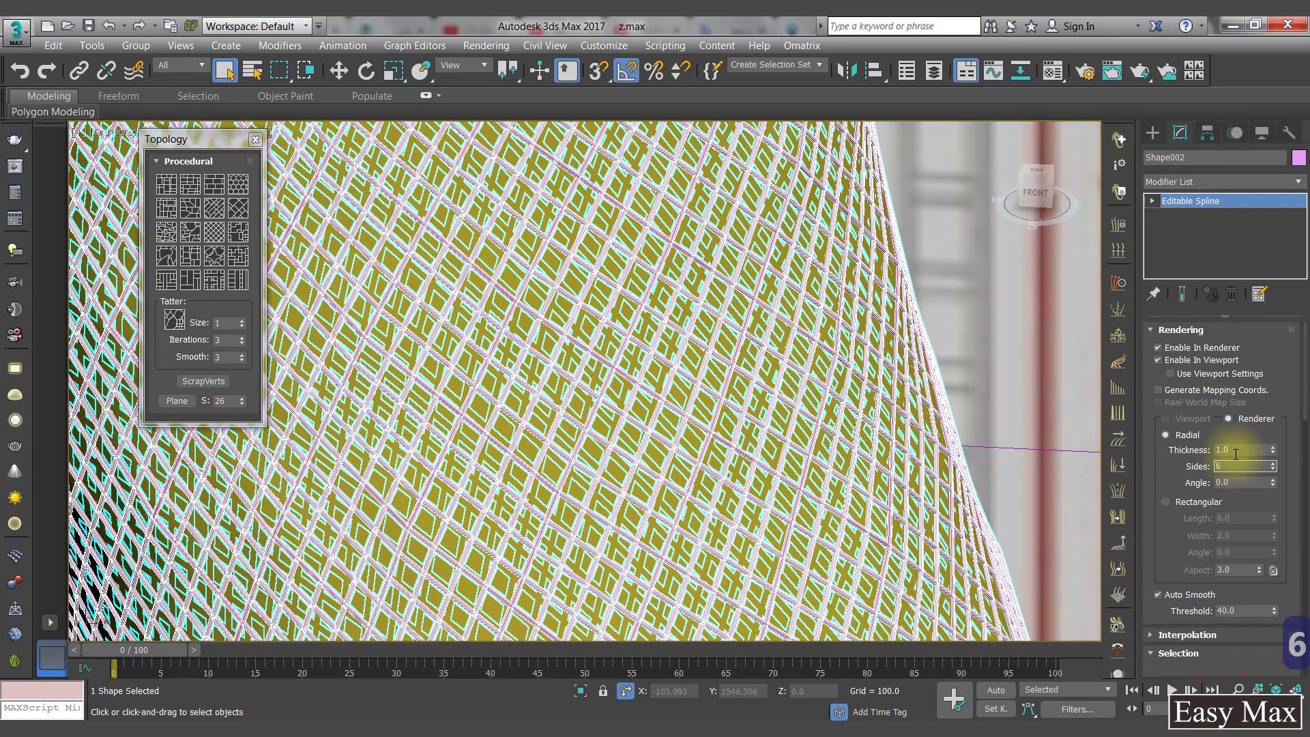
double_click(1238, 450)
text(.2)
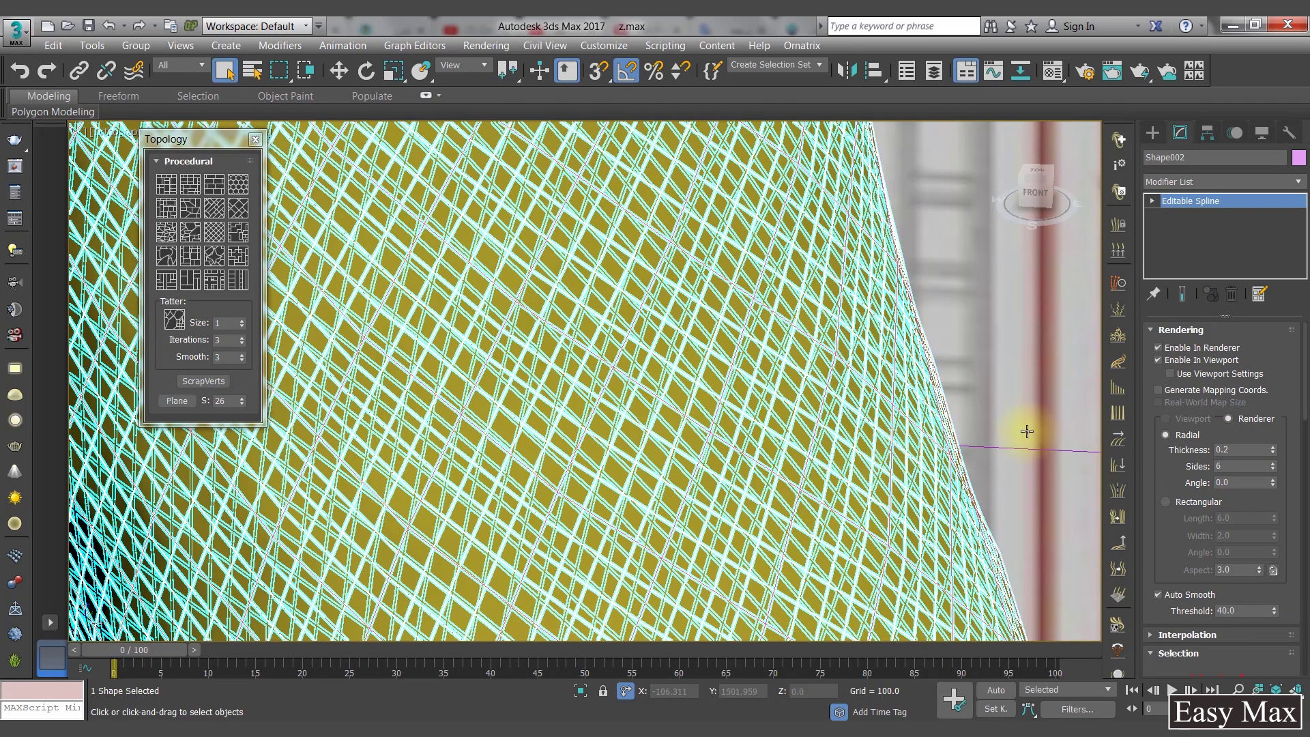
click(256, 140)
Step: Make the coarse lattice shape visible in renderer and viewport with 9 sides and a thickness of 0.5
scroll(614, 346, down, 8)
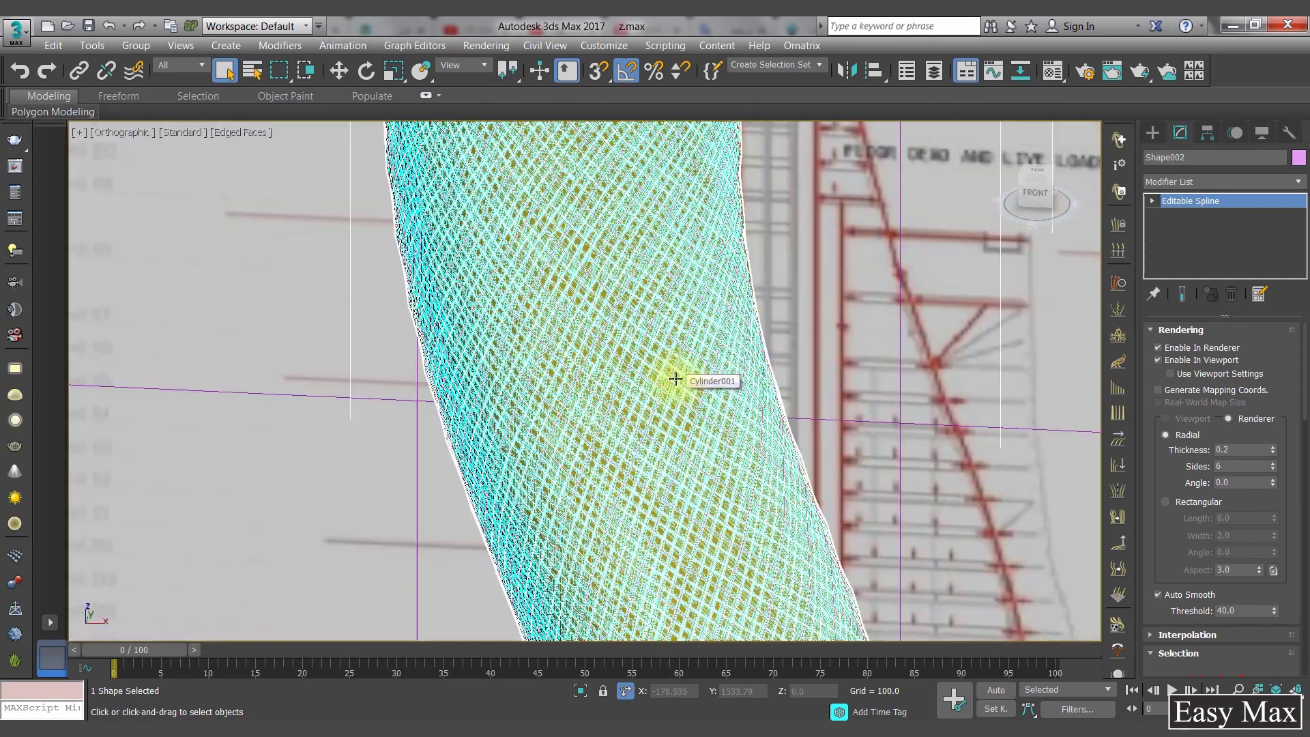
click(608, 339)
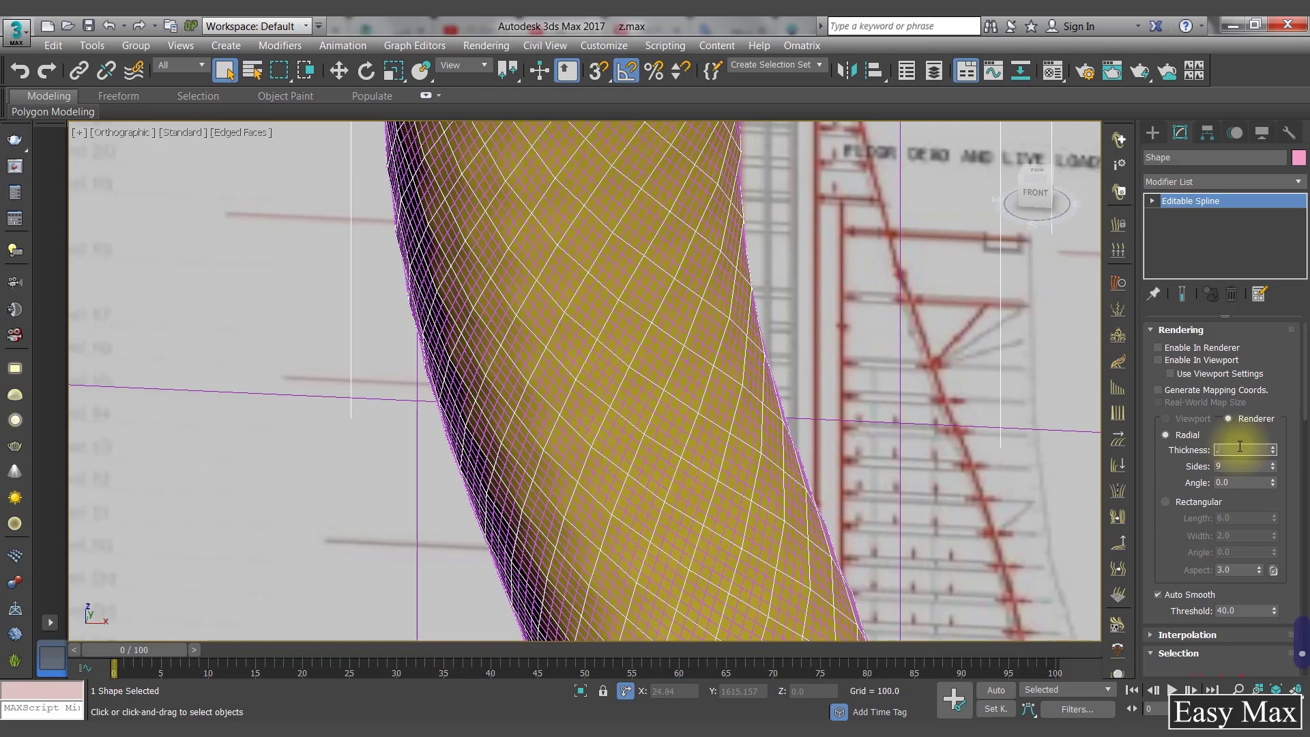
click(1176, 360)
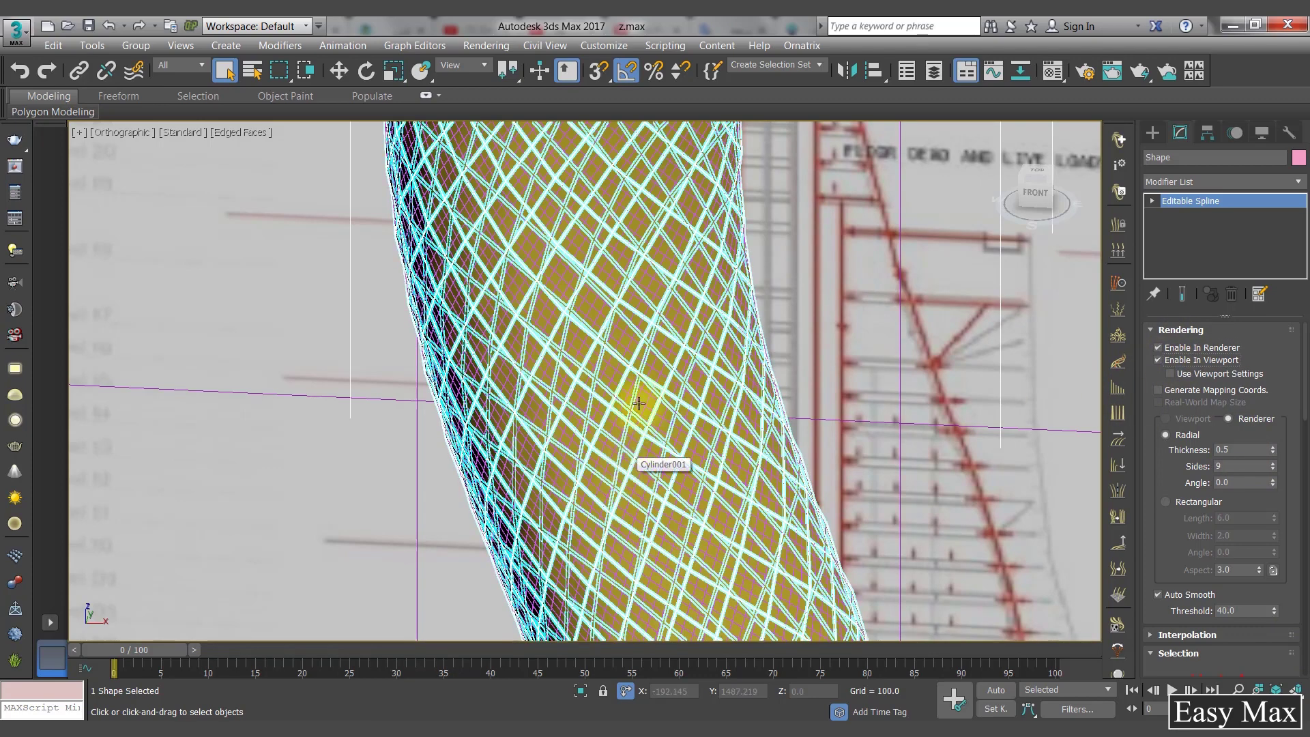
alt+middle_drag(628, 465, 557, 270)
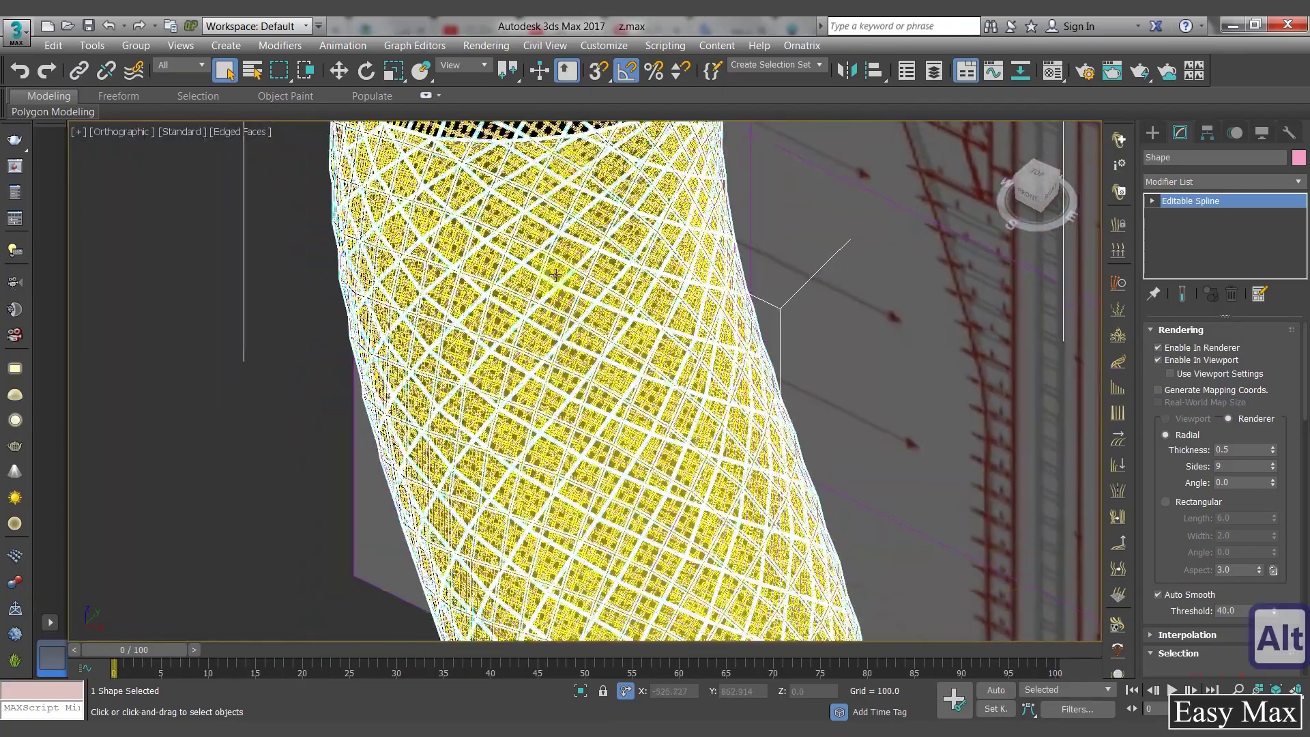
scroll(556, 334, up, 5)
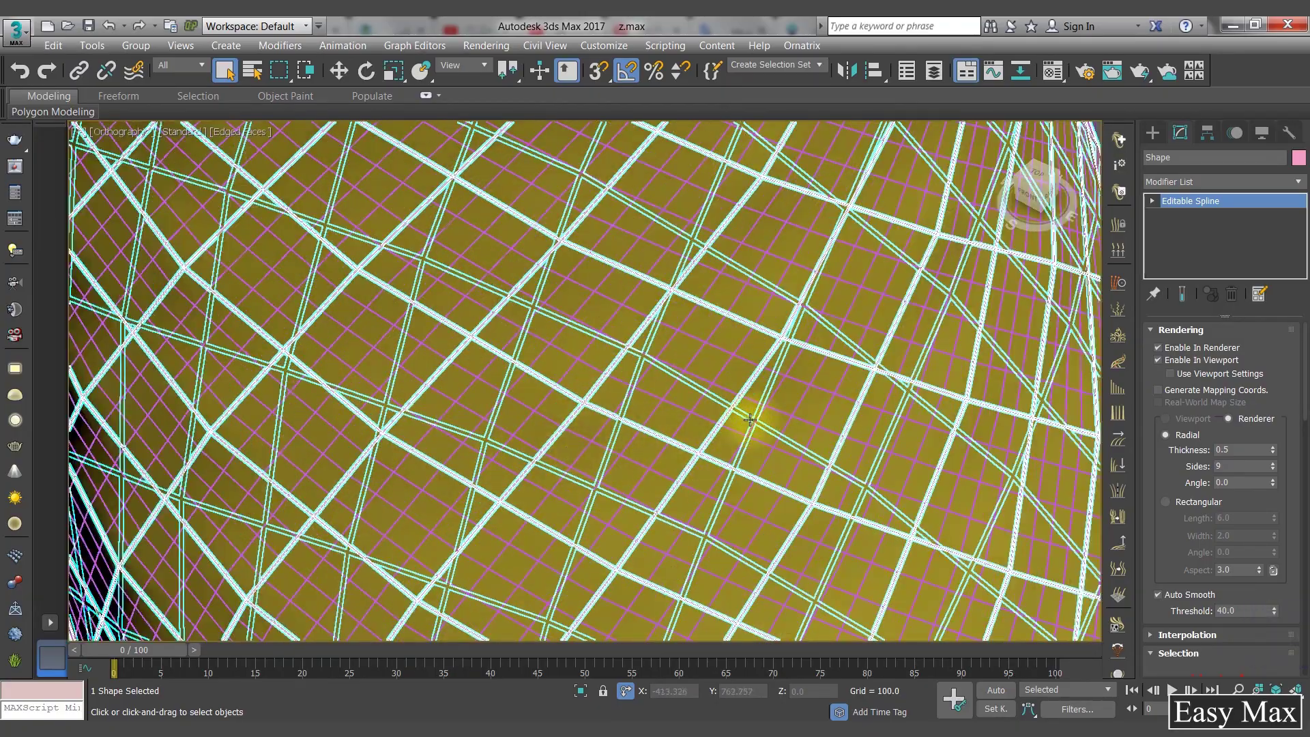
scroll(477, 459, down, 4)
click(114, 486)
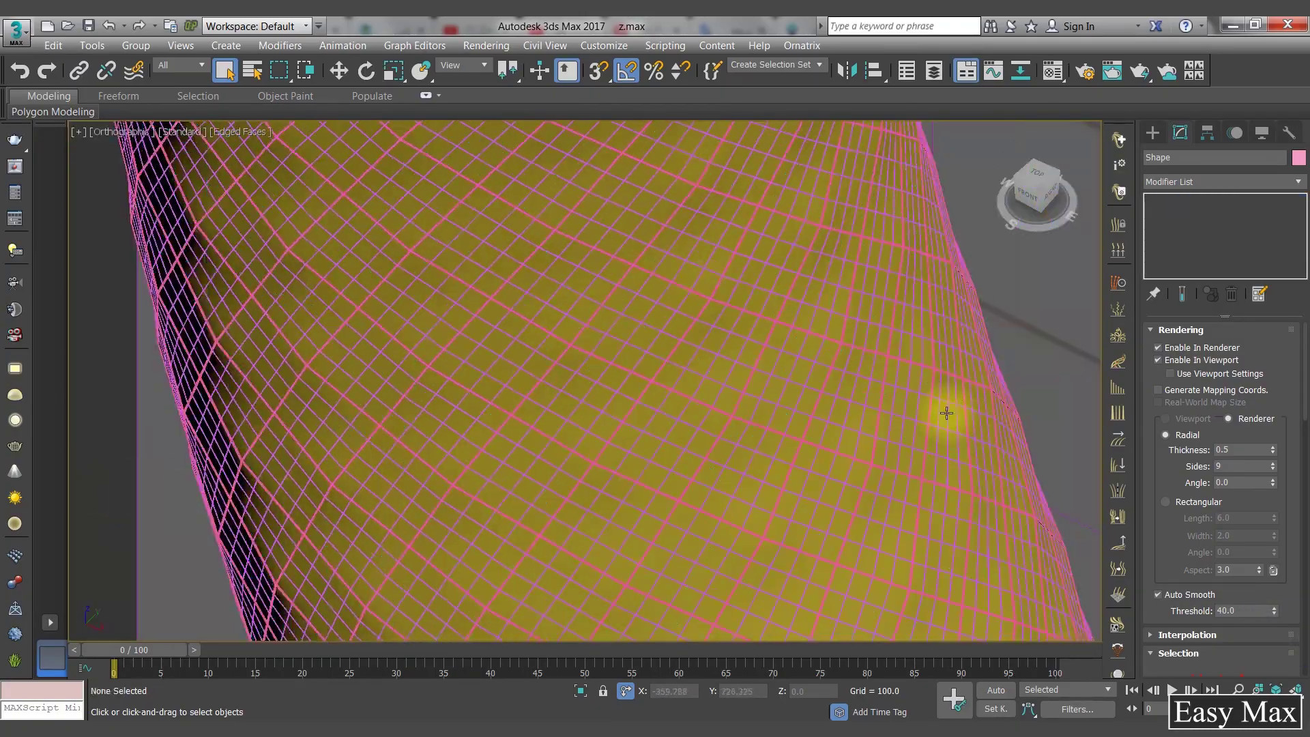
Step: Examine the two overlaid lattices along the tower's surface, at its base edge and over its whole height
alt+middle_drag(1046, 339, 135, 386)
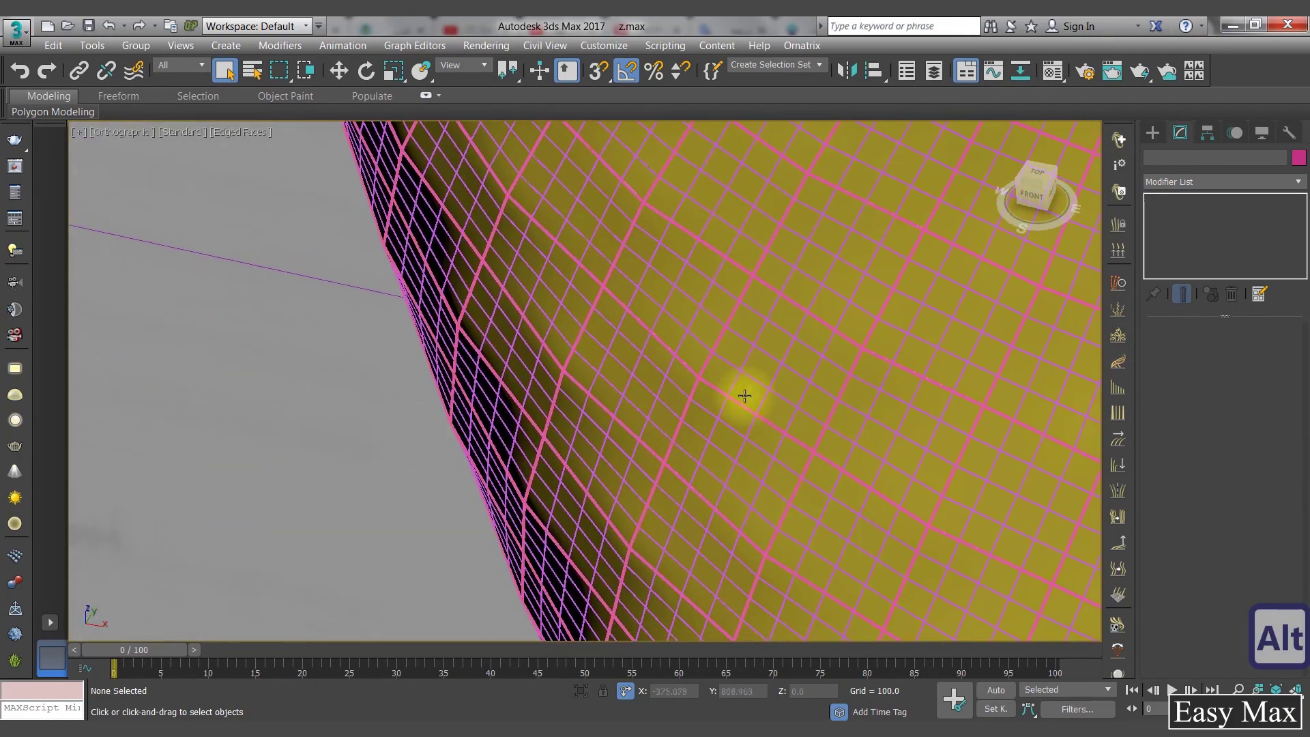
scroll(908, 444, down, 5)
middle_drag(913, 451, 460, 276)
middle_drag(844, 479, 834, 240)
scroll(824, 522, up, 4)
middle_drag(822, 426, 936, 113)
scroll(705, 535, up, 4)
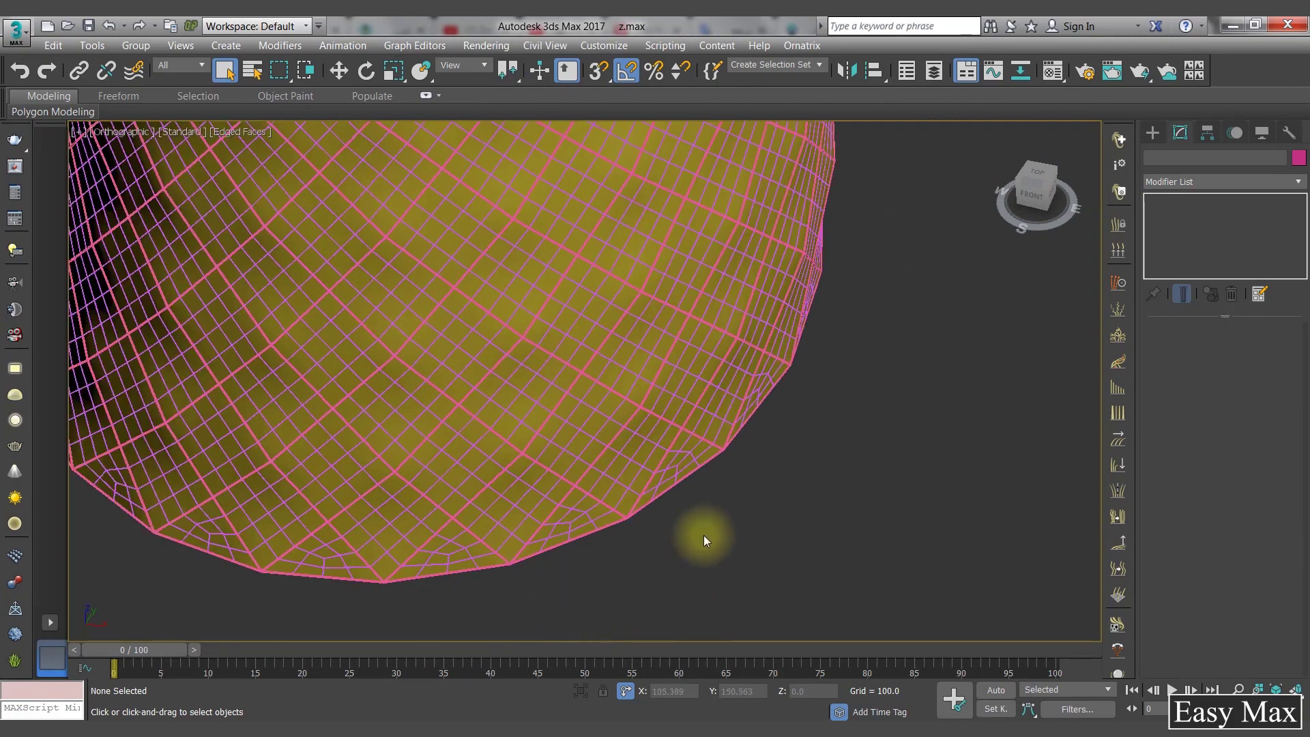
scroll(551, 387, up, 5)
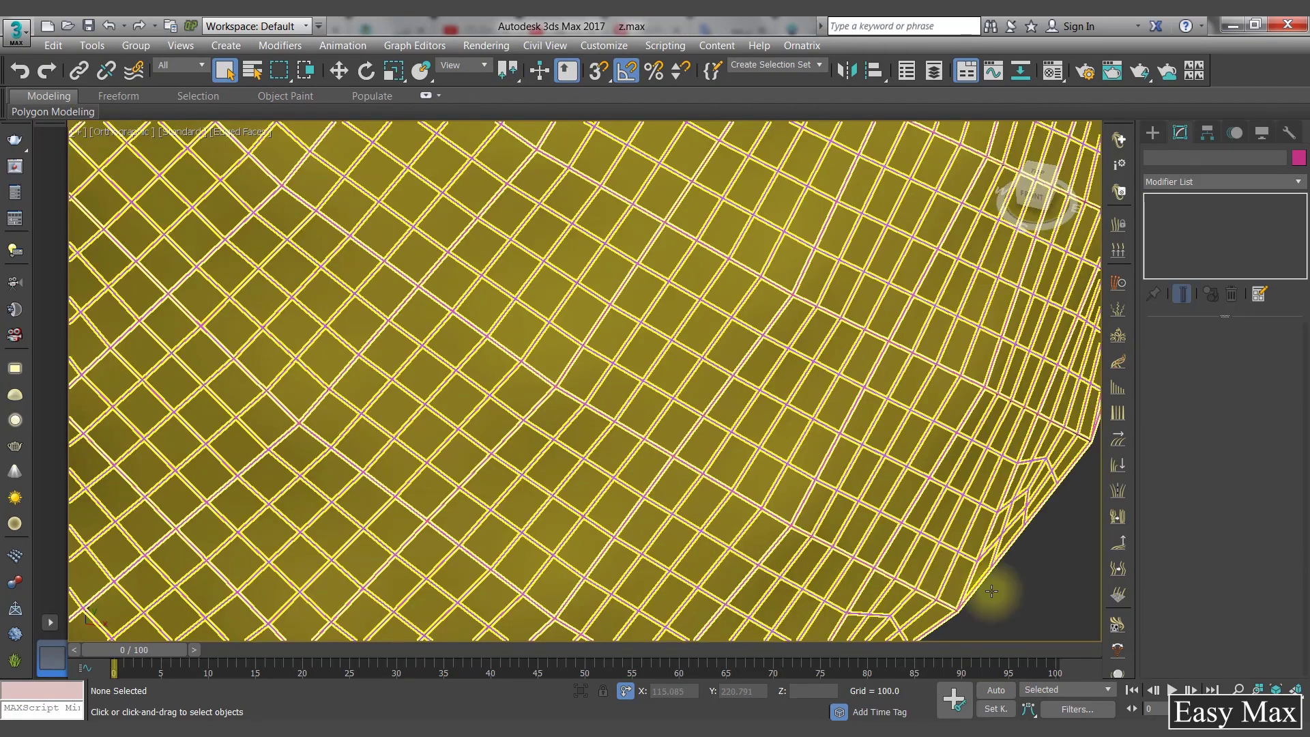
scroll(1035, 581, down, 8)
middle_drag(1038, 581, 681, 472)
alt+middle_drag(774, 546, 823, 484)
middle_drag(815, 417, 780, 587)
scroll(686, 383, down, 5)
scroll(766, 576, up, 2)
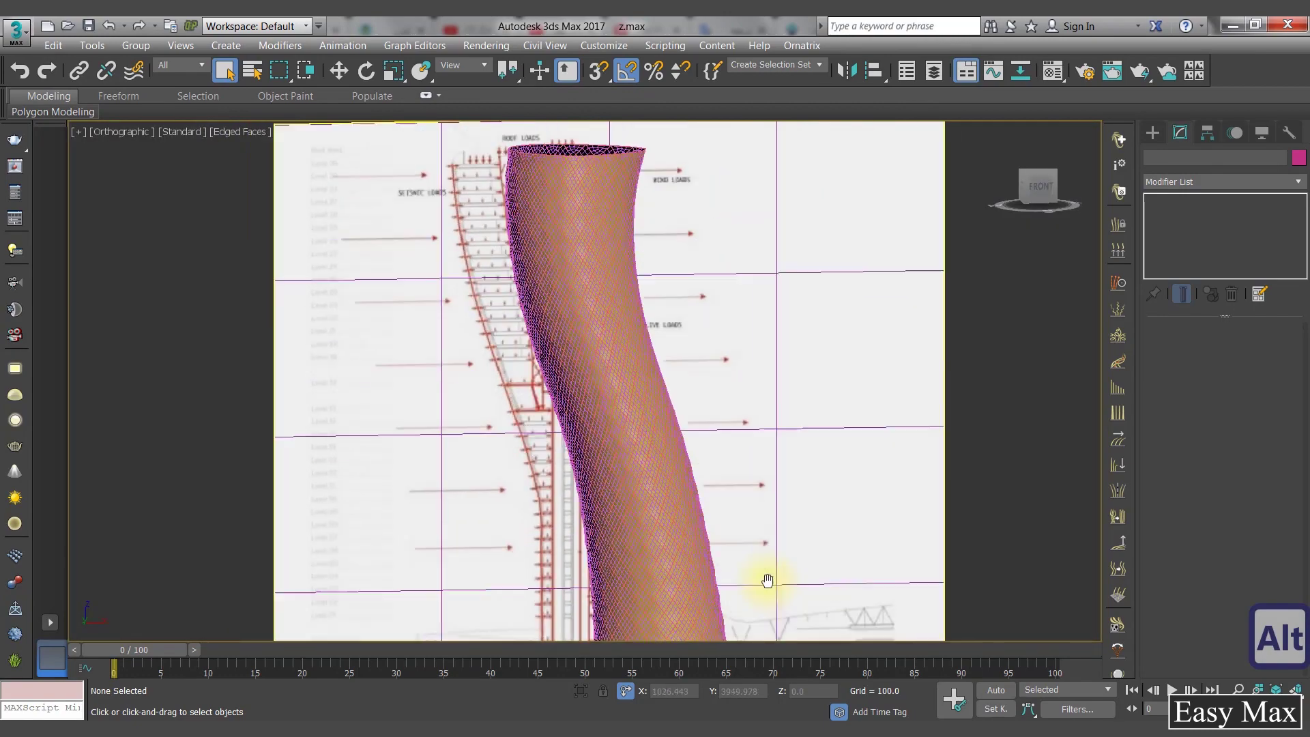
scroll(666, 307, up, 2)
scroll(582, 269, up, 2)
scroll(875, 380, up, 2)
scroll(874, 380, down, 3)
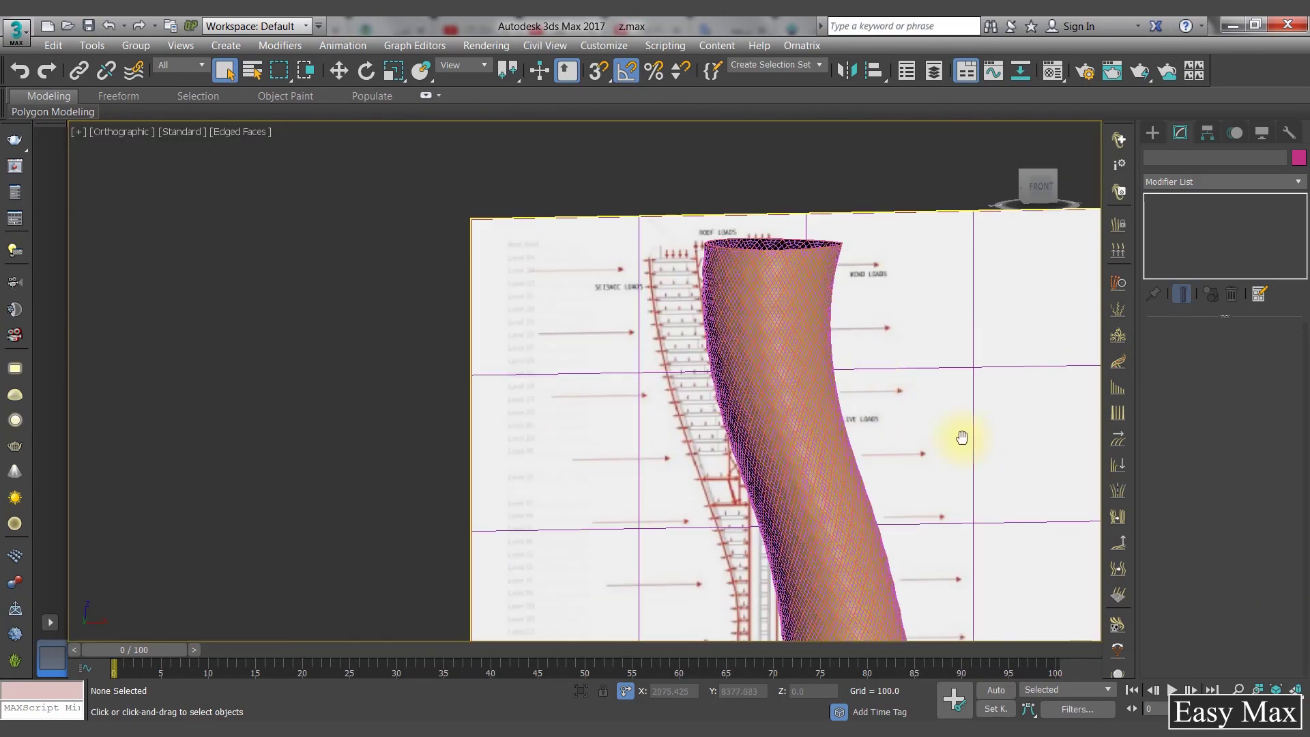
scroll(960, 438, down, 2)
Step: Compare the tower's front view with the Capital Gate photo in the browser, and return to 3ds Max
click(1042, 188)
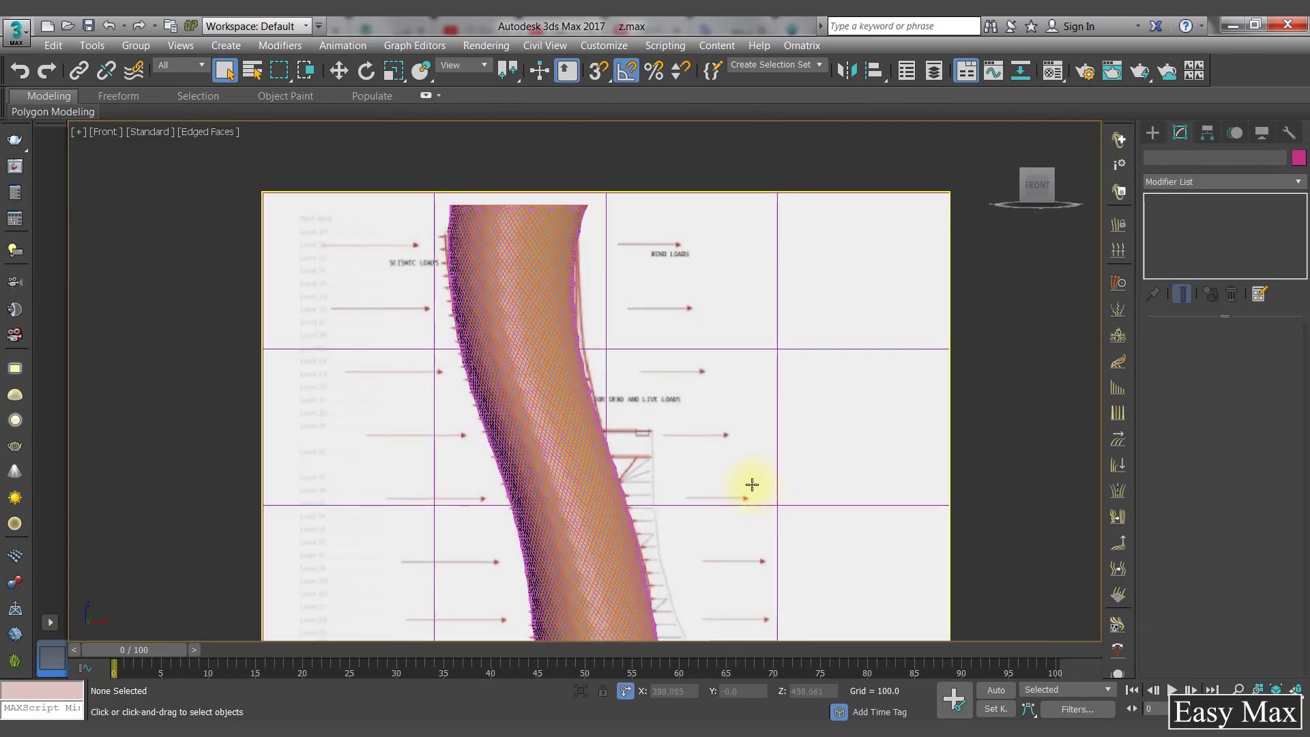
scroll(666, 252, up, 2)
scroll(659, 265, down, 3)
key(alt+Tab)
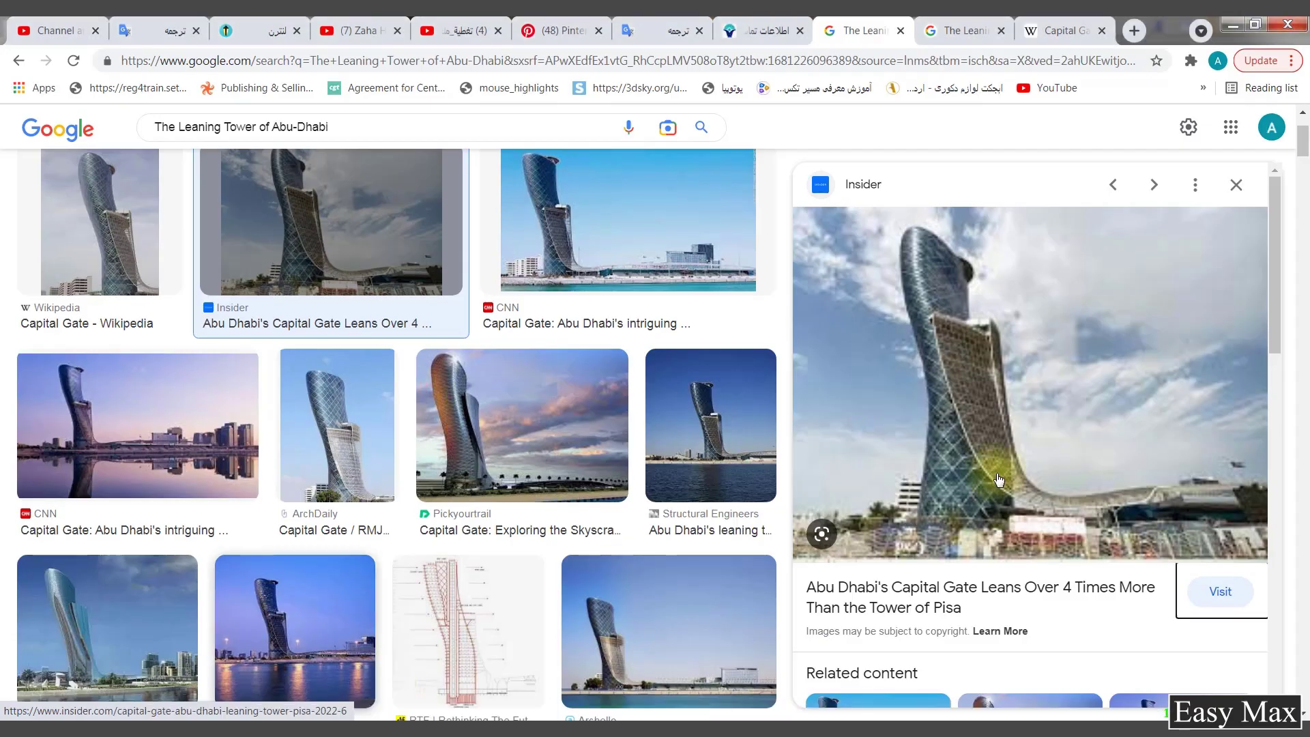
key(alt+Tab)
Step: Draw a plane about 140 long and 182 wide beside the tower, with one length and one width segment
alt+middle_drag(717, 503, 784, 402)
scroll(656, 536, down, 3)
alt+middle_drag(784, 402, 703, 398)
click(1153, 133)
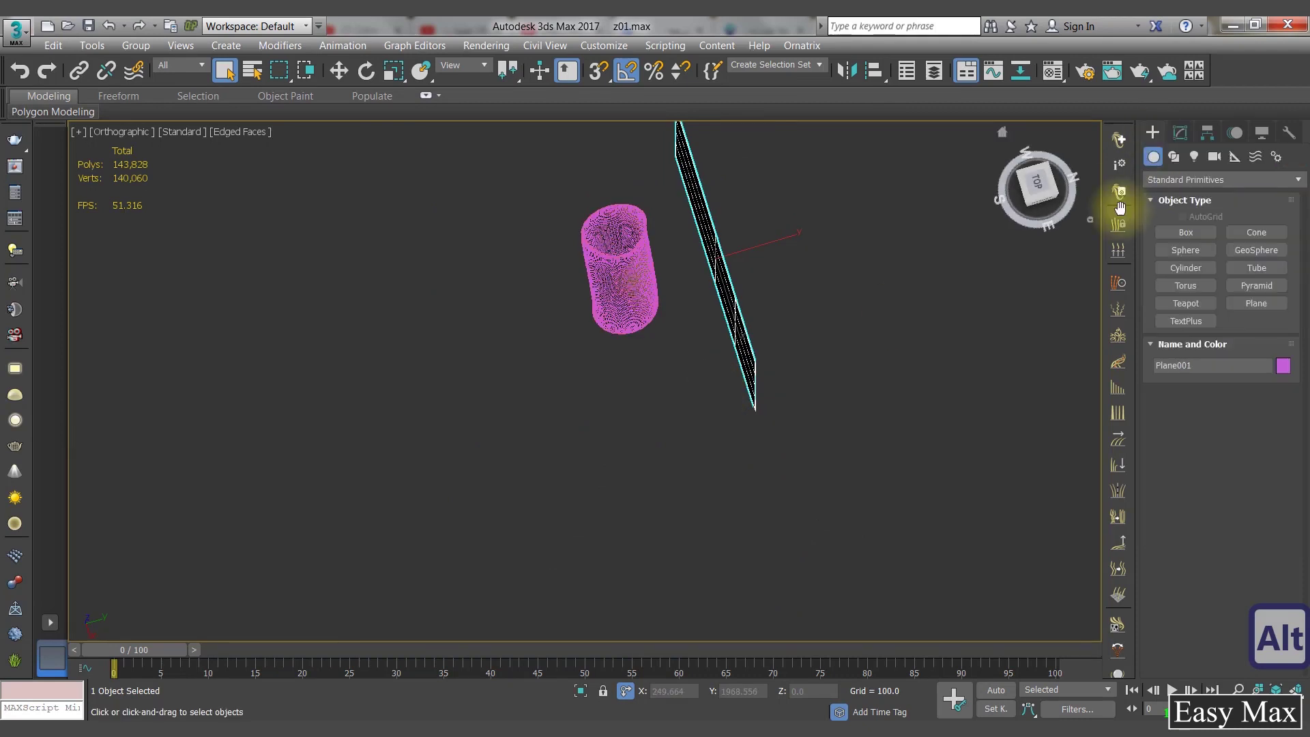
click(1257, 303)
drag(653, 425, 676, 368)
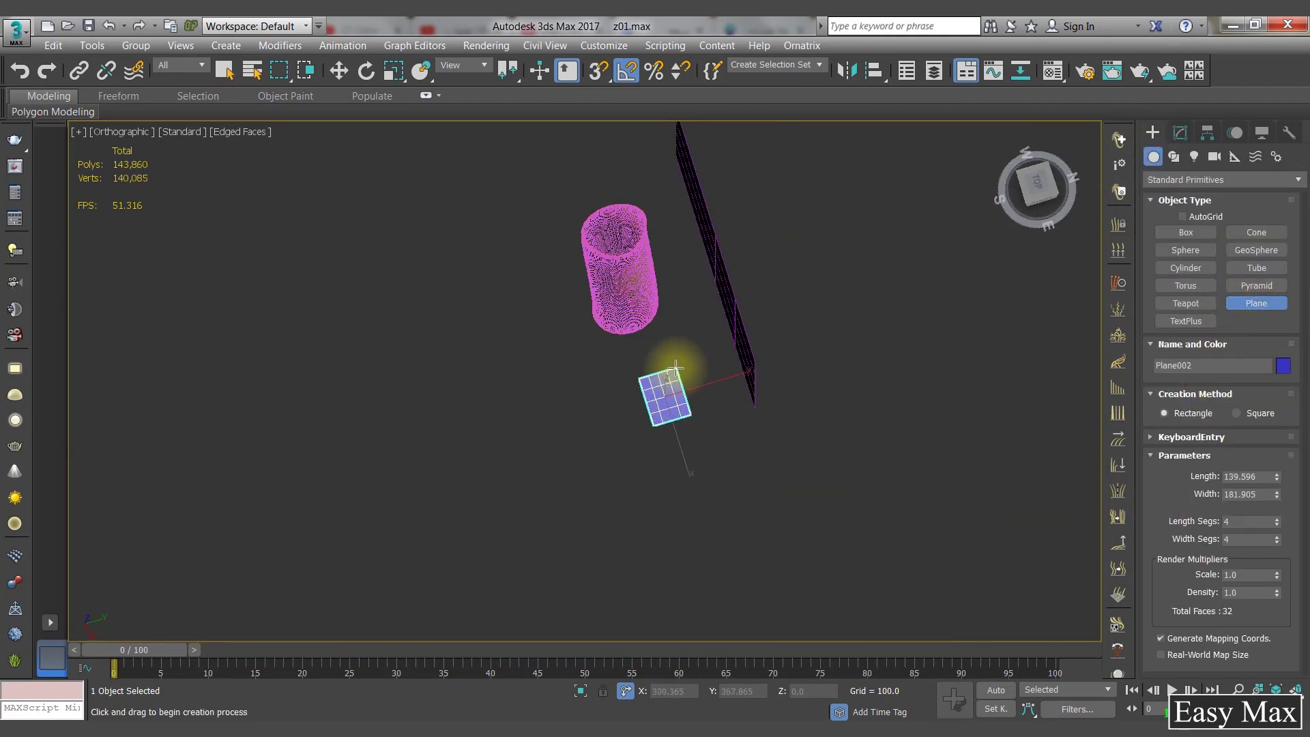
click(1182, 134)
right_click(1277, 413)
middle_drag(881, 455, 949, 466)
scroll(751, 416, up, 4)
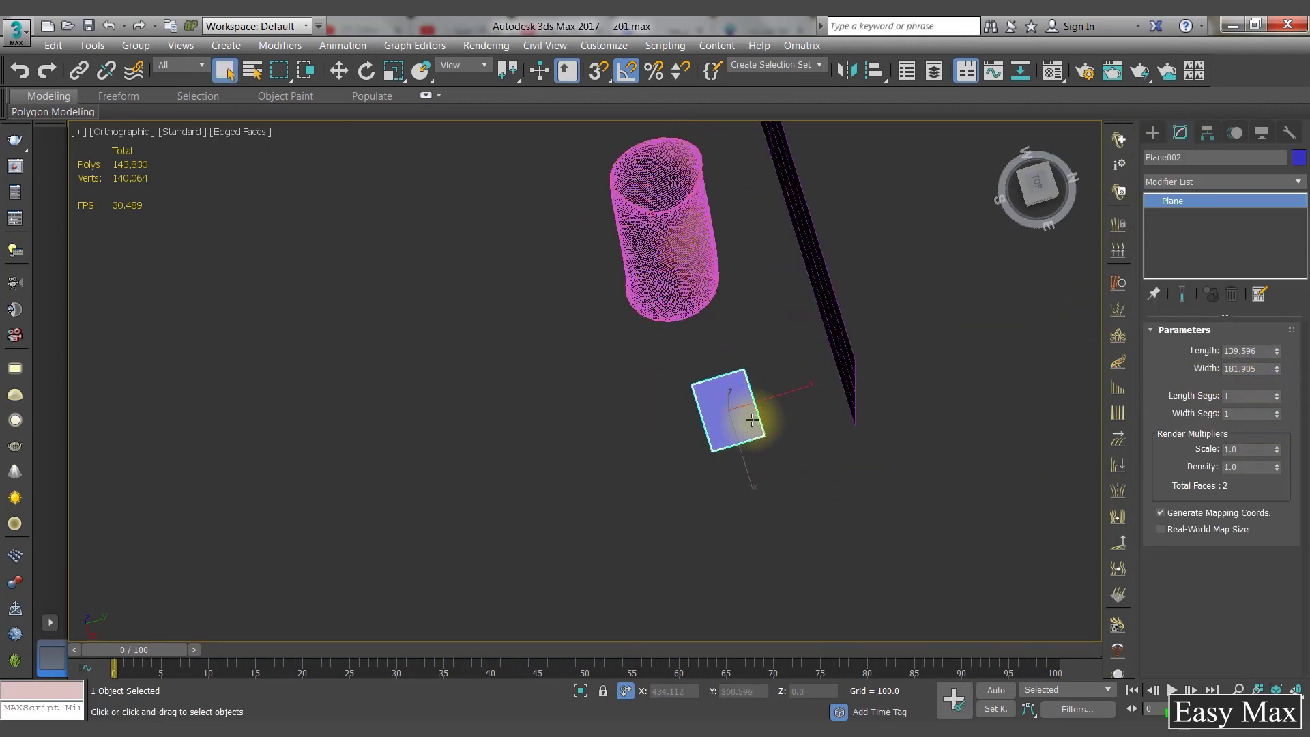
Step: Convert the new plane to an Editable Poly and shrink it by moving the vertices of two adjacent sides inward
right_click(709, 411)
mouse_move(783, 598)
click(901, 608)
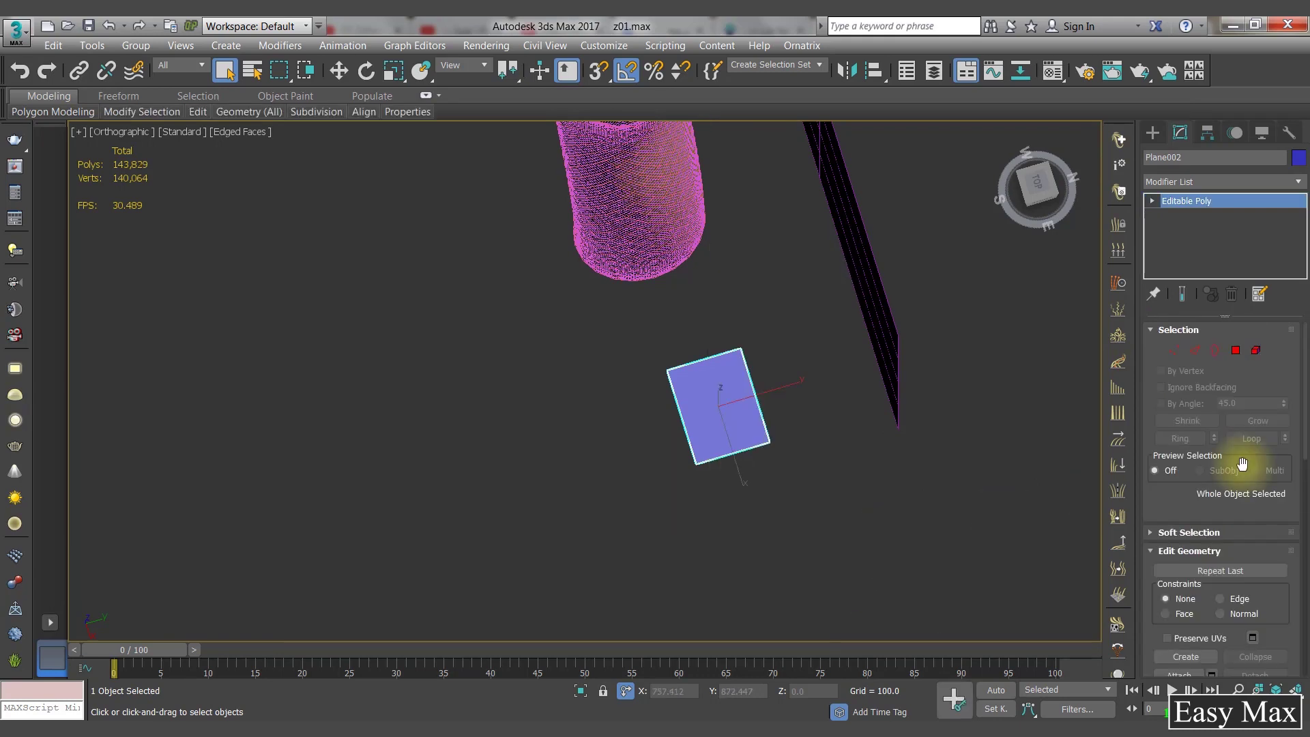
click(1173, 351)
key(w)
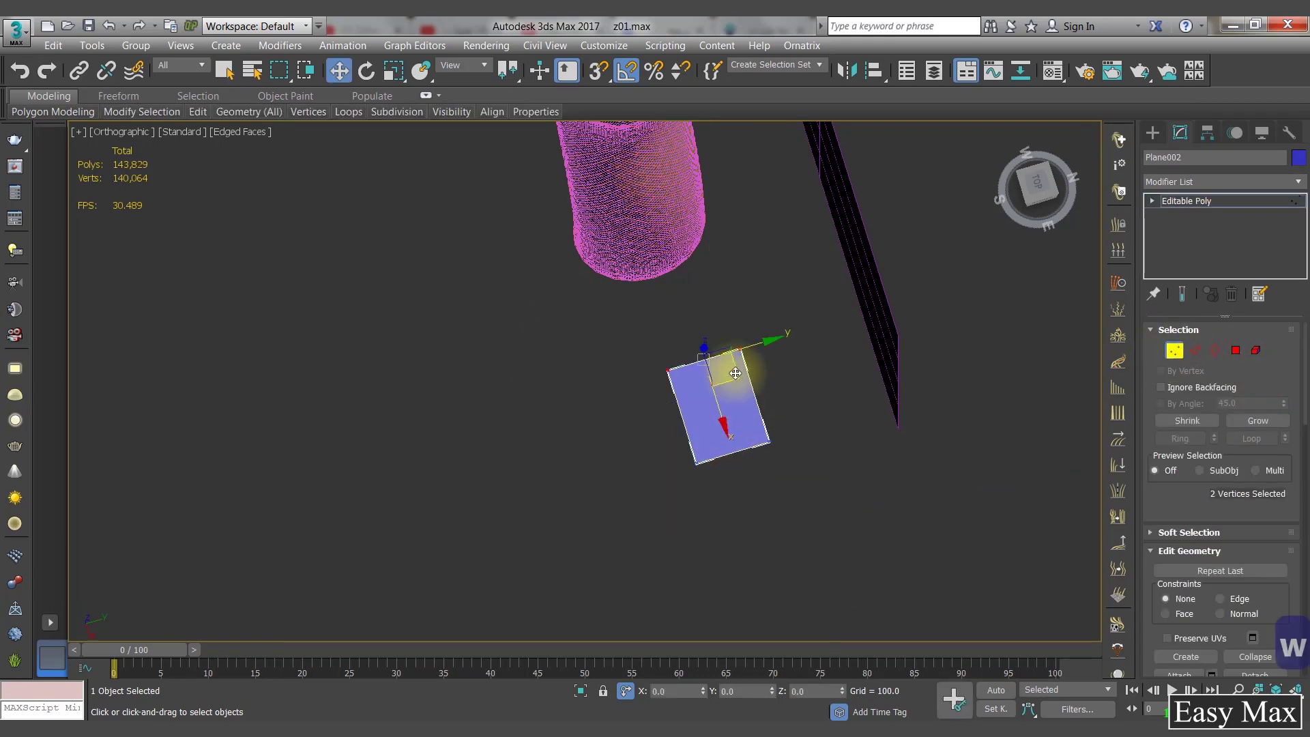
drag(720, 416, 731, 450)
drag(807, 477, 738, 363)
scroll(1242, 498, down, 10)
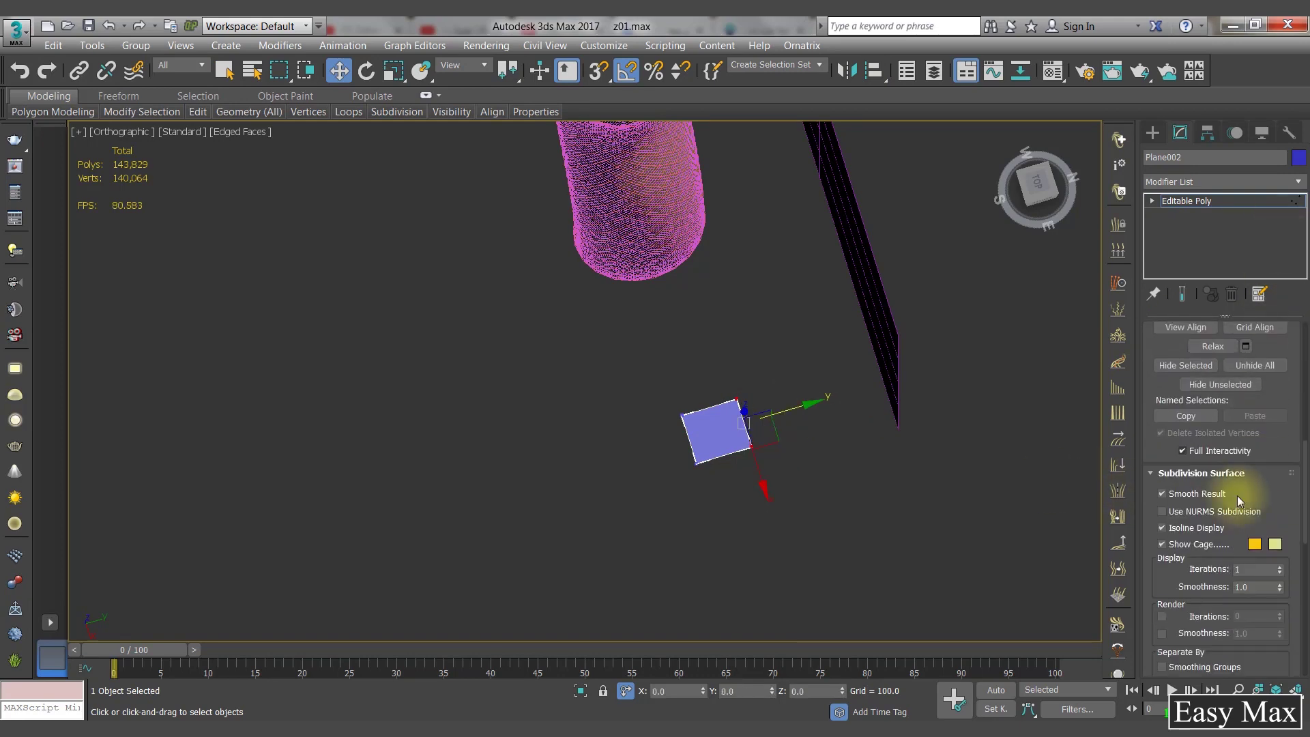
scroll(1246, 399, up, 5)
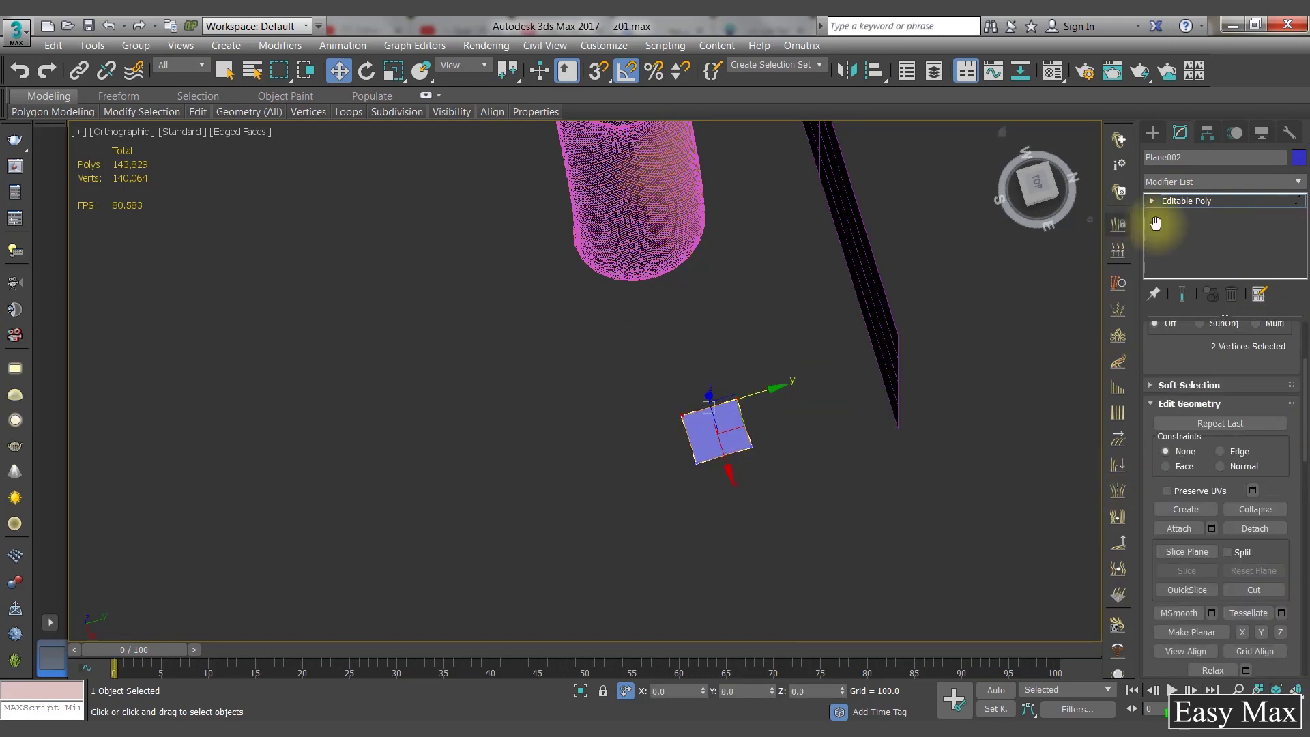
Step: Align the plane's center with the center of the tower's dense lattice shape in Y position
click(1174, 201)
click(874, 71)
click(660, 237)
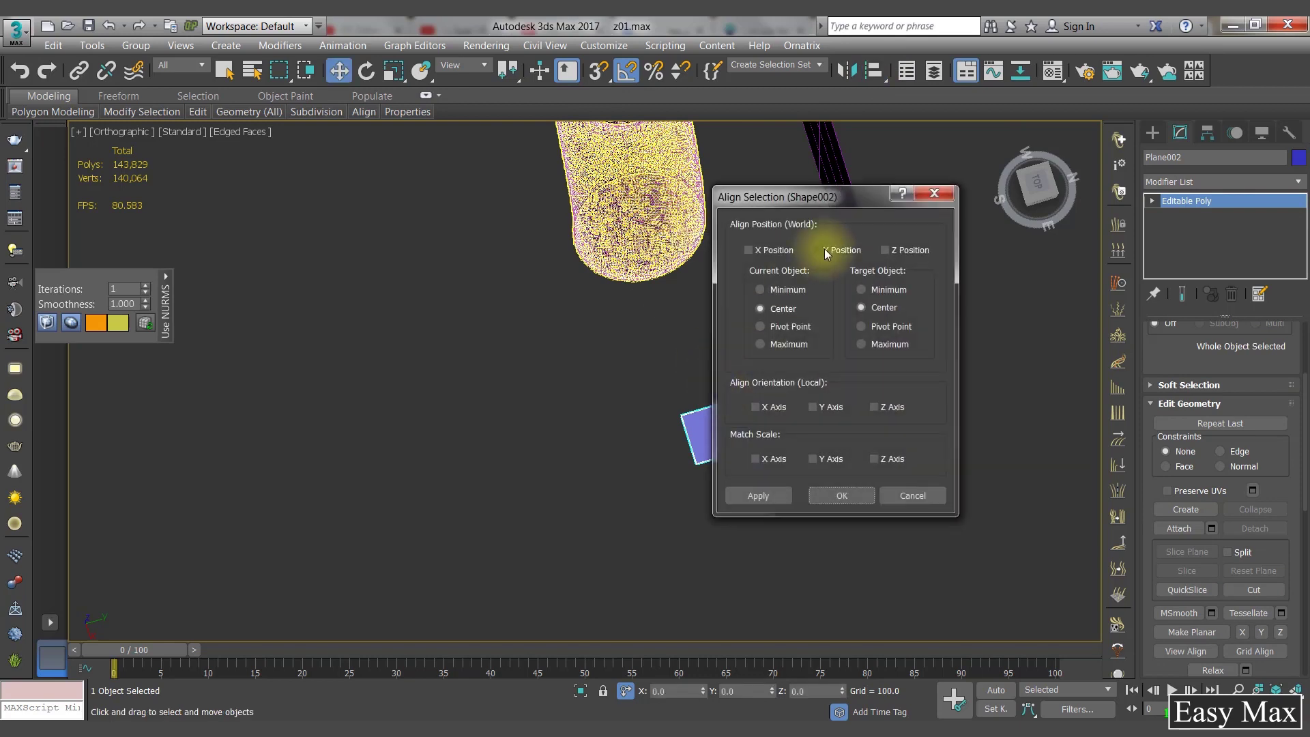
click(829, 495)
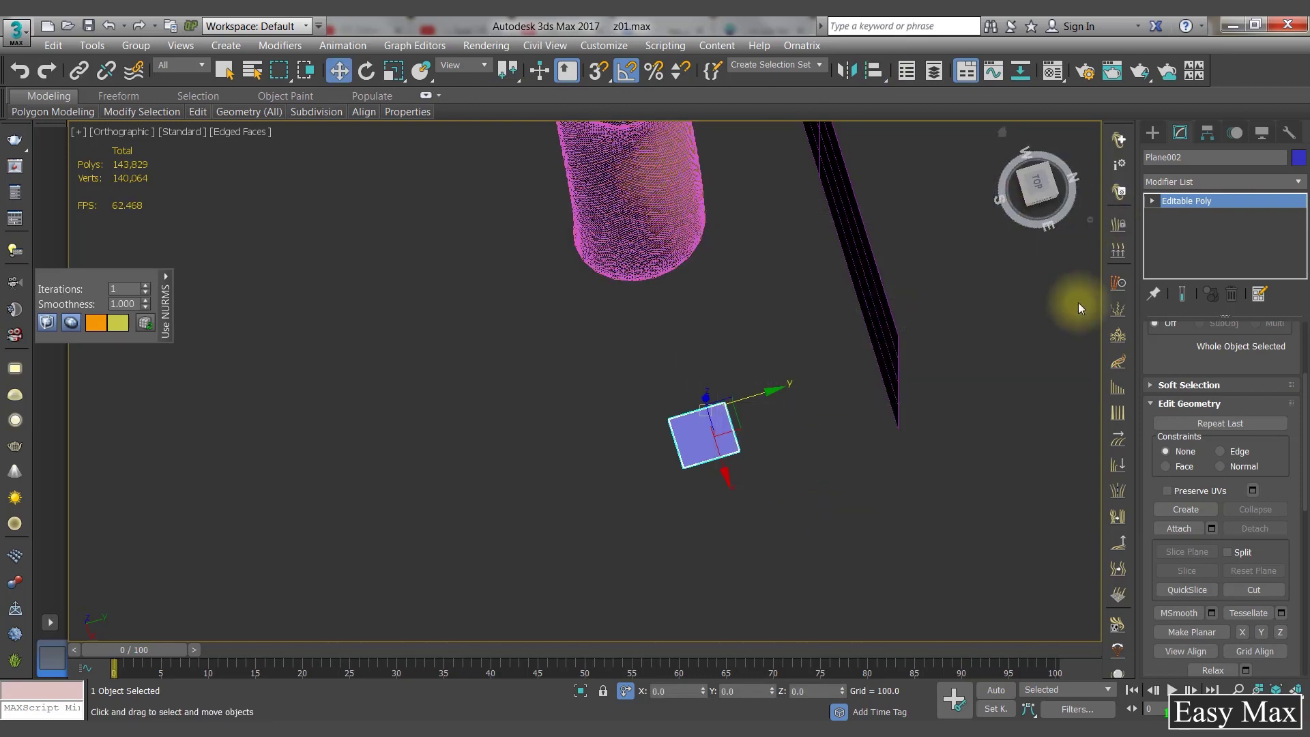
click(1178, 216)
drag(592, 365, 763, 420)
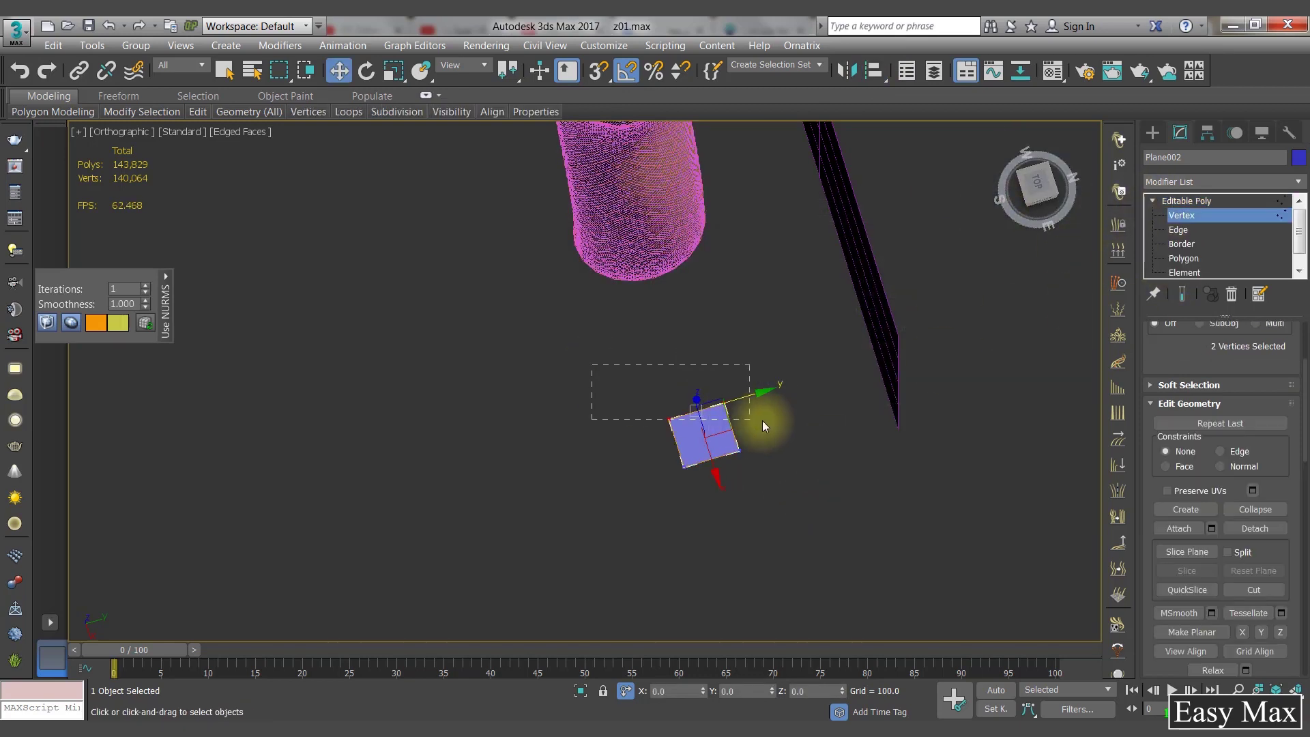
click(1178, 230)
drag(686, 396, 706, 425)
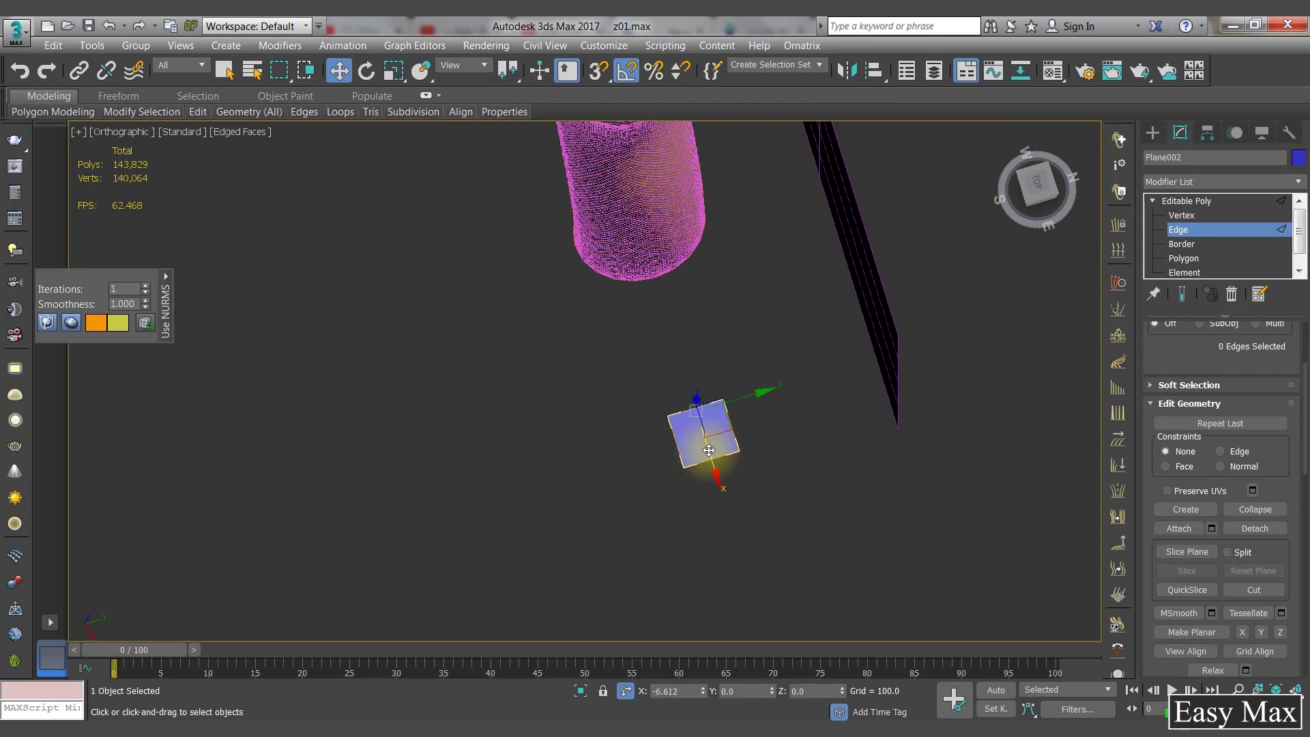
key(ctrl+z)
Step: Raise the whole plane along Z in the front view to the podium level of the reference drawing
alt+middle_drag(854, 272, 929, 258)
key(f)
middle_drag(781, 319, 773, 360)
mouse_move(772, 360)
alt+middle_down()
mouse_move(736, 376)
mouse_move(752, 371)
alt+middle_up()
key(2)
drag(761, 292, 764, 201)
click(1032, 187)
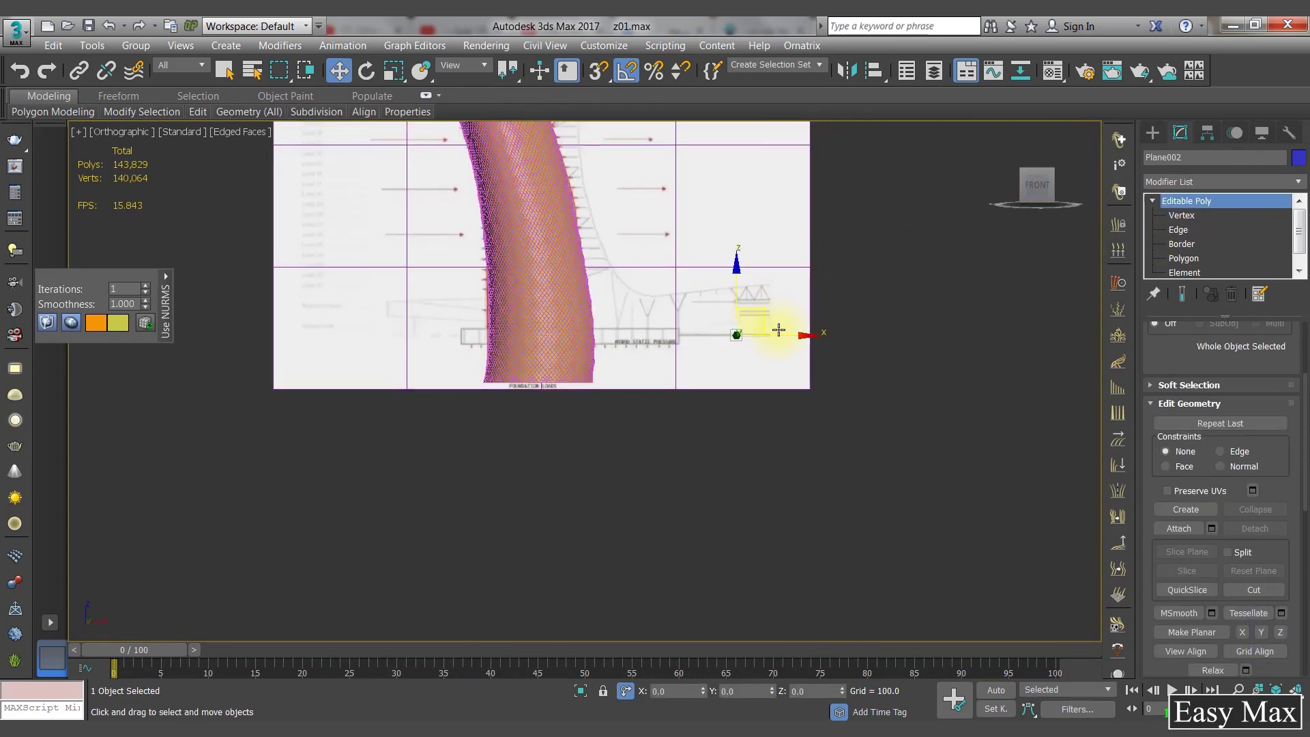
Step: Move two end vertices of the plane in the front view to match the slope of the drawing's canopy roof line
scroll(826, 253, up, 5)
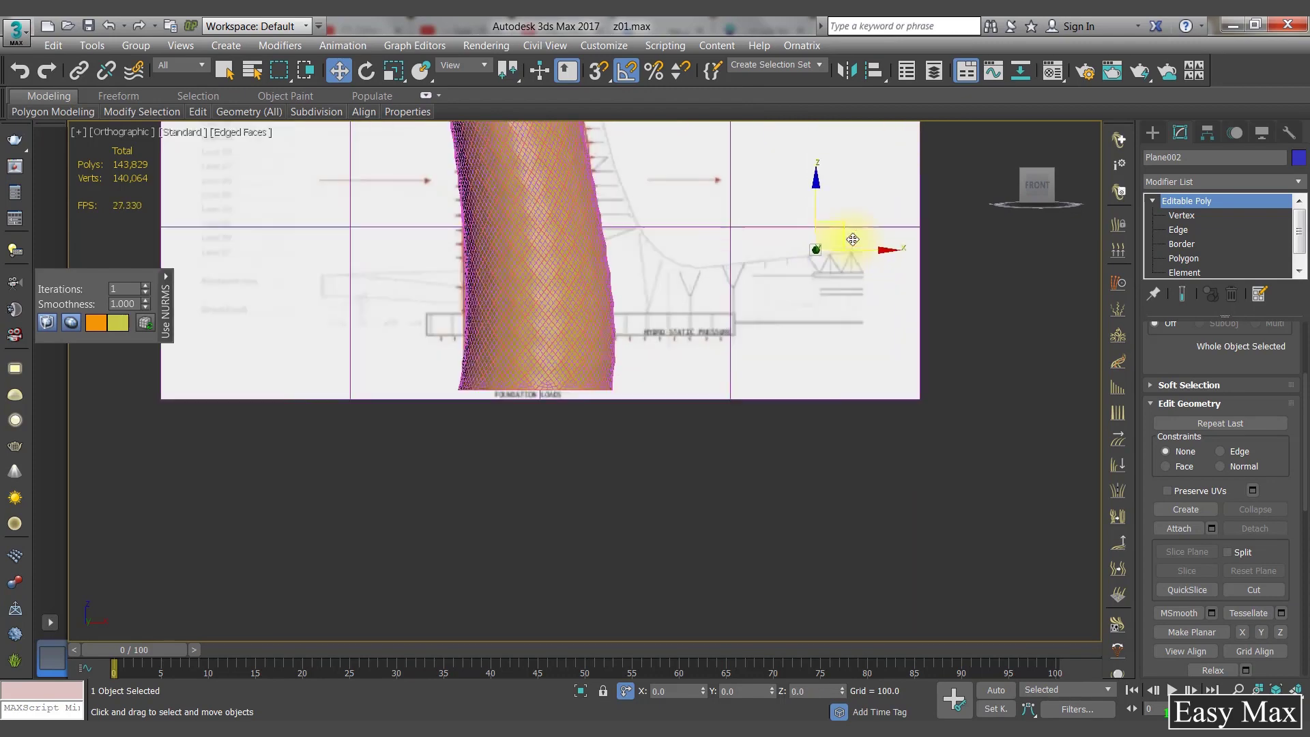
key(1)
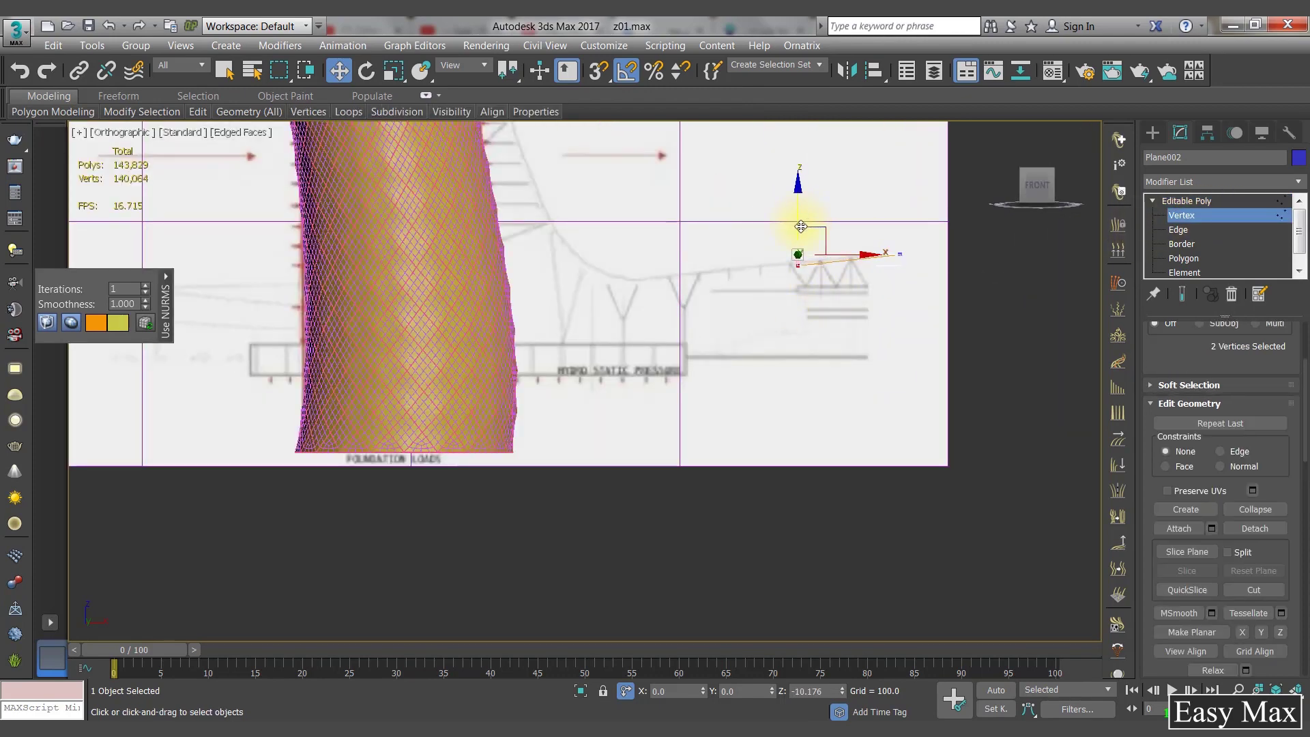
scroll(854, 281, up, 5)
Step: Extend the plane's inner edge toward the tower in successive segments along the drawing's gently sloping canopy line
click(1181, 230)
scroll(842, 474, down, 6)
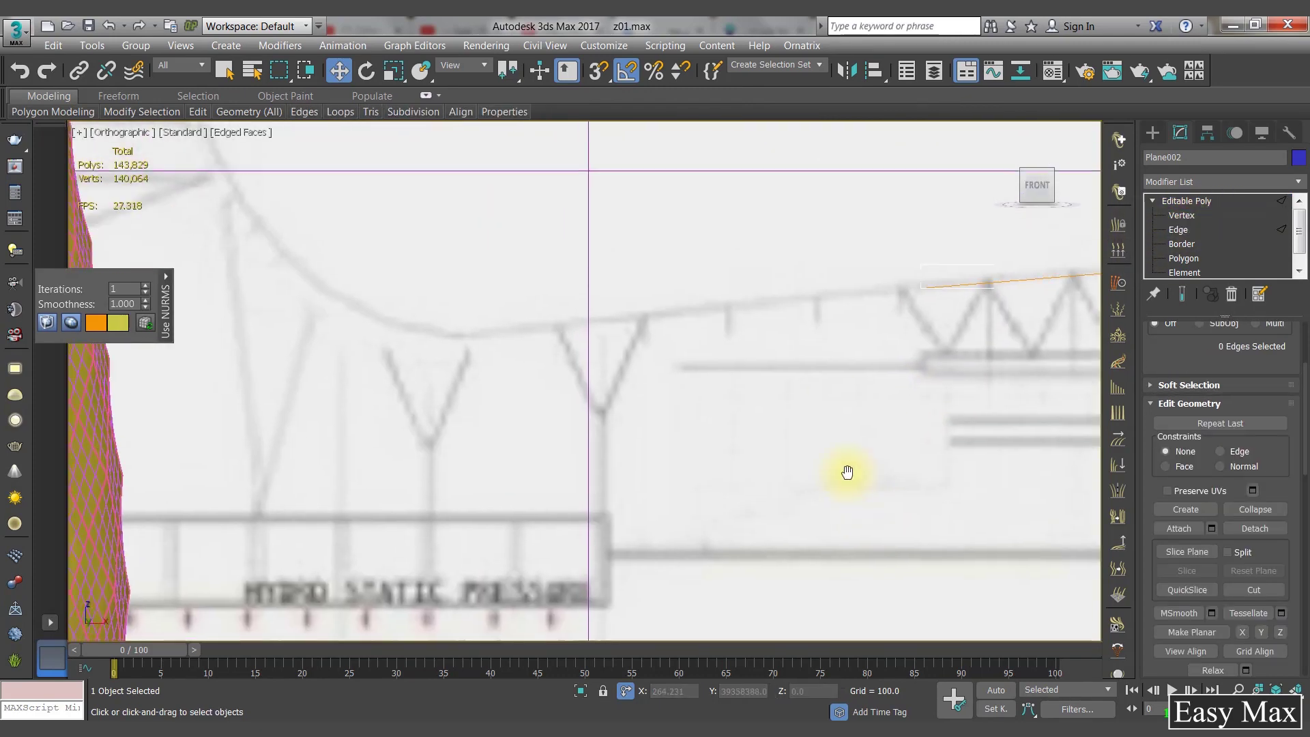
scroll(821, 435, down, 3)
middle_drag(877, 355, 816, 431)
click(793, 443)
scroll(796, 422, up, 3)
shift+drag(790, 438, 737, 445)
middle_drag(737, 500, 768, 487)
shift+drag(763, 427, 713, 432)
middle_drag(712, 432, 835, 412)
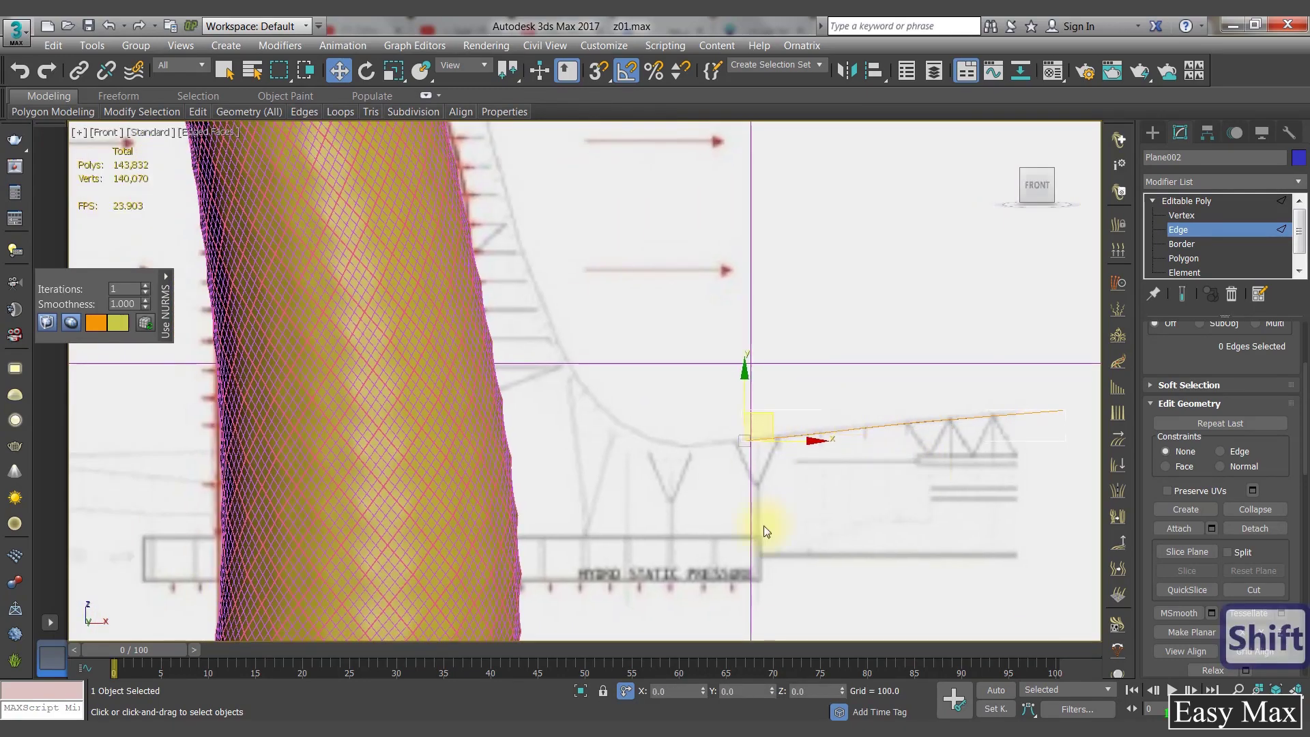
middle_drag(764, 526, 876, 526)
shift+drag(872, 412, 800, 418)
middle_drag(788, 430, 829, 425)
Step: Continue extending the edge in short segments around the bend where the canopy line curves up toward the tower
scroll(822, 420, up, 4)
shift+drag(857, 467, 765, 411)
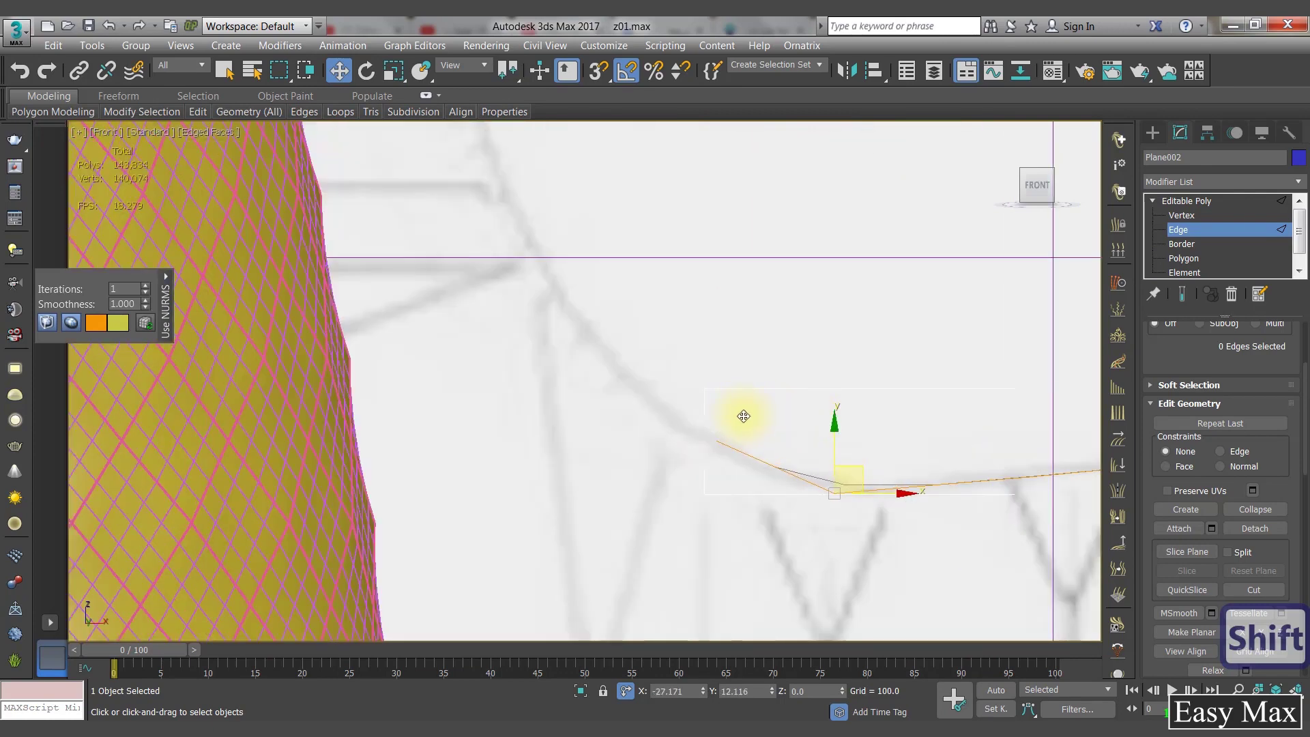
middle_drag(744, 417, 790, 481)
shift+drag(790, 482, 752, 456)
middle_drag(694, 404, 828, 502)
shift+drag(827, 502, 771, 424)
middle_drag(771, 425, 842, 529)
shift+drag(843, 529, 781, 428)
middle_drag(780, 427, 856, 545)
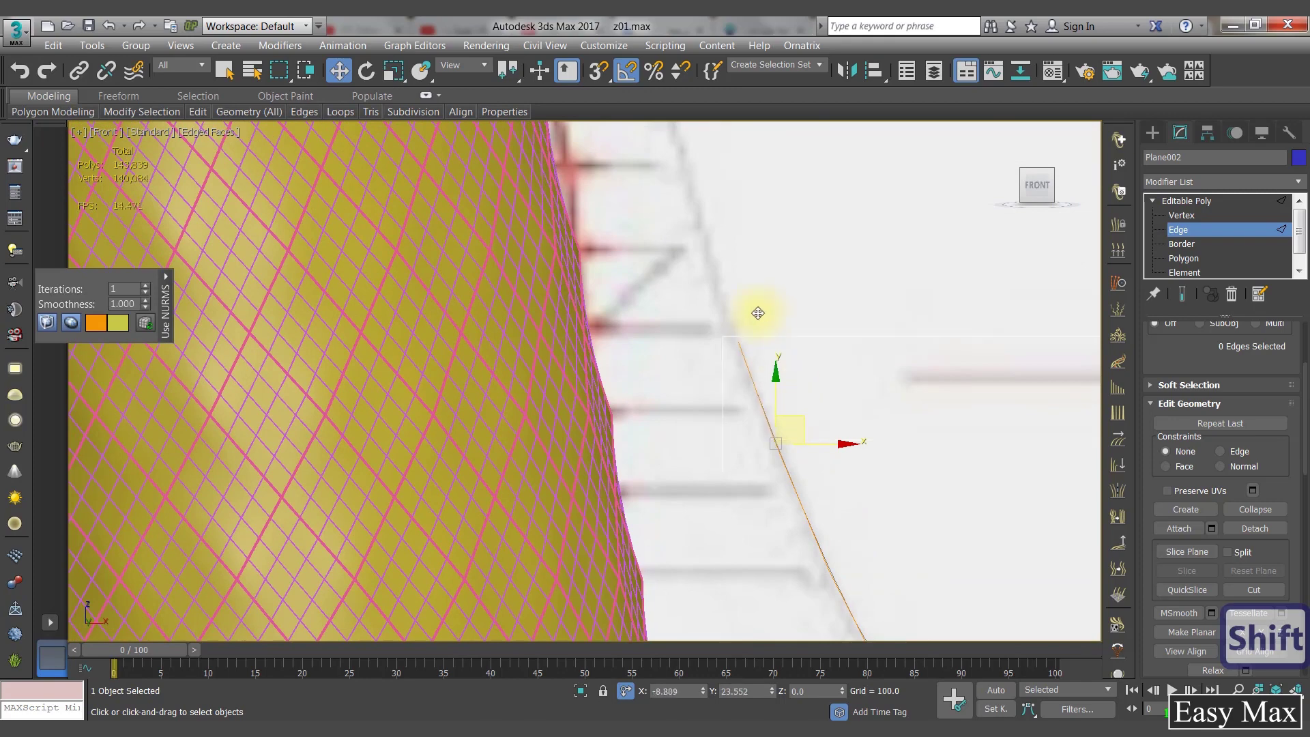
Step: Extend the edge in further segments up the steep canopy line beside the tower to finish the strip's upper end
shift+drag(758, 313, 752, 314)
middle_drag(761, 316, 805, 459)
middle_drag(862, 399, 878, 478)
shift+drag(783, 408, 757, 306)
middle_drag(760, 301, 802, 413)
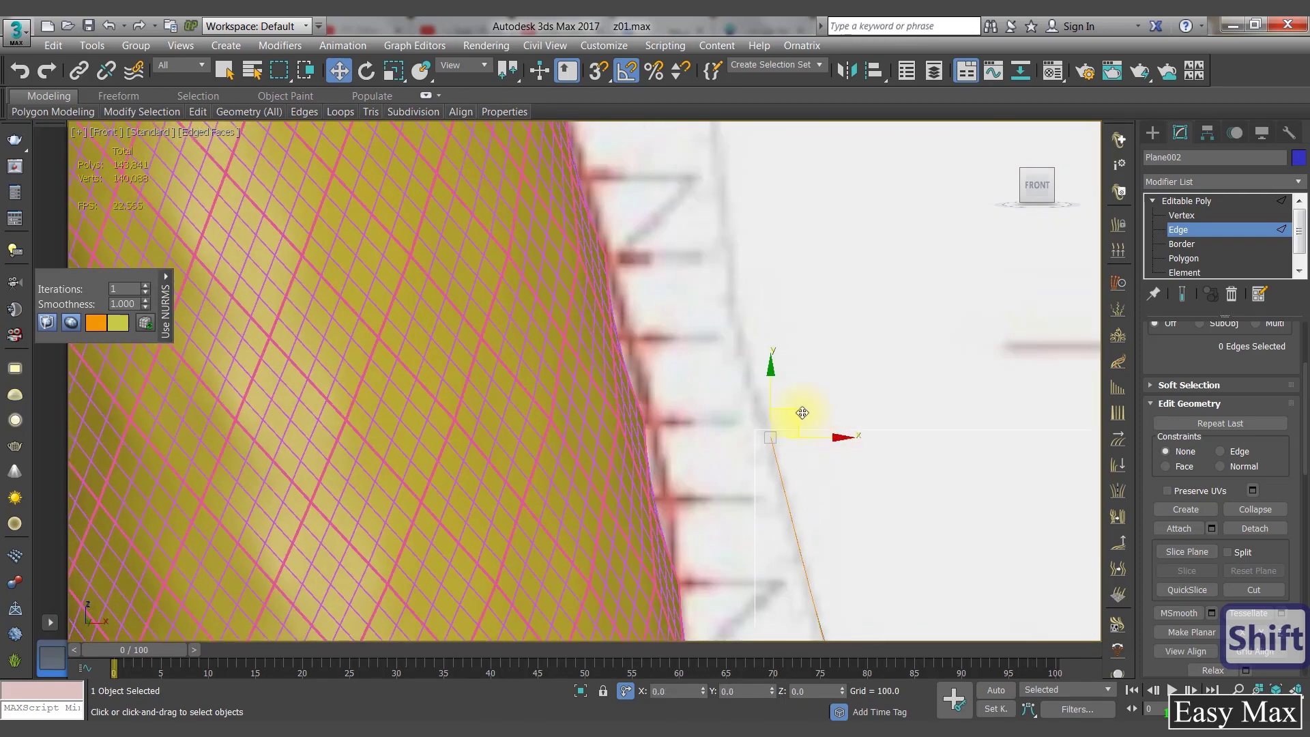
shift+drag(767, 285, 767, 298)
middle_drag(770, 302, 780, 389)
shift+drag(762, 218, 762, 219)
middle_drag(762, 220, 770, 370)
shift+drag(767, 369, 766, 292)
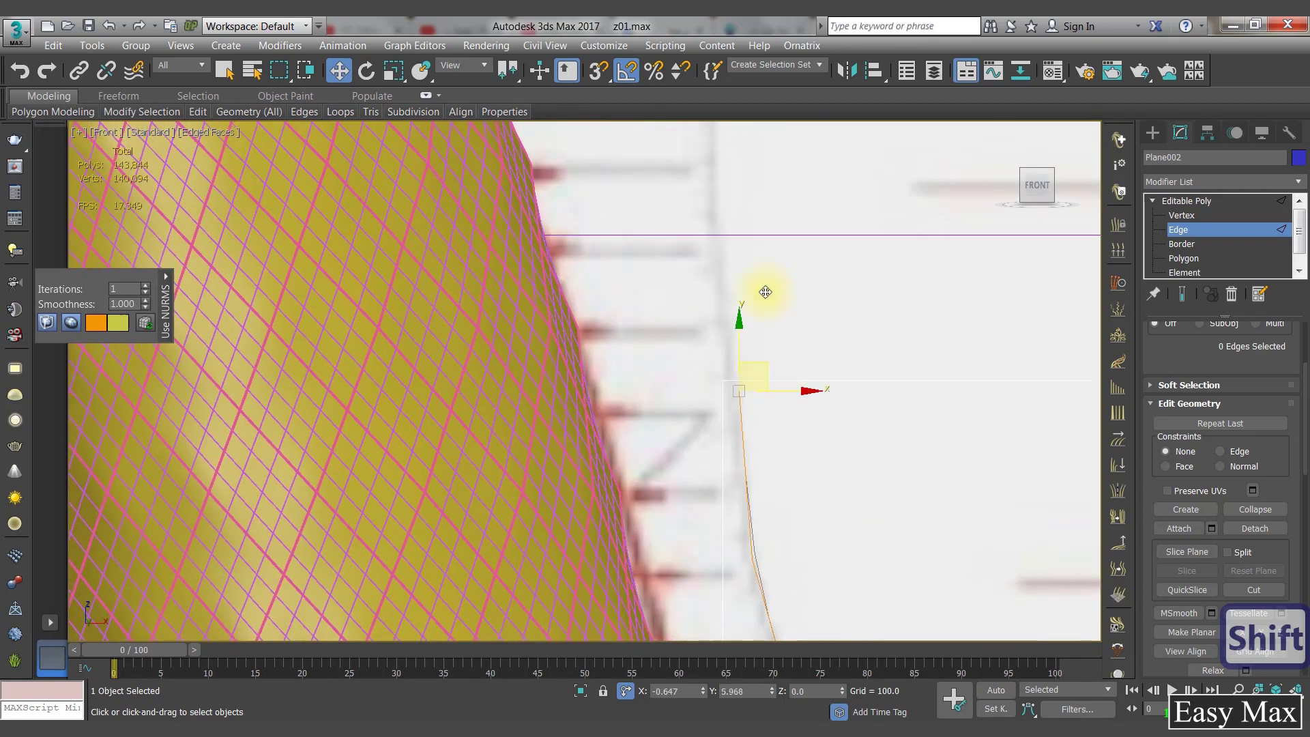
middle_drag(798, 357, 753, 424)
shift+drag(752, 423, 744, 341)
middle_drag(746, 444, 764, 501)
shift+drag(764, 501, 760, 293)
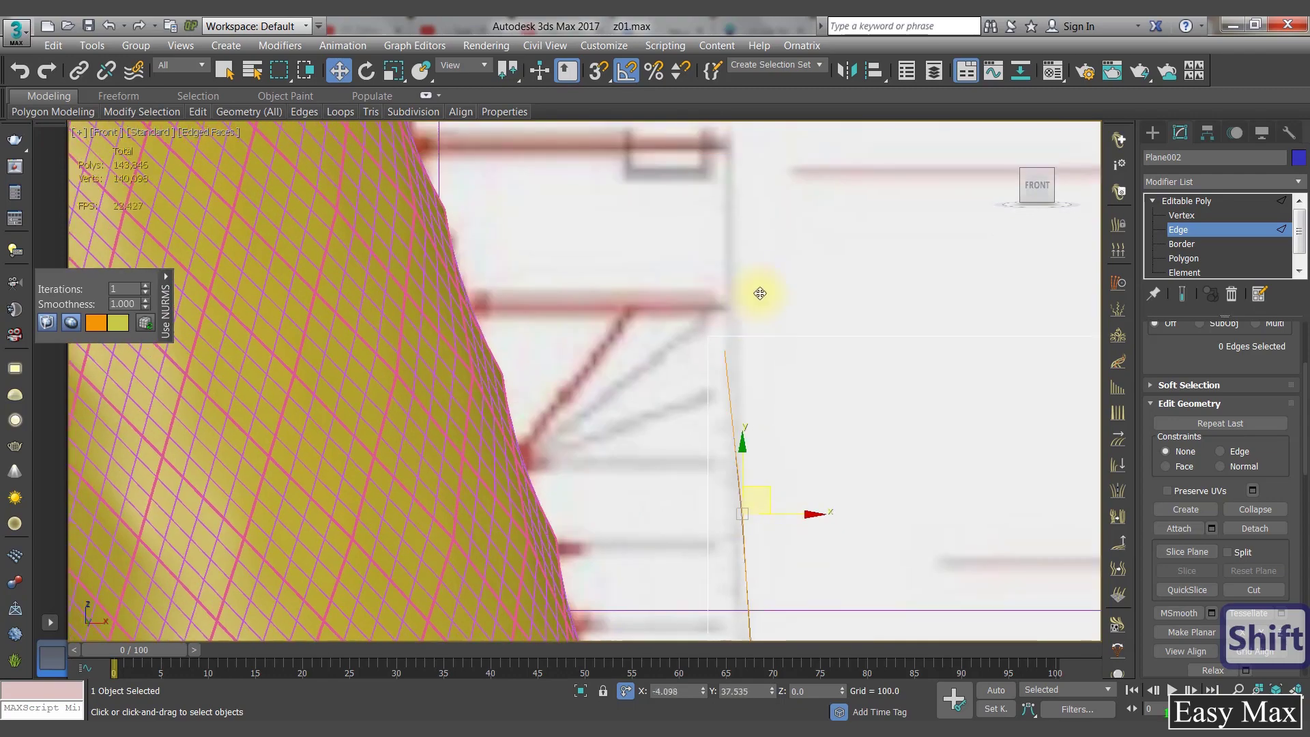
Step: Select the edge loop along one long side of the strip and extend it outward in Y as a second column of faces
scroll(707, 389, down, 5)
alt+middle_drag(707, 389, 636, 446)
key(2)
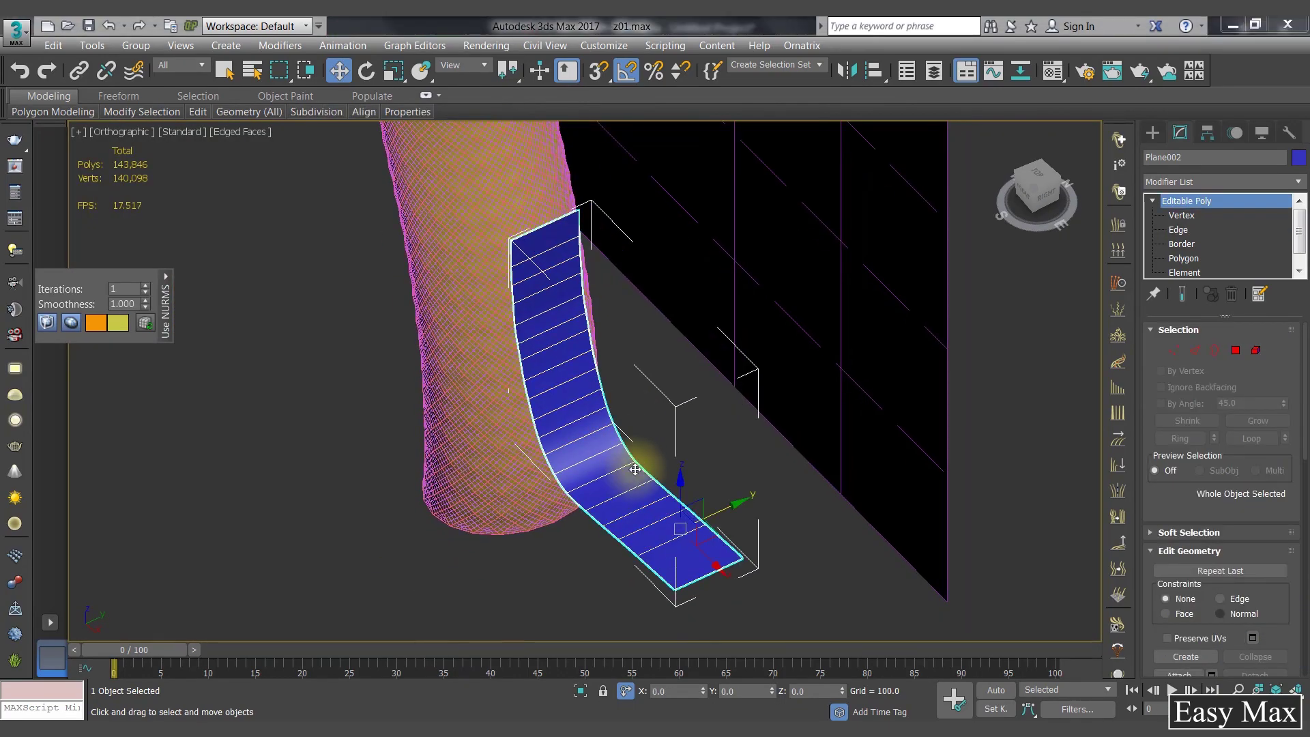
key(2)
click(531, 411)
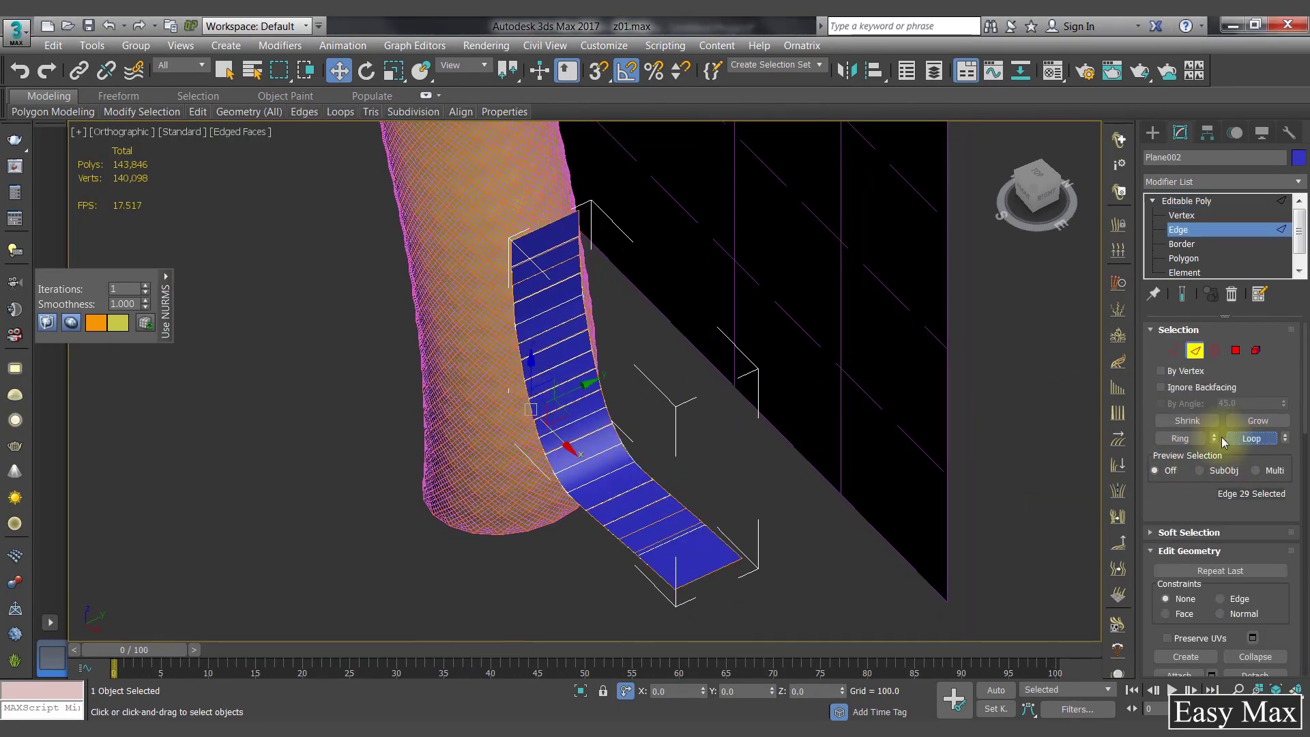
click(1251, 439)
shift+drag(600, 395, 544, 417)
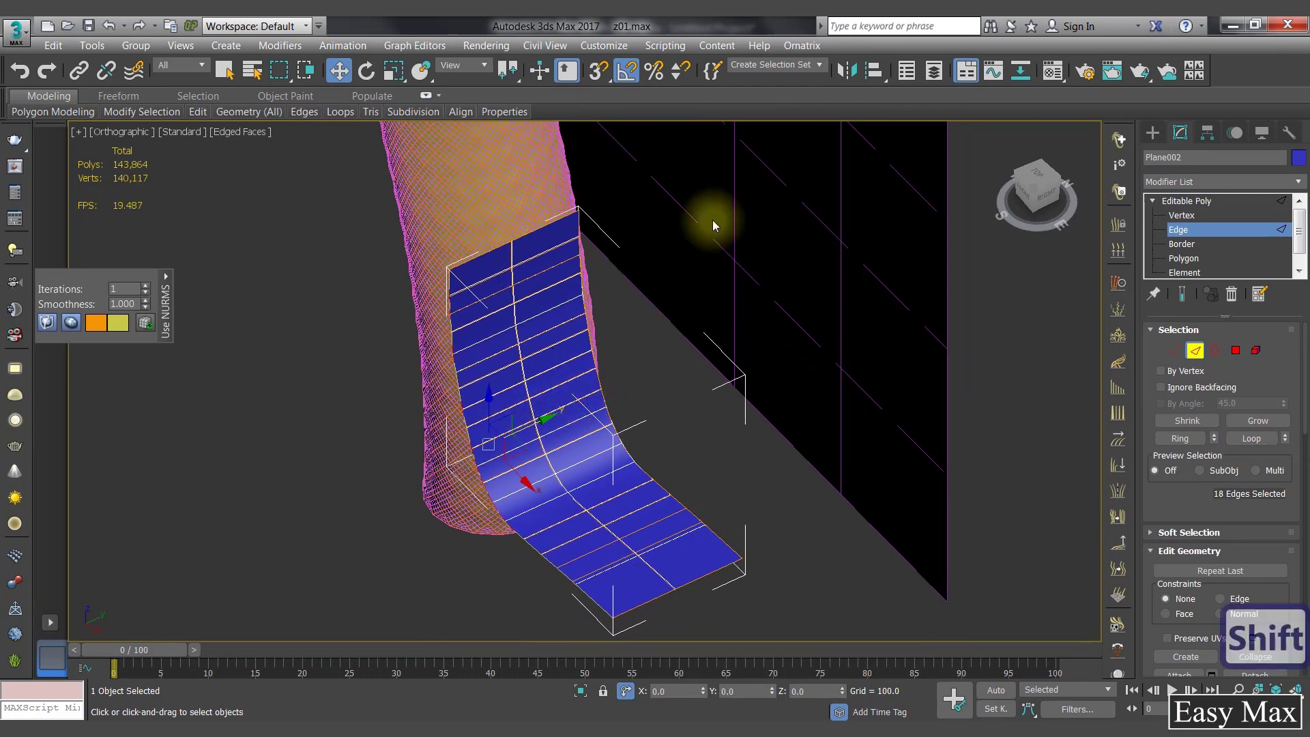
alt+middle_drag(714, 226, 618, 447)
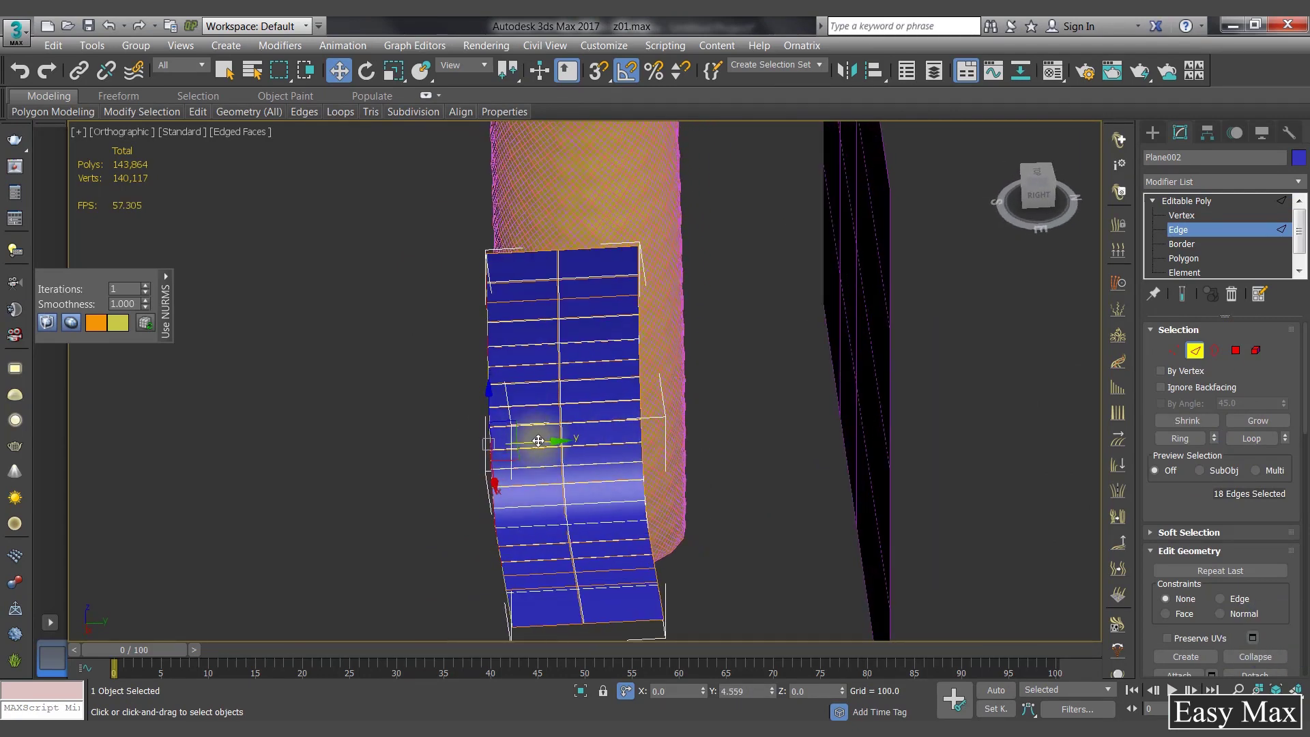
alt+middle_drag(538, 441, 614, 436)
Step: Add a Symmetry modifier to the canopy strip, mirrored about the Y axis with Flip enabled
click(1187, 201)
click(1189, 182)
text(sy)
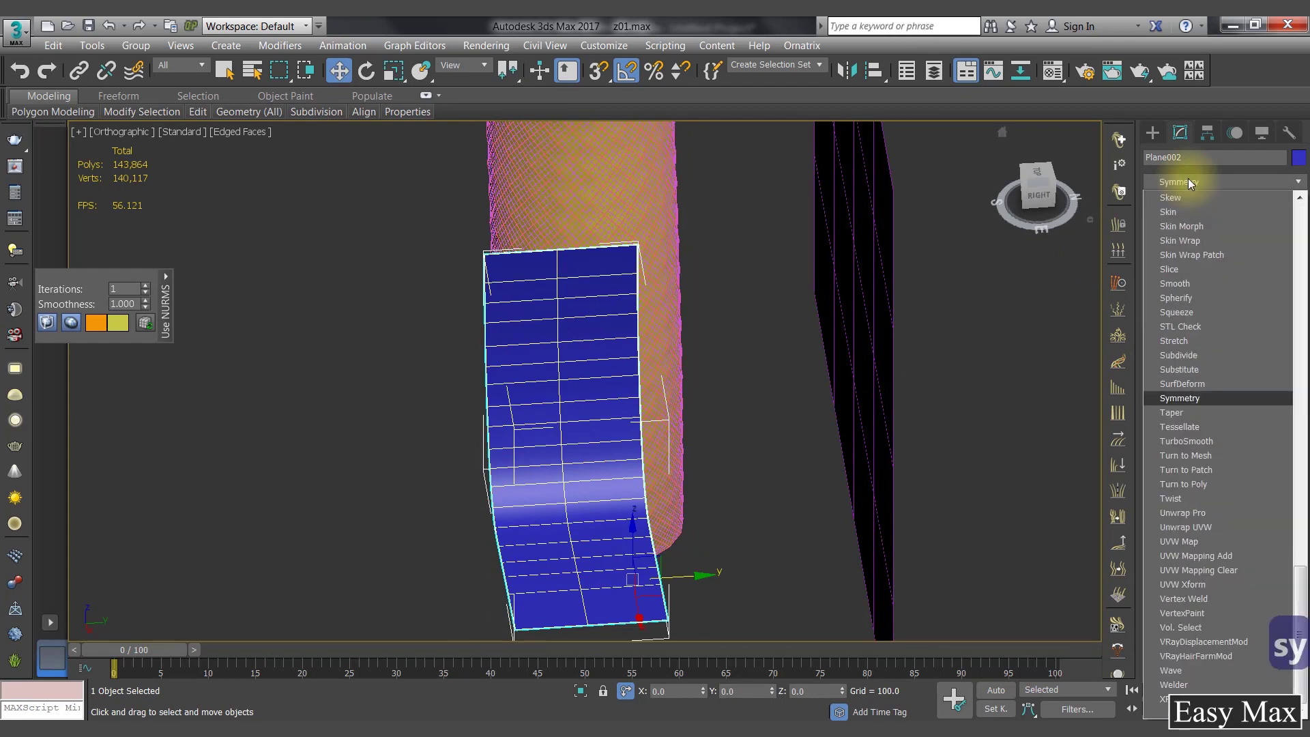
key(Return)
click(1211, 362)
click(1186, 380)
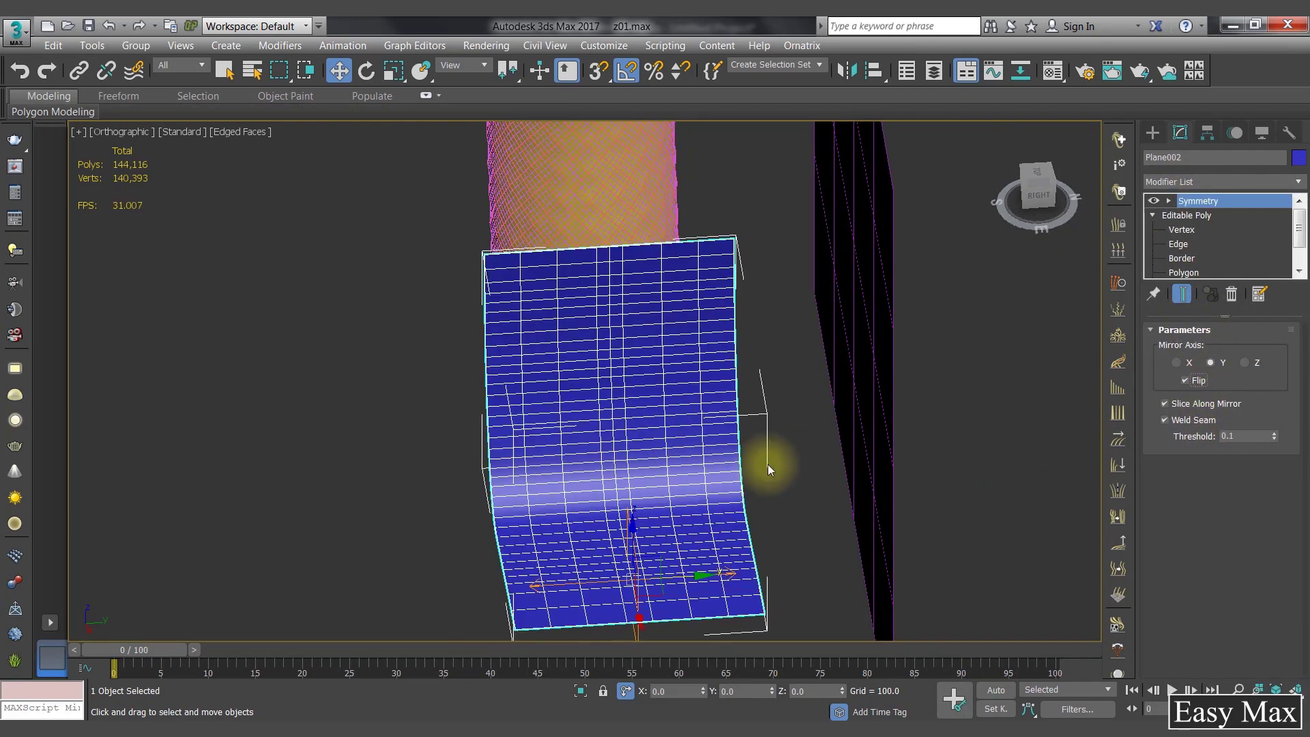
Step: Align the Symmetry modifier's mirror with the center of the tower's lattice shape
click(1169, 201)
click(1197, 215)
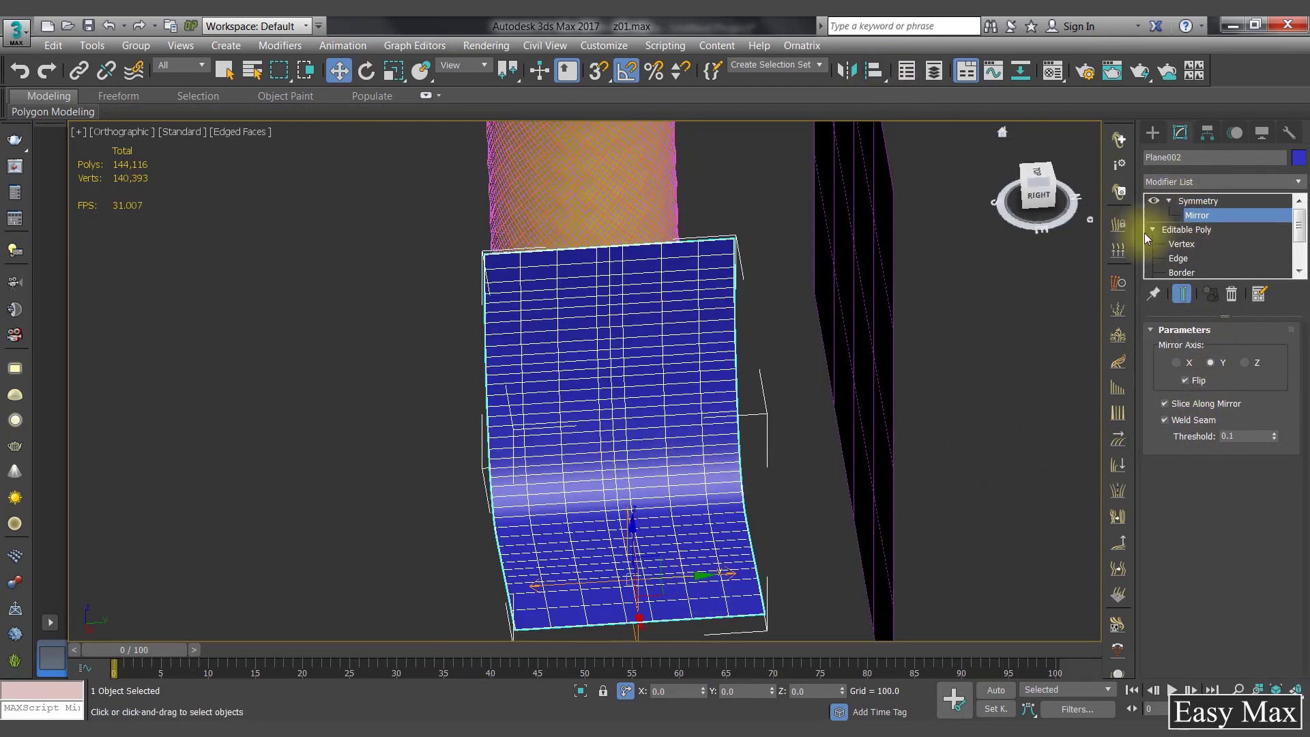
click(874, 70)
click(666, 167)
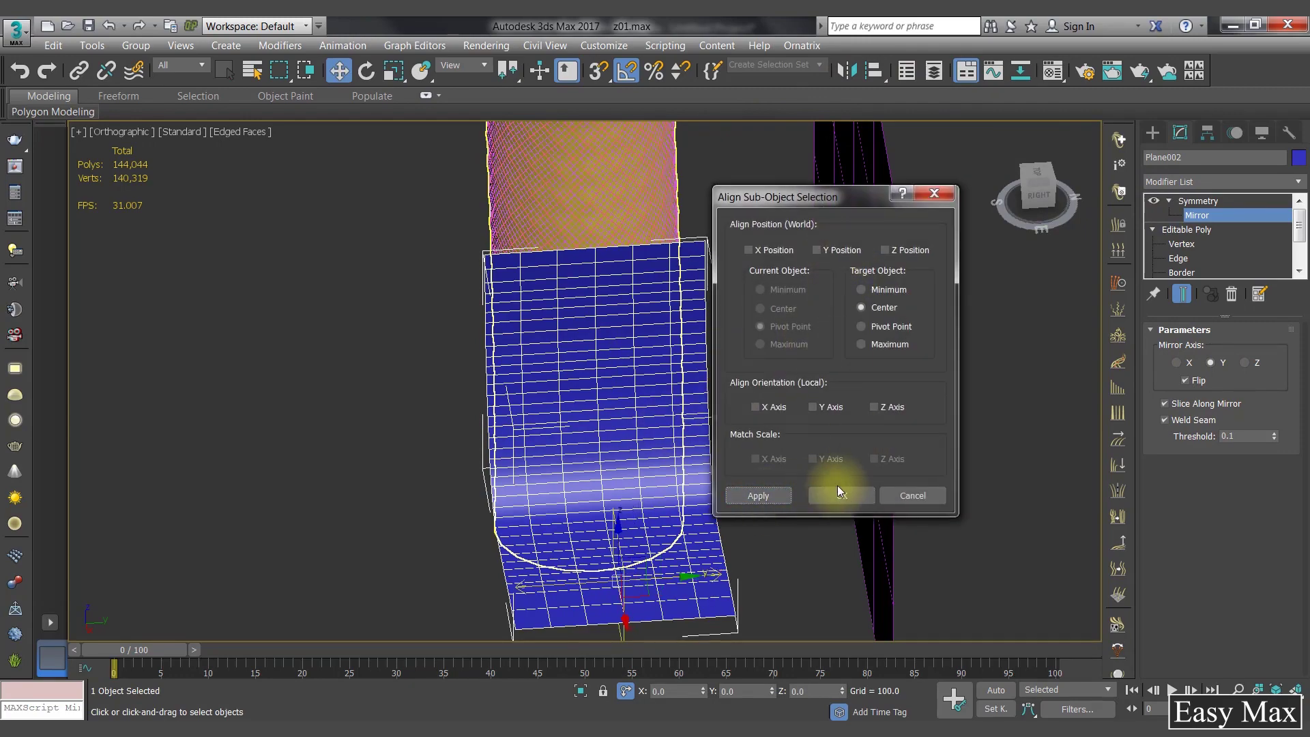
click(841, 495)
click(1198, 202)
Step: Connect the rings of crosswise edges in both columns of the base strip with two segments, and return to the Symmetry level
alt+middle_drag(710, 380, 827, 301)
key(r)
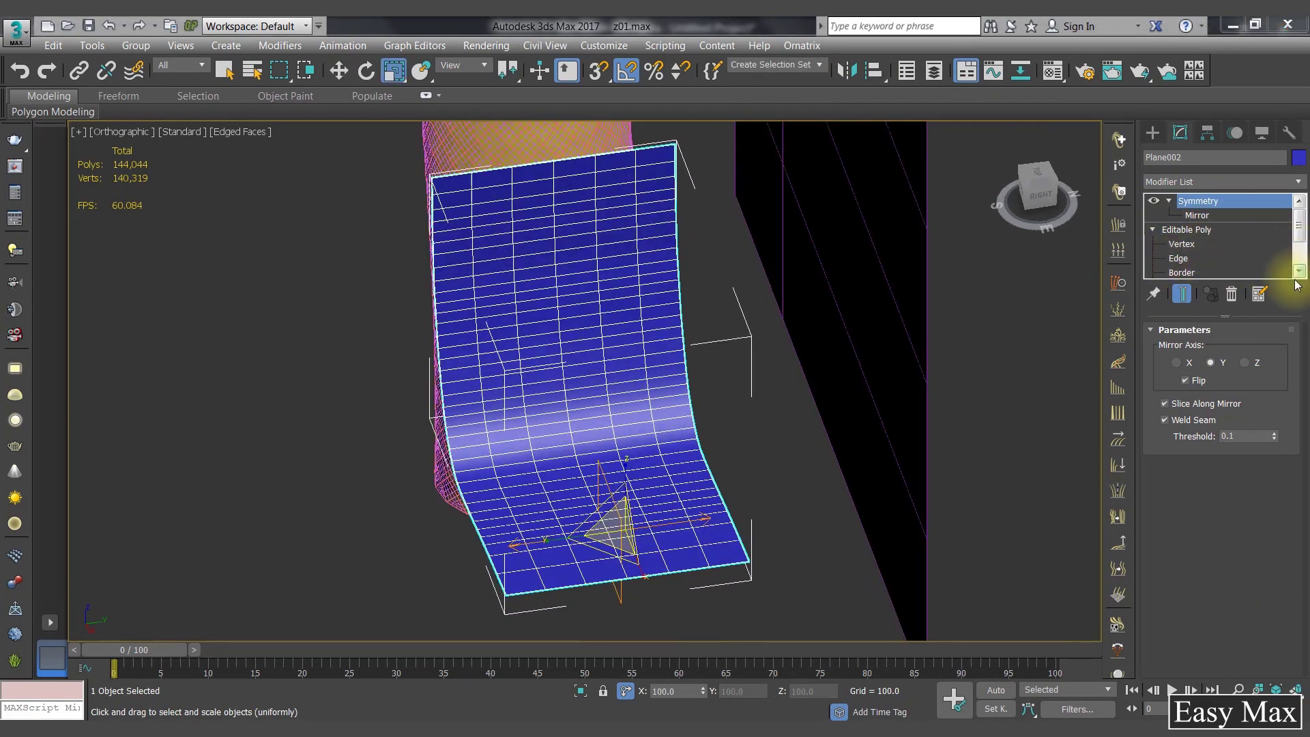
scroll(1186, 251, down, 1)
click(554, 588)
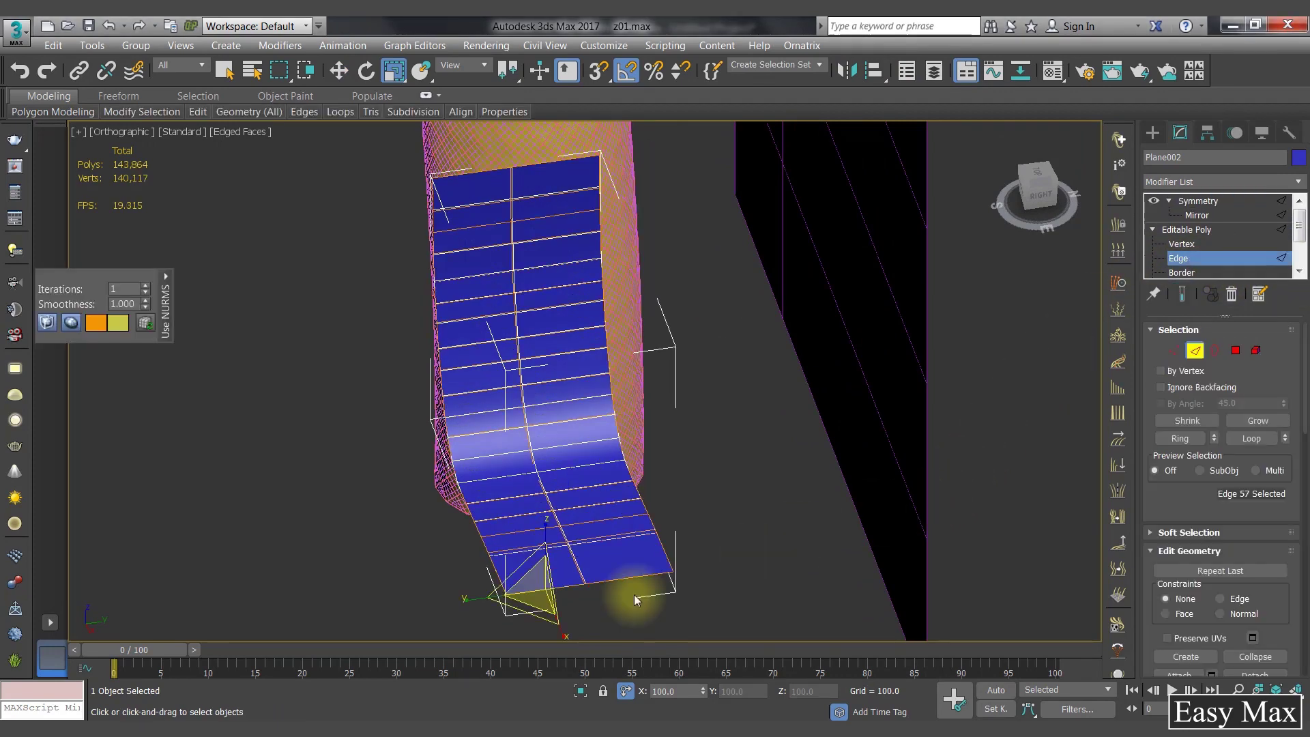
ctrl+click(624, 577)
click(1184, 439)
right_click(573, 468)
click(426, 530)
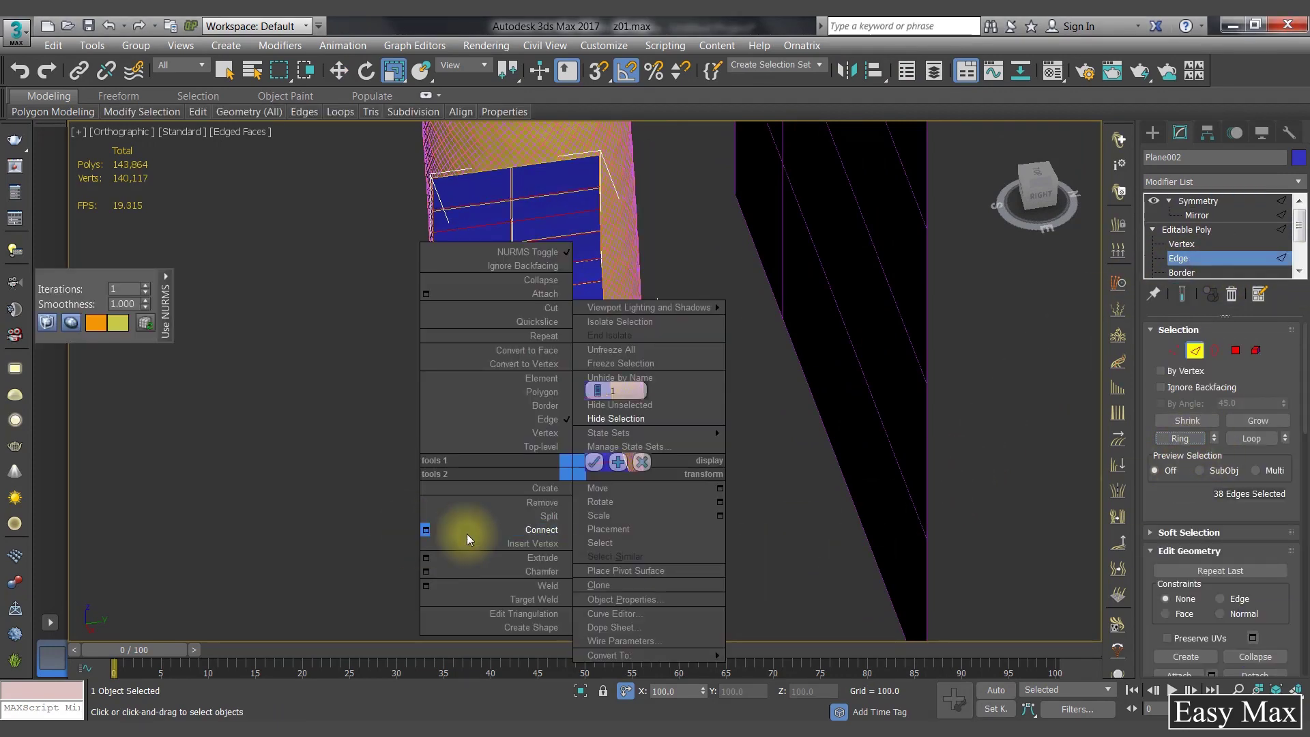
click(601, 387)
click(592, 462)
click(1199, 201)
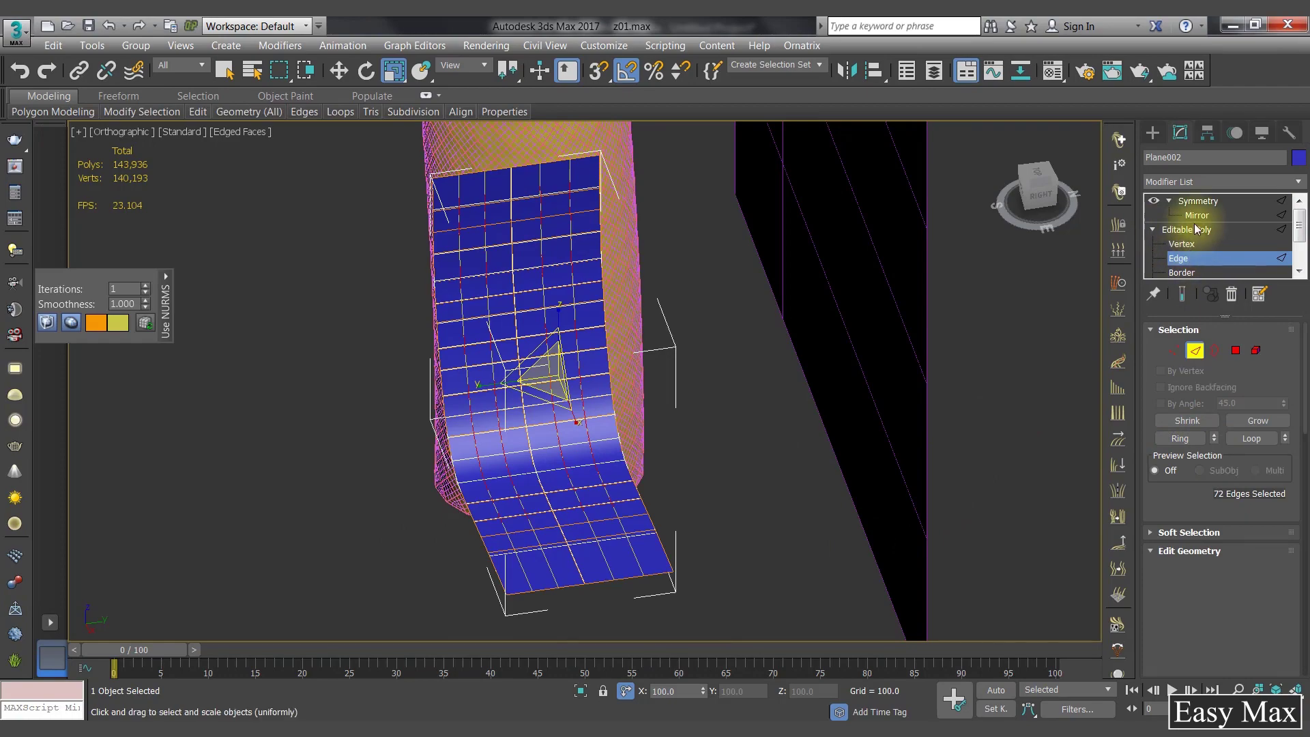
Step: Add an FFD 3x3x3 modifier to the canopy above Symmetry
key(f)
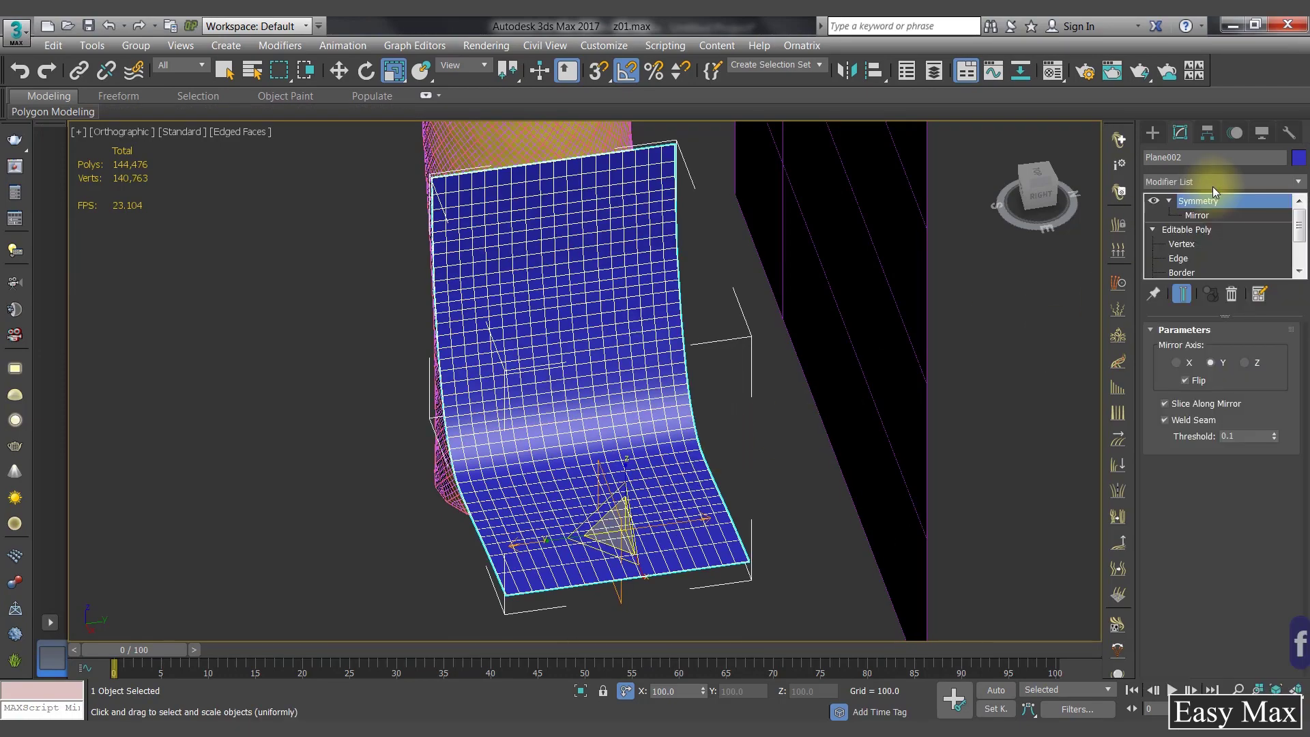
key(z)
alt+middle_drag(983, 355, 801, 429)
key(F3)
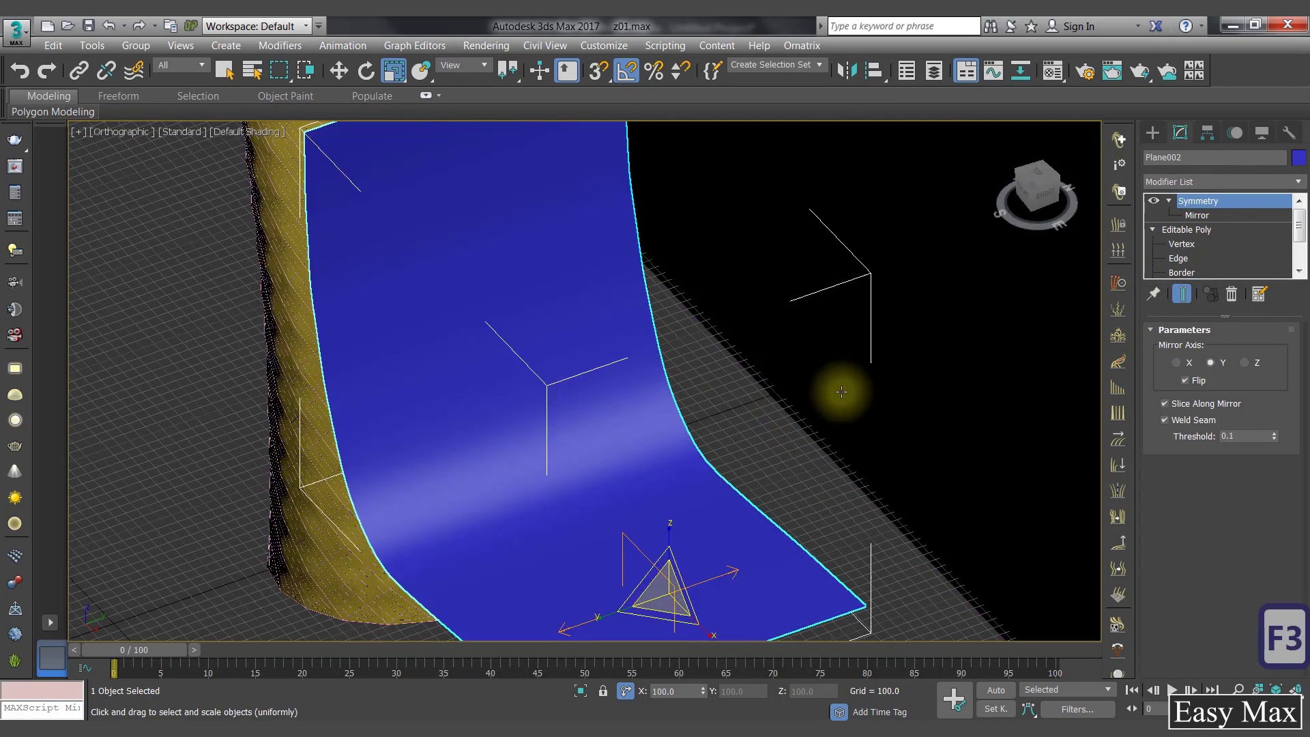
click(1227, 178)
click(1211, 207)
key(z)
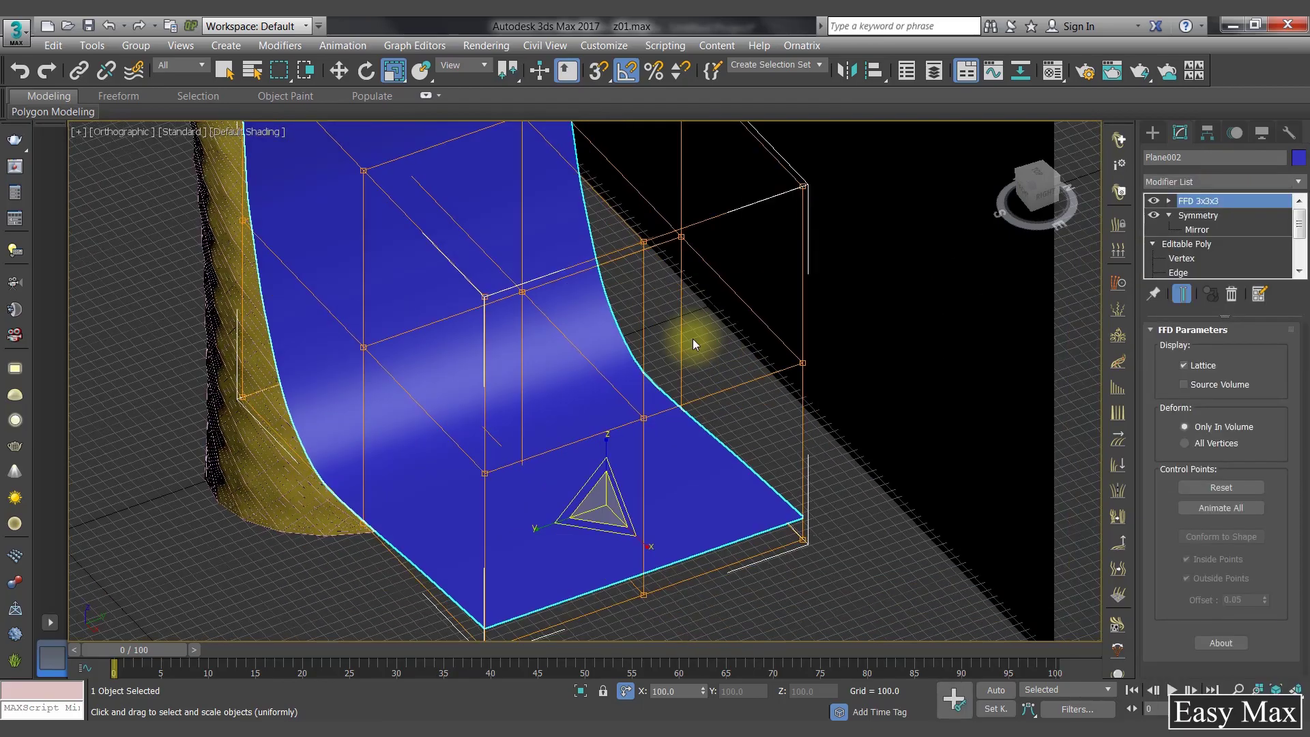
alt+middle_drag(693, 339, 723, 341)
key(F4)
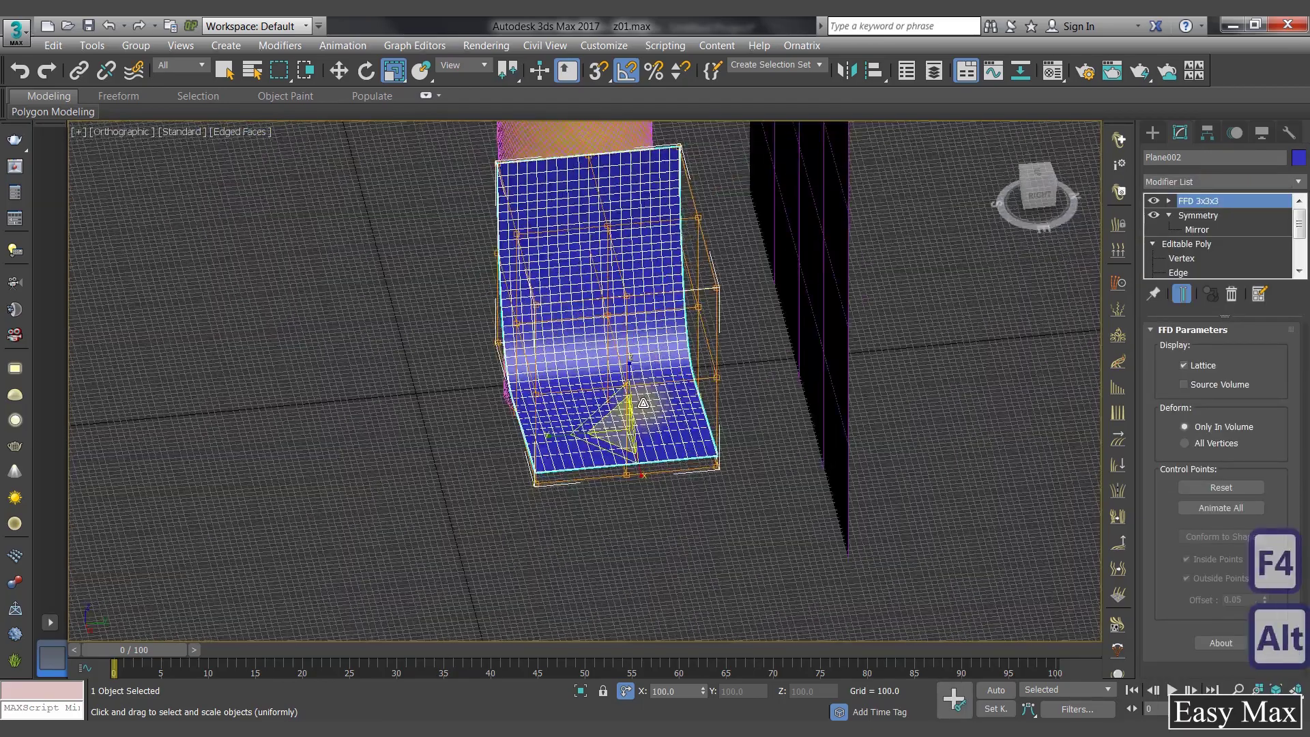
Step: Pull the FFD lattice's middle control points on the tower side outward so the canopy's upper end curves around the tower
click(1169, 201)
click(1210, 216)
alt+middle_drag(604, 470, 592, 409)
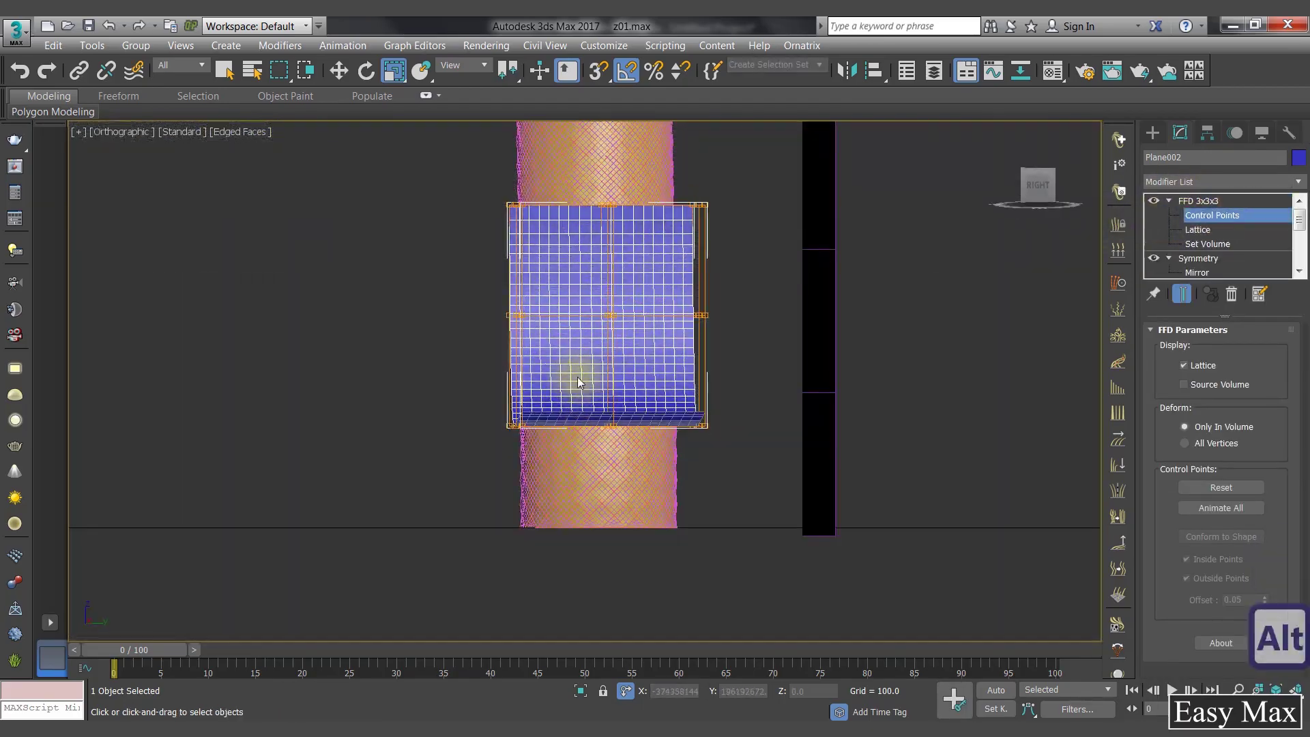
key(w)
alt+middle_drag(628, 477, 620, 430)
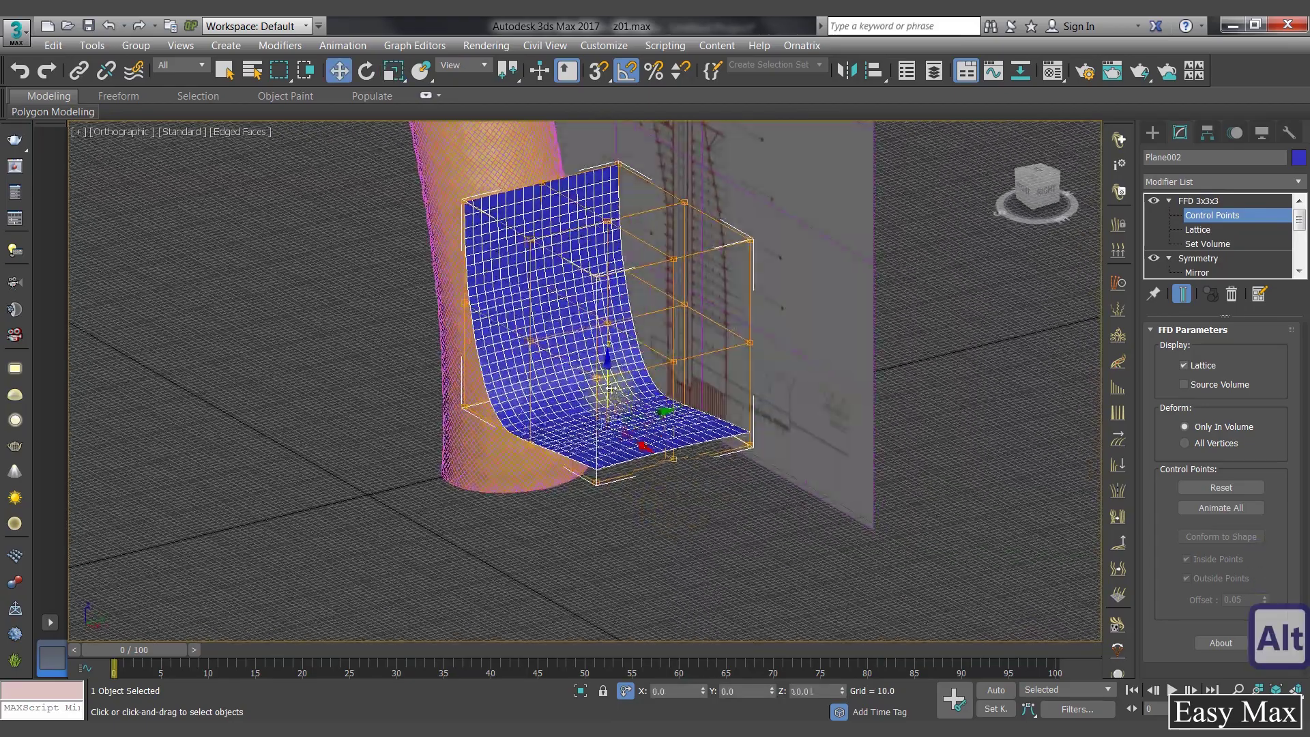
alt+middle_drag(611, 374, 647, 282)
drag(646, 282, 703, 286)
alt+middle_drag(649, 288, 723, 259)
Step: Move the FFD control points at both upper tower-side corners toward the tower and scale them to fit around it
scroll(725, 260, up, 4)
drag(766, 388, 768, 392)
alt+middle_drag(526, 310, 613, 303)
ctrl+drag(370, 367, 438, 505)
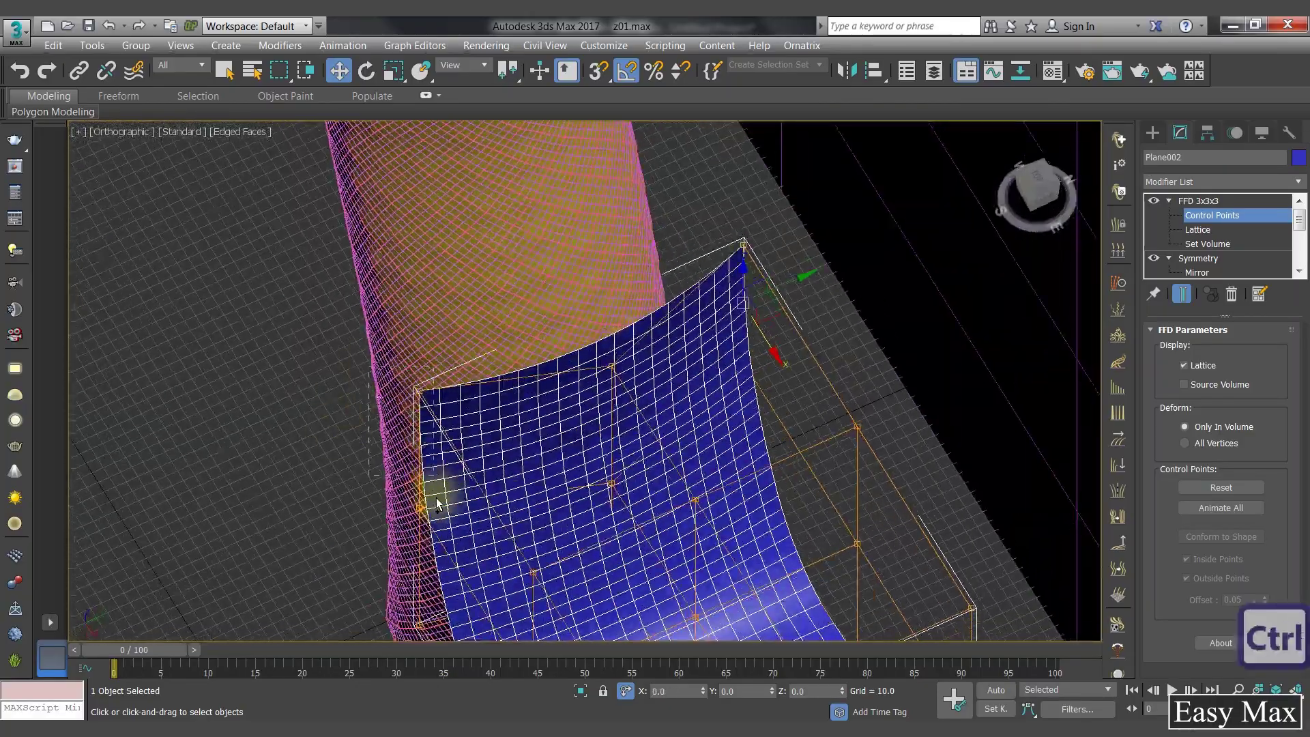
drag(604, 416, 588, 404)
alt+middle_drag(589, 405, 637, 402)
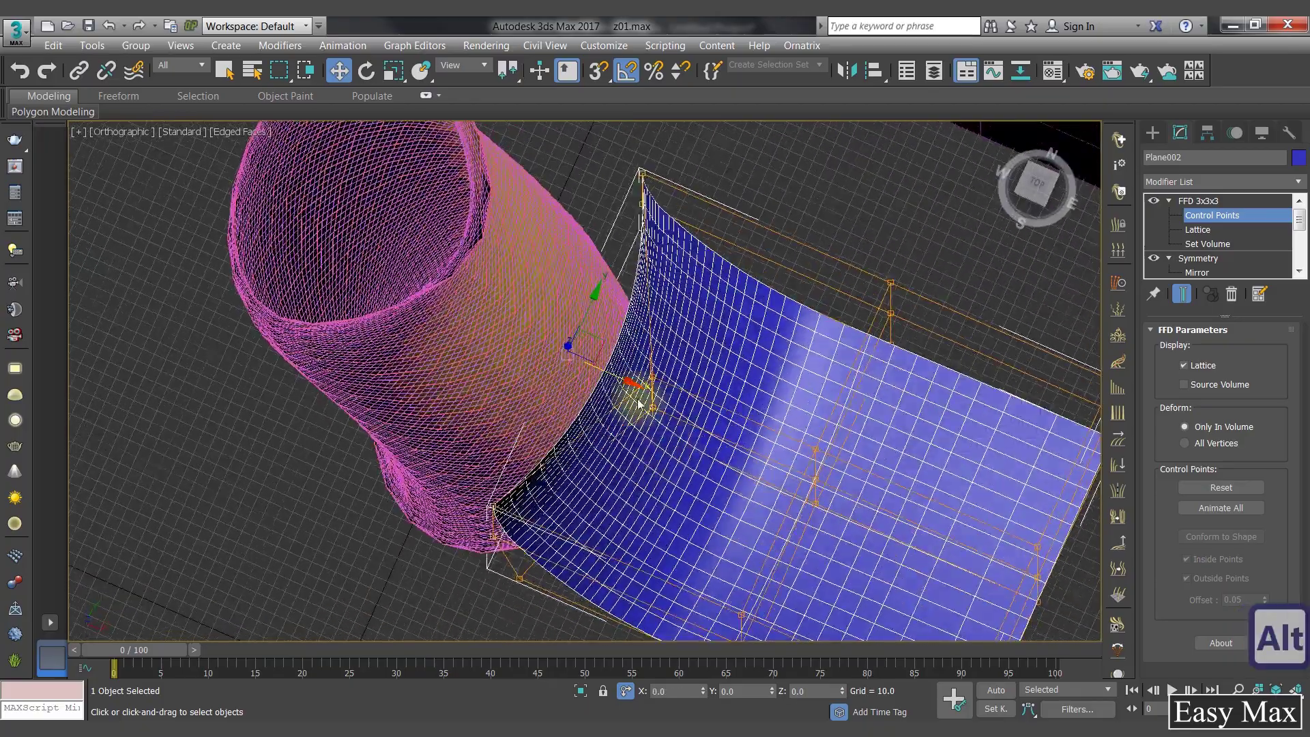
drag(624, 379, 609, 379)
click(394, 70)
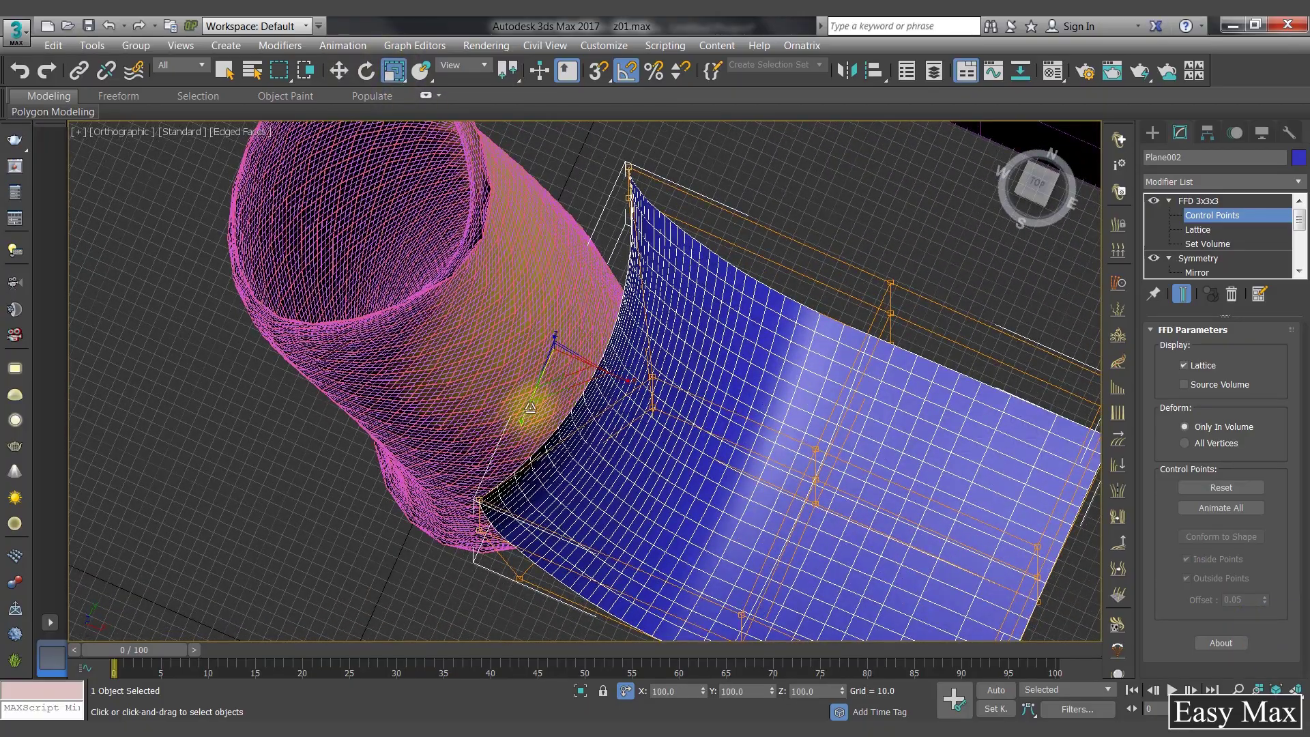
drag(530, 408, 531, 403)
Step: Reshape the canopy's profile in the front view by moving lower FFD control points: outer ones outward and down, middle ones up, inner ones toward the tower
alt+middle_drag(532, 402, 708, 375)
key(w)
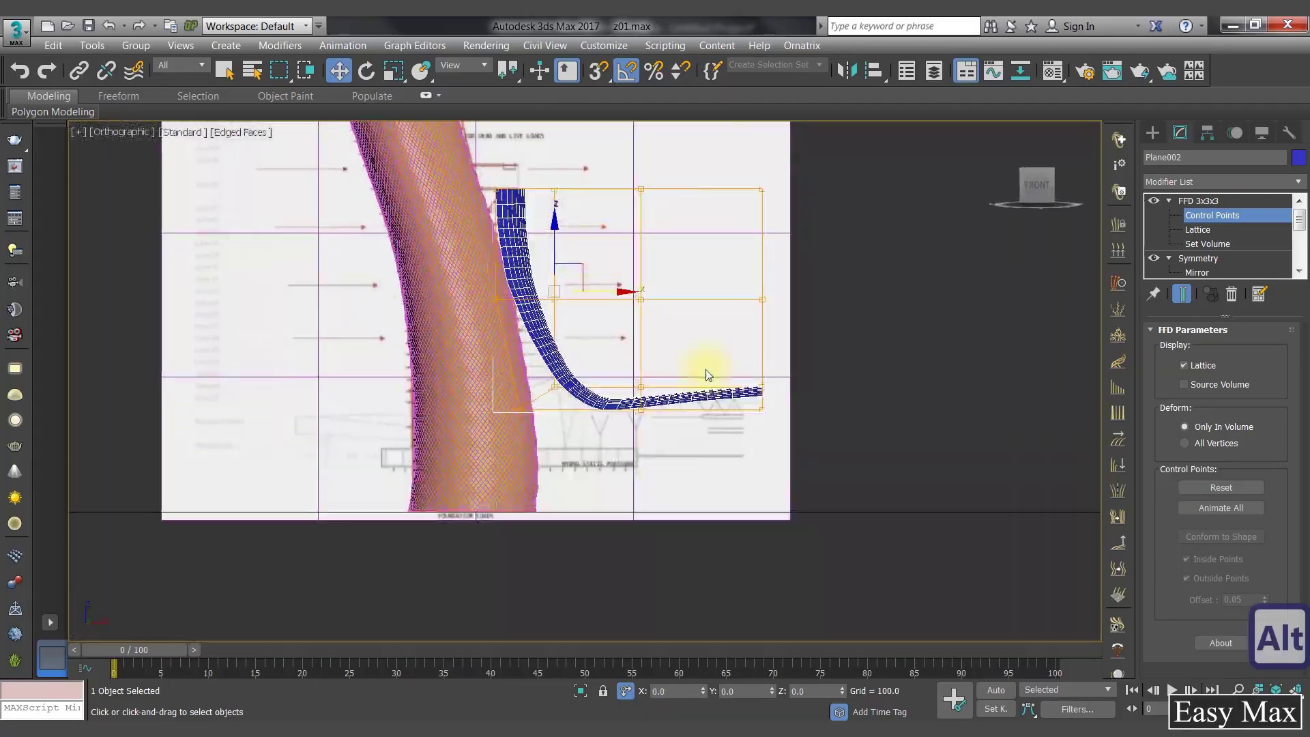
drag(742, 400, 797, 389)
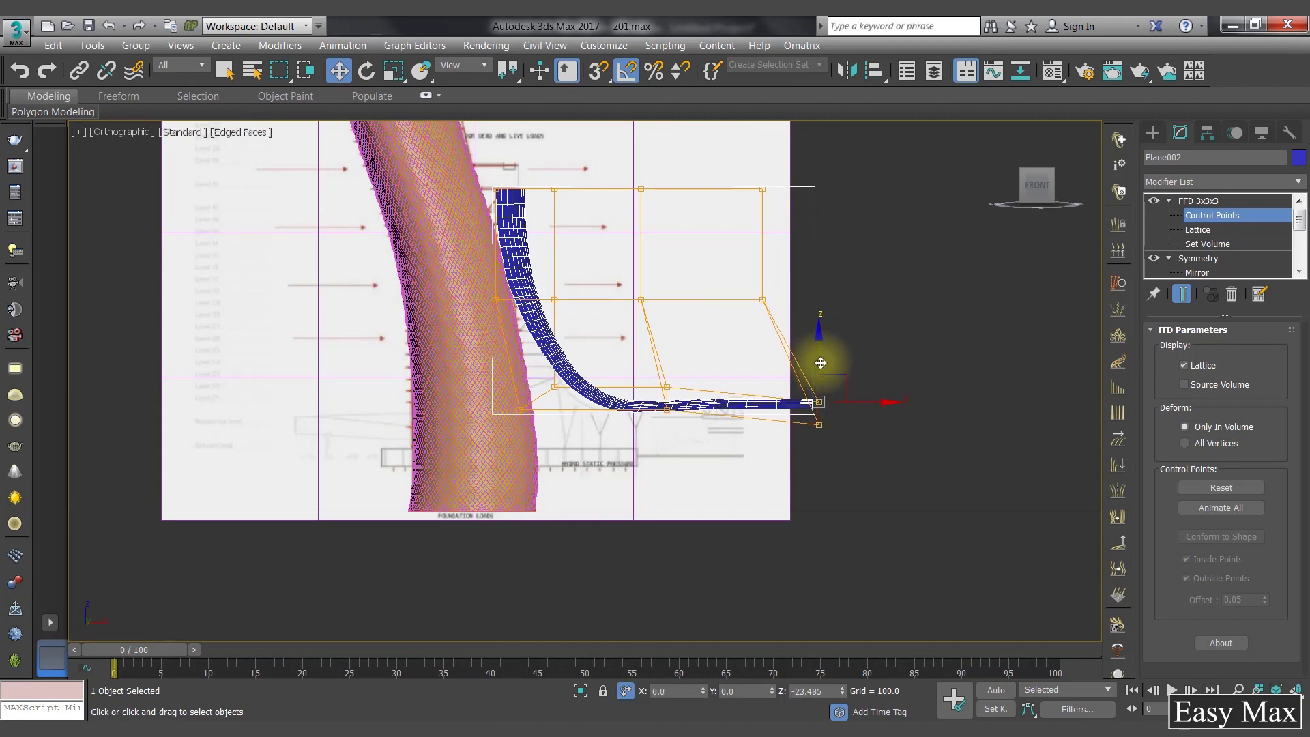
drag(664, 355, 523, 399)
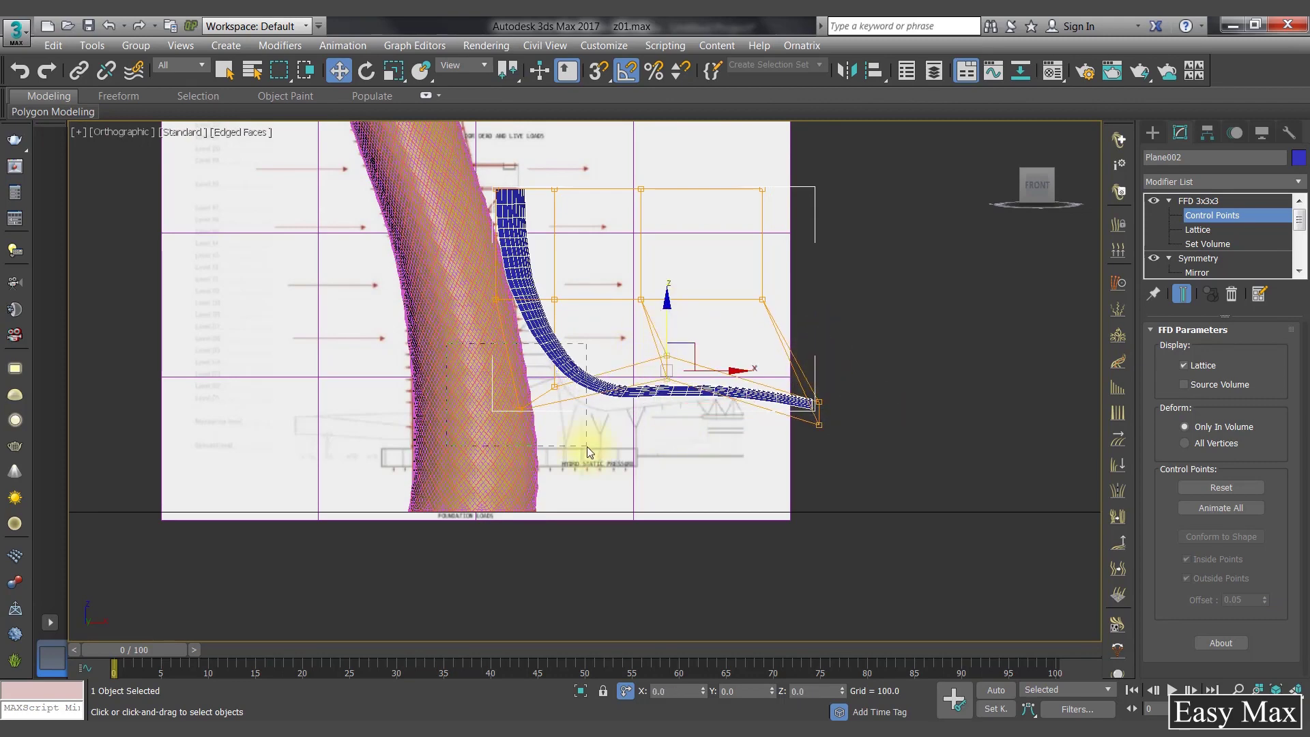
drag(529, 352, 529, 386)
drag(589, 442, 561, 433)
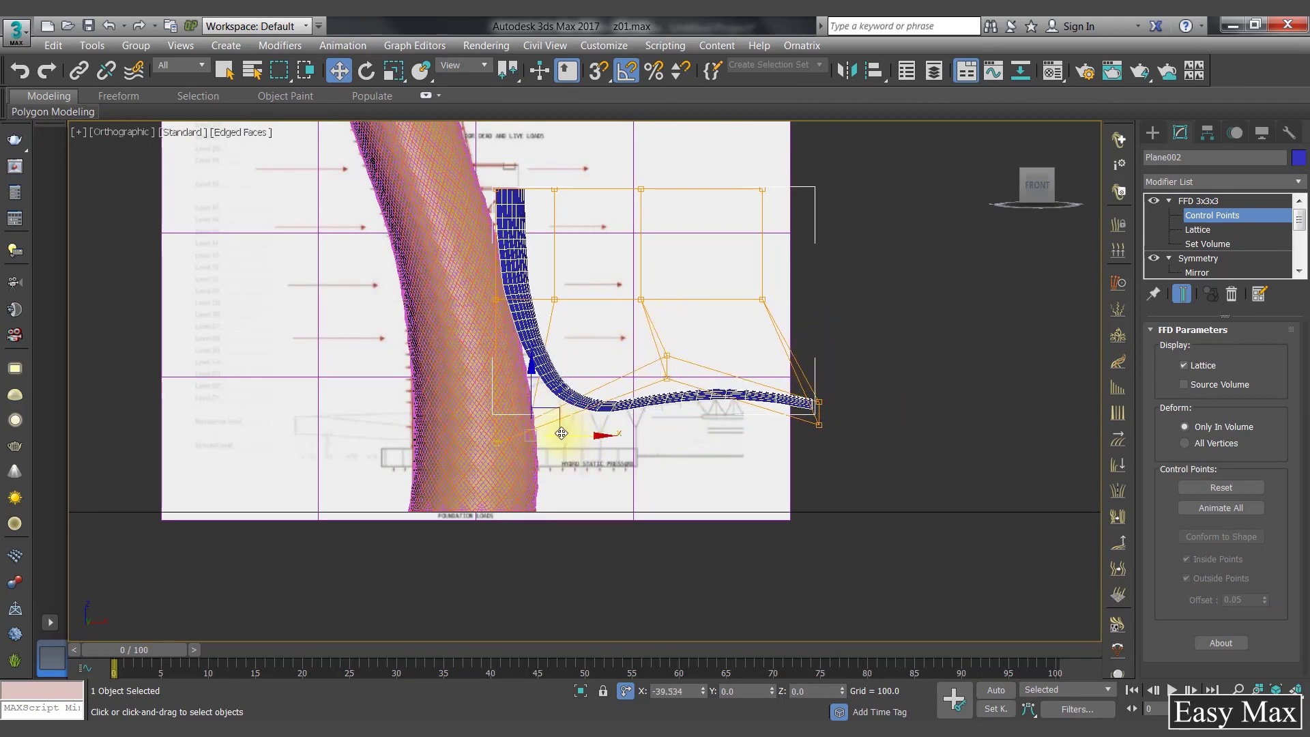
Step: Scale the FFD control points to flare the canopy's lower part and curve its free end, then leave control-point editing
alt+middle_drag(637, 426, 594, 477)
click(387, 75)
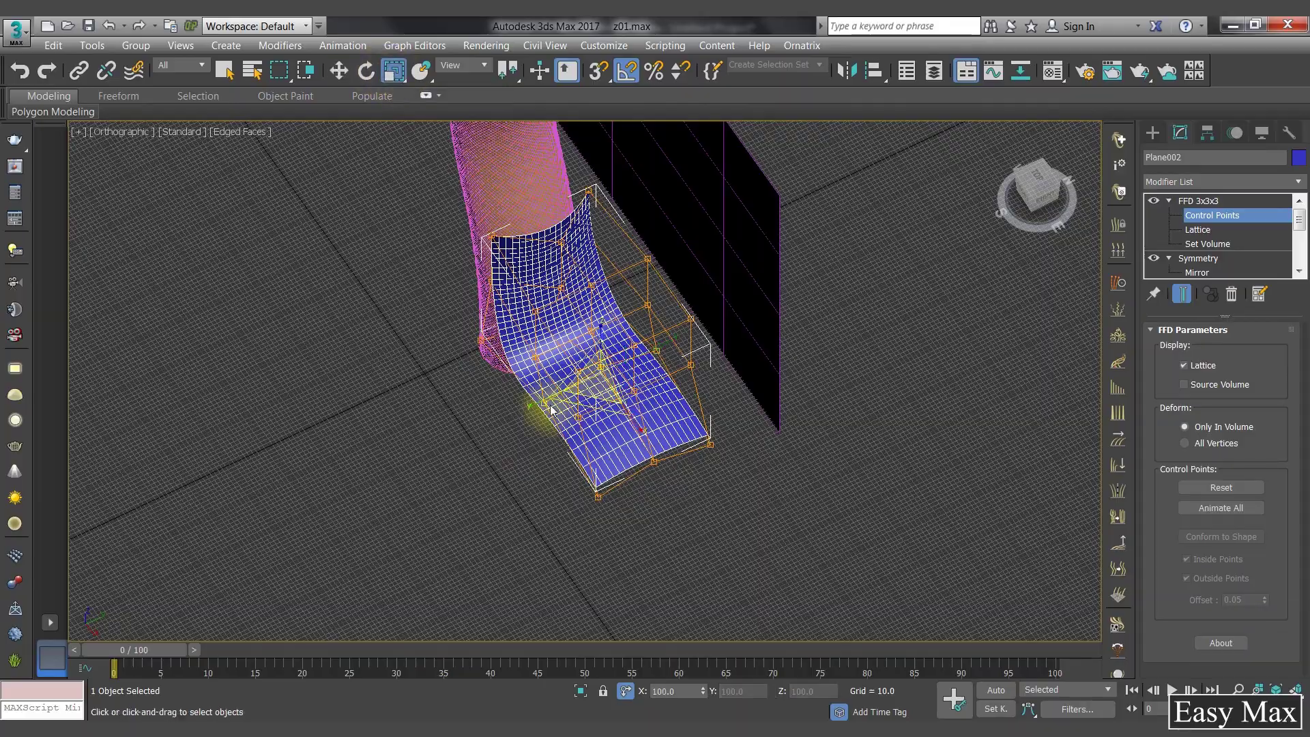
key(f)
alt+middle_drag(739, 467, 647, 408)
scroll(647, 408, down, 4)
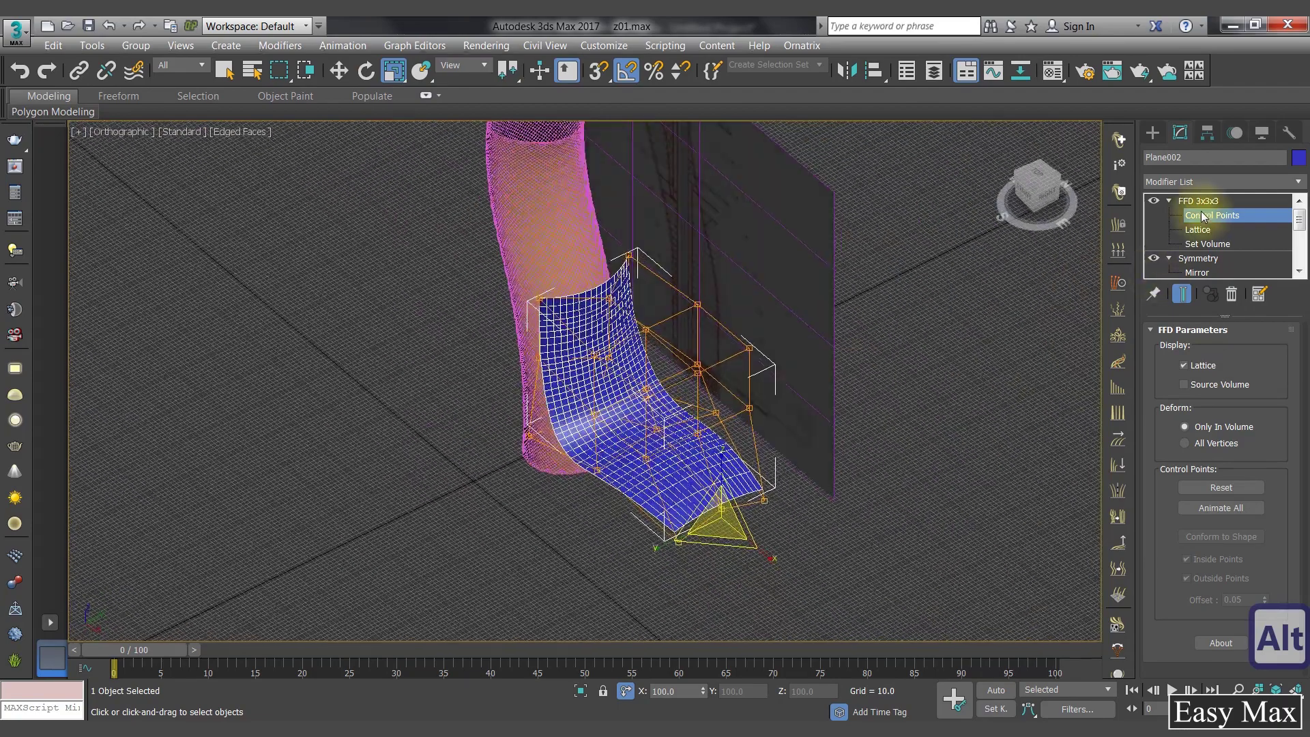
click(1195, 213)
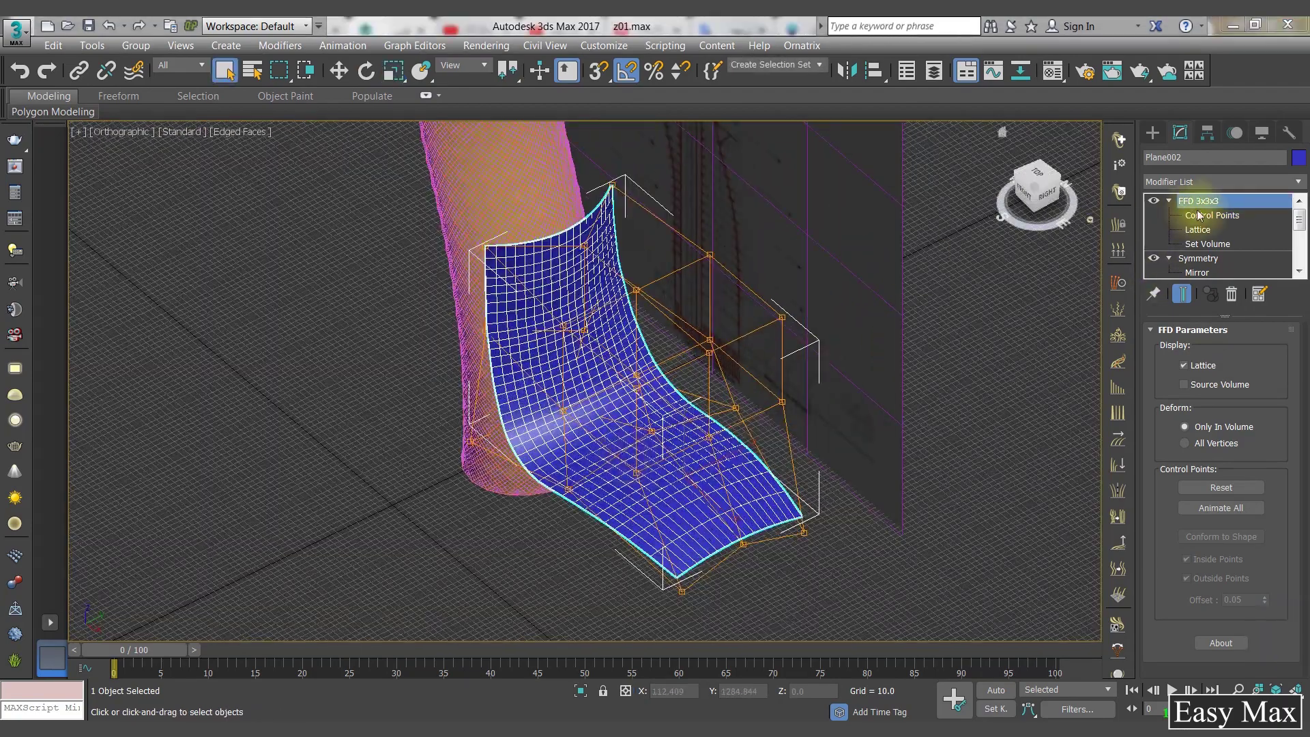
Step: Add an Edit Poly modifier to the canopy above FFD 3x3x3
click(1216, 183)
click(1214, 182)
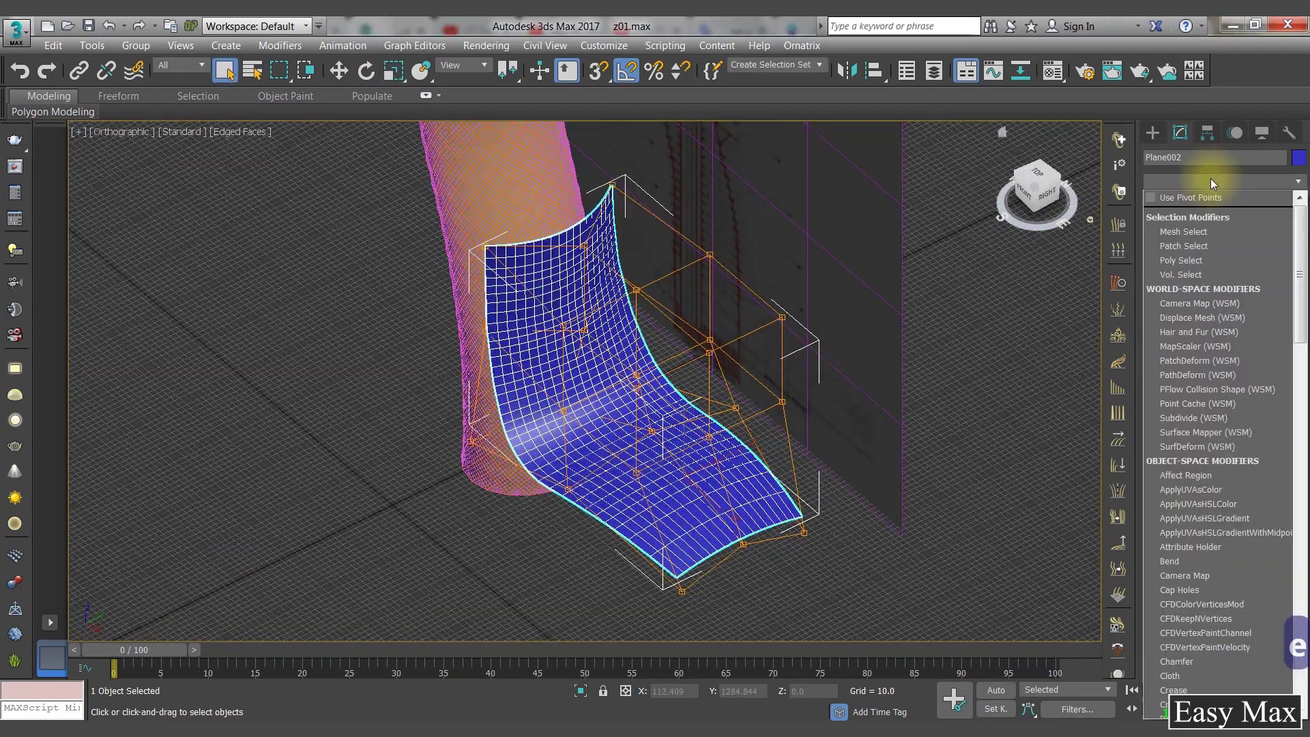
click(1226, 236)
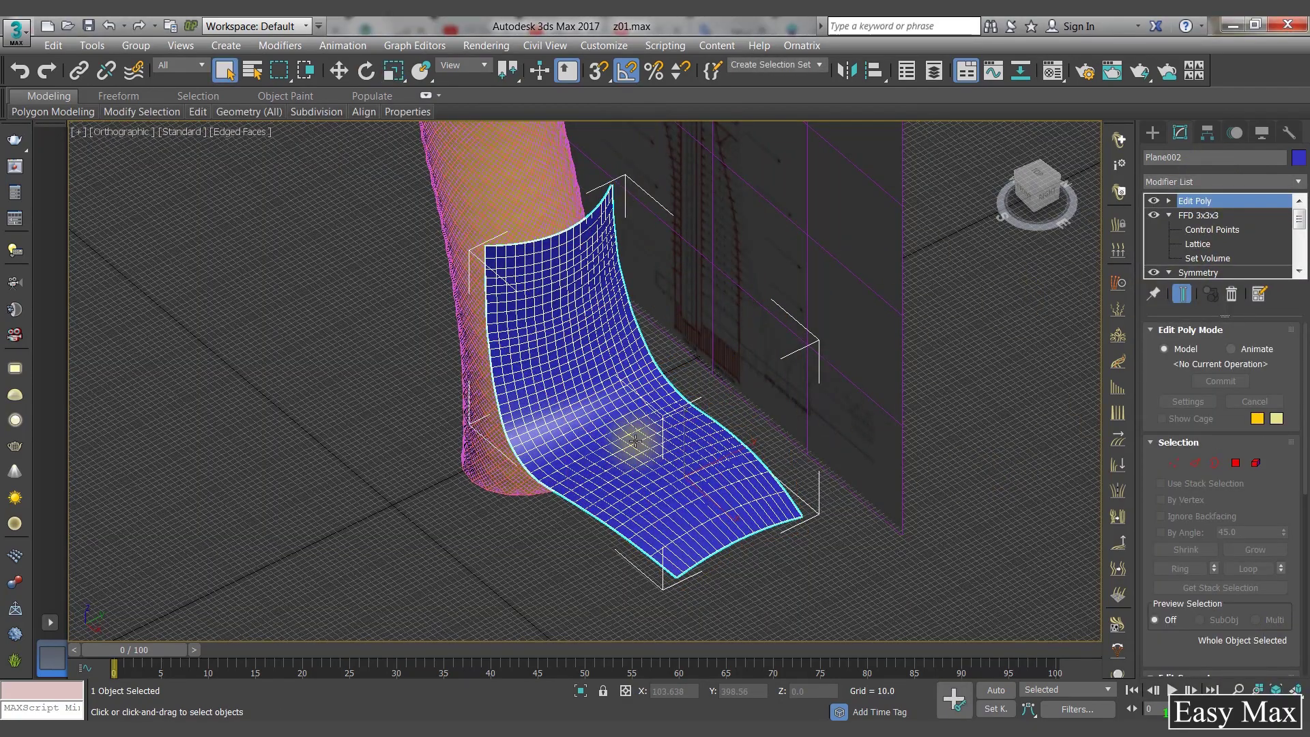
Step: Clone the canopy in place as a Copy named Plane003 and give the copy a teal object color
key(ctrl+c)
key(ctrl+v)
click(584, 333)
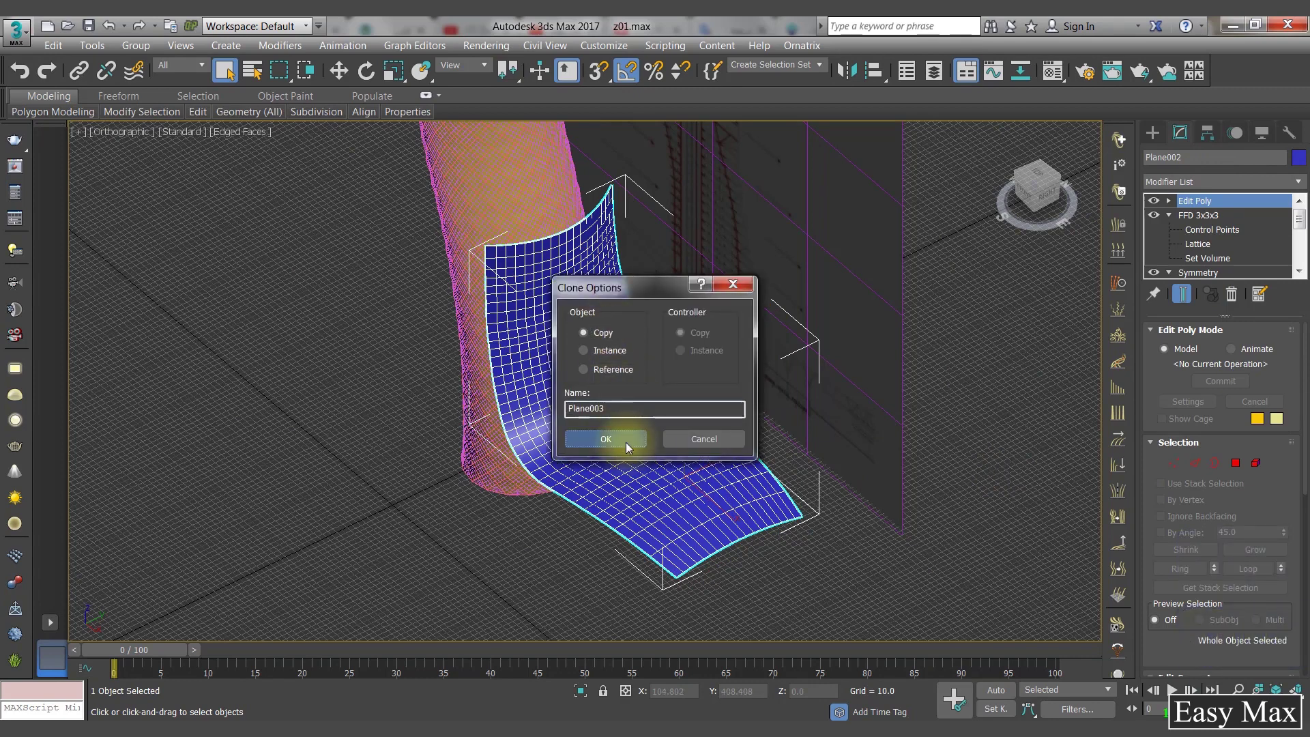
click(628, 443)
click(1299, 158)
click(690, 370)
click(747, 467)
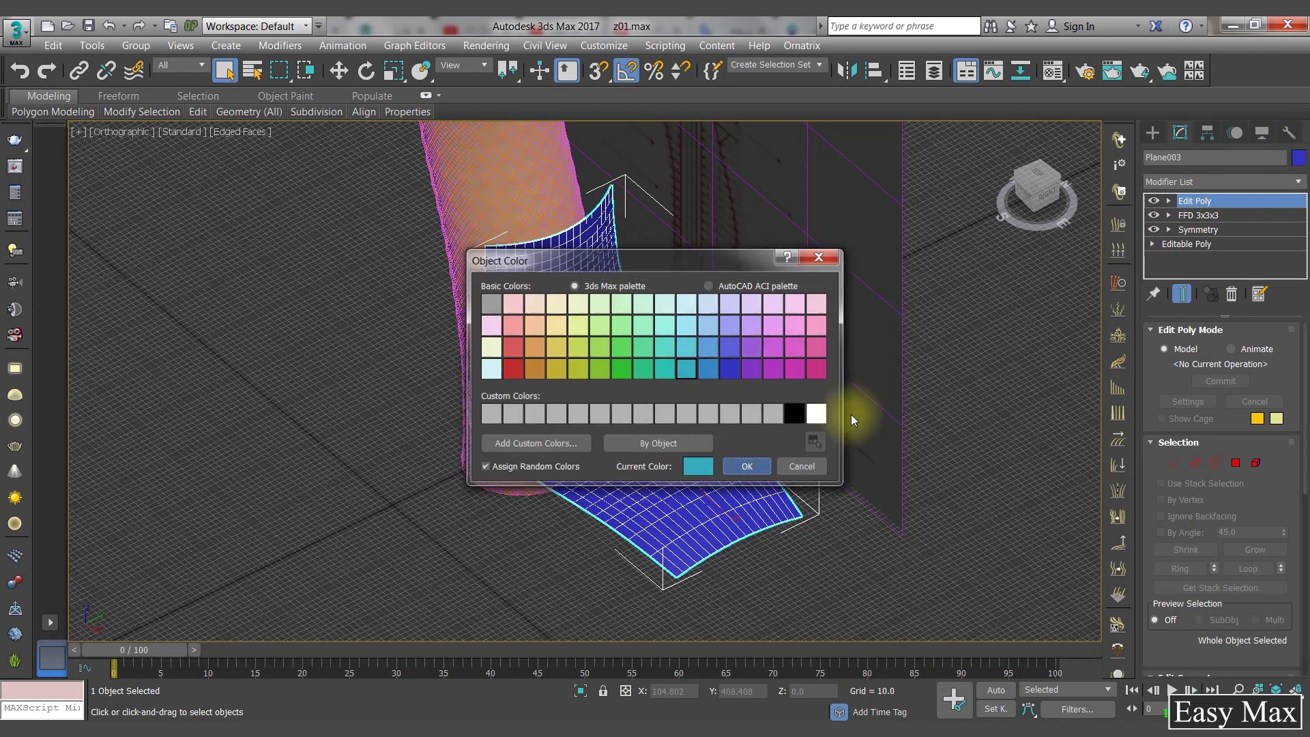
key(w)
drag(724, 458, 651, 486)
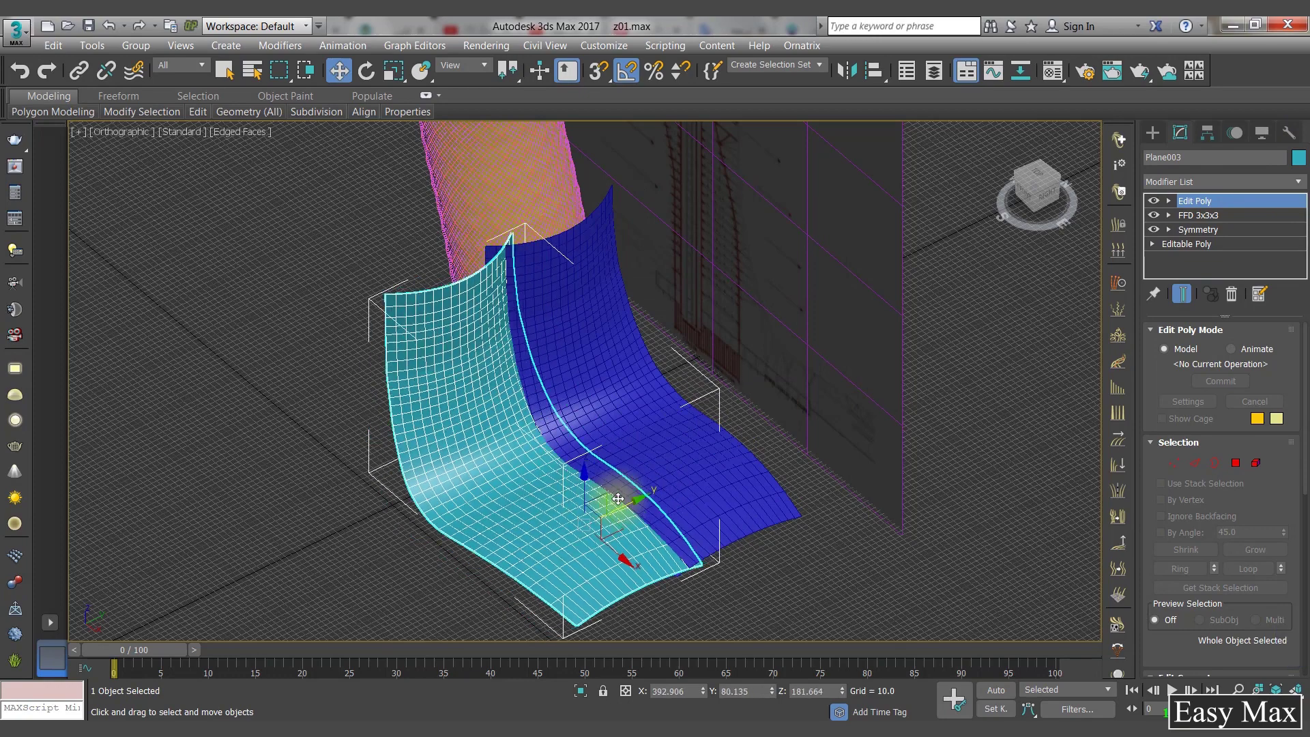
key(ctrl+z)
Step: Hide the teal canopy copy and select the original blue canopy
right_click(650, 439)
click(699, 384)
click(670, 443)
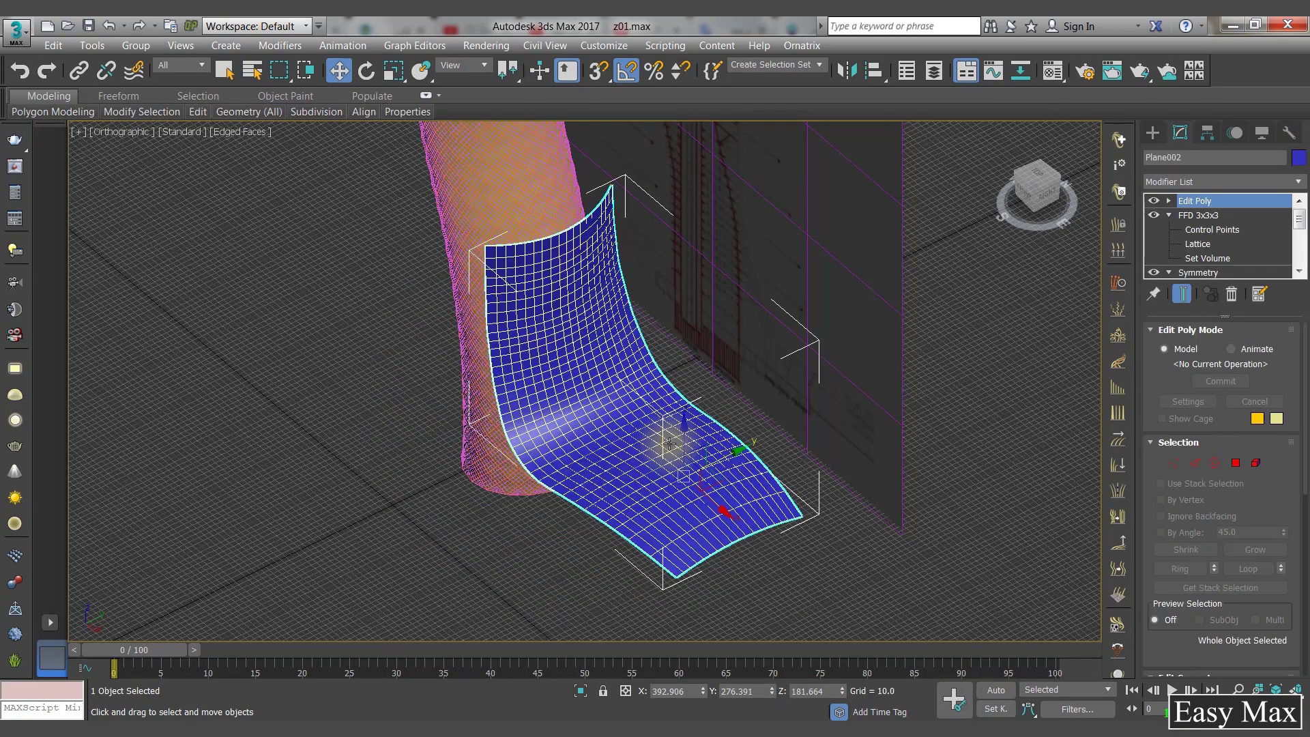
Step: Select the edge rings of the two outermost face rows at the canopy's free end and connect them with 1 segment
click(1196, 462)
scroll(687, 448, up, 5)
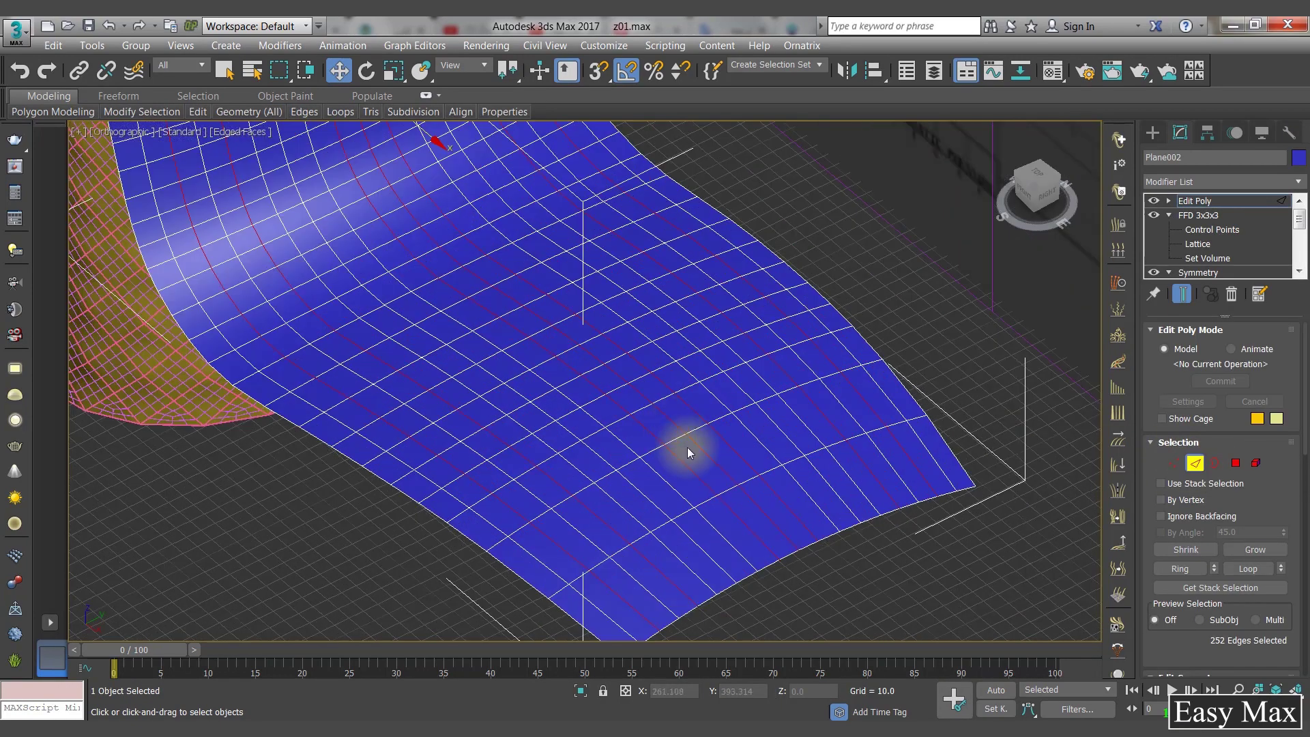
click(720, 464)
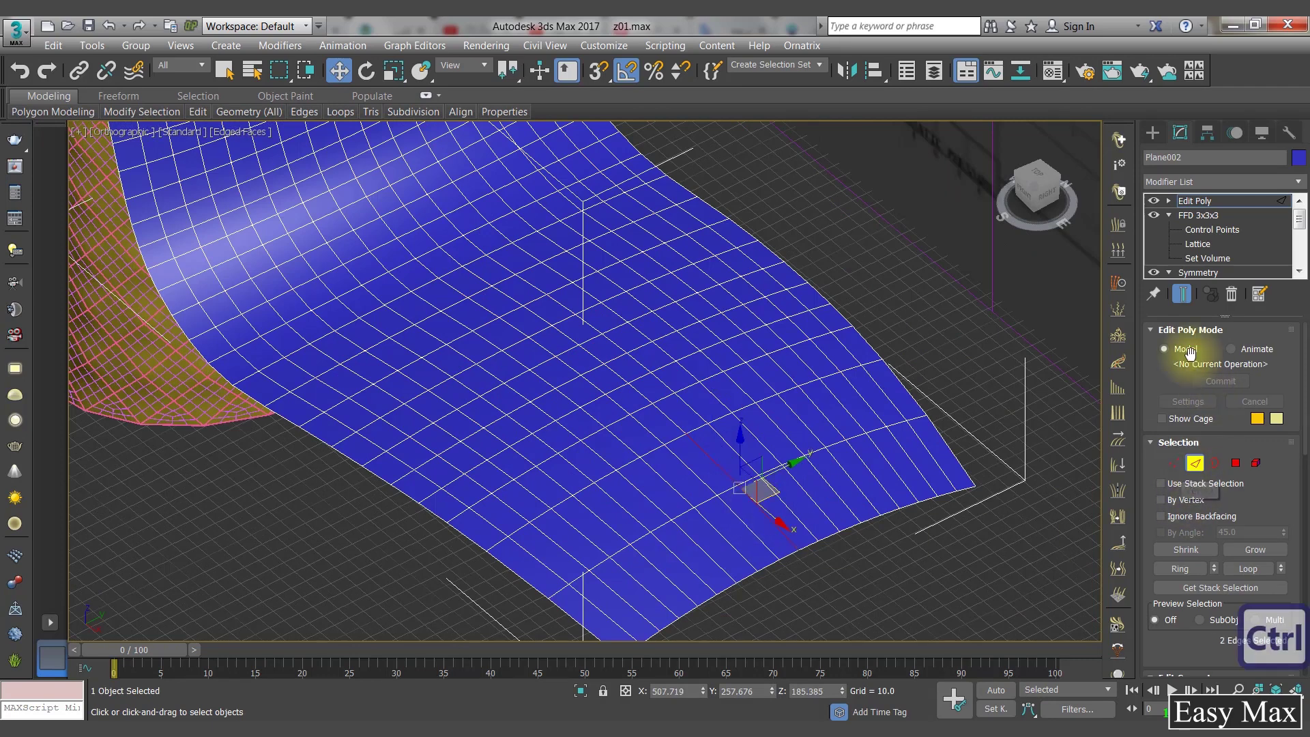
scroll(1187, 478, down, 2)
click(1169, 532)
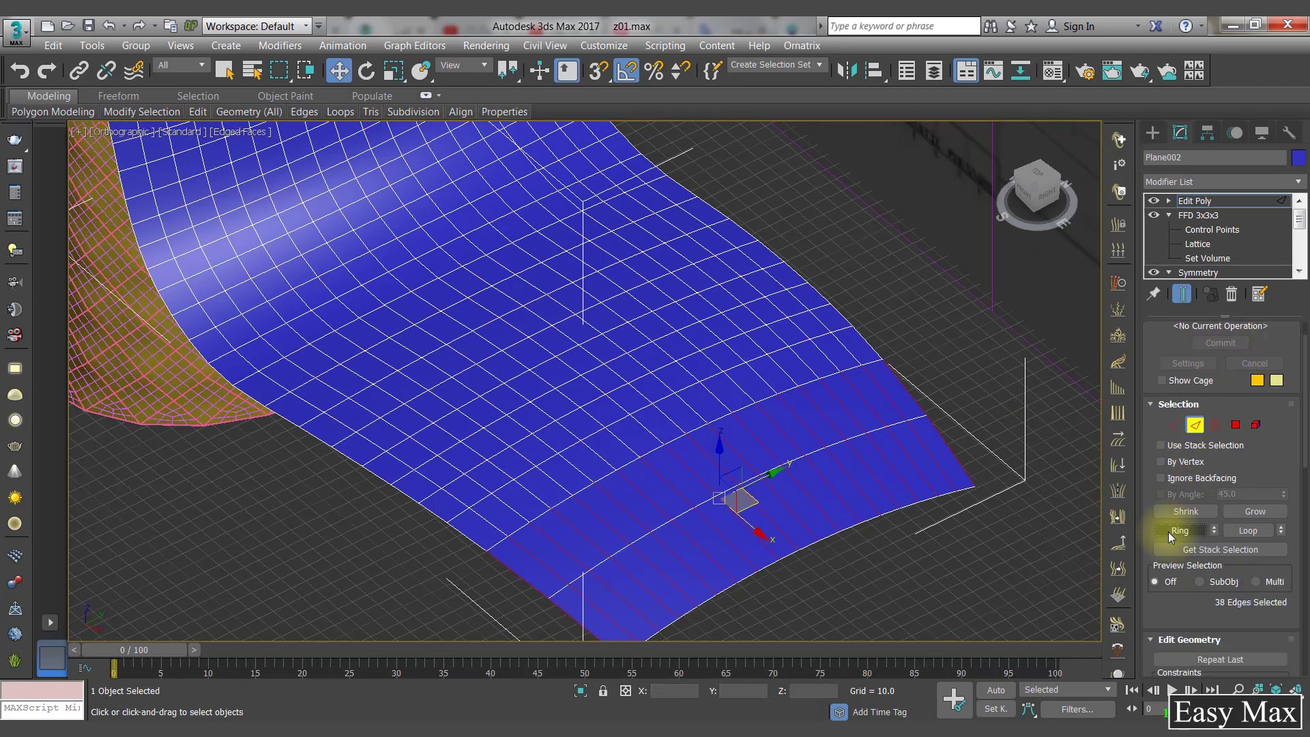
right_click(570, 528)
click(453, 667)
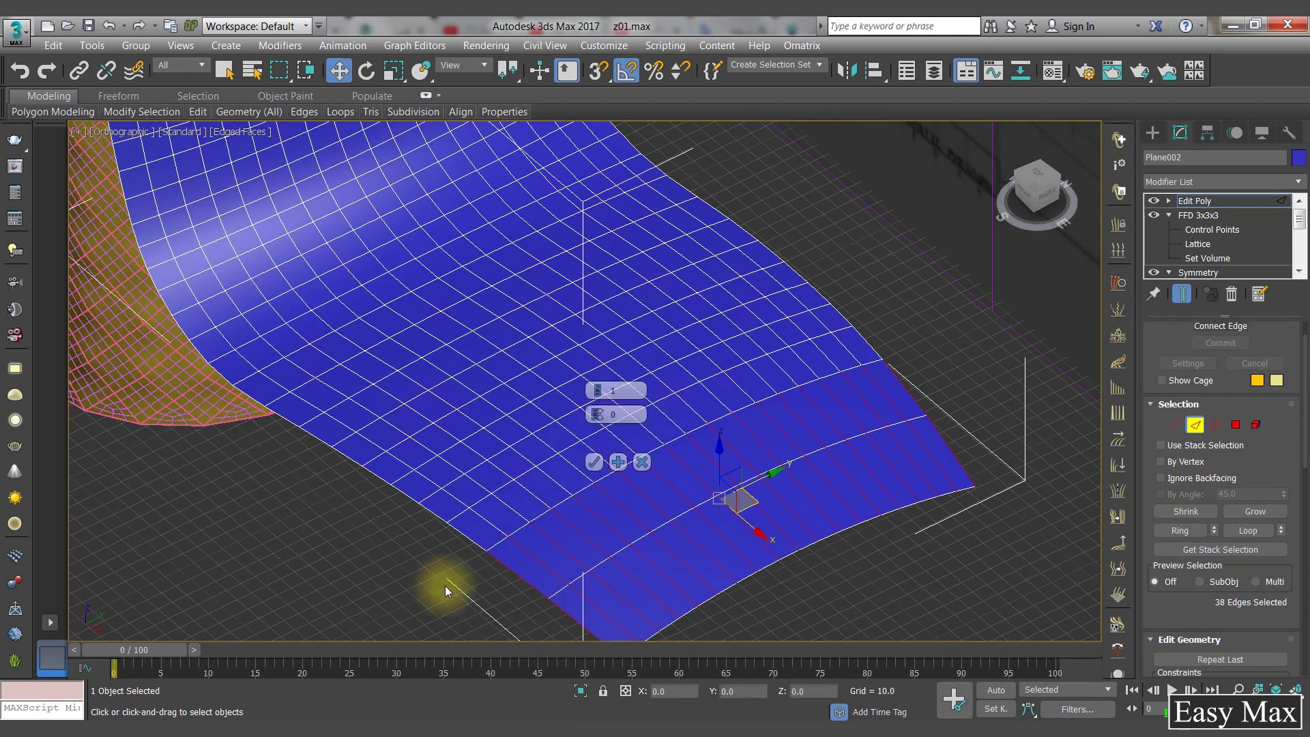
click(594, 462)
click(1195, 425)
Step: Turn to the right view and examine the canopy's shape in the tower reference photo in Windows Photo Viewer
alt+middle_drag(643, 352, 548, 343)
click(1041, 191)
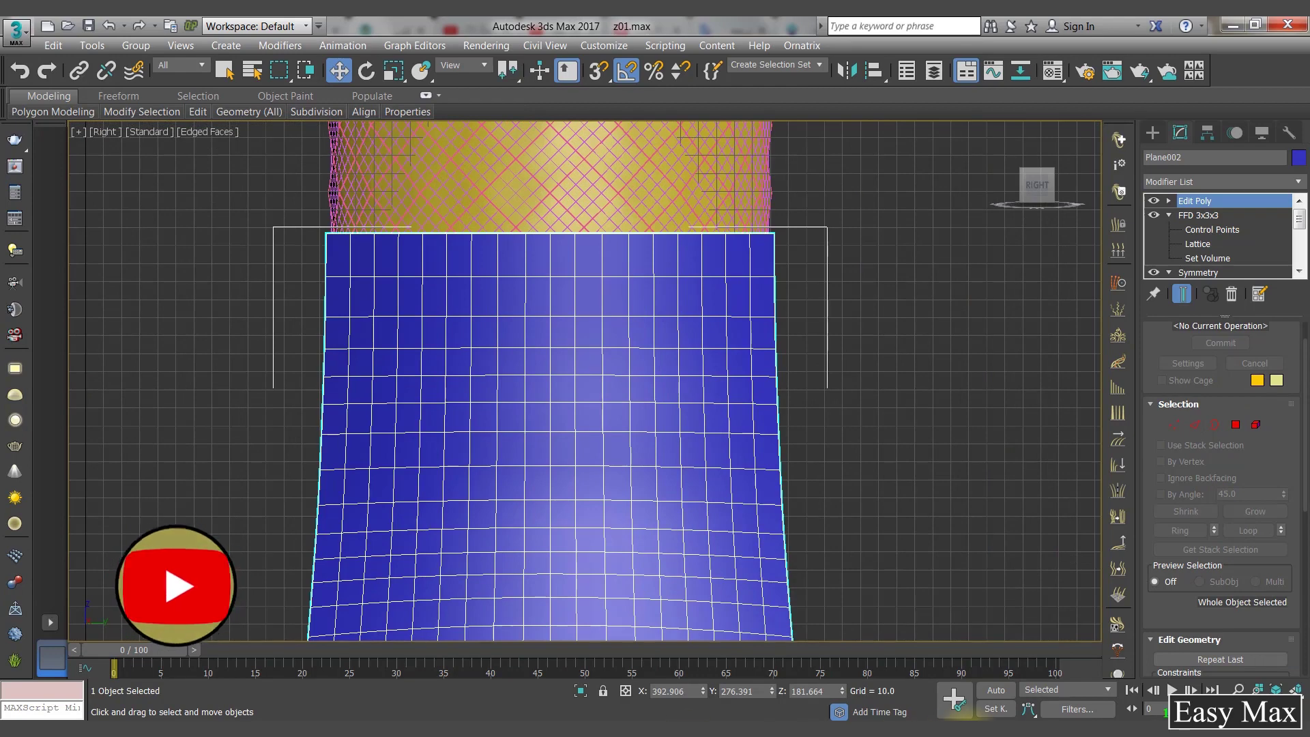
click(972, 727)
click(1048, 658)
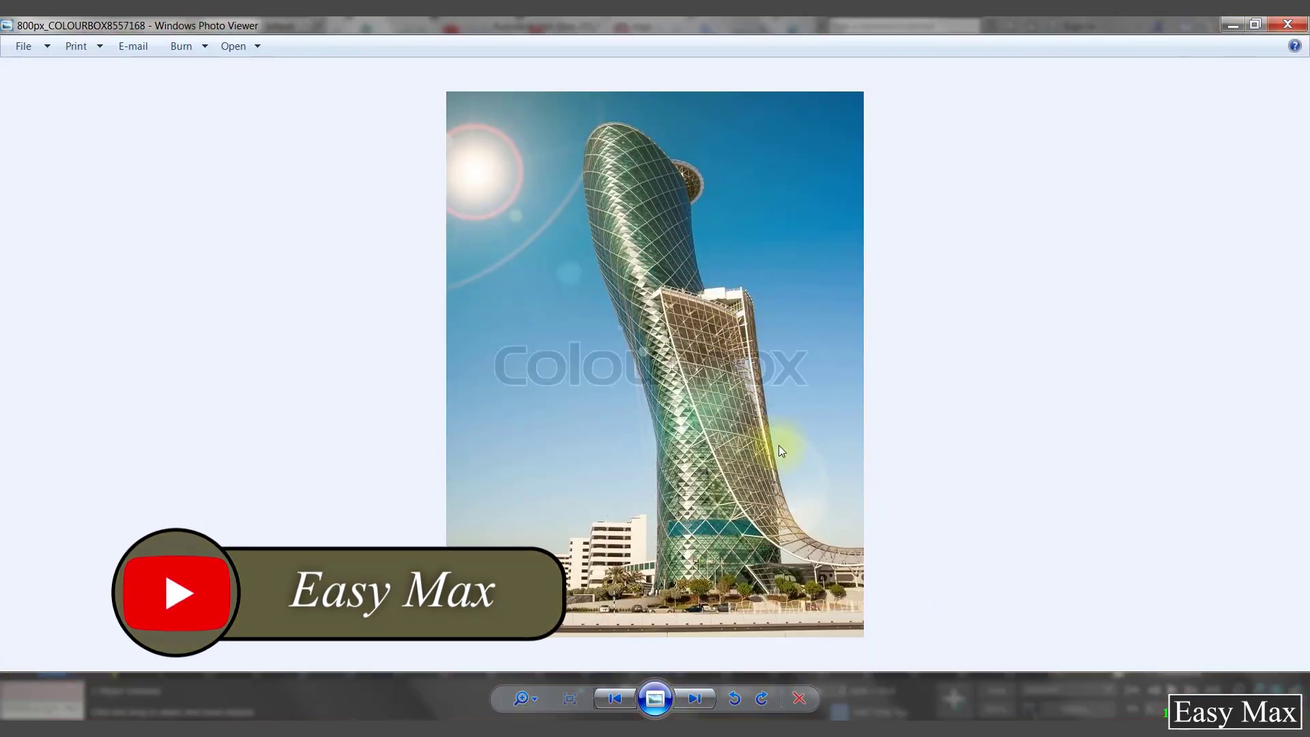
click(1288, 25)
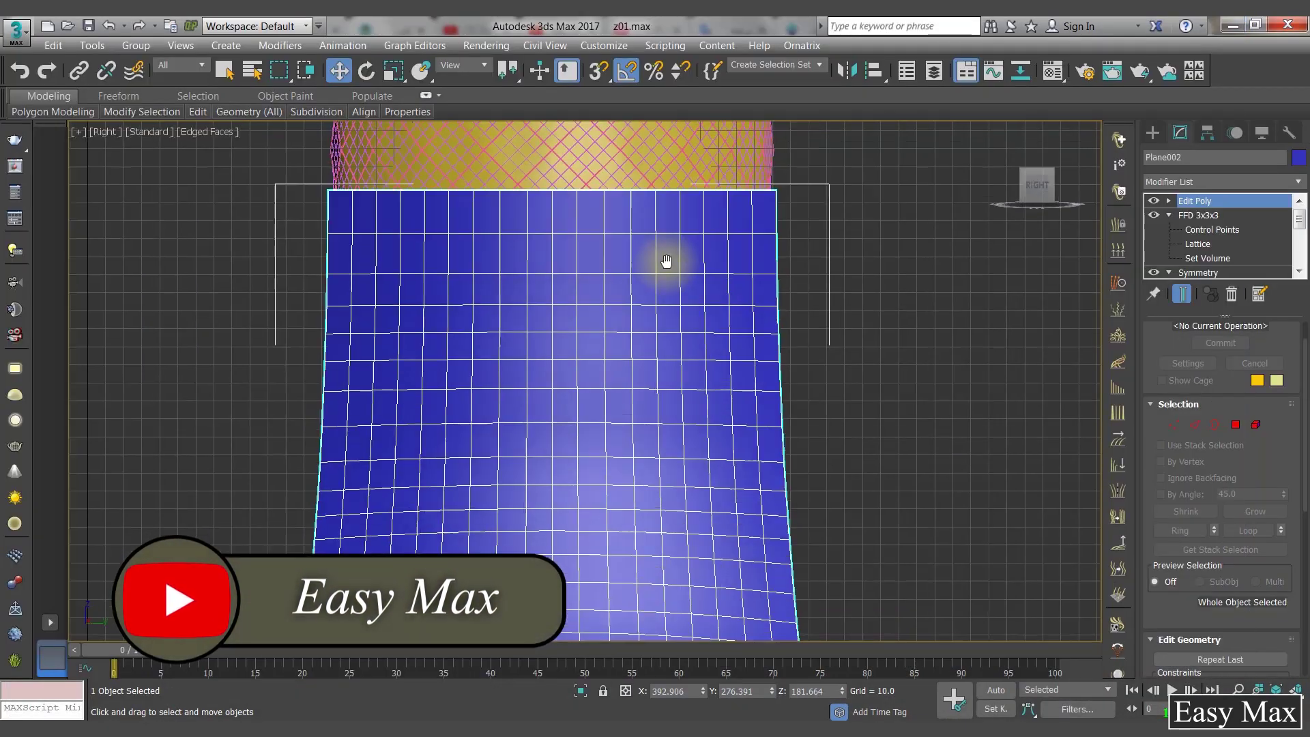
scroll(666, 263, down, 3)
click(1152, 134)
click(1173, 156)
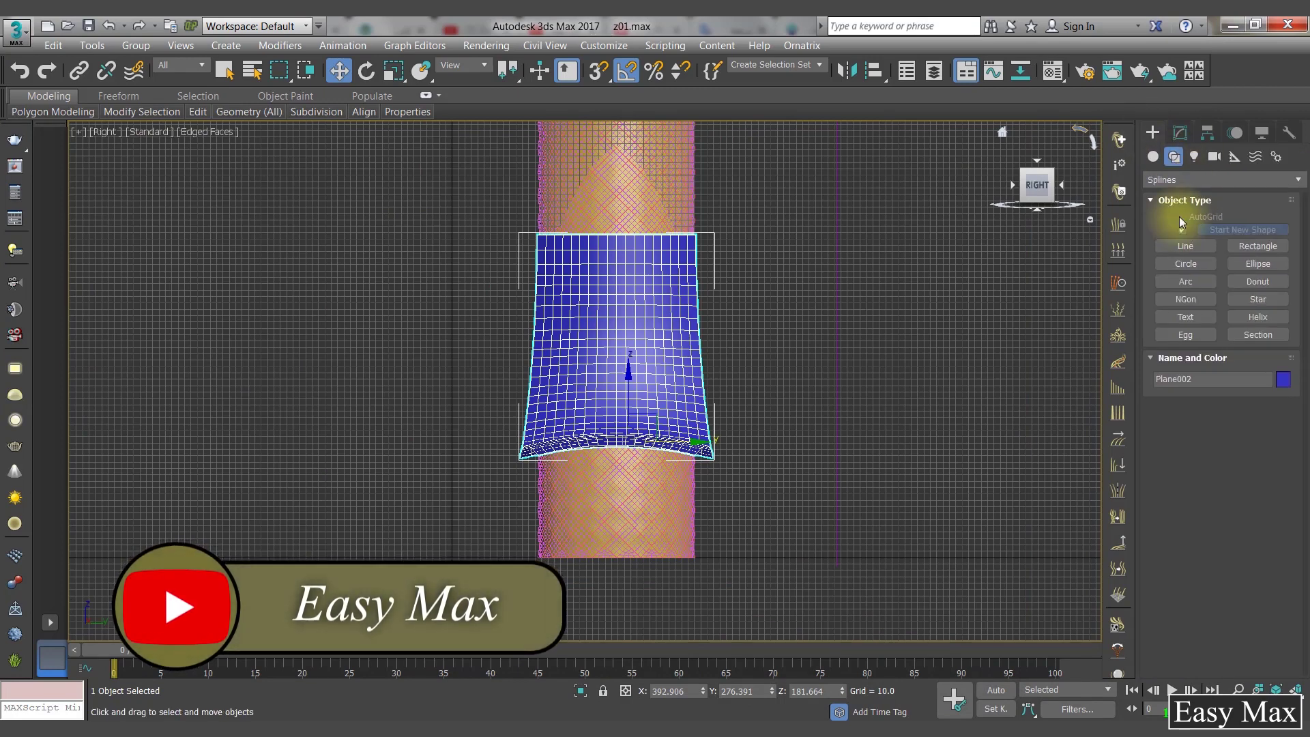
click(1186, 246)
middle_drag(591, 237, 611, 290)
scroll(611, 290, up, 4)
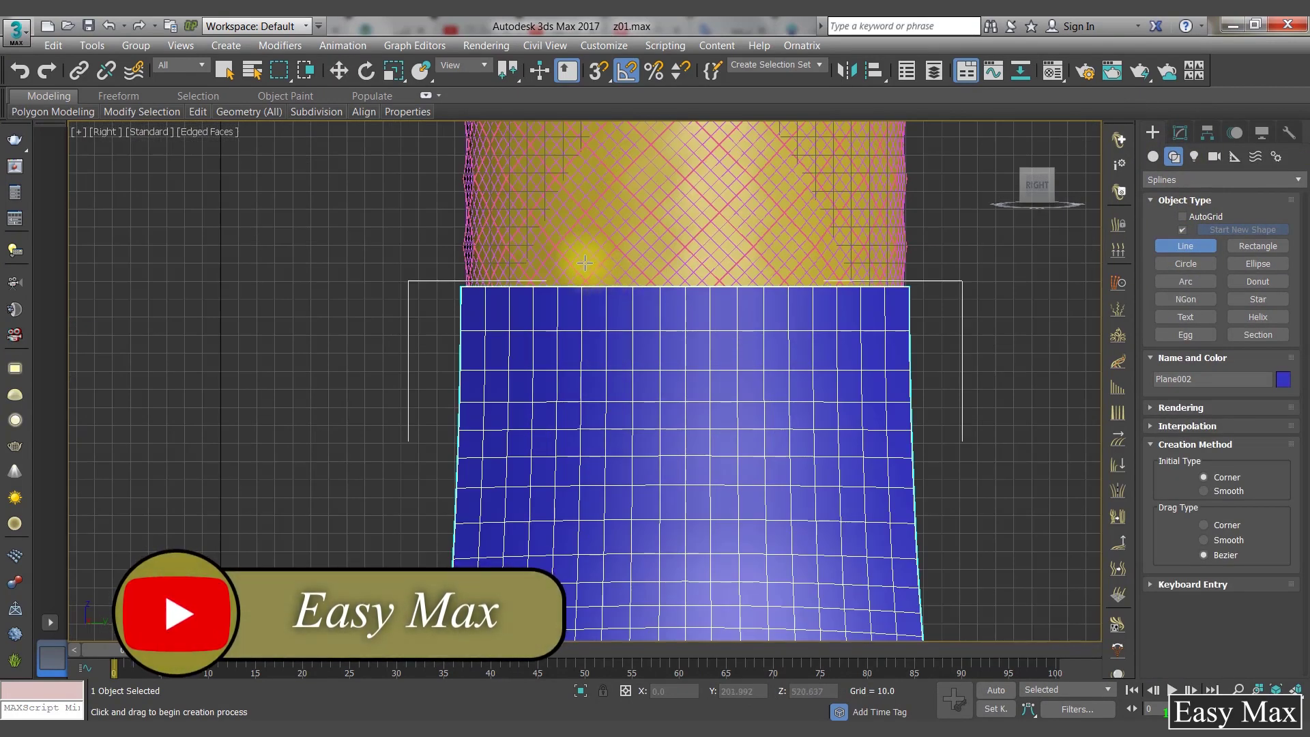
click(585, 263)
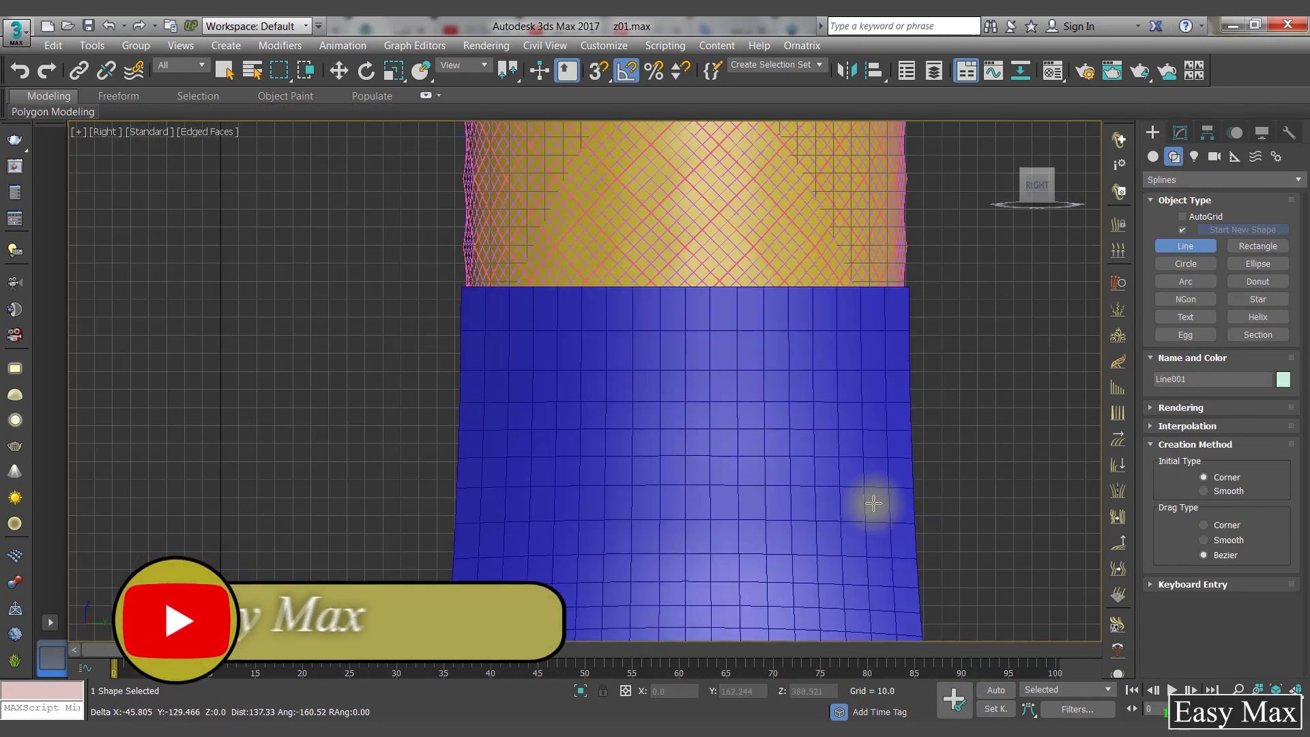
scroll(831, 424, down, 4)
alt+middle_drag(831, 424, 694, 465)
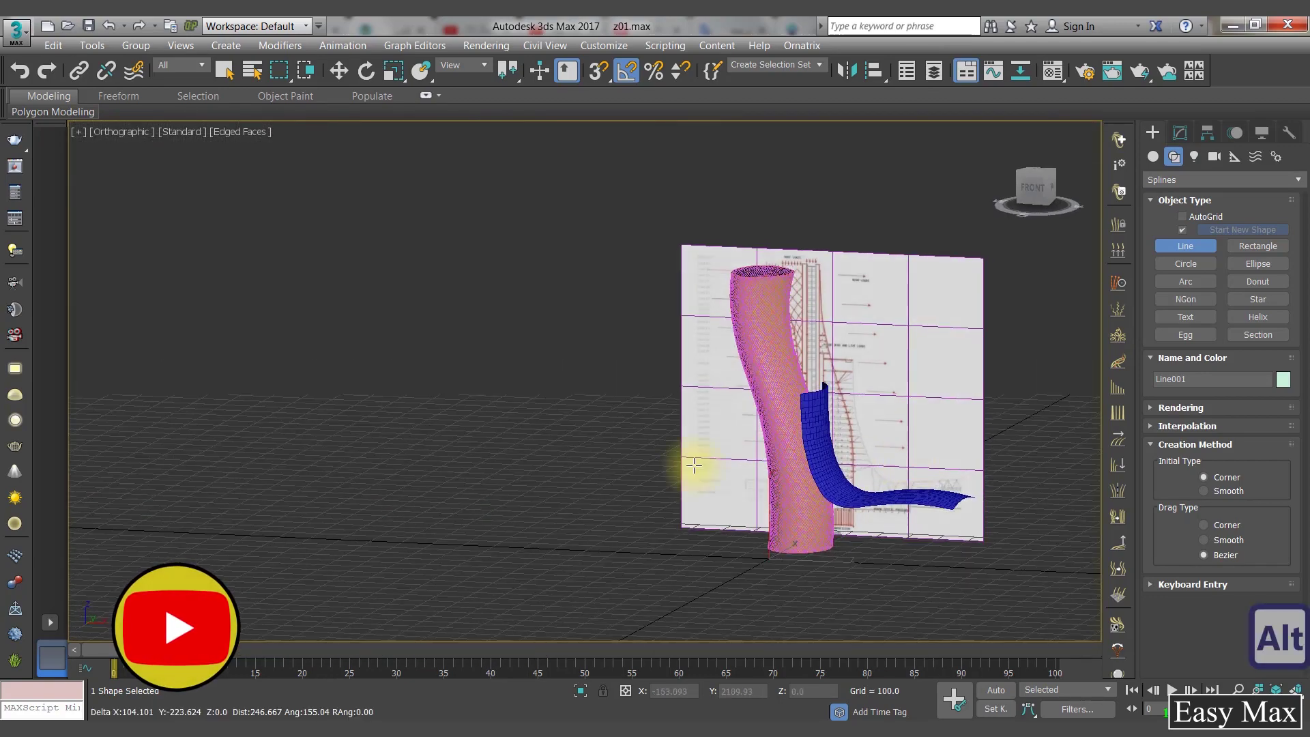
key(Delete)
Step: Select the tower, canopy and reference planes together and move them in the negative X direction, behind the construction plane
right_click(1000, 265)
drag(1029, 588, 703, 344)
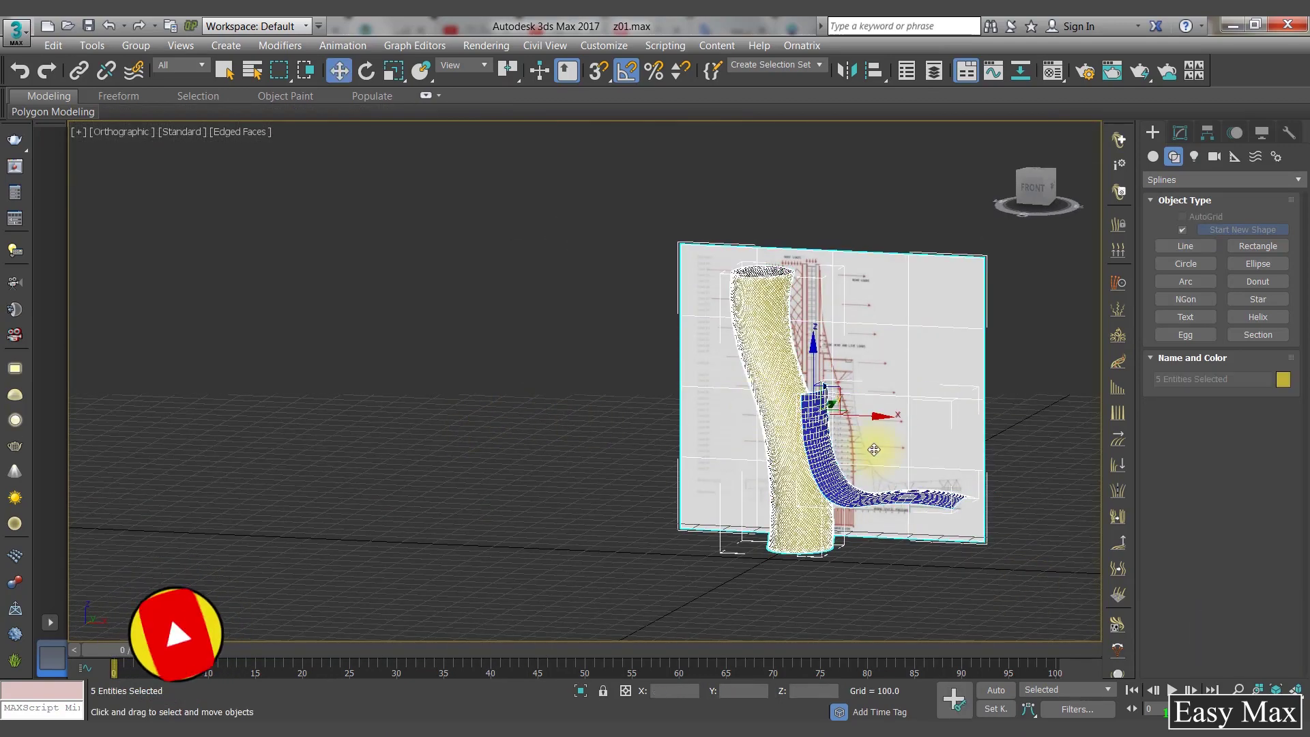
drag(865, 424, 616, 381)
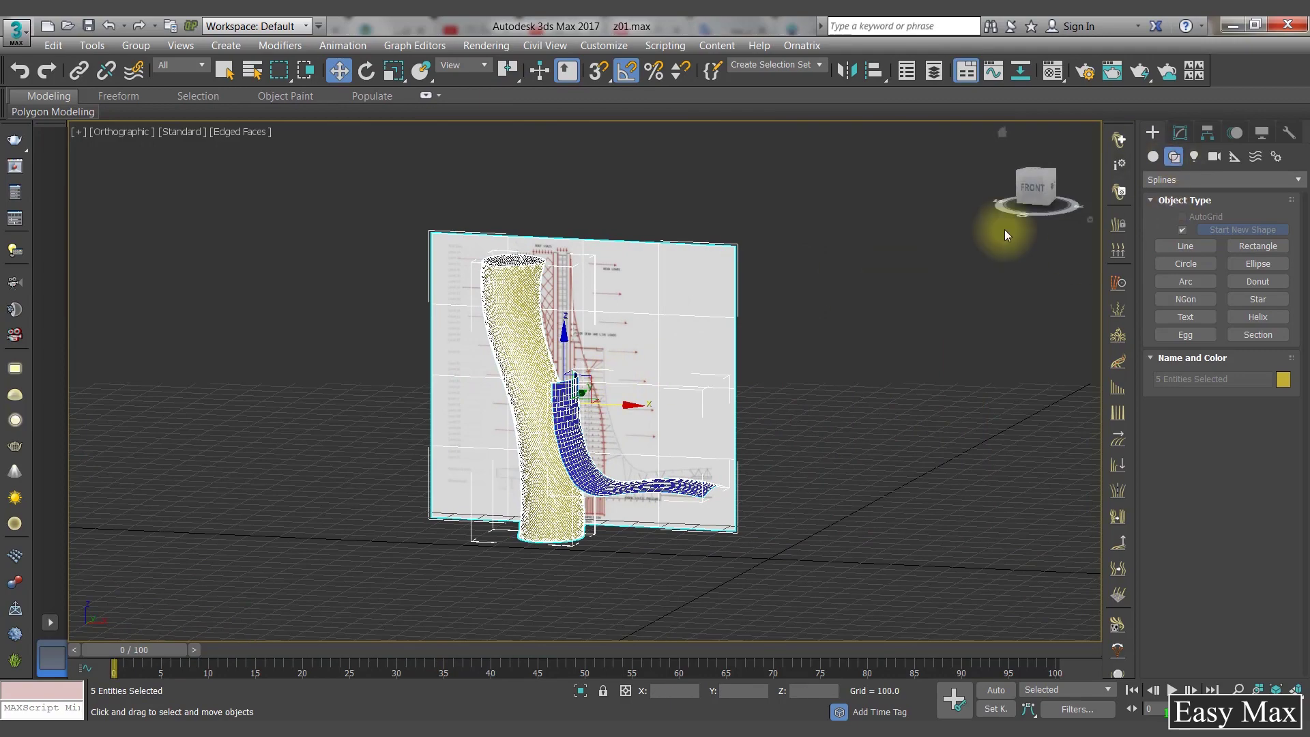
Step: Draw a three-point line in the right view from just above the canopy's upper edge, slanting down to its middle
click(1053, 188)
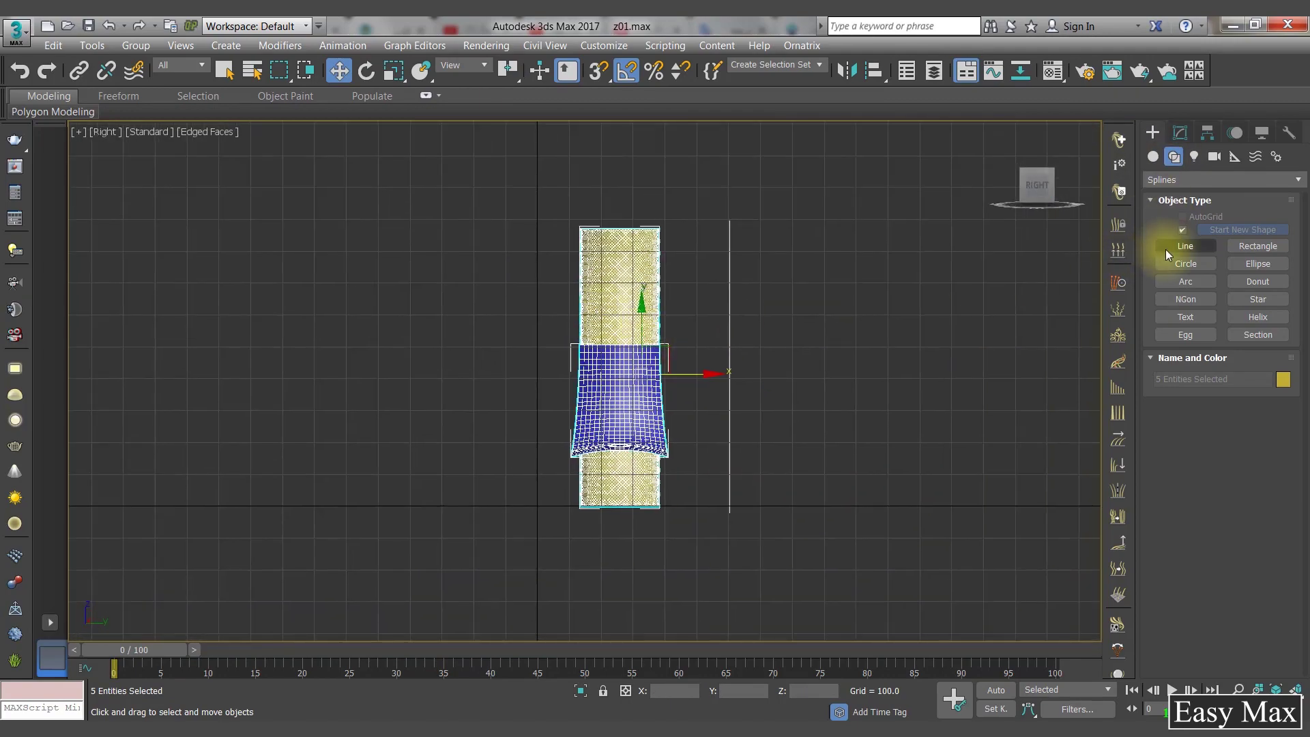
click(1174, 246)
scroll(609, 382, up, 8)
scroll(560, 237, down, 3)
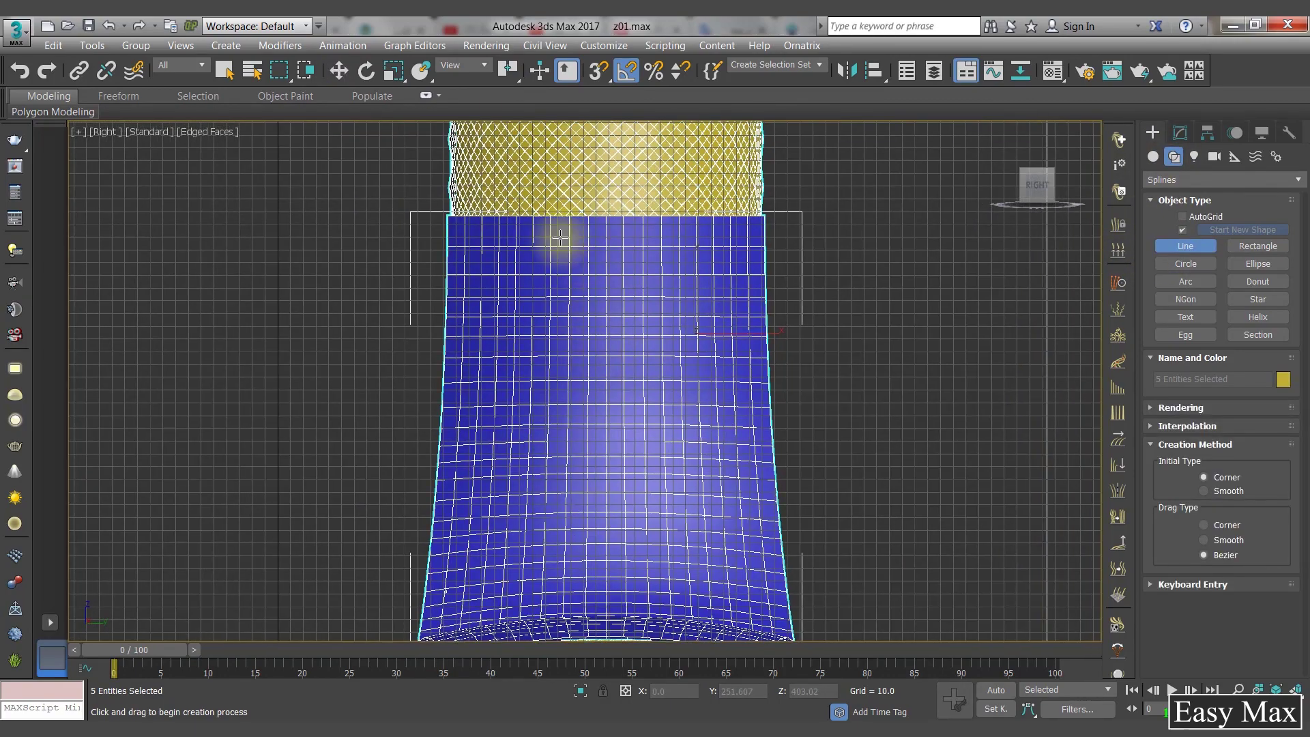
click(536, 210)
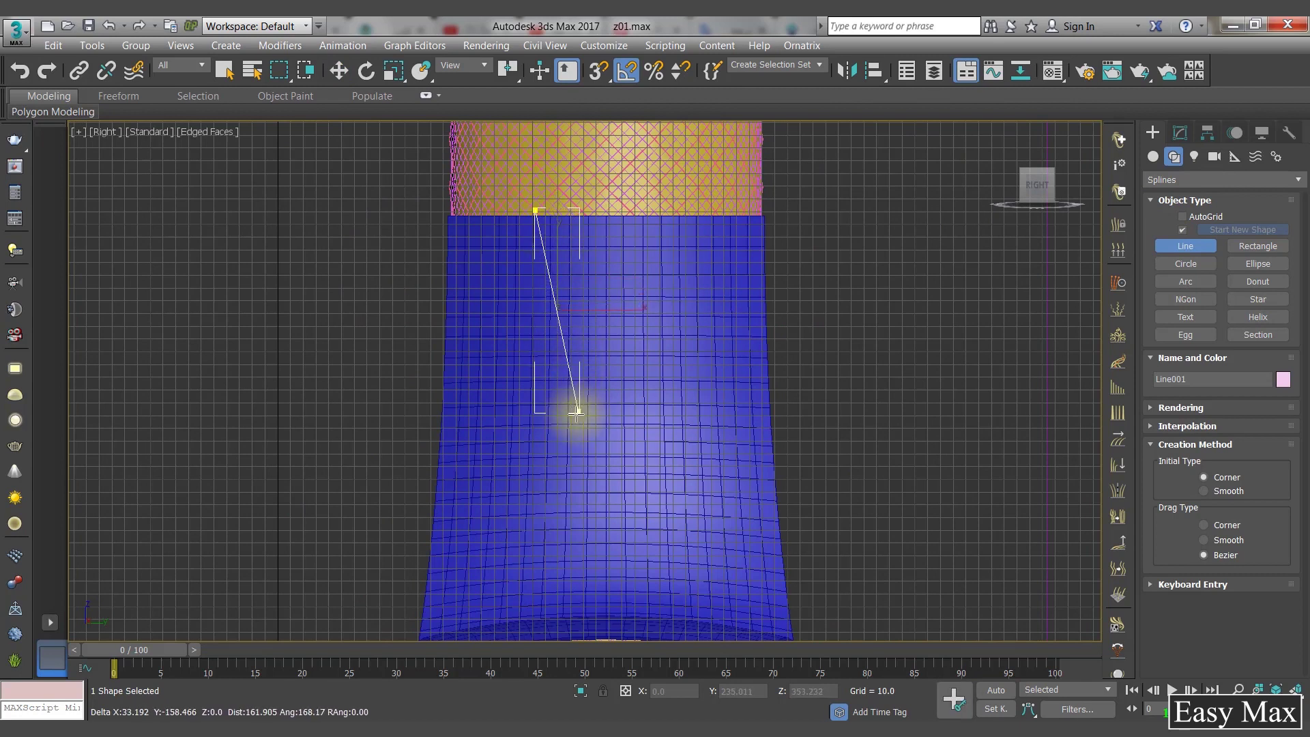
click(573, 423)
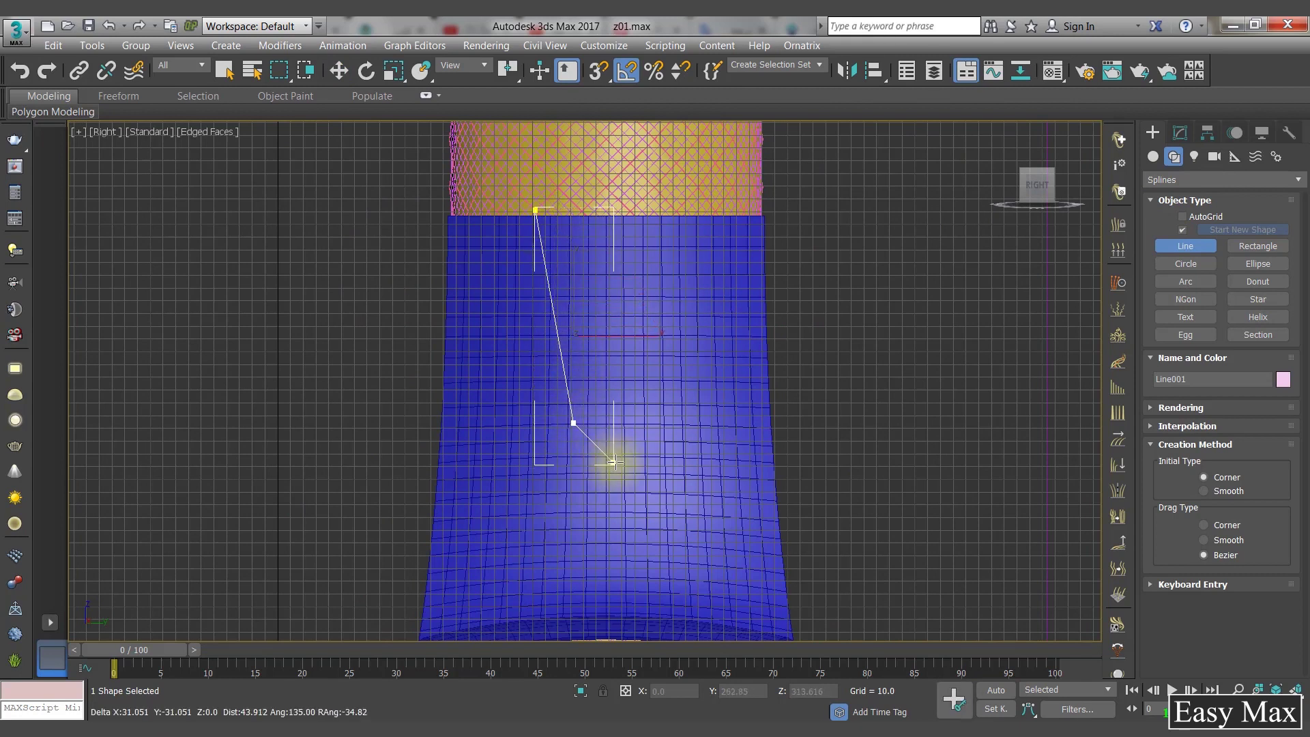
click(614, 463)
right_click(637, 459)
Step: Convert the line's middle vertex to Bezier and move it slightly up to bend the line into a smooth curve
click(1180, 131)
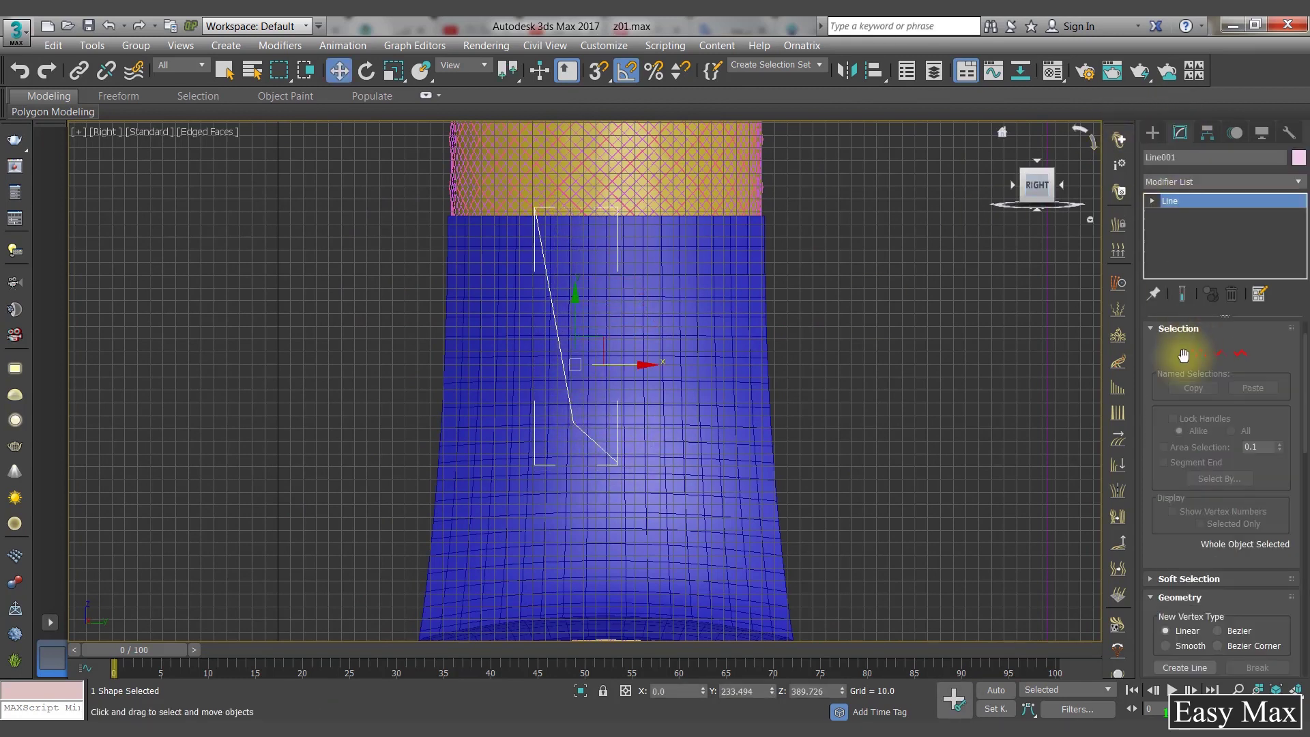
click(1183, 355)
click(573, 423)
right_click(569, 390)
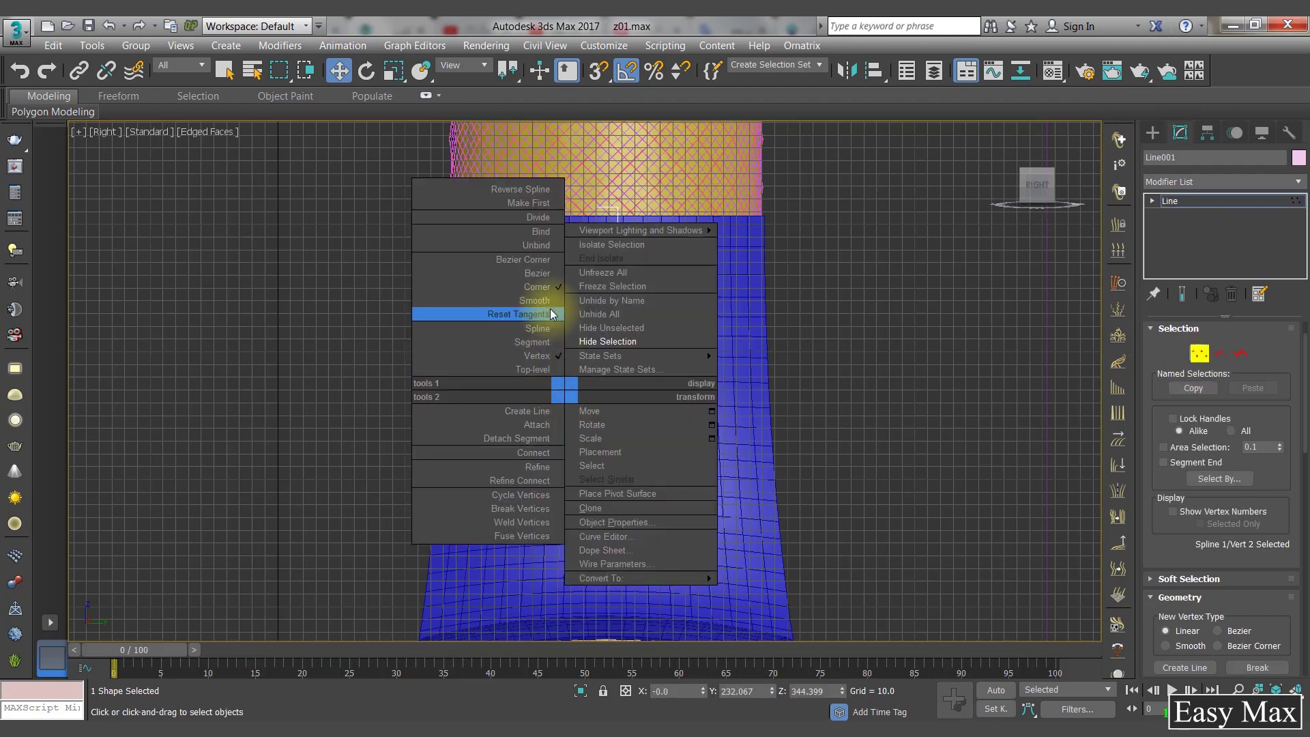
click(543, 301)
right_click(577, 404)
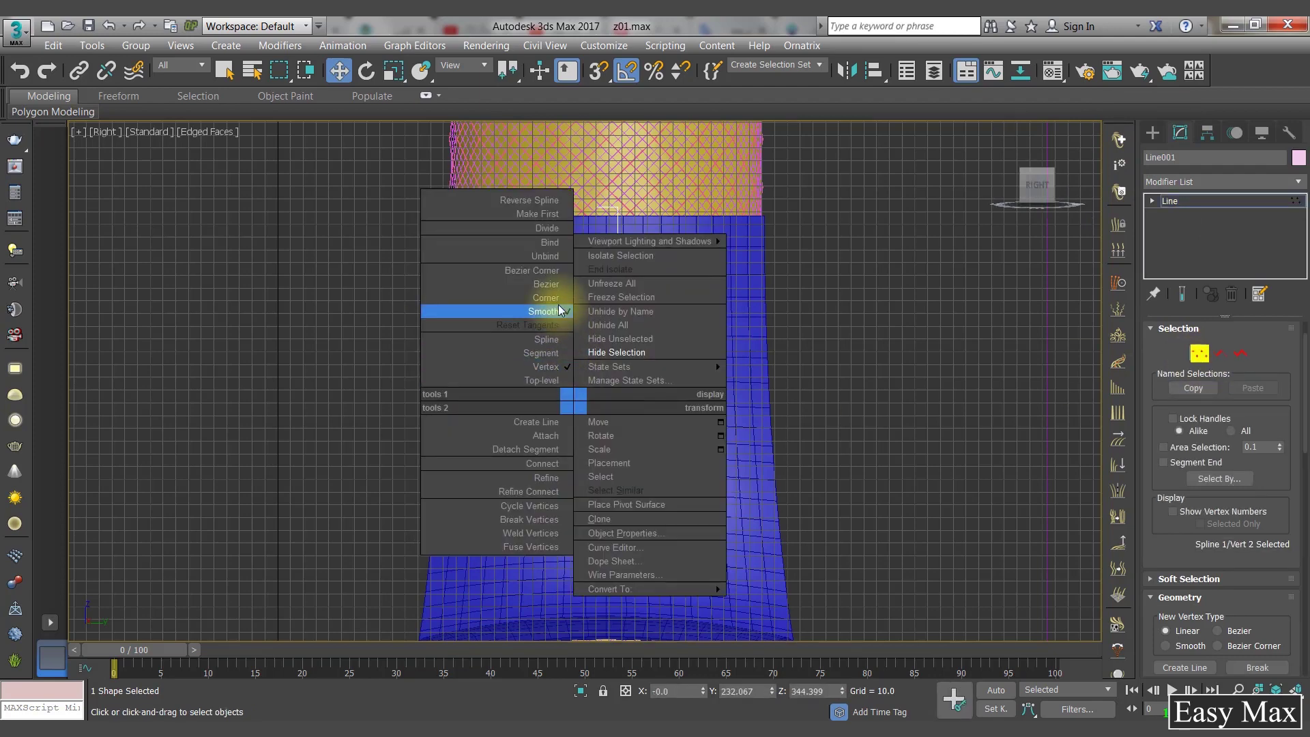
click(558, 285)
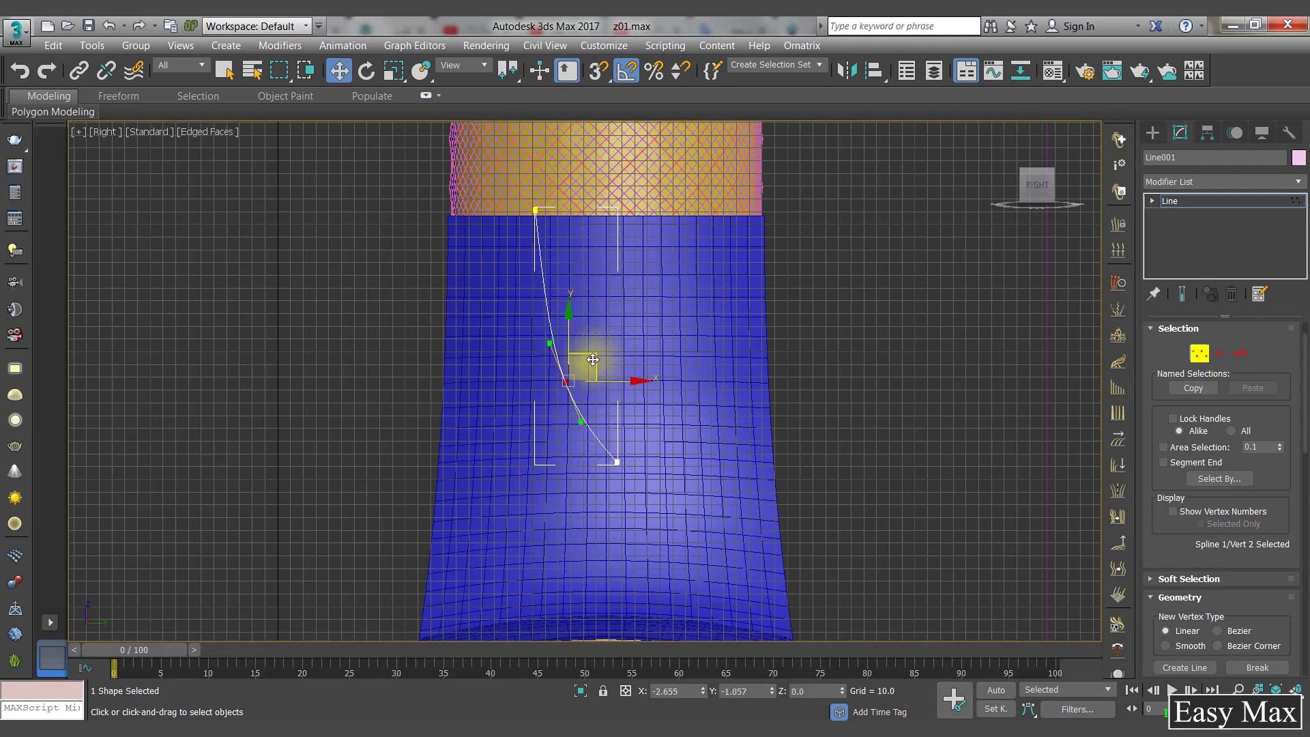
Step: Adjust the tangent at the curve's lower end vertex to round it toward the canopy's center, and leave vertex editing
right_click(608, 438)
drag(612, 443, 592, 454)
click(576, 305)
middle_drag(659, 405, 631, 430)
click(1199, 353)
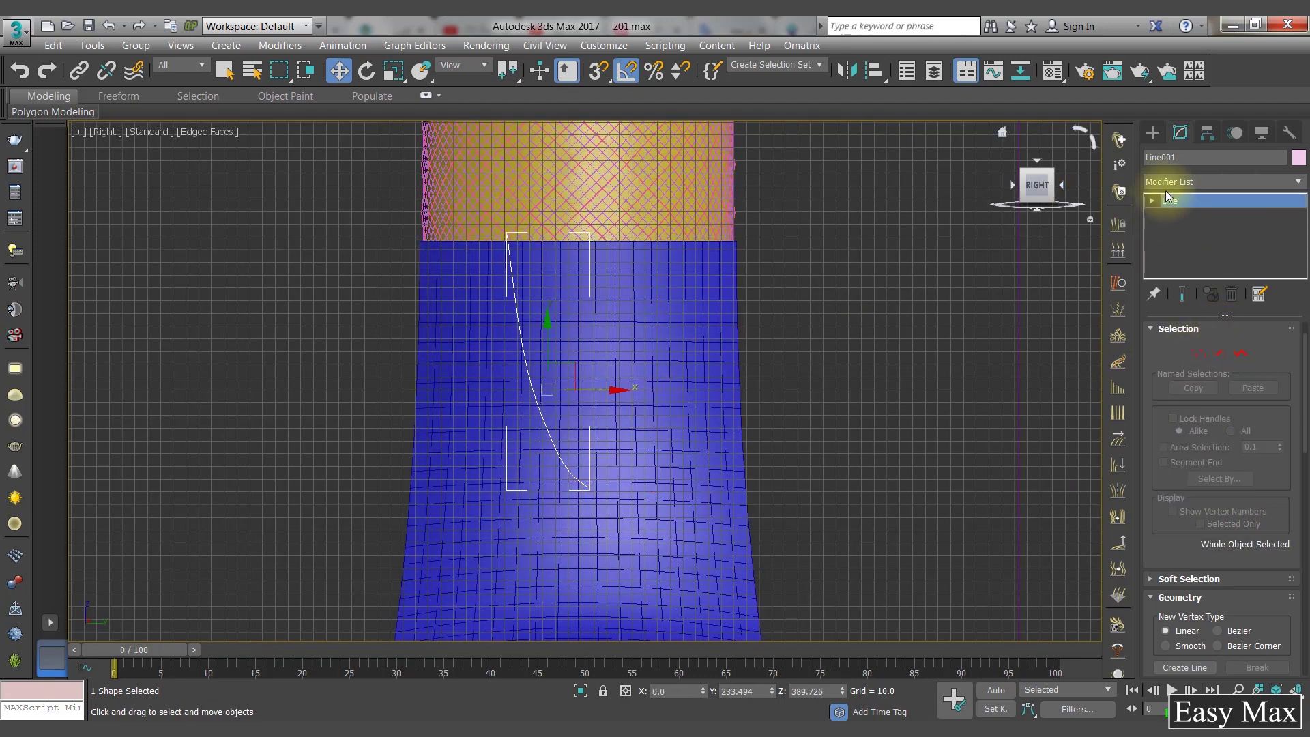
Step: Mirror the curve on the X axis as a copy and move the copy sideways until both lower ends meet
click(848, 71)
drag(649, 220, 316, 216)
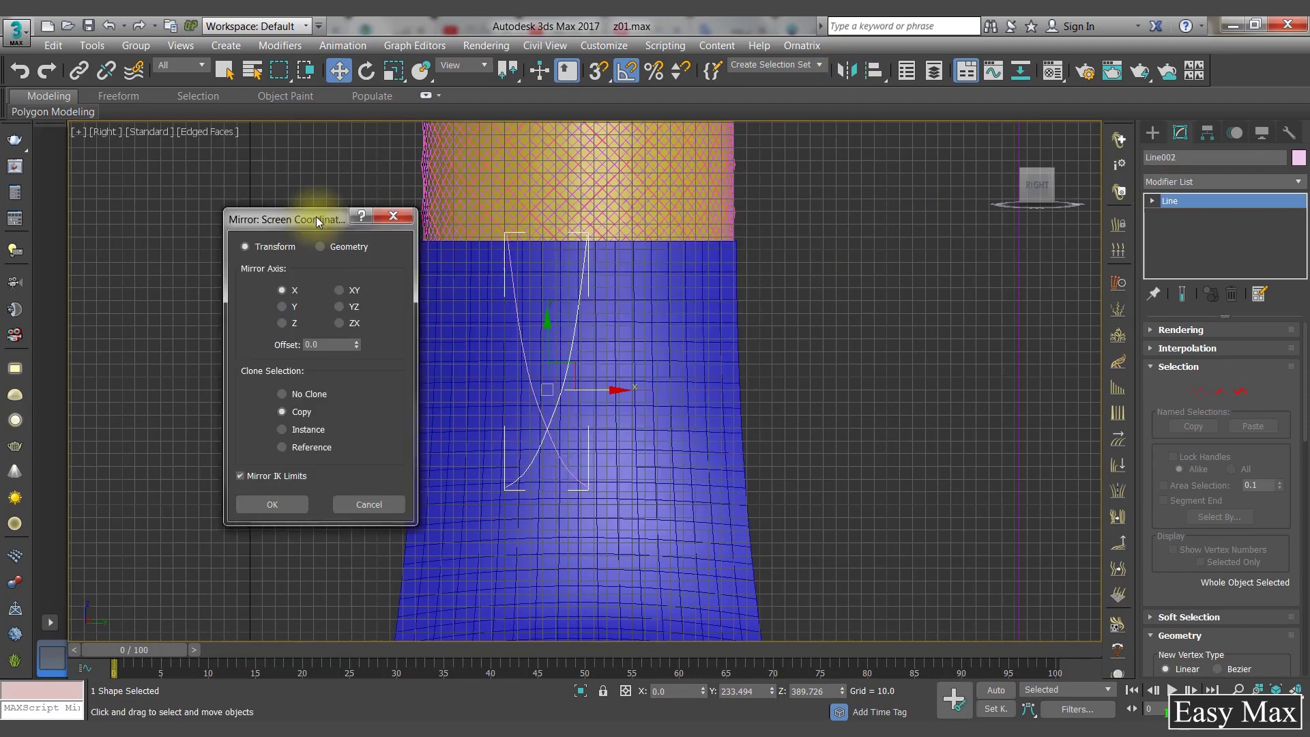
click(272, 505)
drag(600, 383, 678, 378)
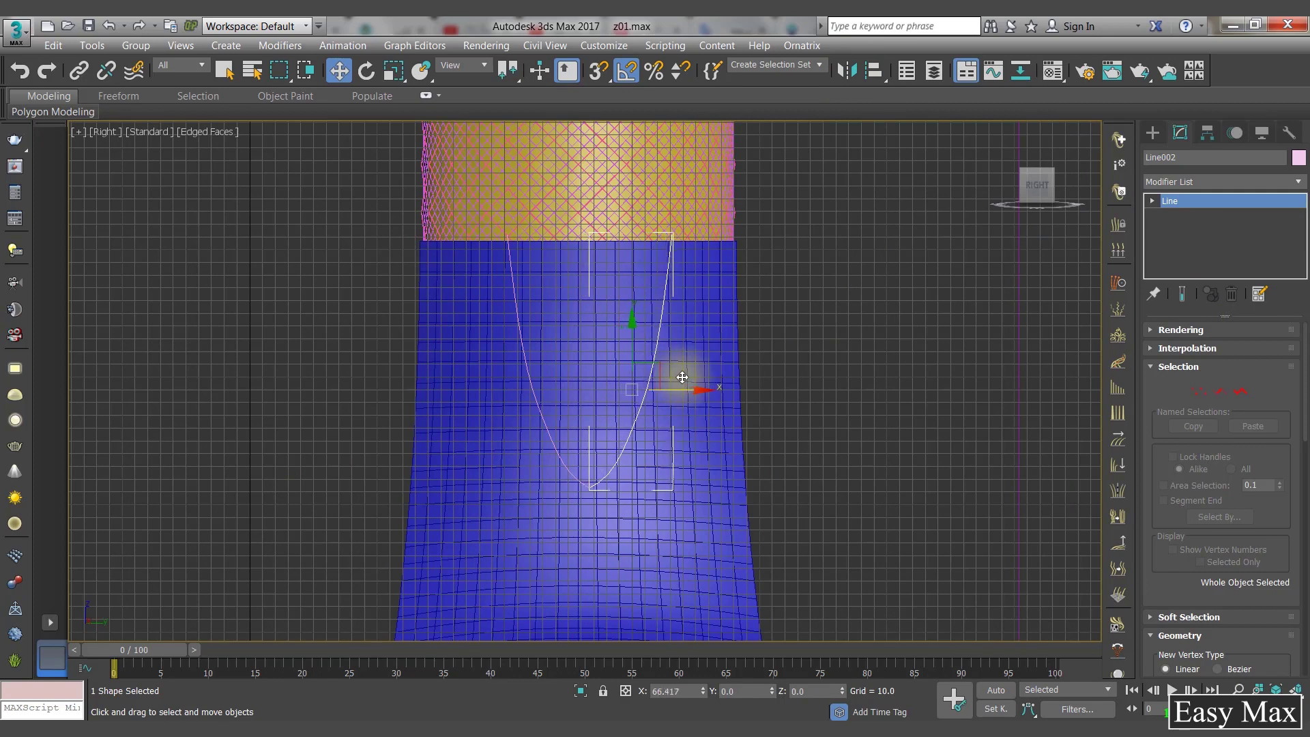
Step: Attach the original curve to its mirrored copy to form one U-shaped spline
scroll(669, 382, up, 3)
scroll(1170, 394, down, 5)
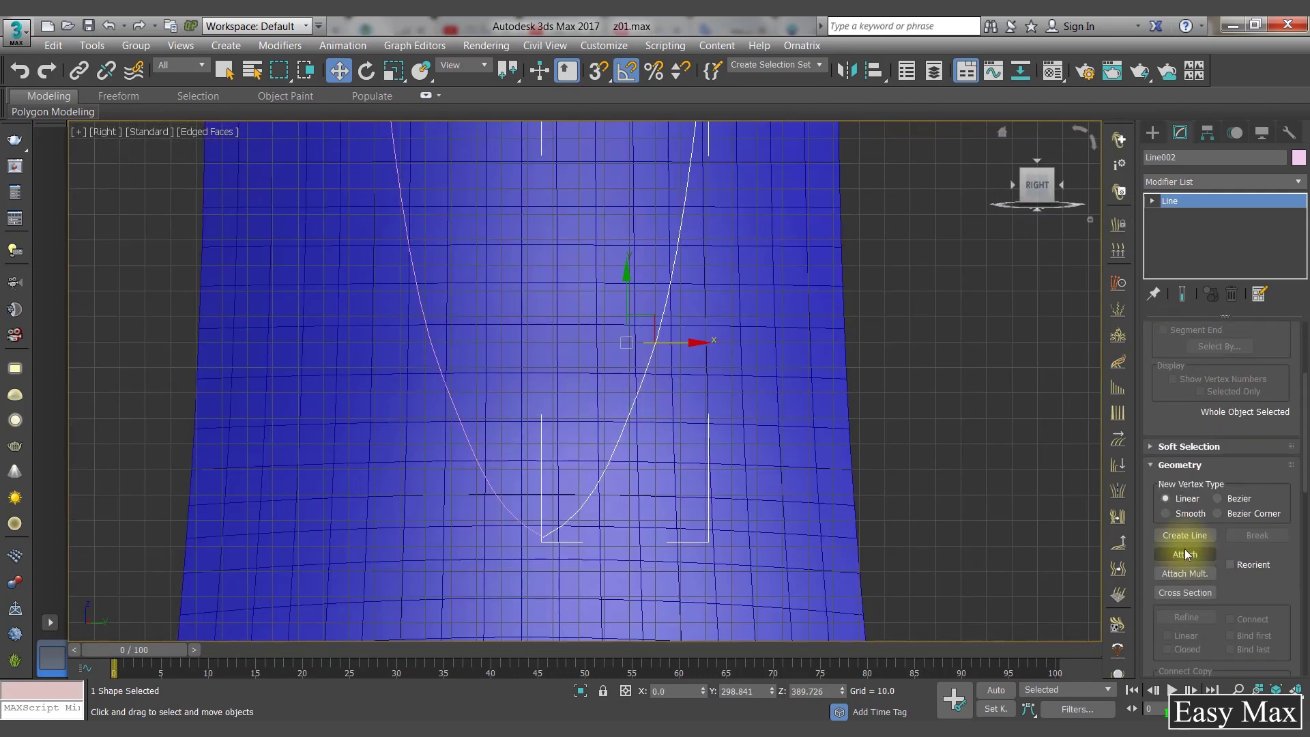
click(1185, 554)
click(464, 431)
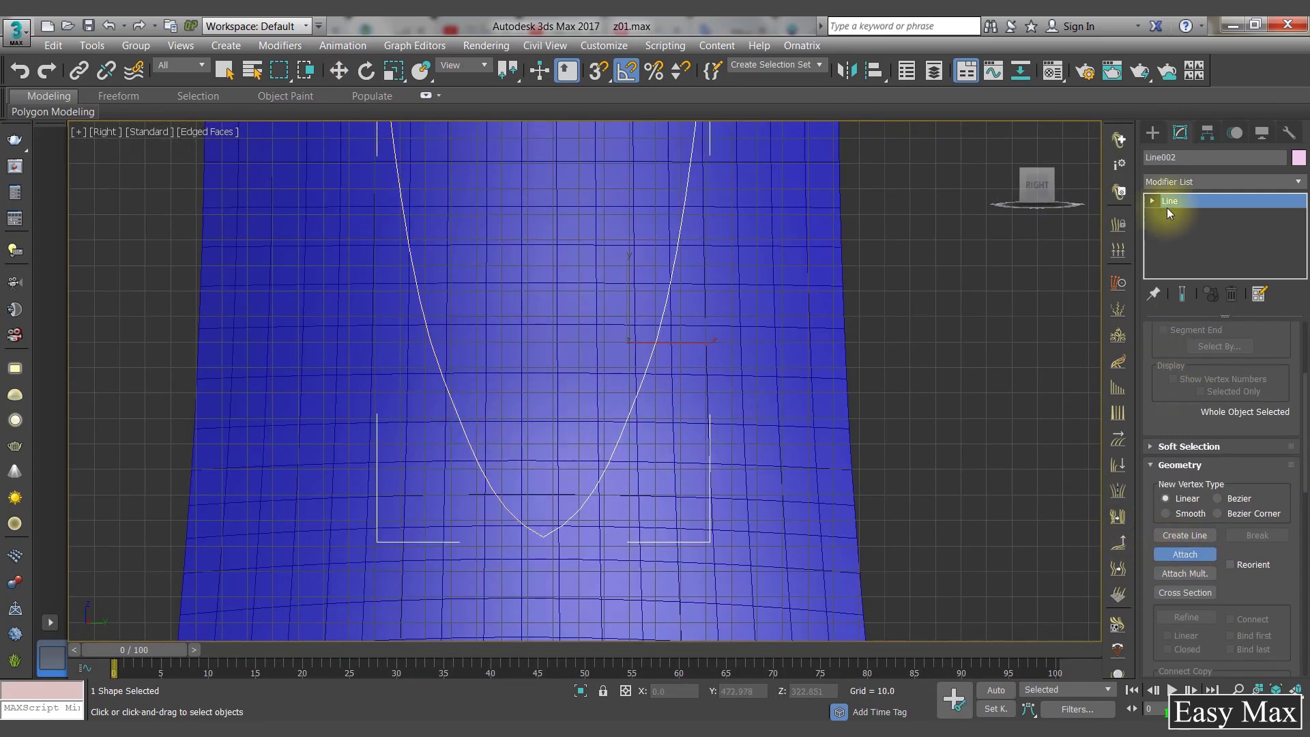
Step: Weld the U-shaped spline's two overlapping lower end vertices and leave vertex editing
click(1181, 215)
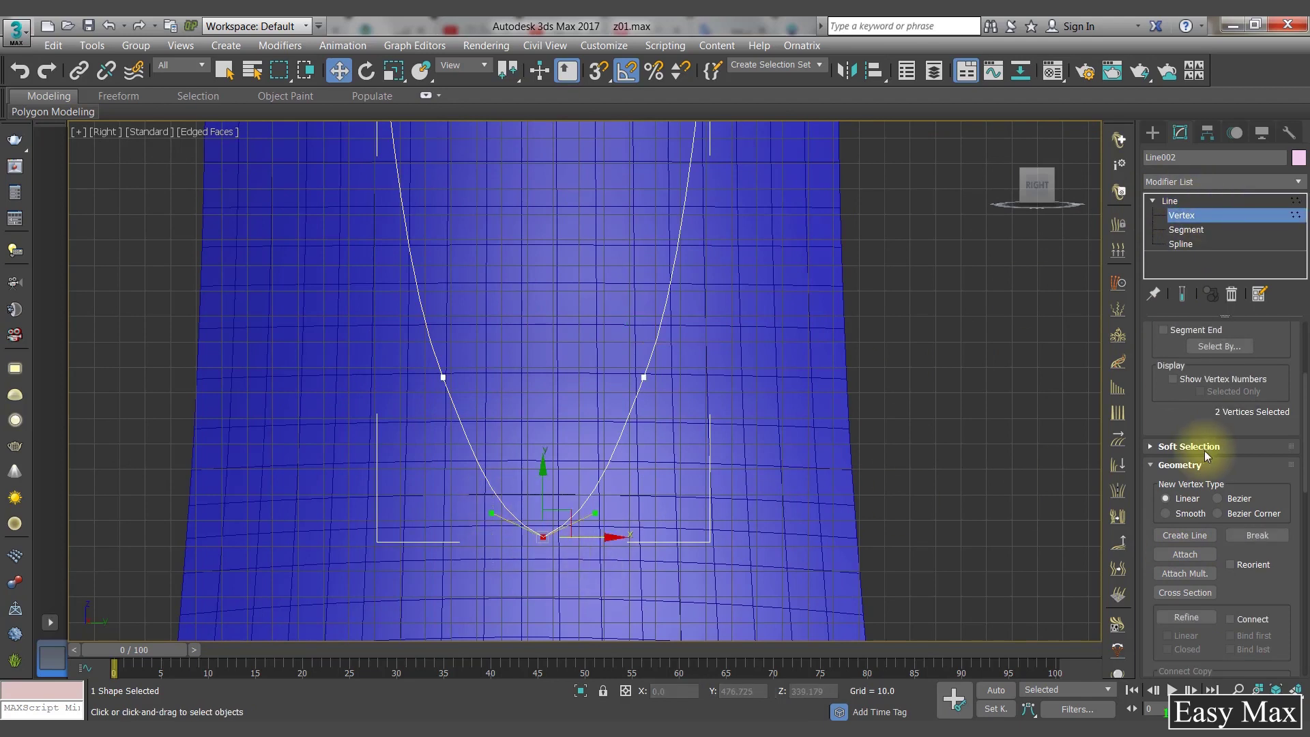
scroll(1205, 450, down, 5)
click(1194, 473)
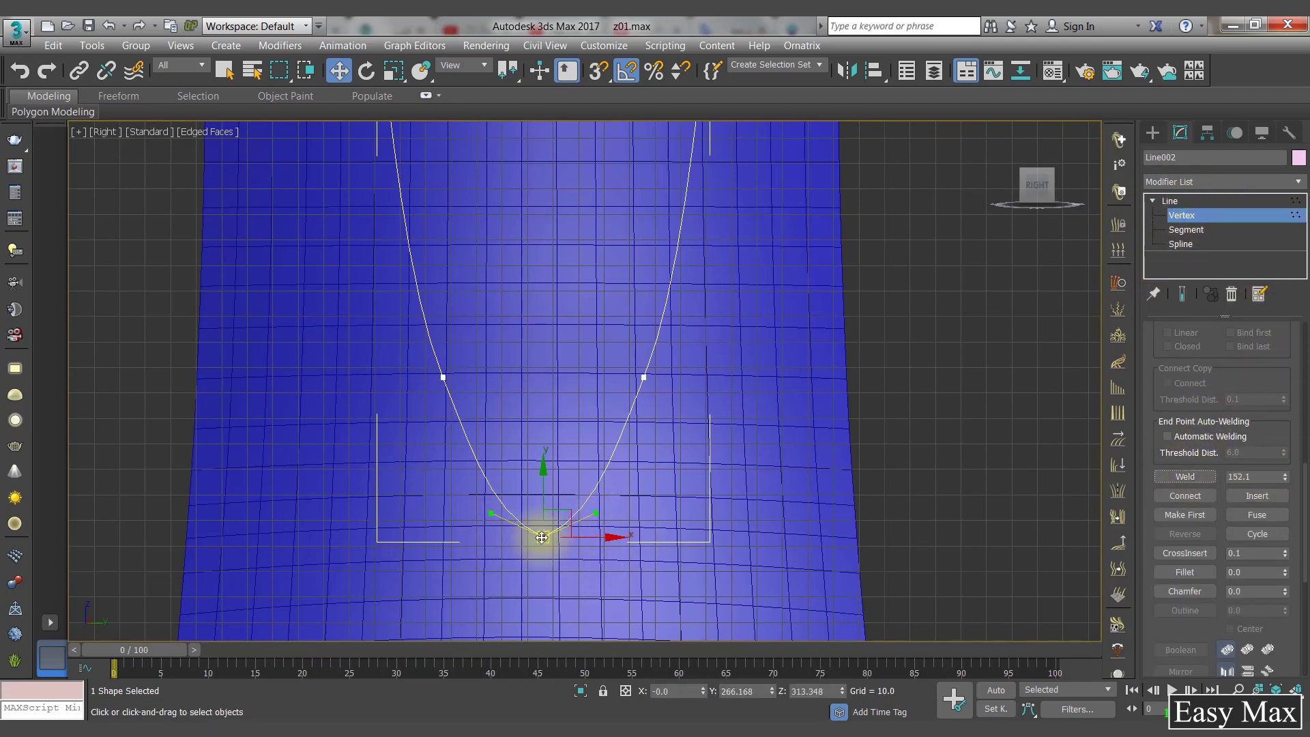
key(ctrl+z)
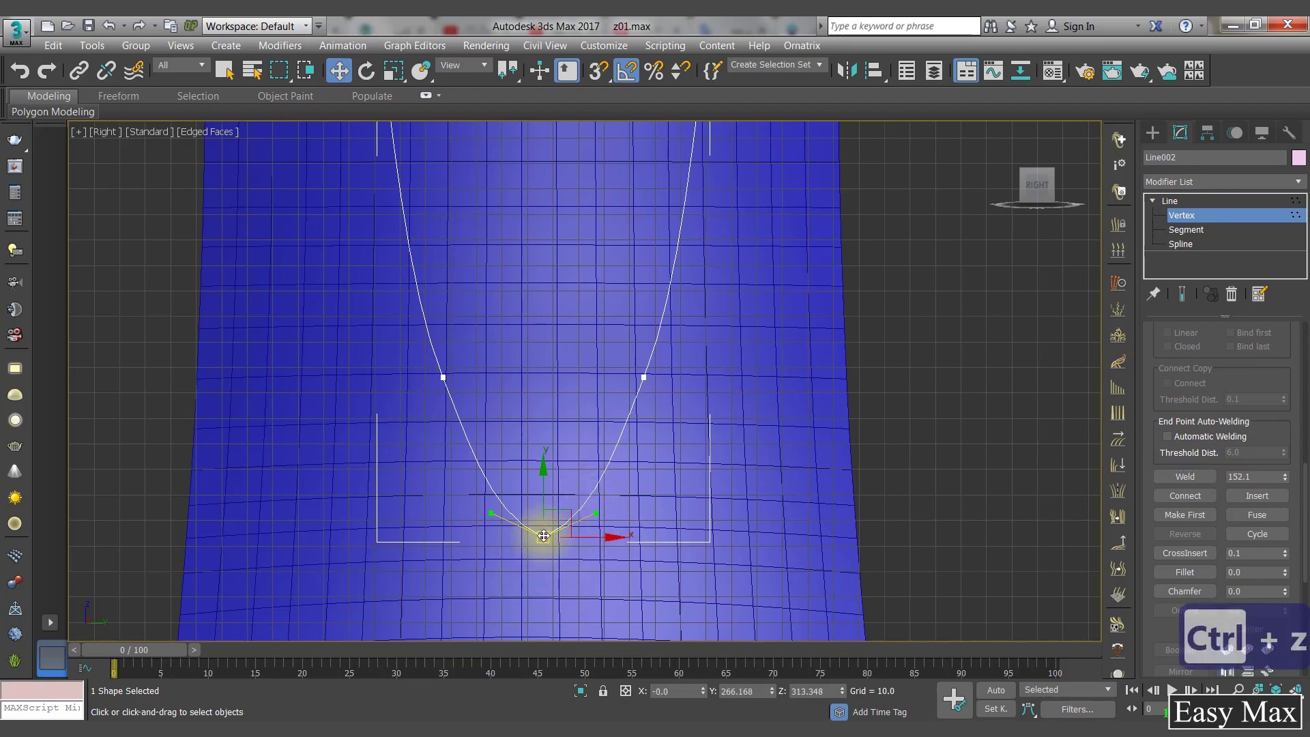
key(ctrl+z)
scroll(776, 439, down, 4)
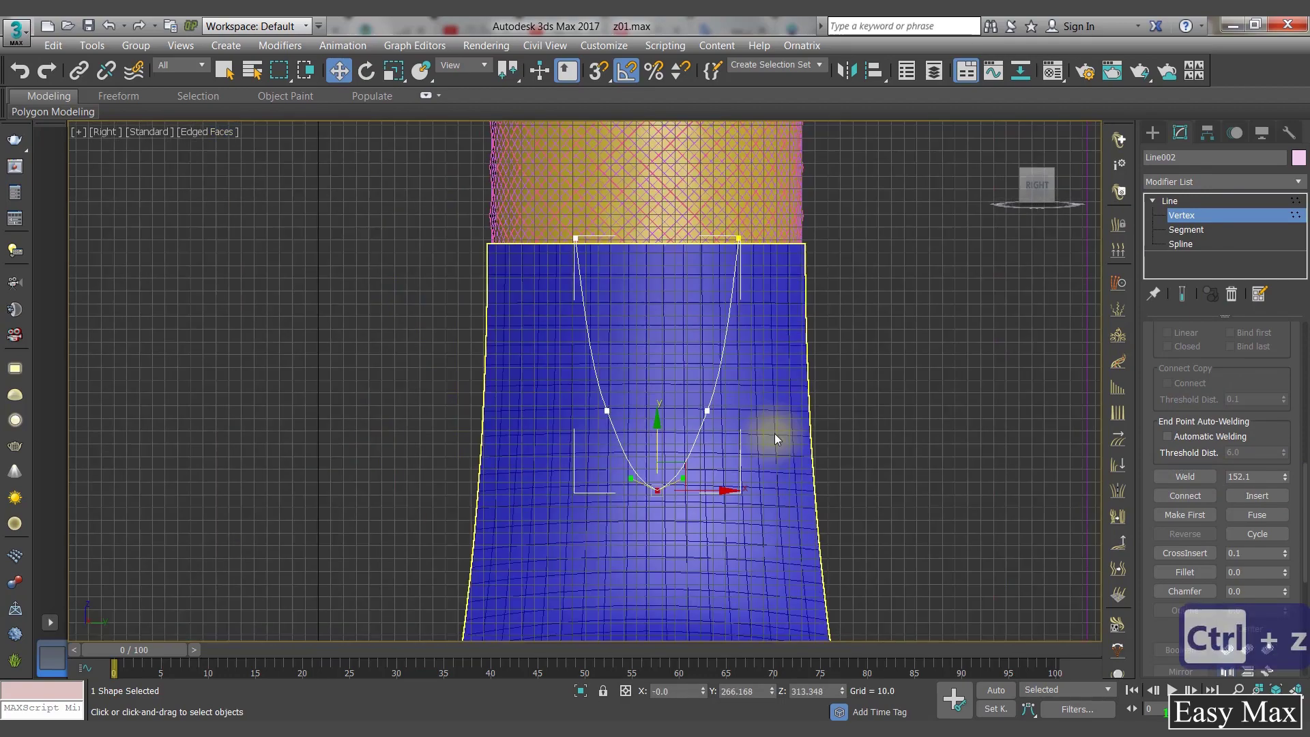
alt+middle_drag(775, 432, 762, 484)
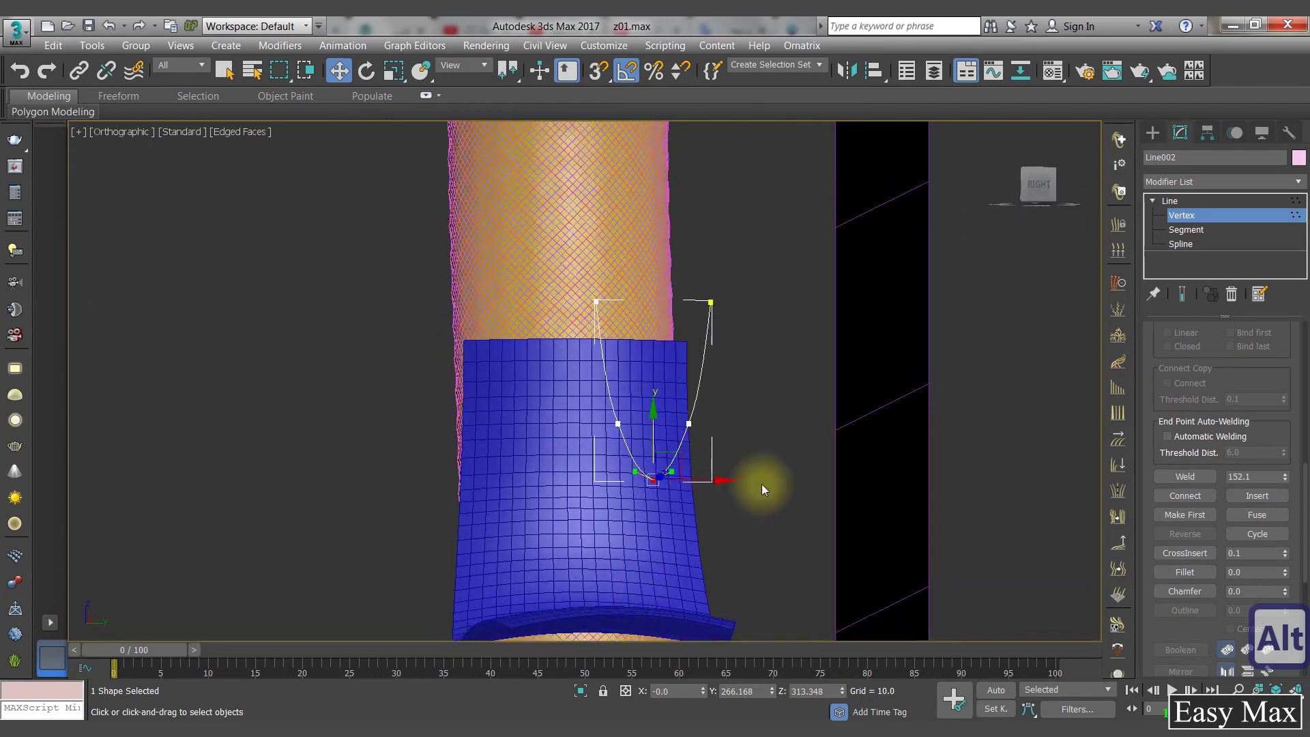
click(1037, 183)
key(1)
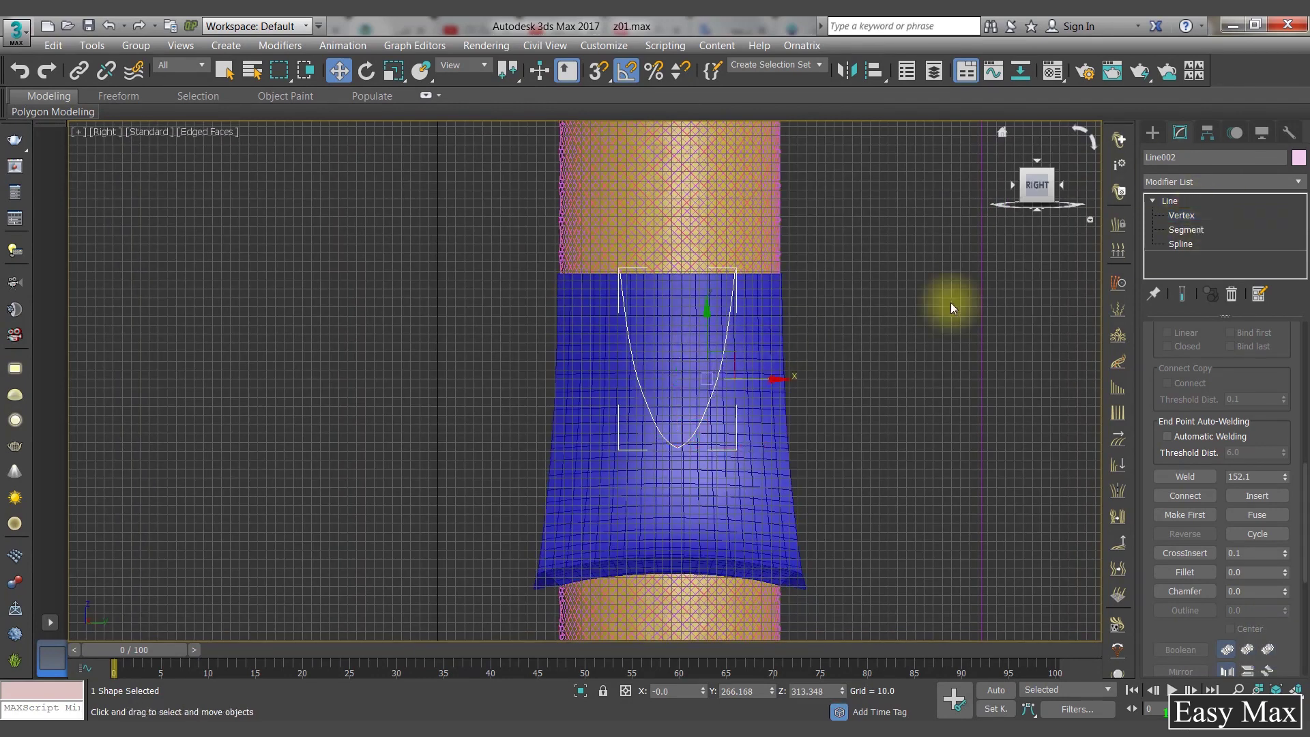
Step: Align the U-shaped spline to the canopy on the X position, center to center
click(874, 71)
click(541, 432)
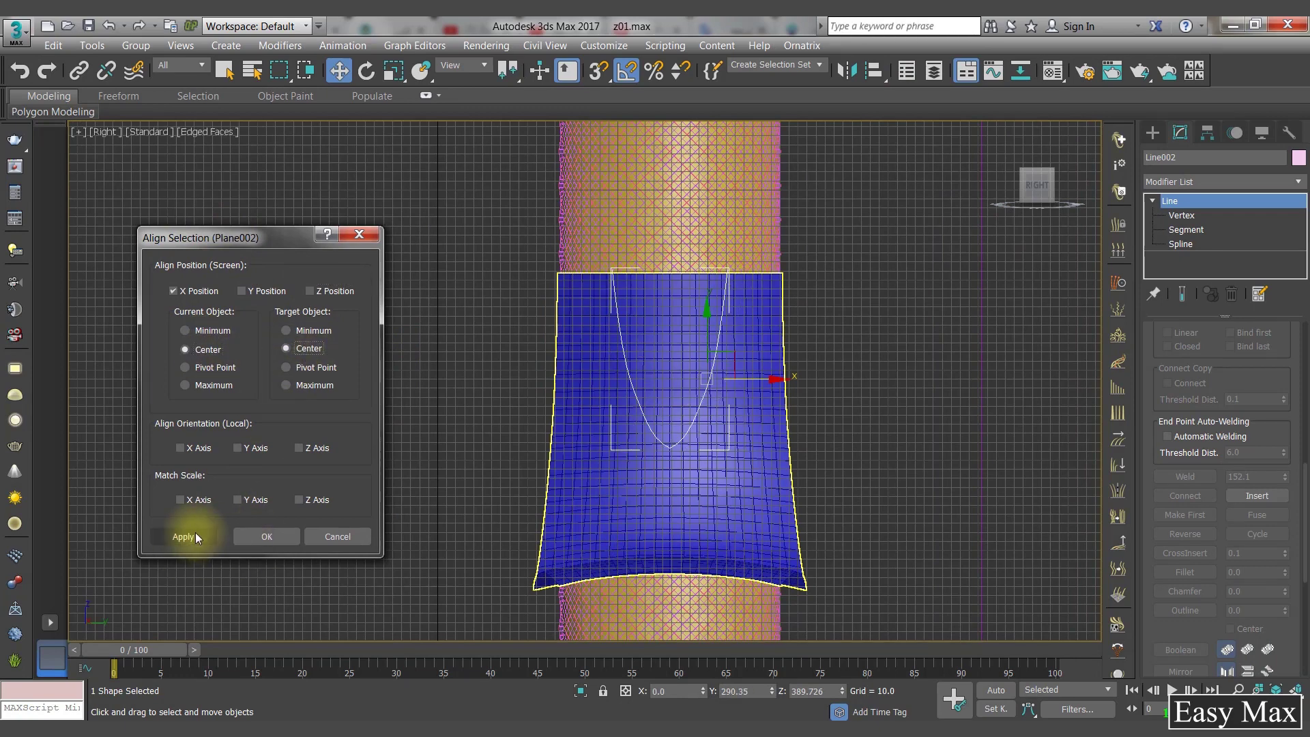
click(262, 538)
alt+middle_drag(481, 490, 533, 501)
Step: Try to imprint the U-shaped spline onto the canopy with a ShapeMerge compound object
click(484, 332)
click(1155, 131)
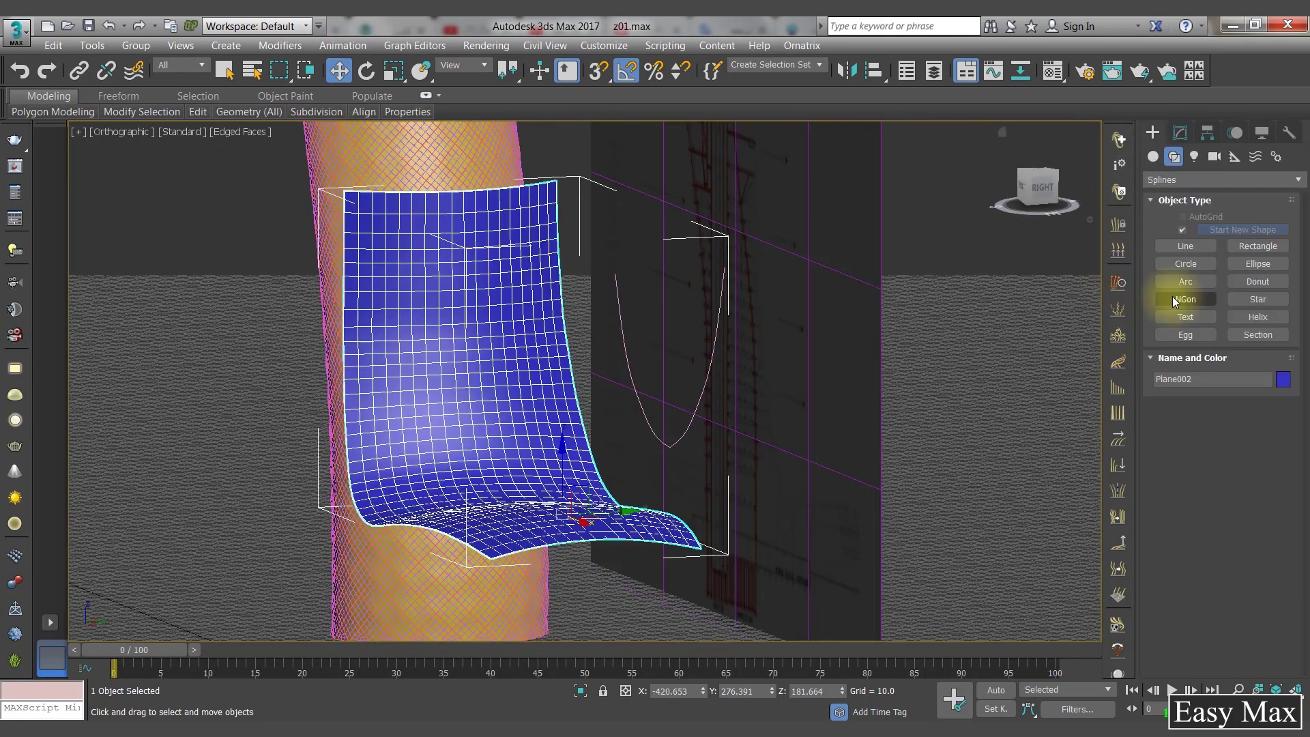
click(1152, 156)
click(1201, 179)
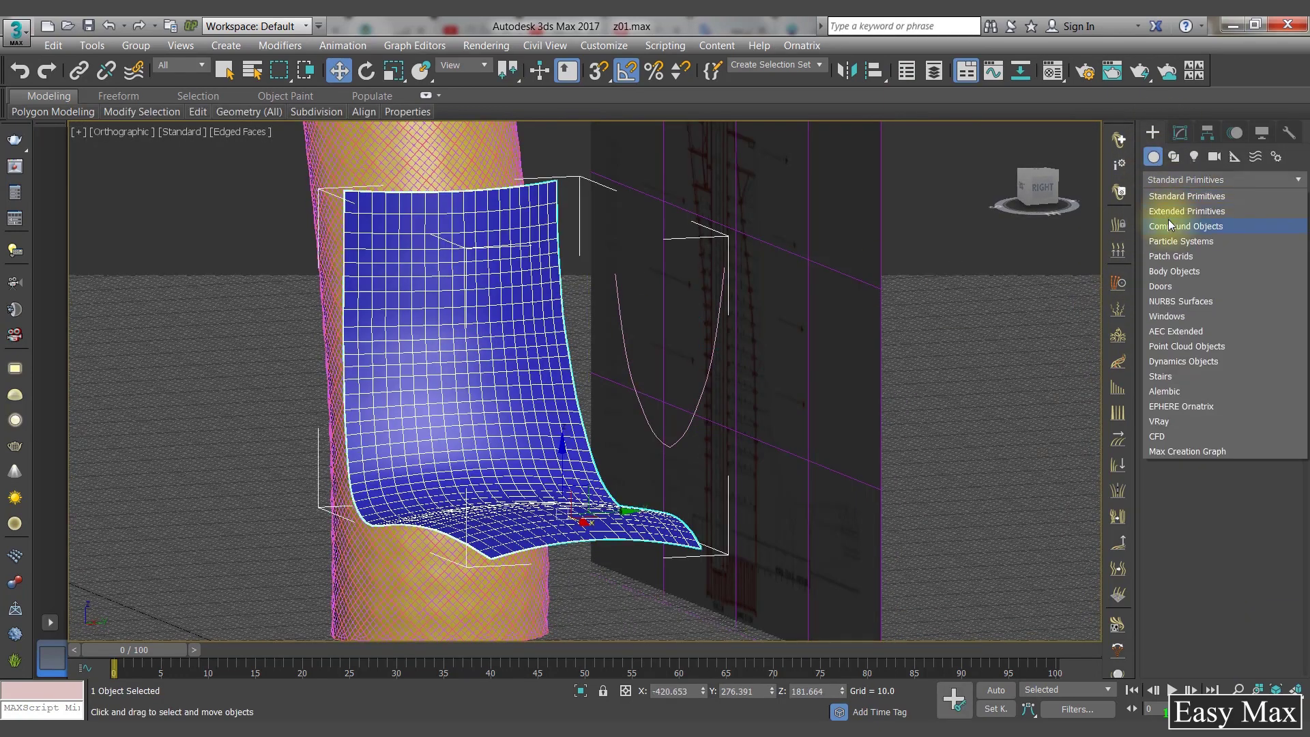
click(1168, 219)
click(1186, 285)
click(1220, 417)
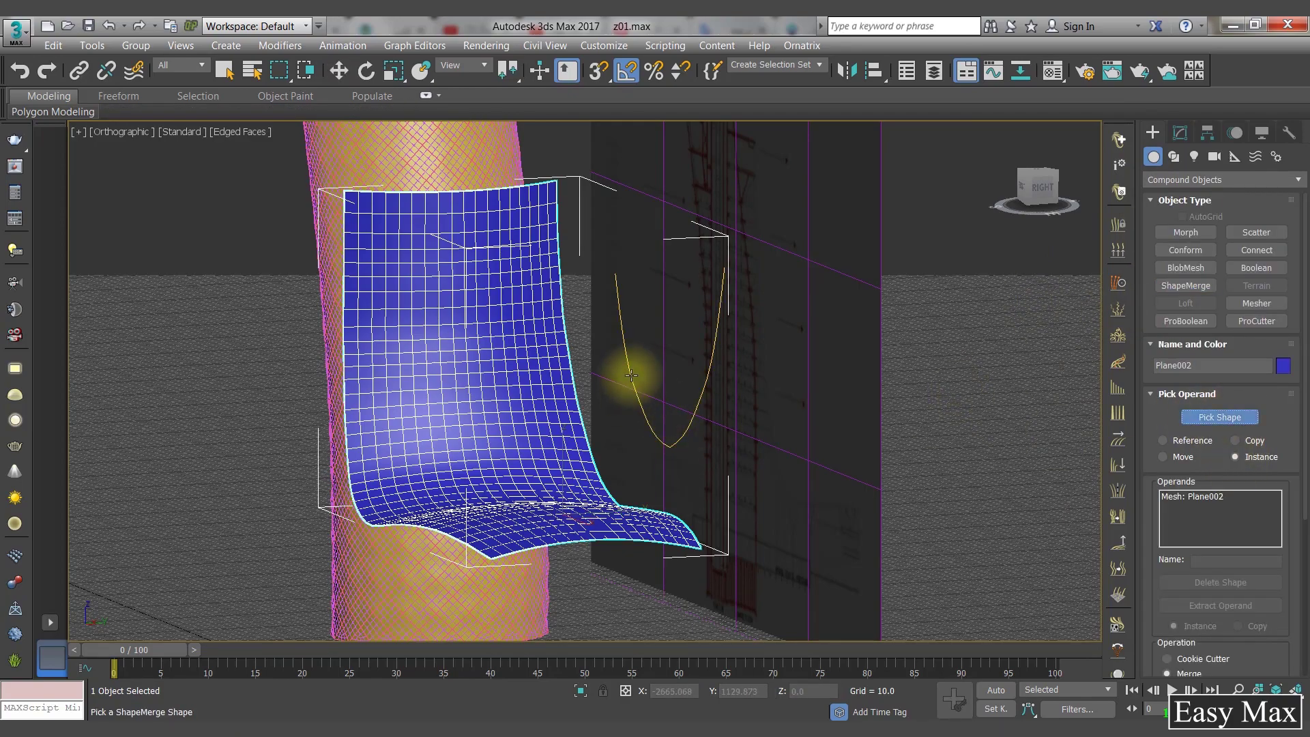
click(629, 374)
middle_drag(517, 327, 484, 324)
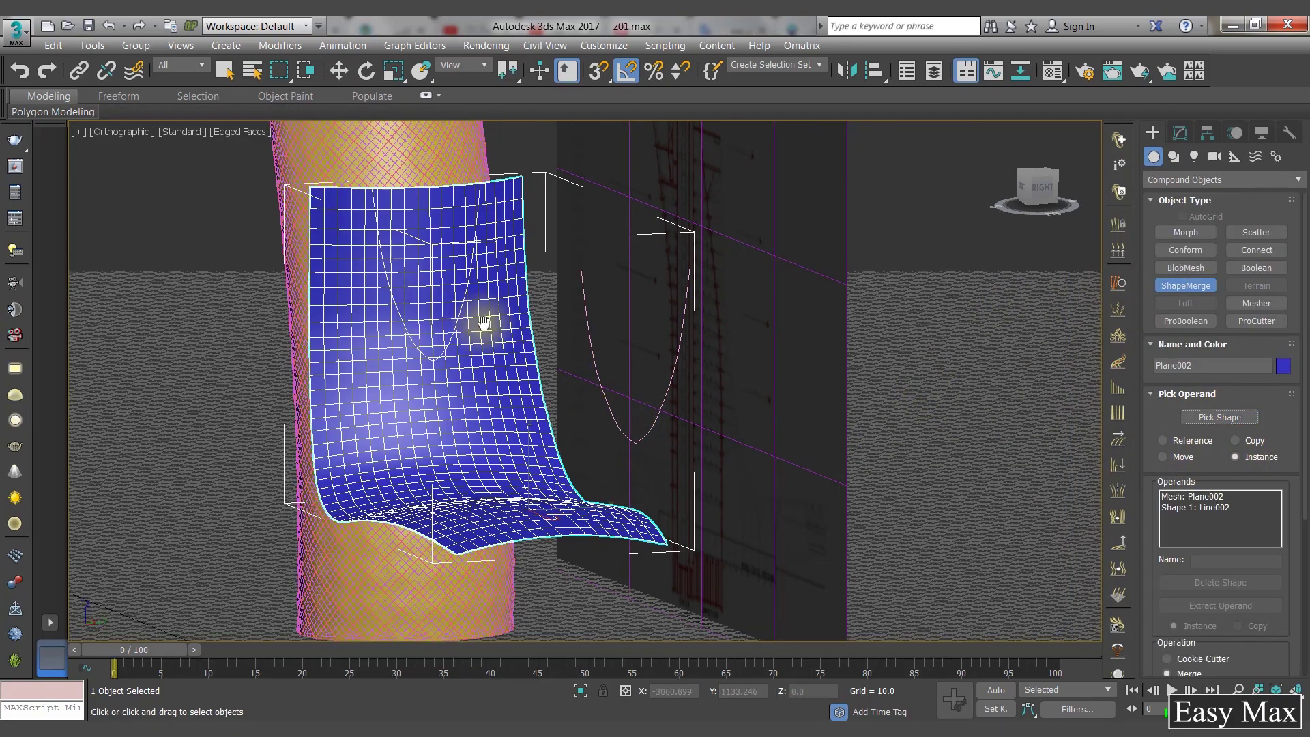
scroll(486, 328, down, 4)
mouse_move(563, 298)
alt+middle_down()
mouse_move(449, 341)
mouse_move(567, 290)
alt+middle_up()
Step: Compare the imprint with the Capital Gate reference photo and undo the ShapeMerge
mouse_move(965, 728)
click(973, 650)
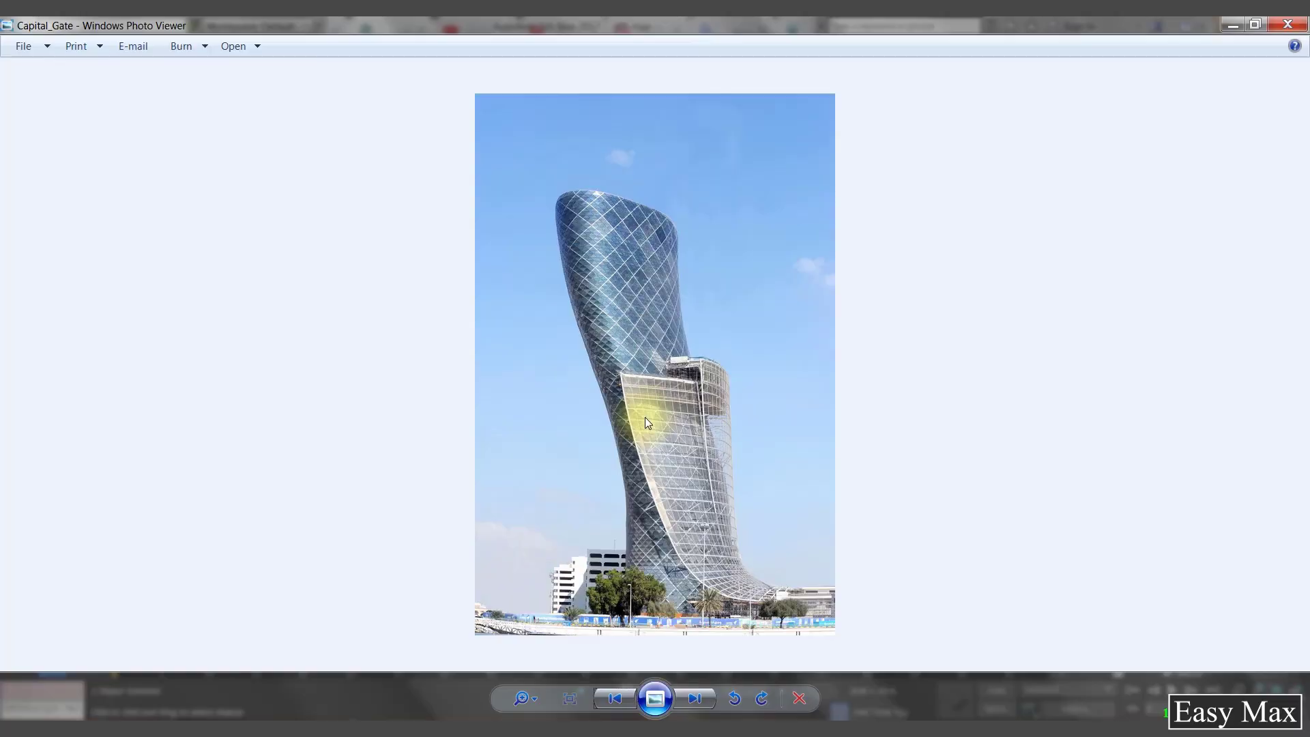
click(1232, 25)
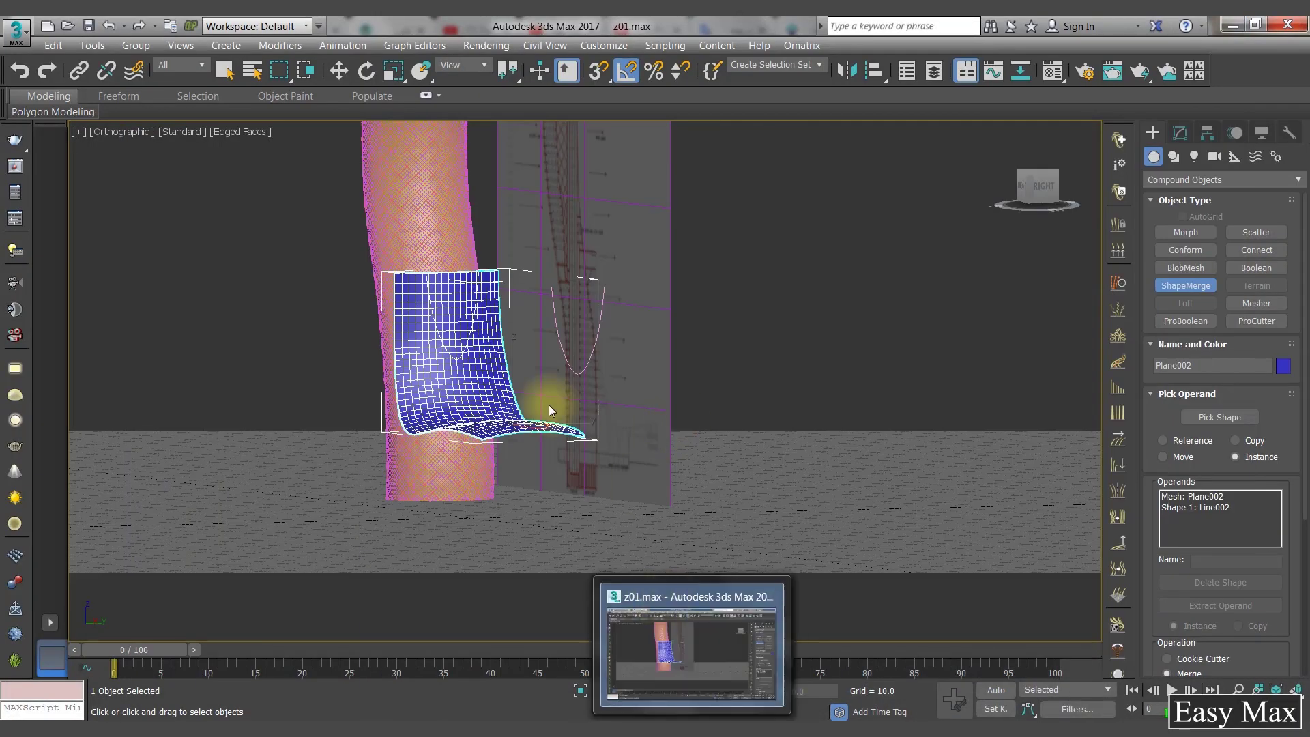
key(ctrl+z)
Step: Move the U-shaped spline's bottom vertex slightly down to lengthen the curve, and leave vertex editing
click(577, 372)
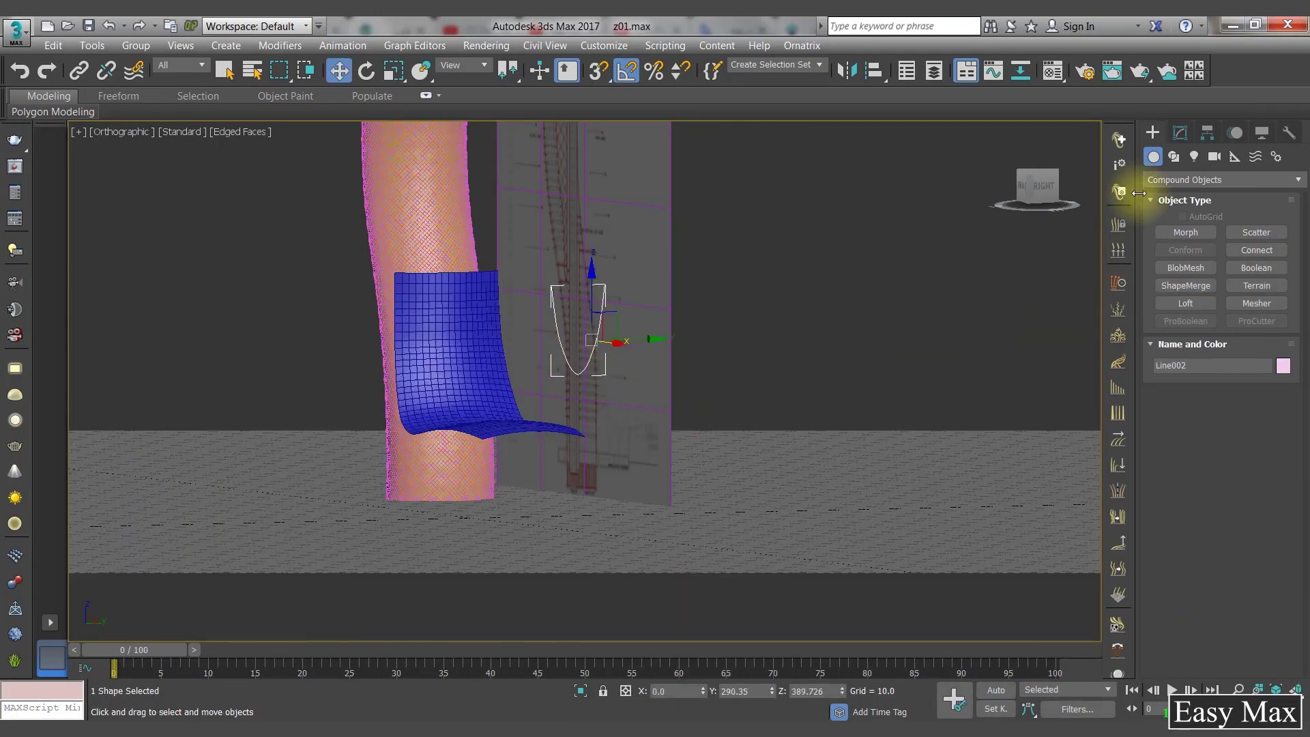
click(1180, 132)
key(1)
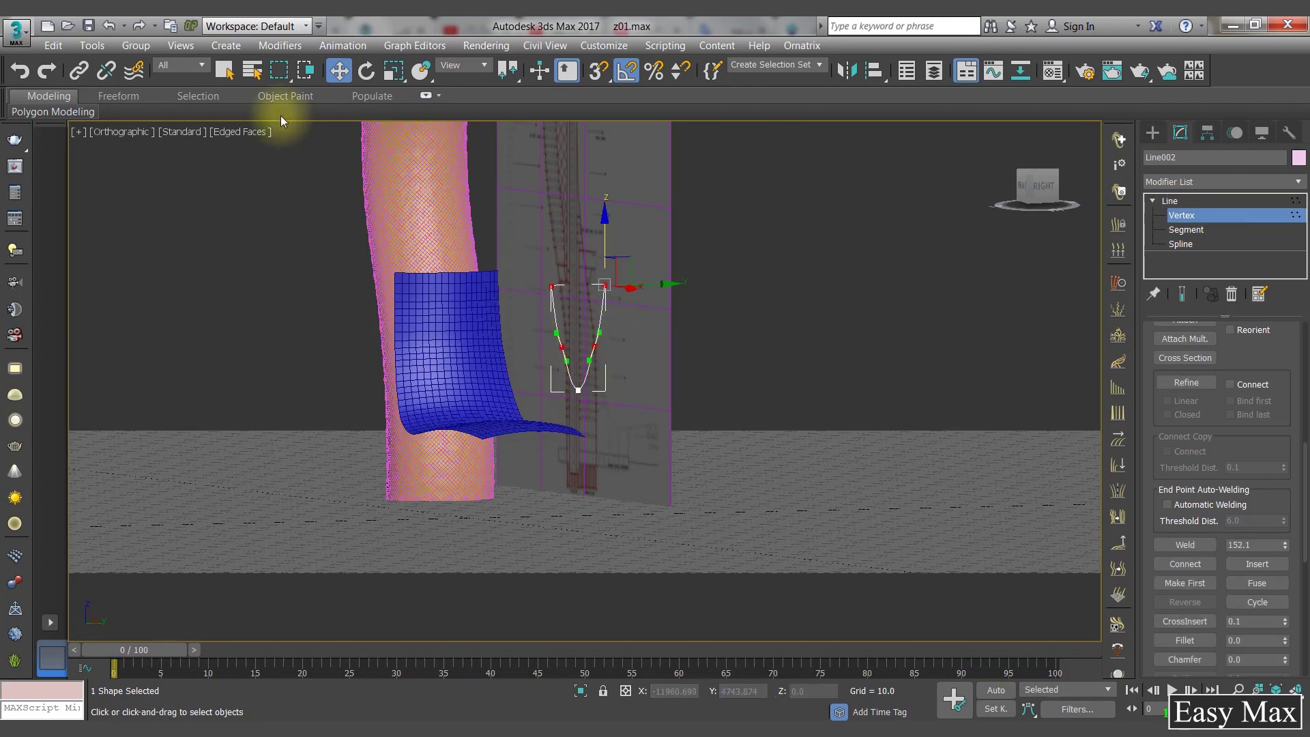
click(1181, 217)
Step: Imprint the lengthened U-shaped spline onto the canopy with ShapeMerge, picking it as an instance
click(1155, 200)
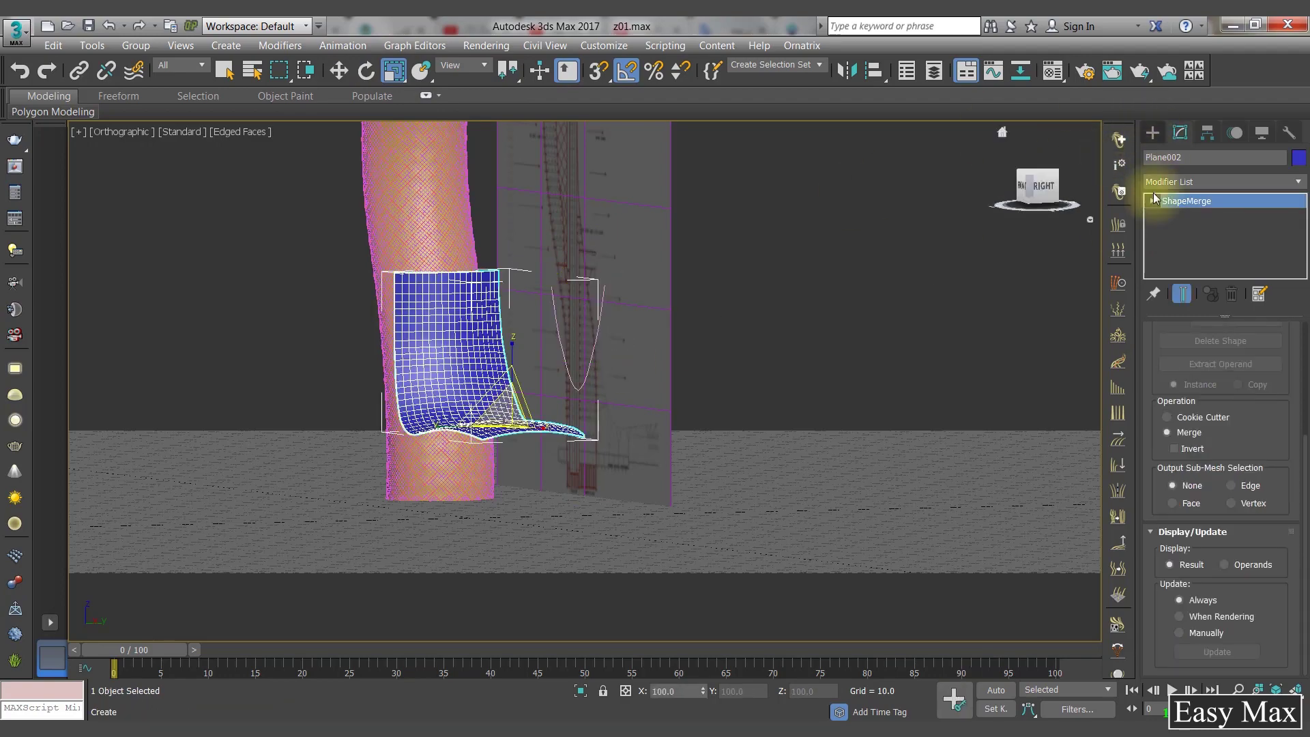
click(1153, 133)
click(1186, 285)
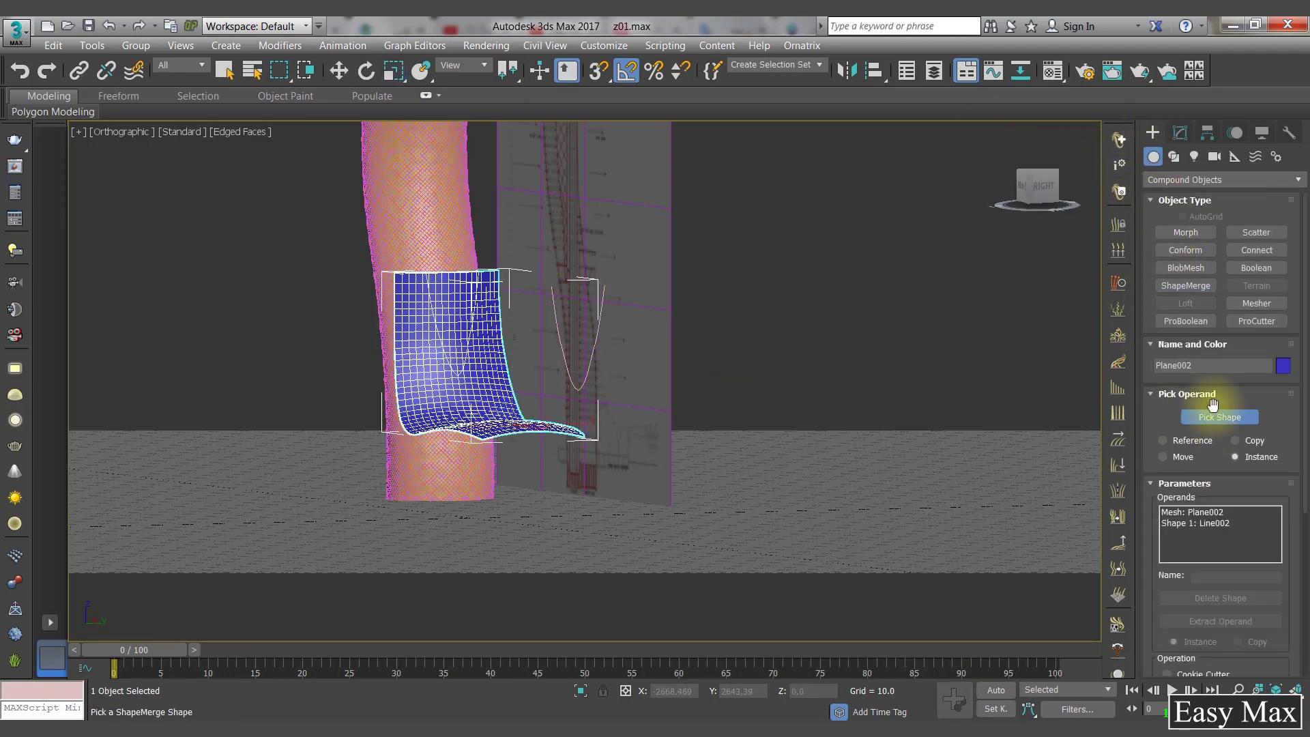
alt+middle_drag(517, 309, 470, 364)
scroll(471, 348, up, 5)
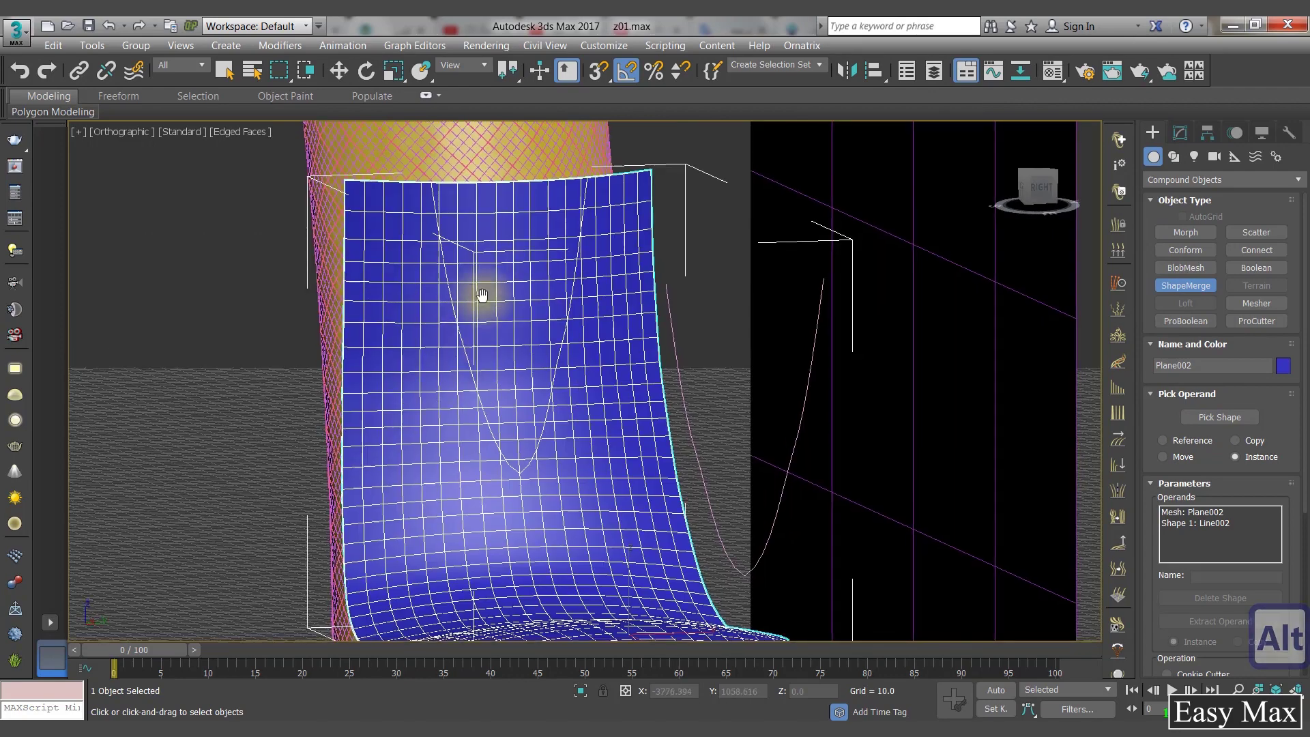
middle_drag(482, 295, 437, 244)
Step: Add an Edit Poly modifier above the canopy's ShapeMerge and switch to polygon editing
key(r)
click(1180, 133)
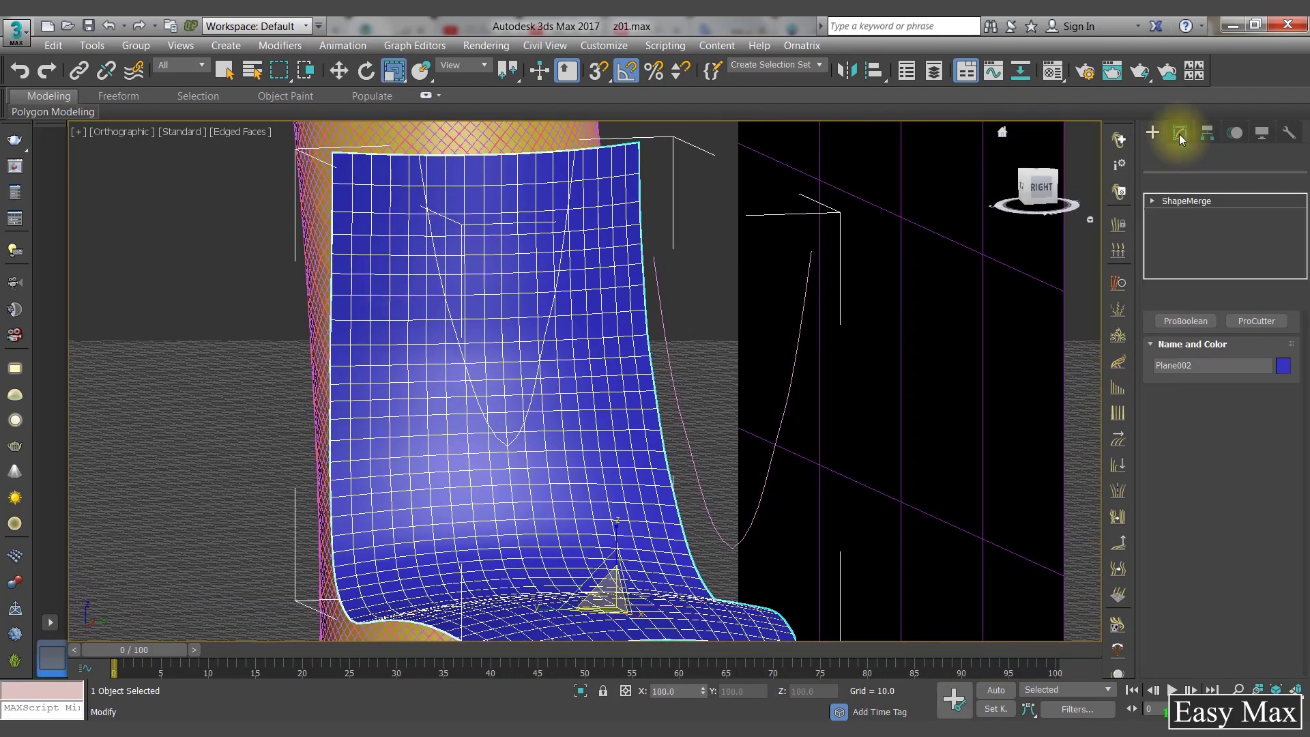
click(1211, 183)
click(1228, 262)
click(1236, 425)
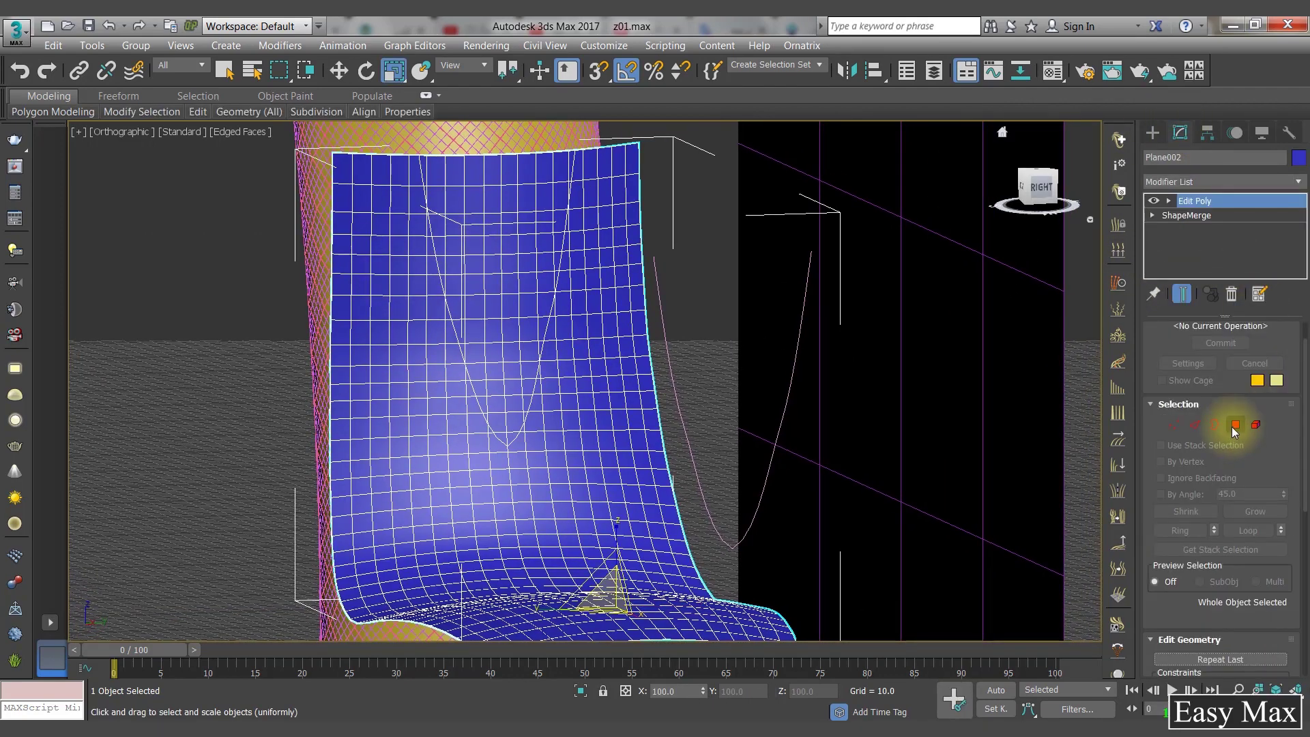
Step: Extrude the canopy polygons inside the imprinted U shape with a height of 12
right_click(527, 254)
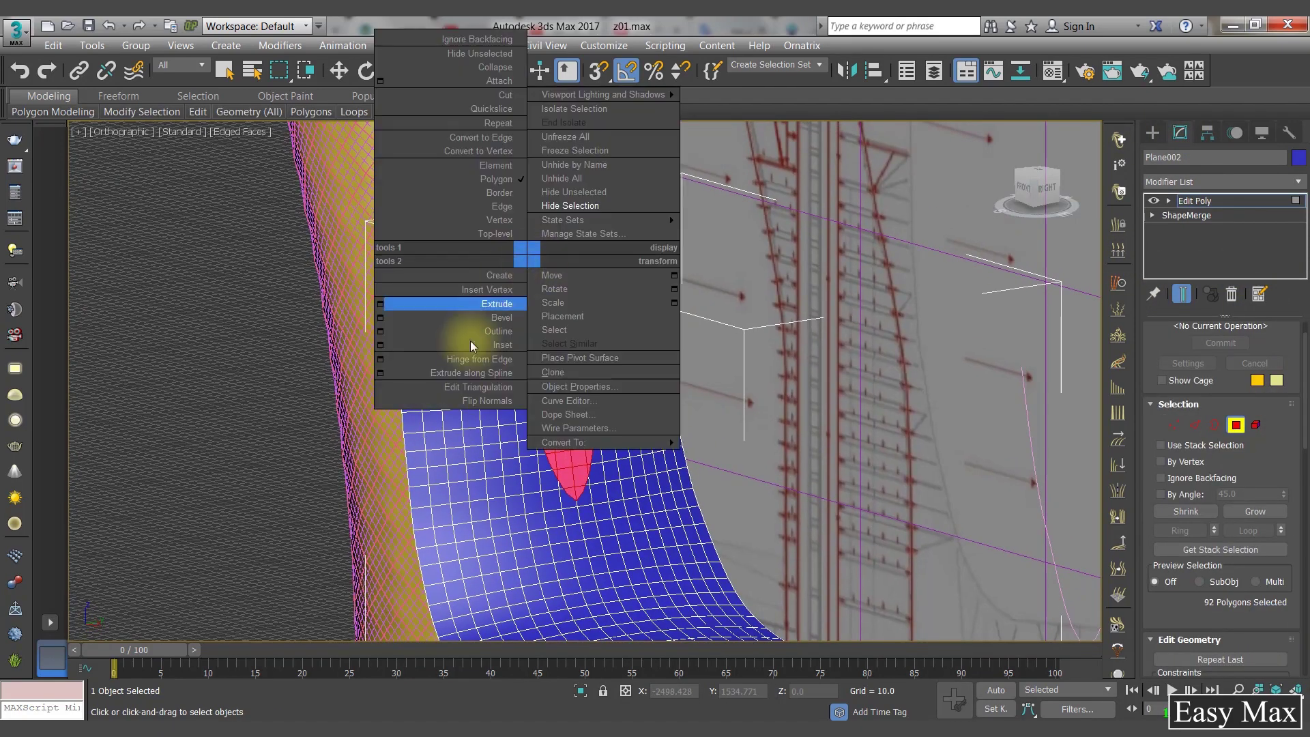
click(380, 304)
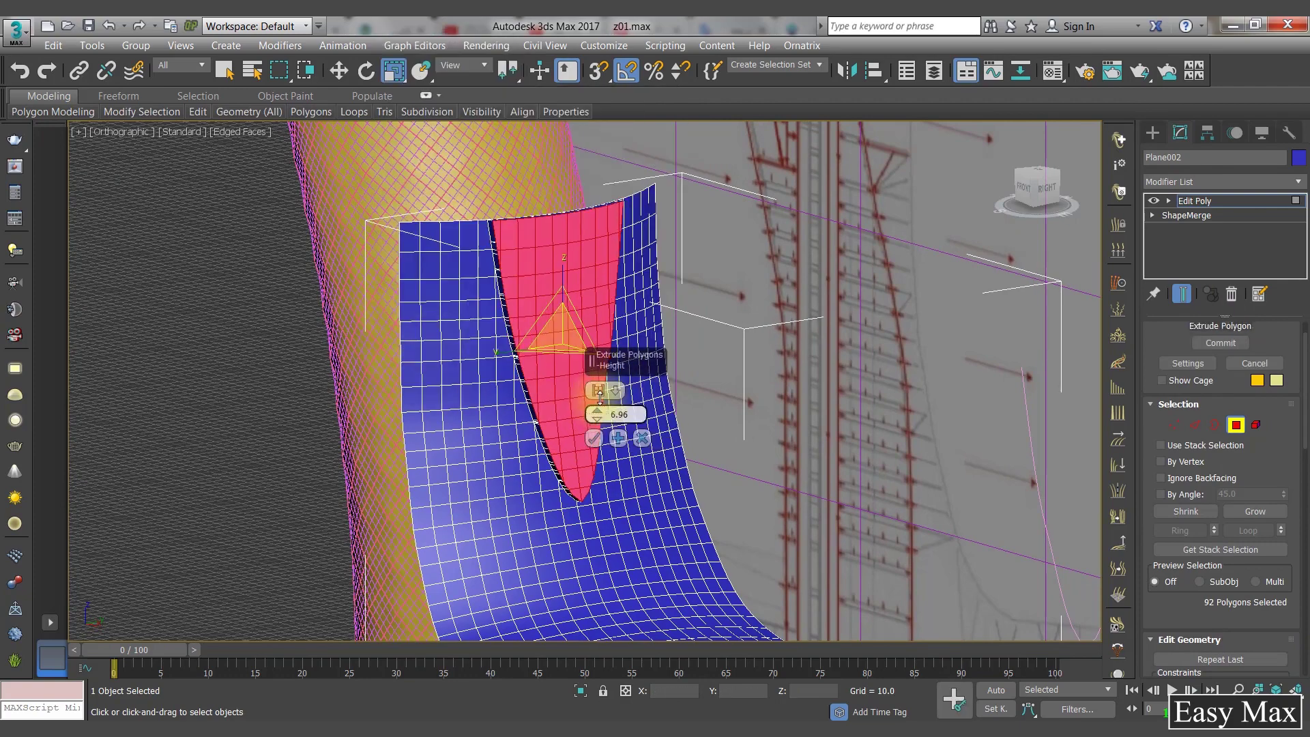
click(618, 390)
alt+middle_drag(538, 416, 535, 371)
scroll(535, 371, up, 4)
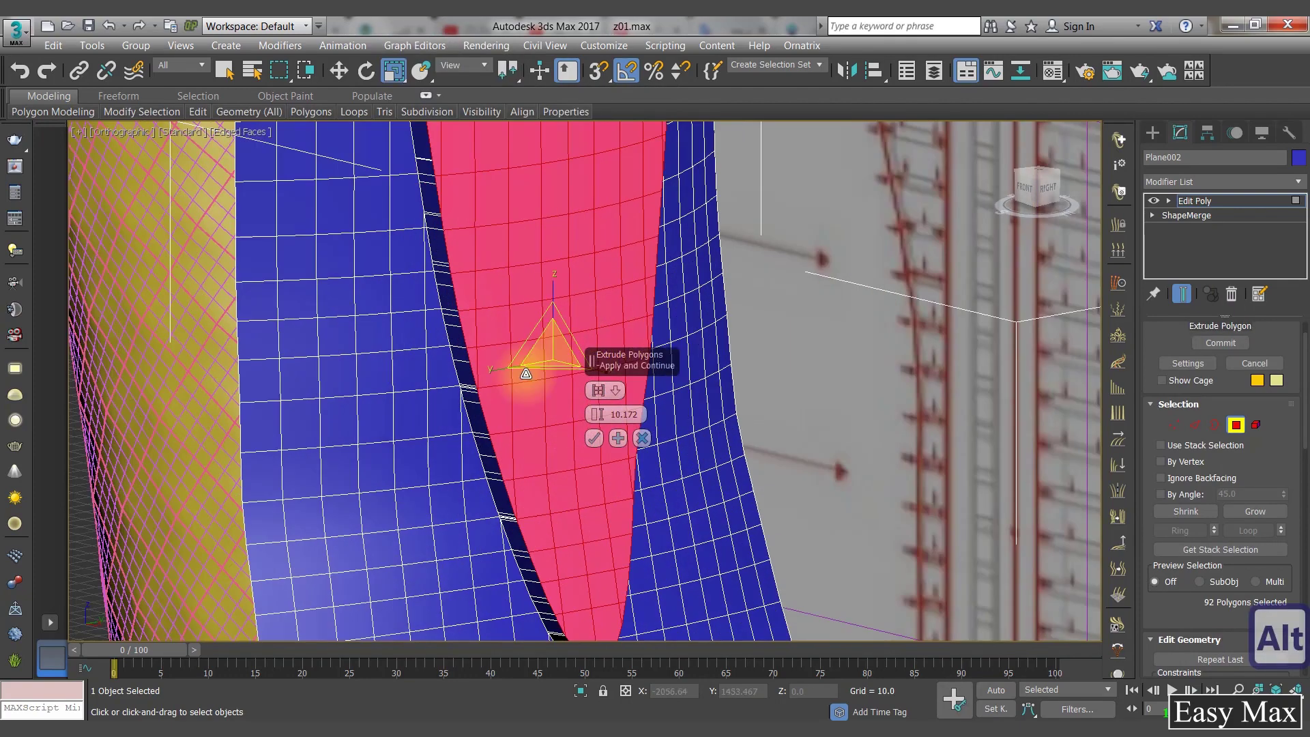
scroll(535, 372, down, 3)
key(Return)
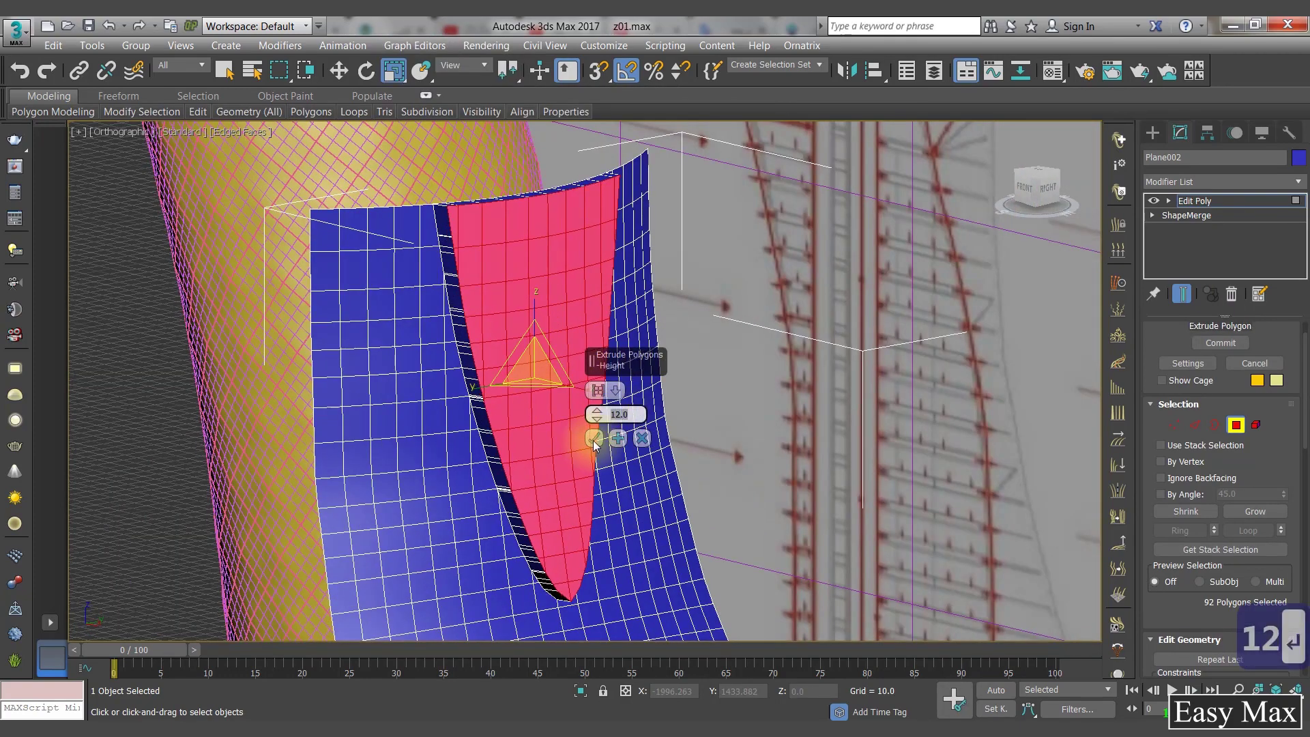
key(Return)
click(594, 441)
Step: Examine the Capital Gate reference photos for the top edge of the canopy where it meets the tower
scroll(537, 290, down, 5)
mouse_move(538, 288)
alt+middle_down()
mouse_move(546, 322)
mouse_move(563, 281)
alt+middle_up()
mouse_move(978, 718)
click(904, 641)
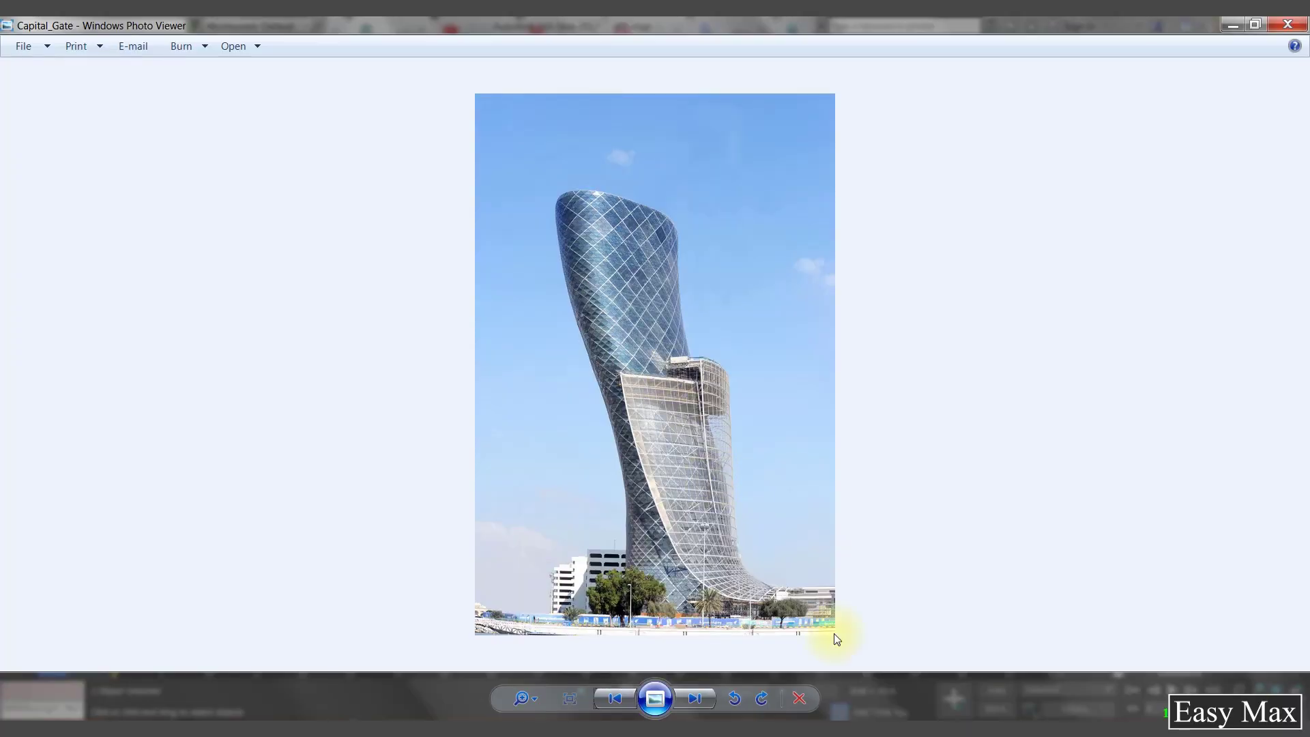
click(1071, 651)
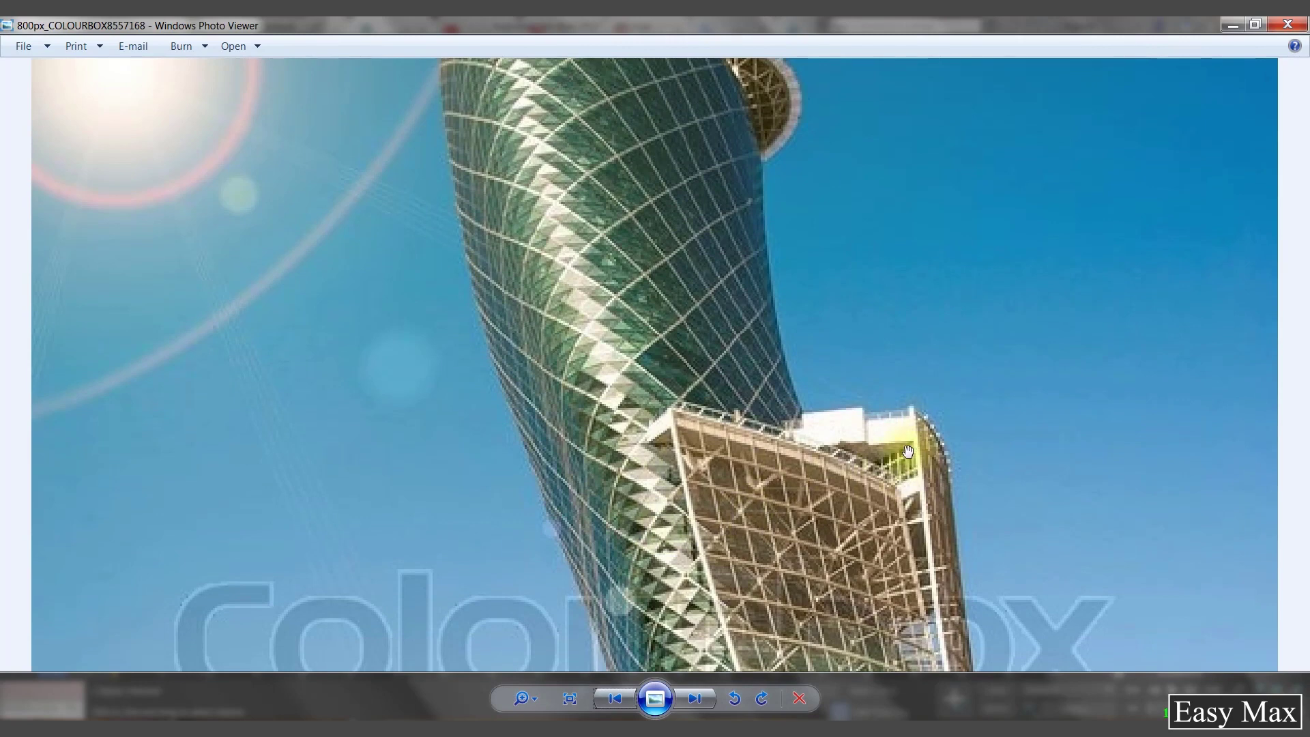
click(1232, 24)
click(1233, 25)
Step: Select only the row of narrow polygons along the top edge of the raised U-shaped panel, removing stray side polygons
scroll(521, 430, up, 5)
alt+middle_drag(481, 205, 382, 390)
click(453, 338)
scroll(460, 330, up, 5)
shift+click(470, 342)
scroll(472, 350, down, 8)
scroll(490, 330, up, 4)
alt+click(495, 330)
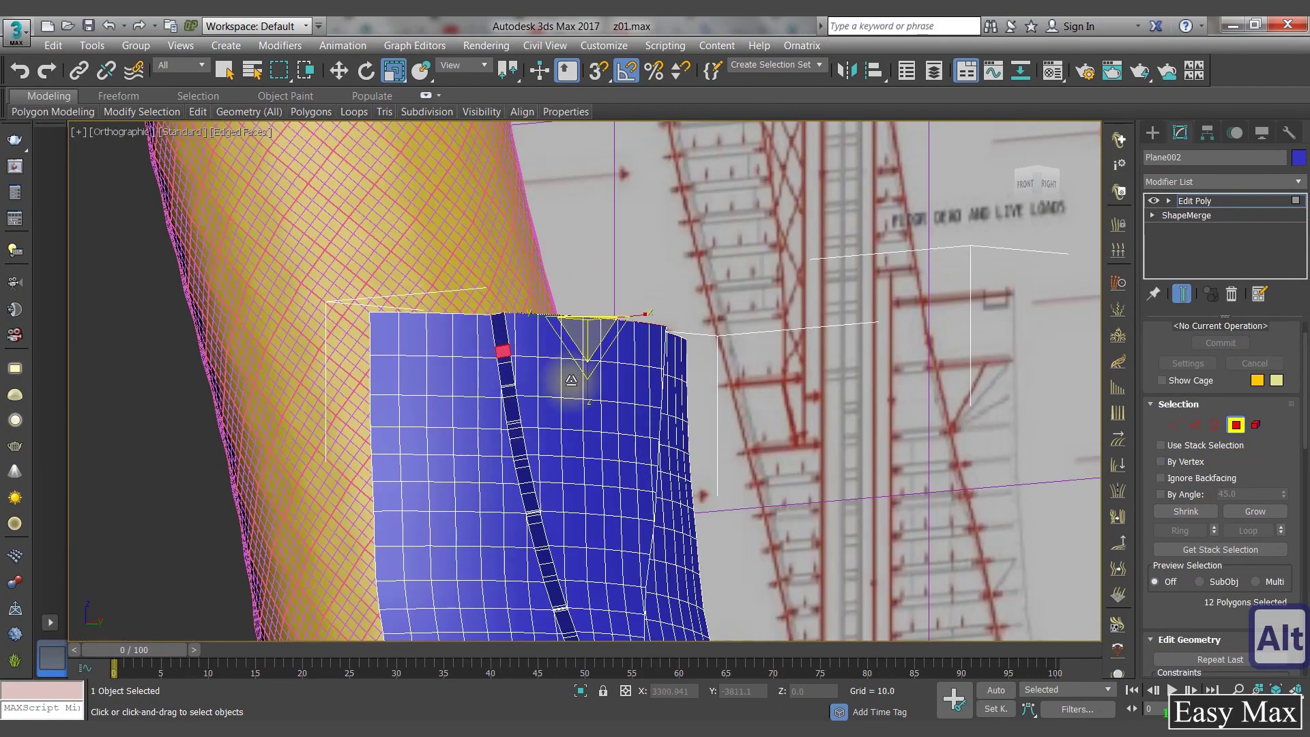
scroll(507, 356, up, 5)
alt+click(507, 355)
alt+middle_drag(623, 374, 594, 382)
alt+click(585, 383)
alt+middle_drag(726, 433, 611, 388)
Step: Try extruding the raised panel's top-edge polygons by 10 more than once, and undo the extrusions
right_click(610, 388)
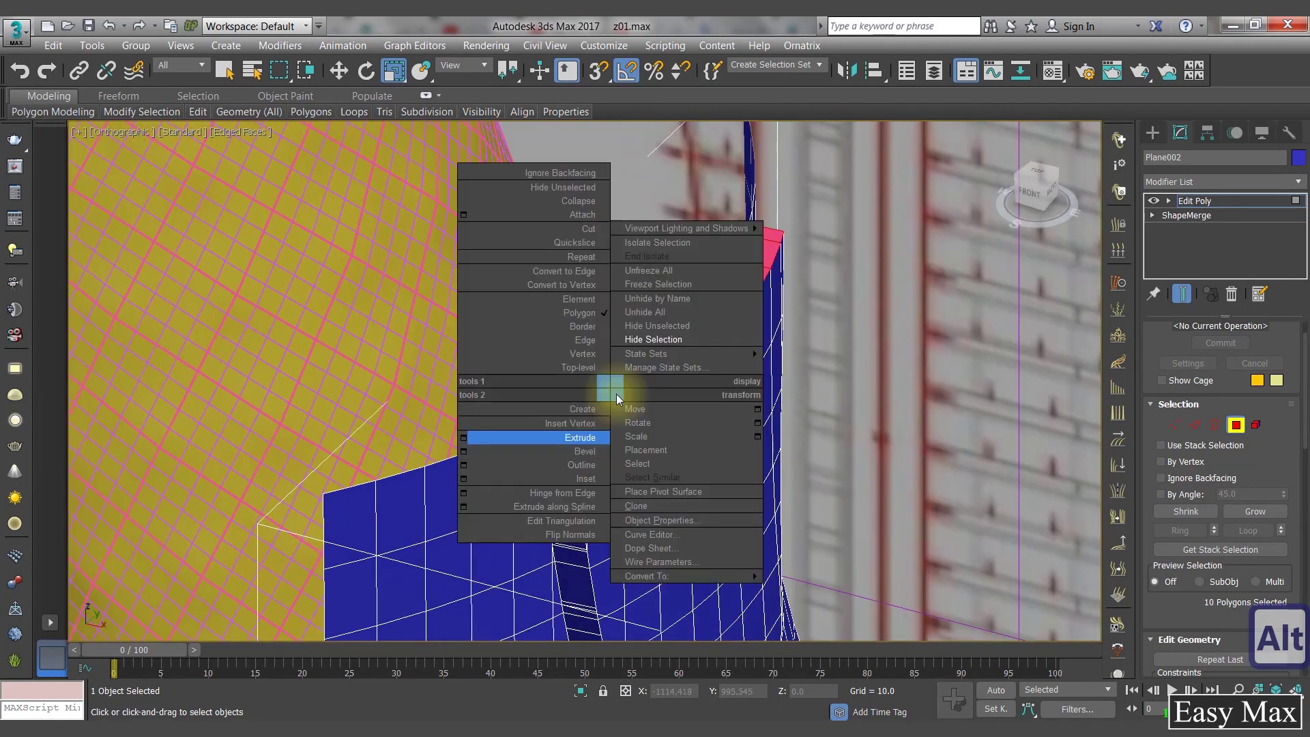
click(463, 438)
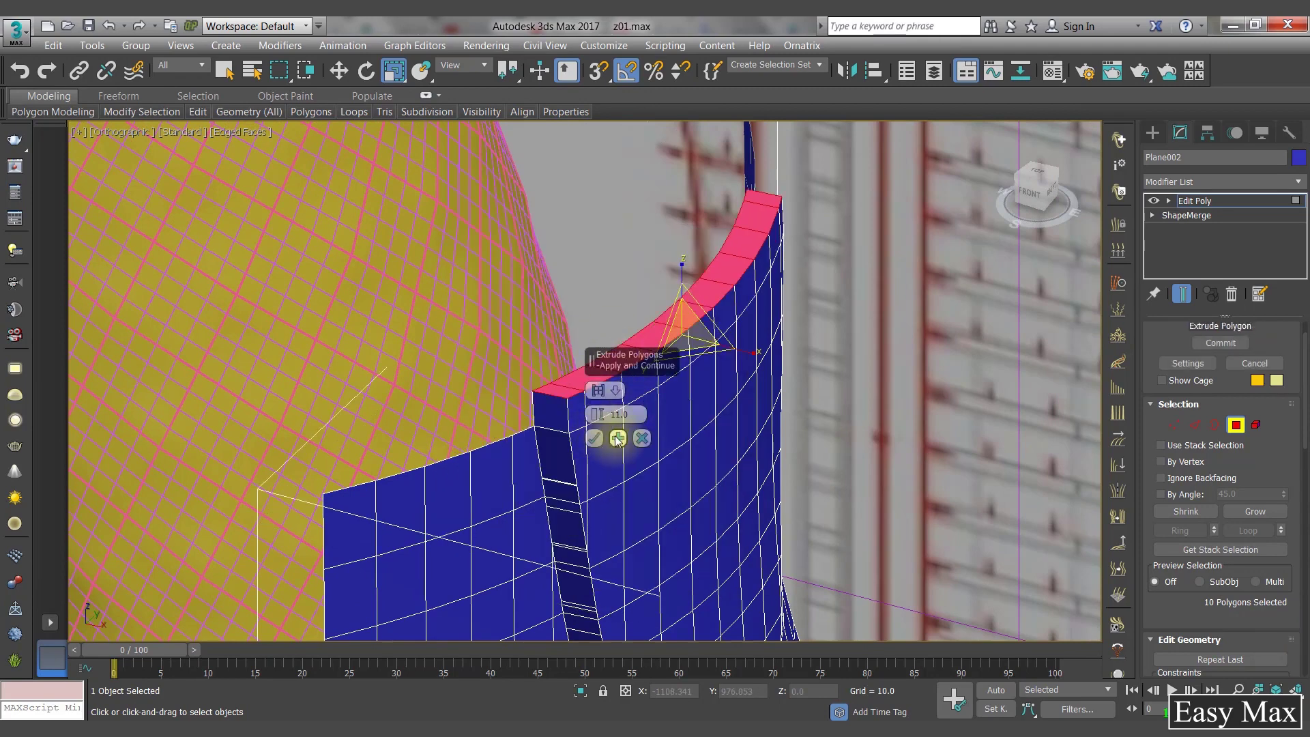
click(617, 439)
key(ctrl+z)
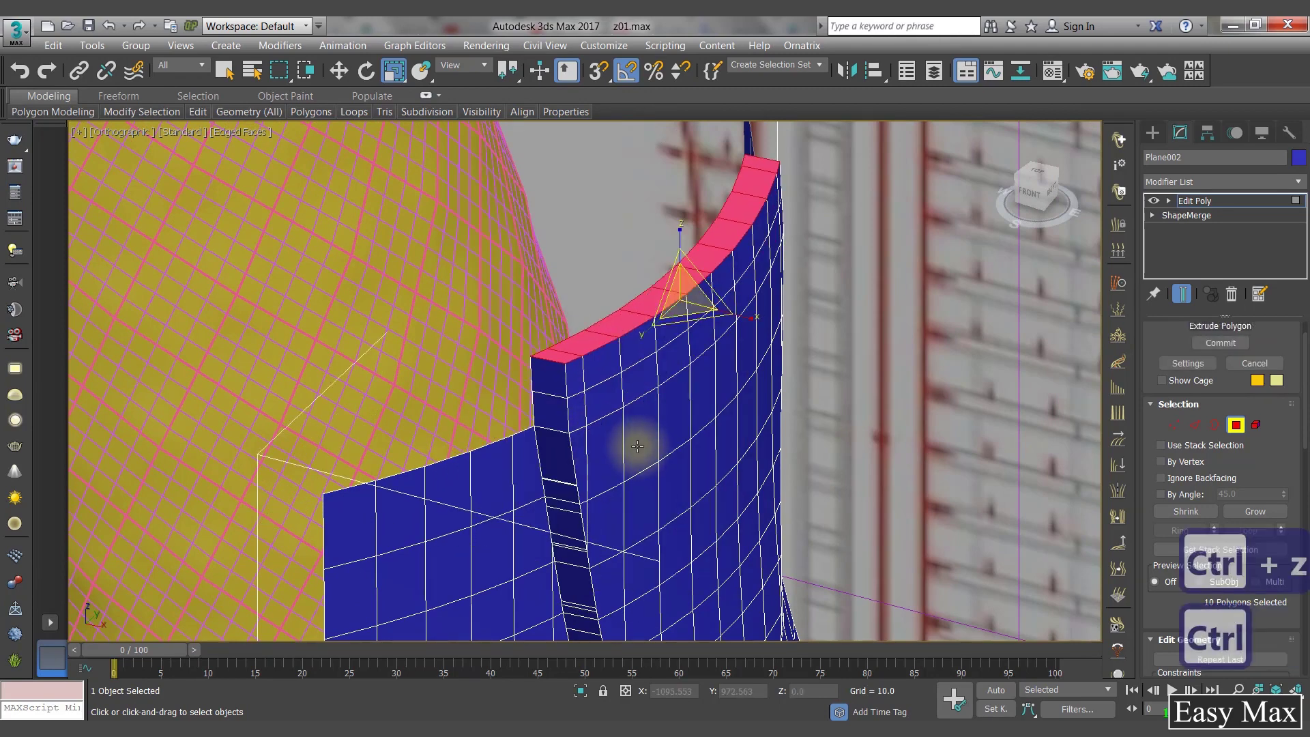
key(ctrl+z)
Step: Extrude the raised panel's top-edge polygons upward with a height of 15
right_click(593, 442)
click(457, 438)
text(15)
key(Return)
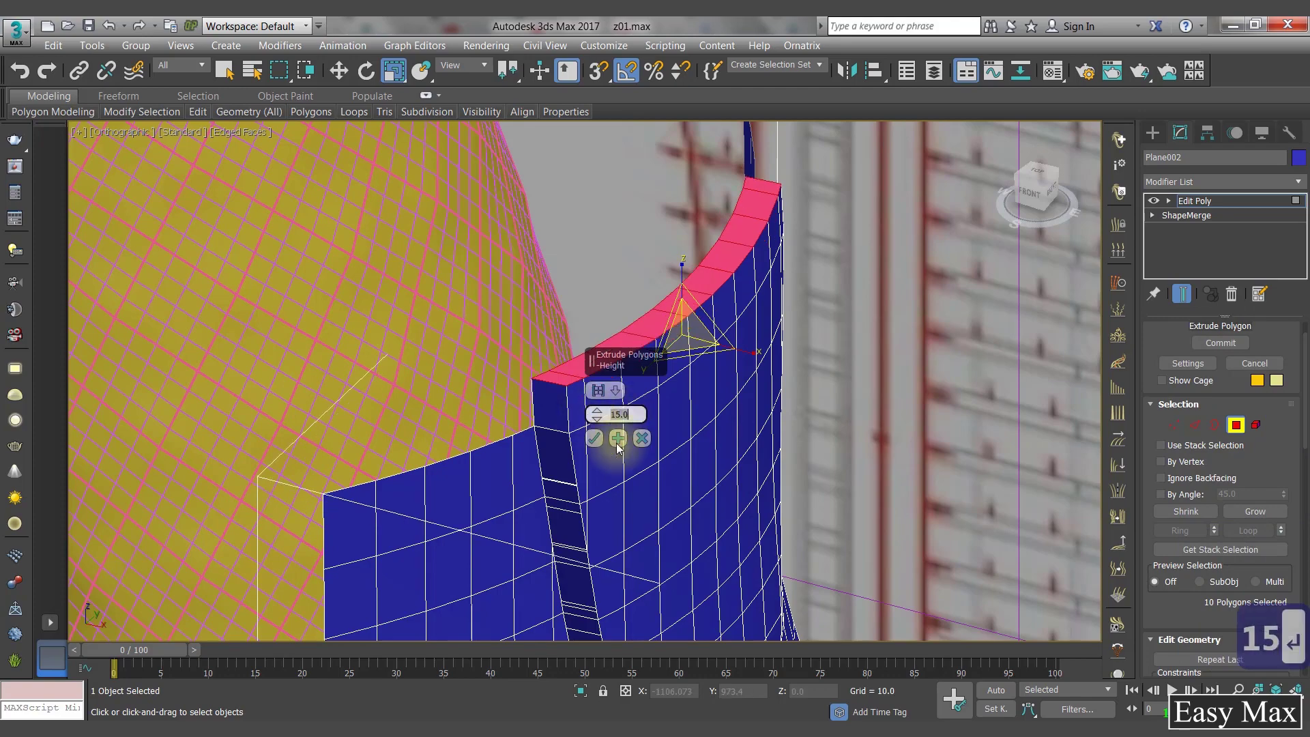
click(595, 439)
Step: Select the new lip's row of polygons facing the tower and extrude it to the tower wall by 85.946
alt+middle_drag(600, 439, 731, 314)
shift+click(730, 320)
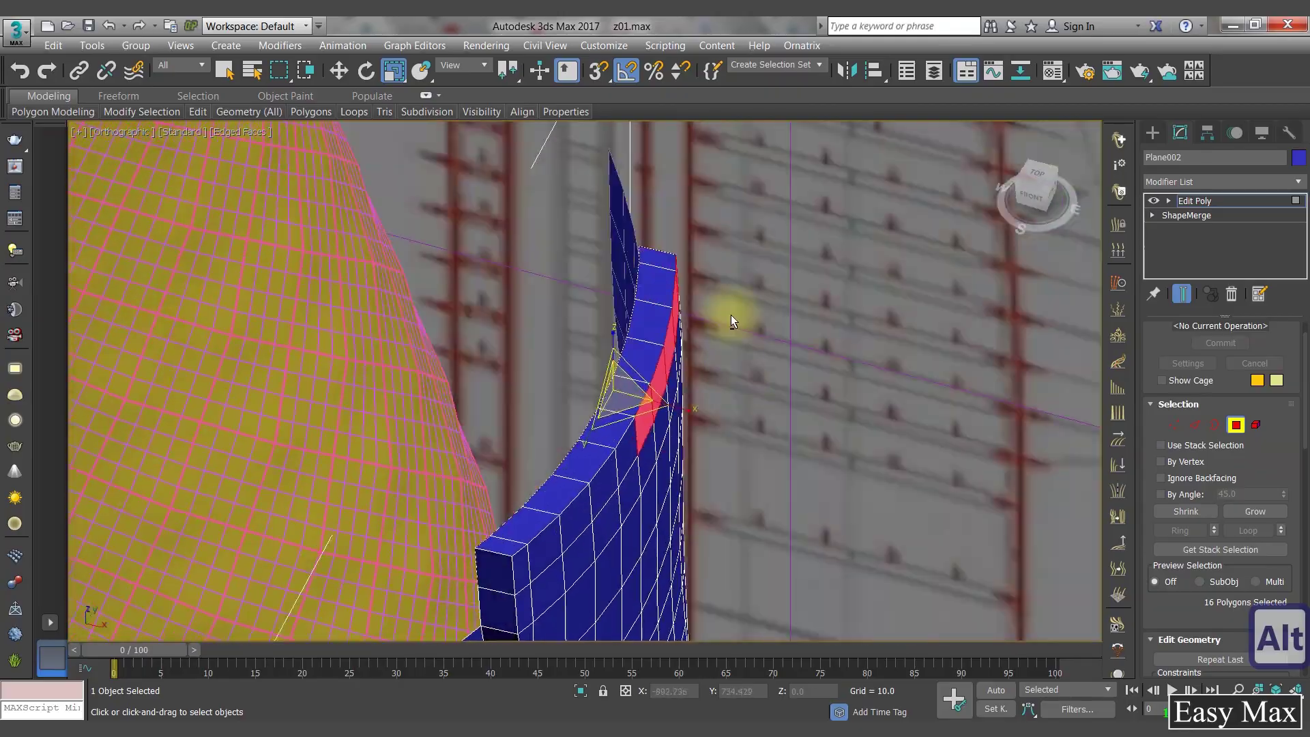
alt+middle_drag(652, 470, 666, 366)
right_click(667, 366)
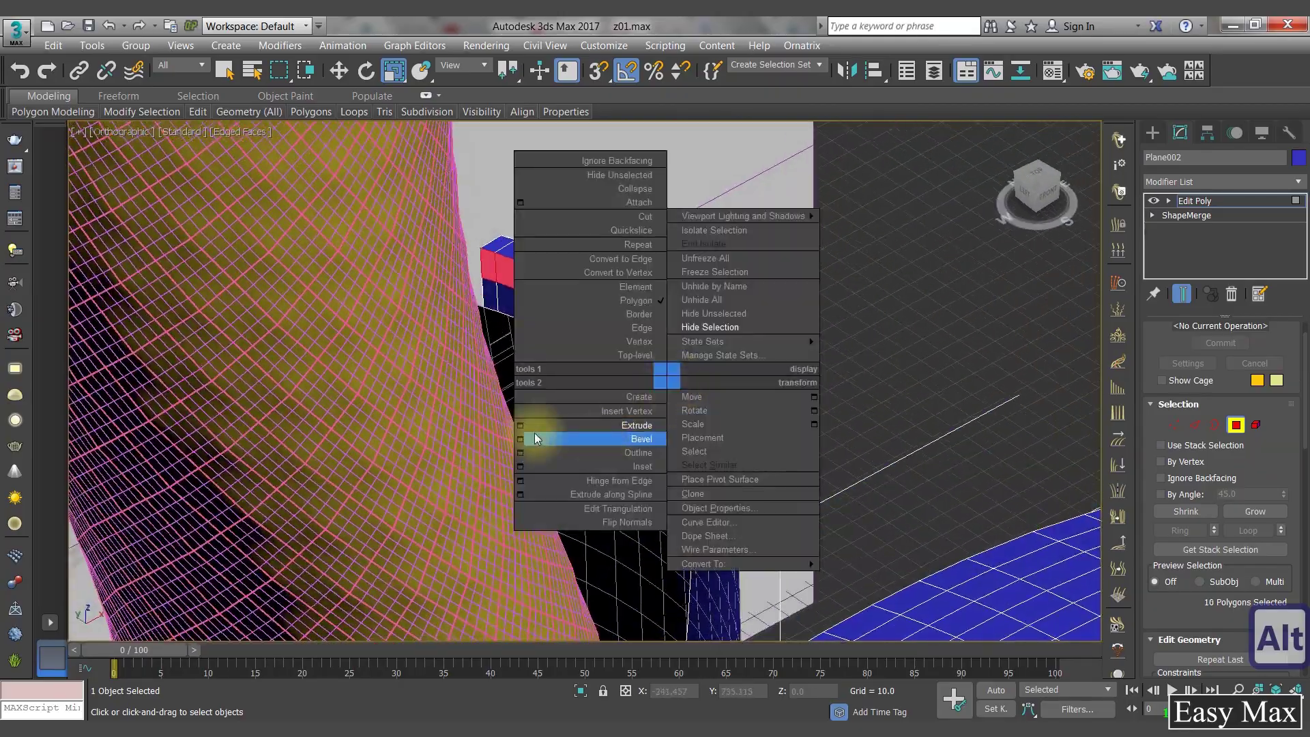
click(535, 433)
drag(601, 412, 621, 252)
middle_drag(783, 427, 556, 440)
drag(599, 414, 598, 397)
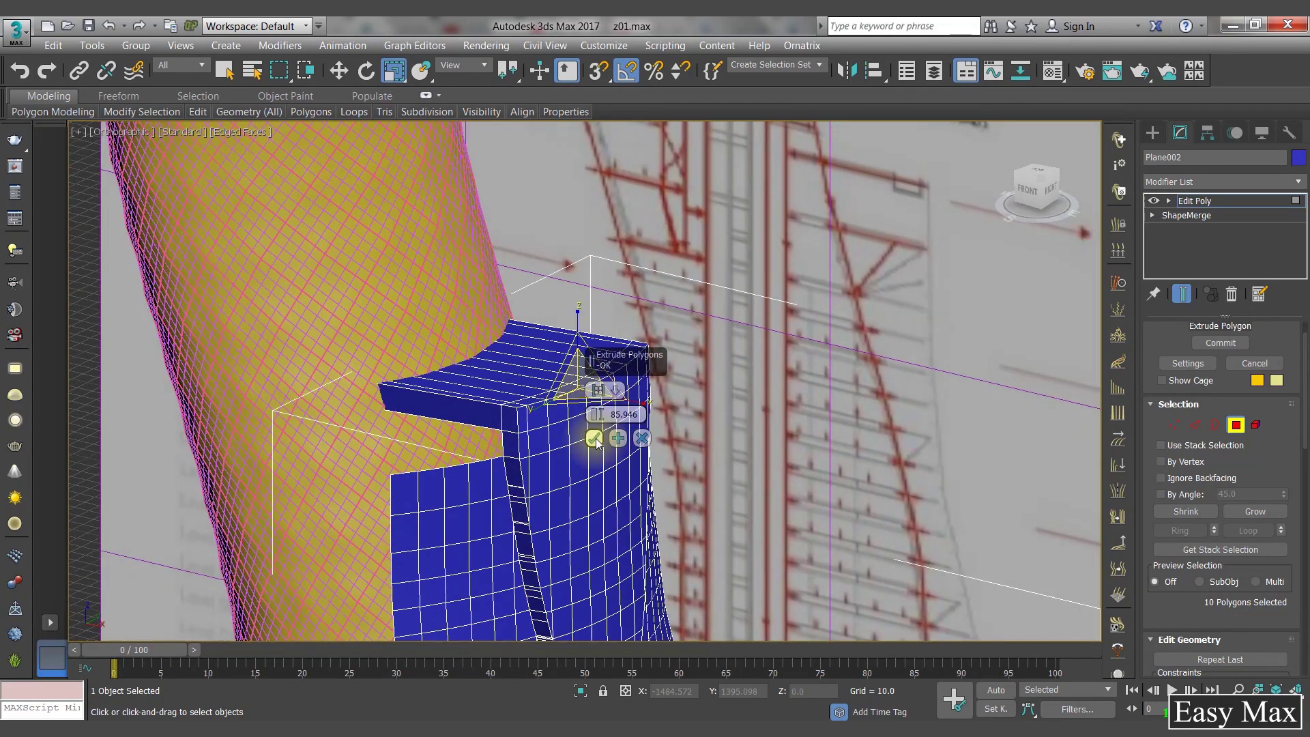
click(596, 442)
Step: Select the row of polygons beneath the raised panel's top ledge and extrude it toward the tower by 85.946
alt+middle_drag(596, 442, 512, 419)
scroll(1158, 435, down, 3)
click(587, 371)
scroll(512, 418, down, 3)
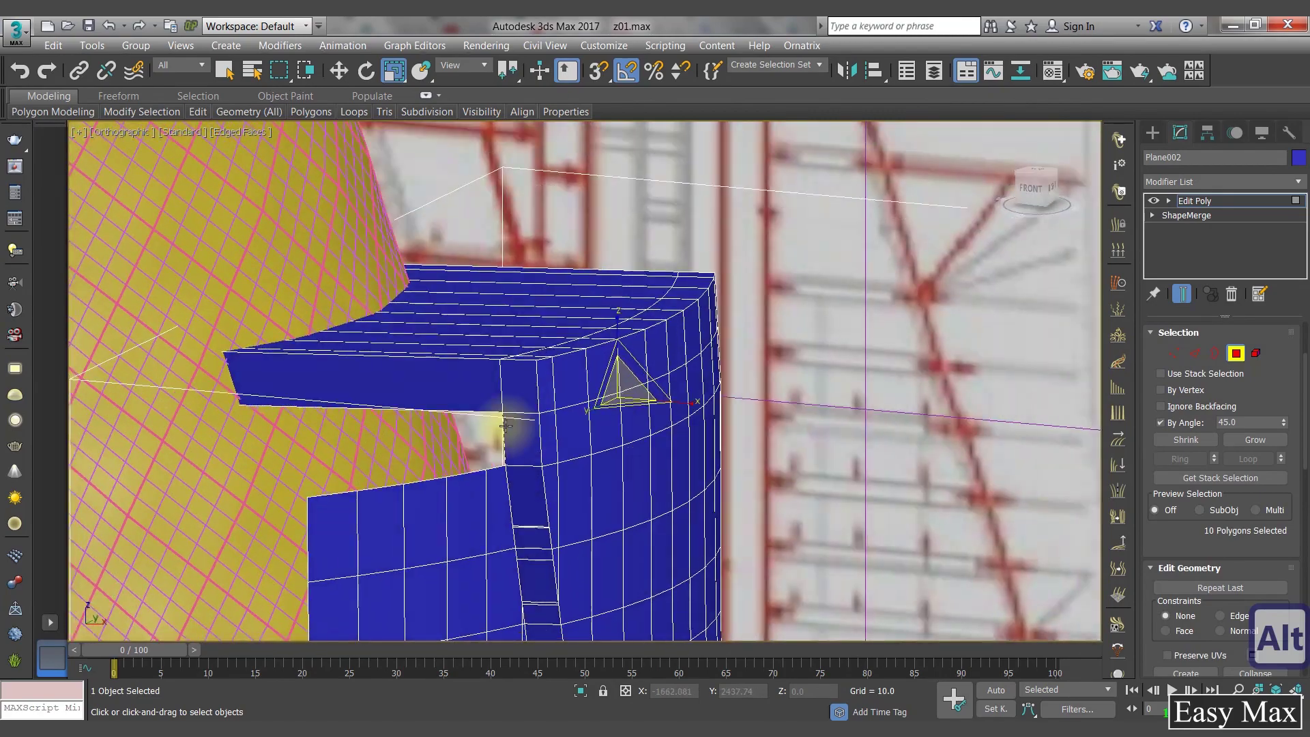
right_click(498, 421)
click(351, 469)
click(615, 392)
click(614, 440)
alt+middle_drag(471, 466, 513, 466)
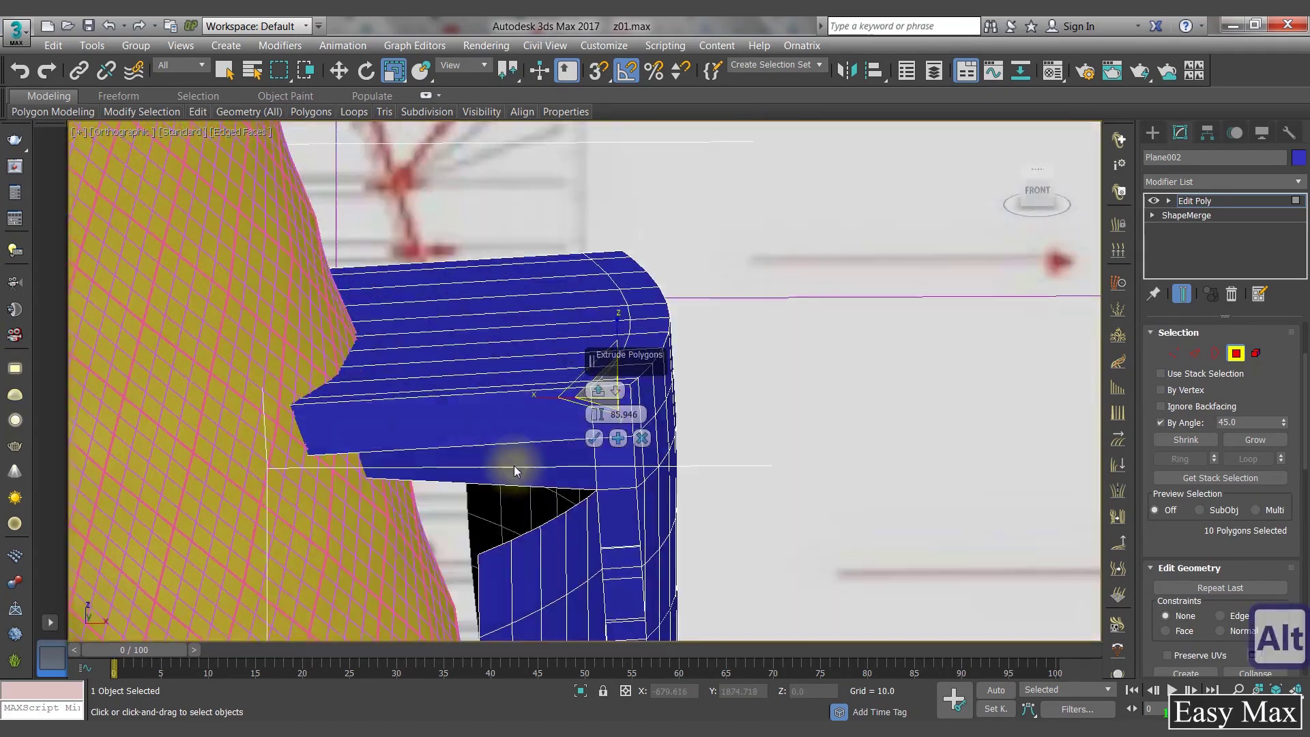
scroll(605, 452, down, 3)
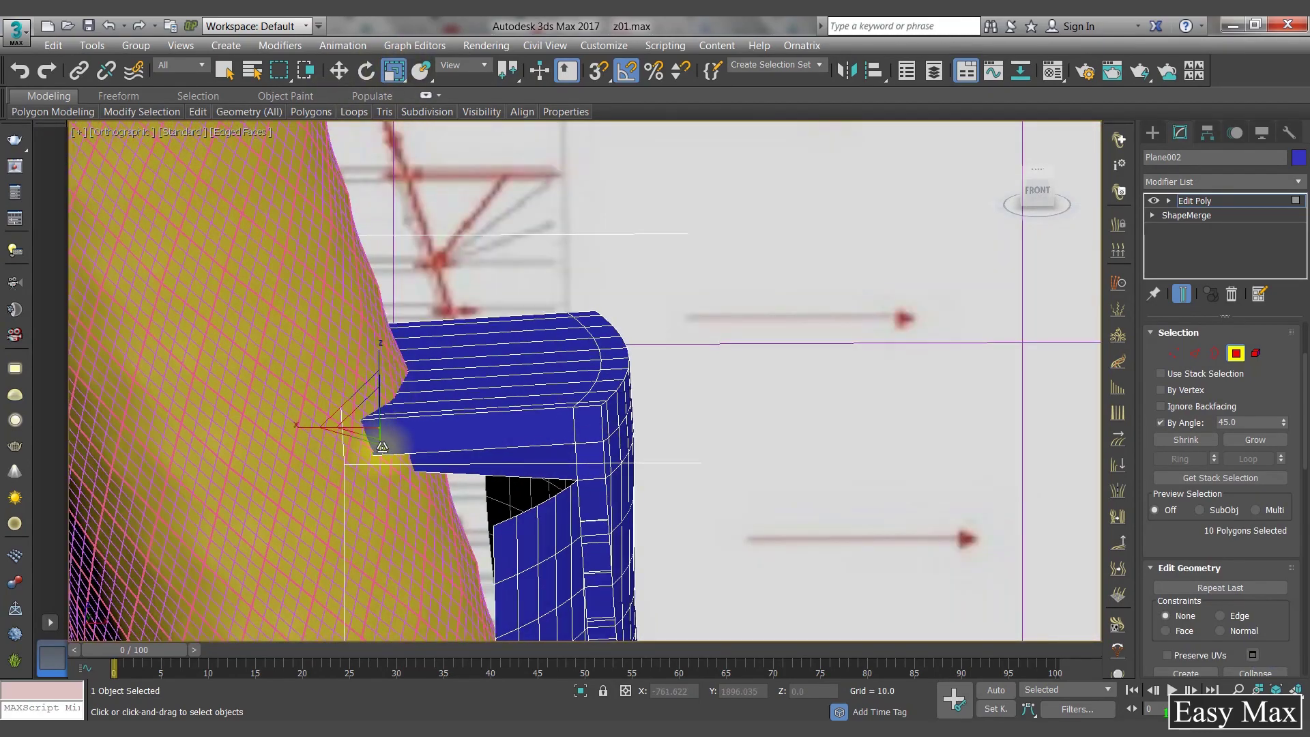
alt+middle_drag(444, 463, 472, 436)
key(4)
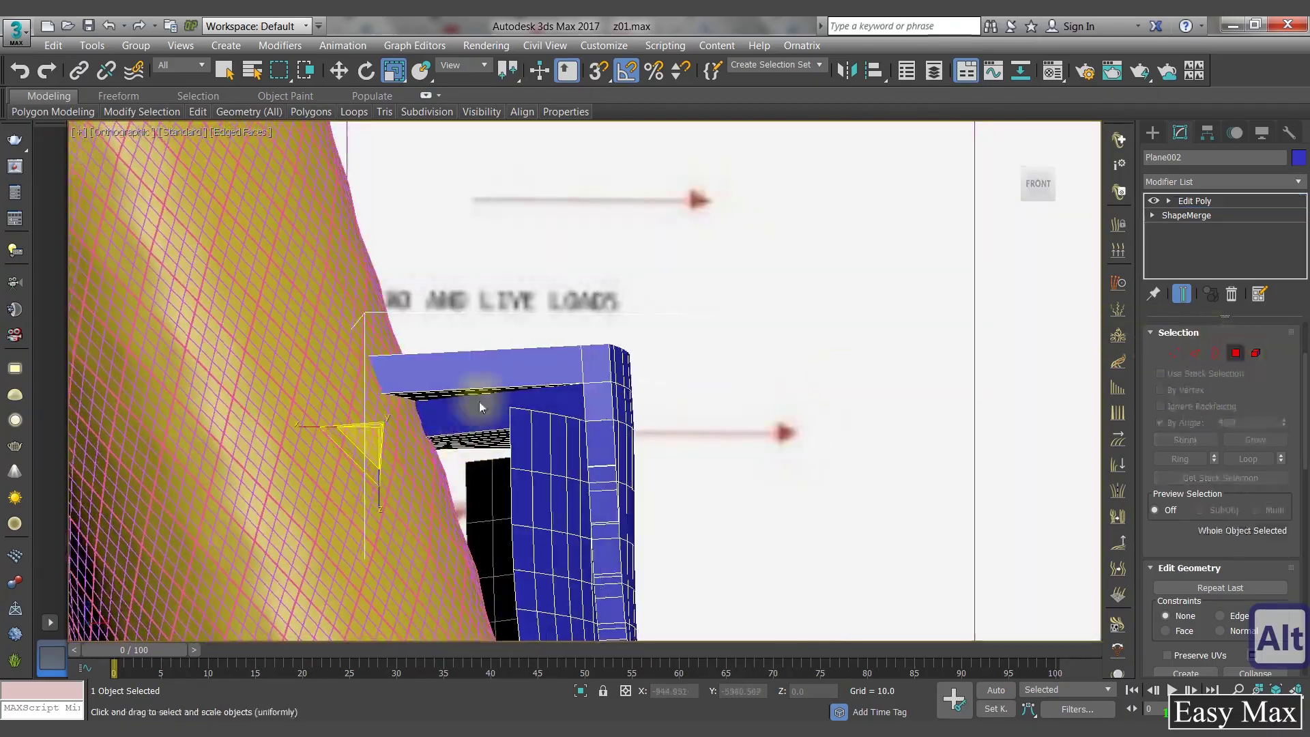
Step: Select the tower and the reference planes and hide them so the canopy is exposed
click(301, 363)
middle_drag(301, 364, 320, 428)
scroll(320, 429, down, 6)
drag(268, 267, 335, 321)
right_click(343, 332)
click(381, 279)
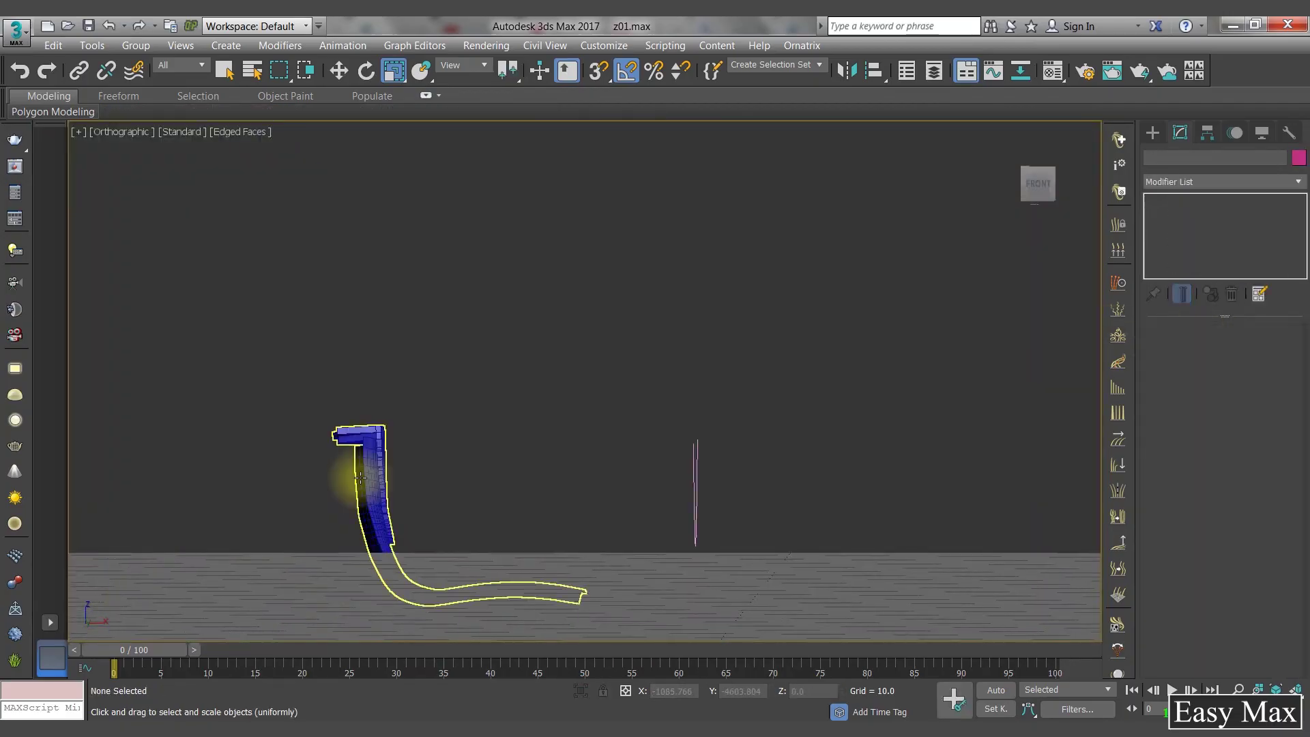
Step: Select the canopy for polygon editing and examine the reference photo for the ledges around its top edge
click(358, 464)
scroll(362, 457, up, 4)
alt+middle_drag(361, 447, 450, 345)
scroll(385, 426, up, 3)
click(1236, 464)
click(1240, 467)
scroll(477, 409, down, 2)
click(970, 730)
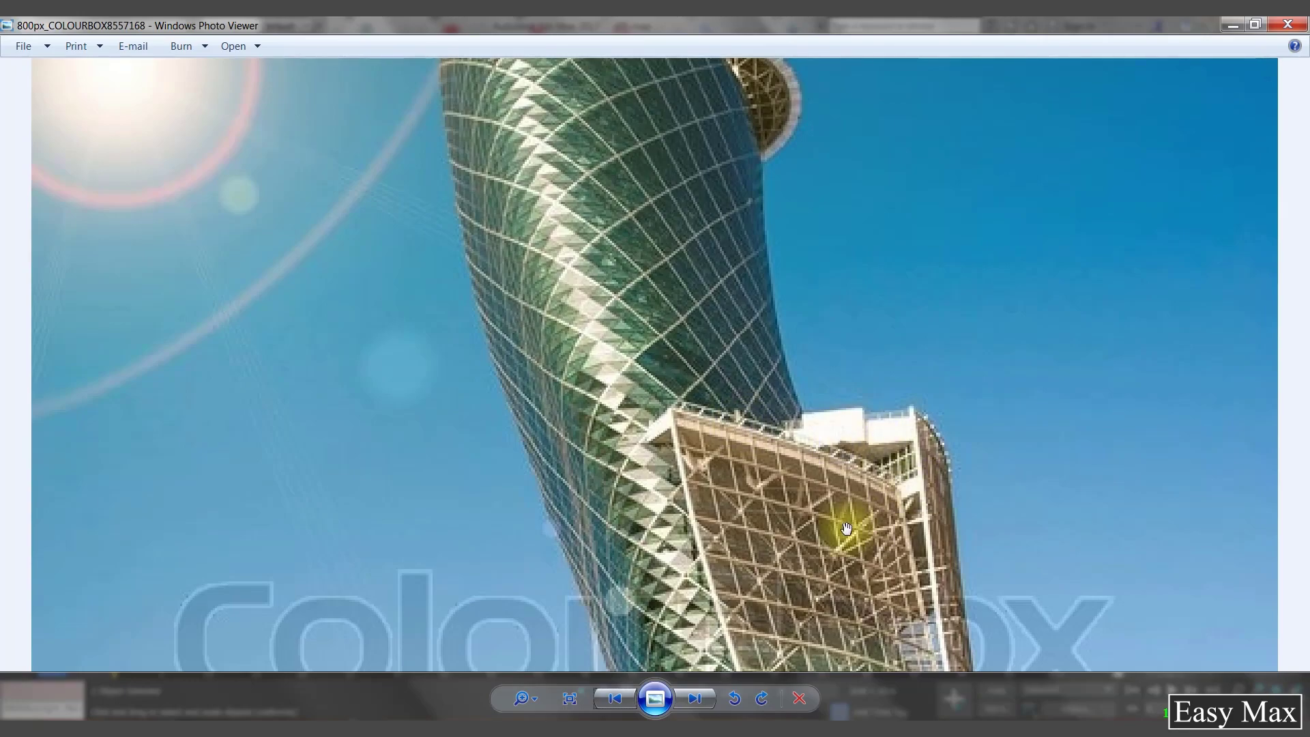
click(1232, 27)
Step: Select the ring of edges in the canopy's top row beside the raised panel and connect them to split the row horizontally
key(2)
scroll(335, 334, up, 5)
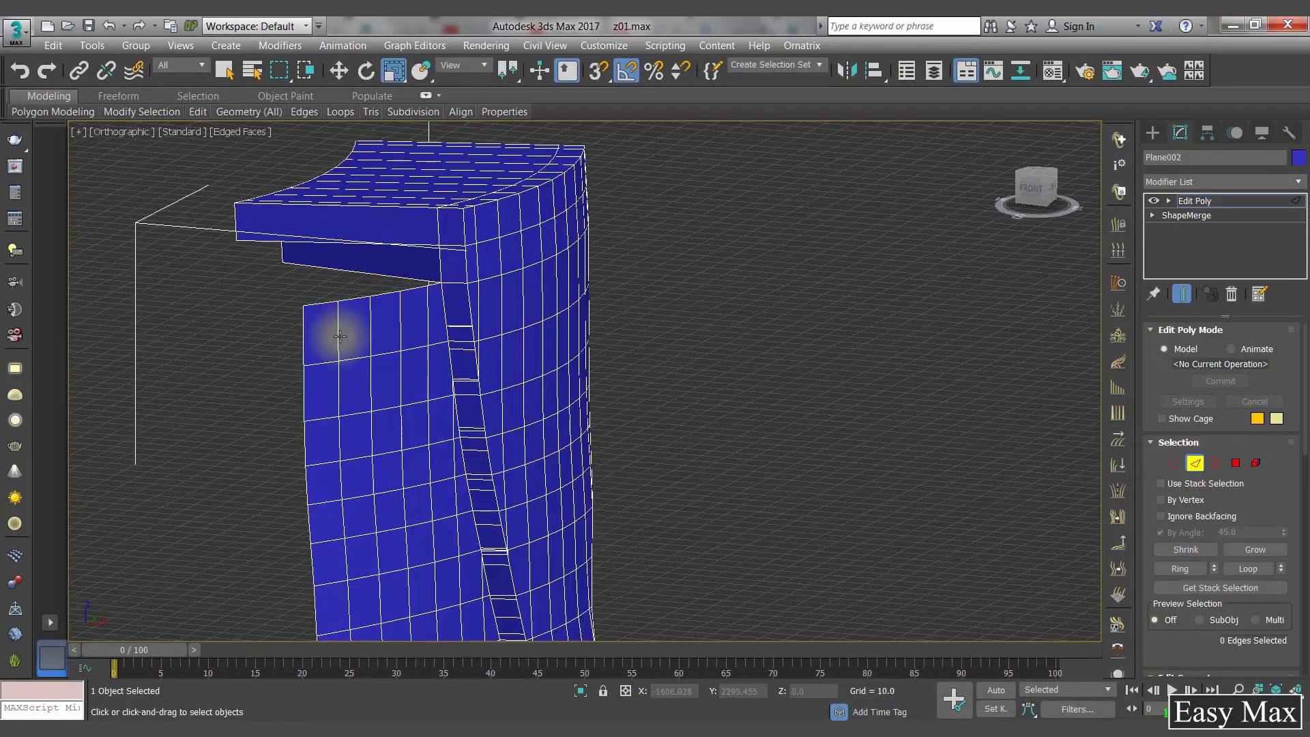
scroll(1180, 546, down, 1)
click(1180, 530)
alt+middle_drag(477, 287, 591, 406)
scroll(591, 406, up, 3)
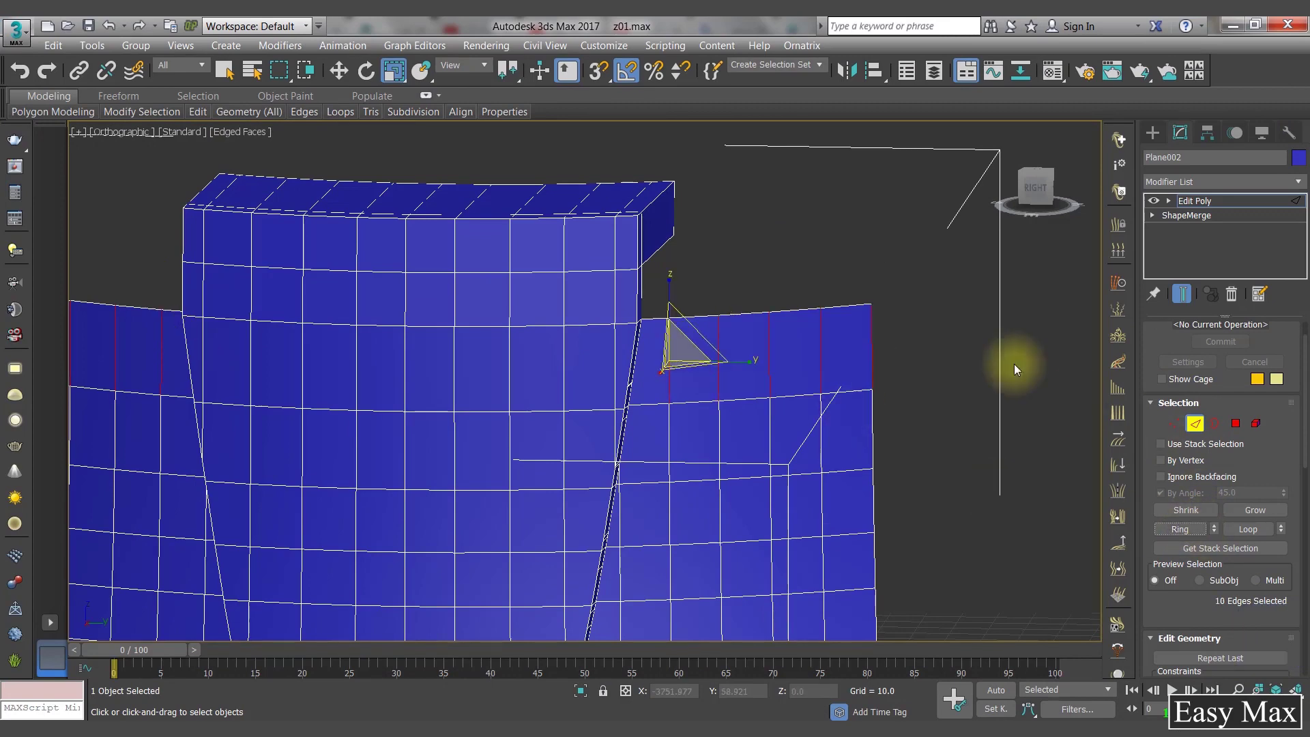
right_click(767, 391)
click(623, 479)
click(594, 460)
Step: Turn off selection by angle and select the narrow polygons along the canopy's top edge on both sides of the raised panel
click(1234, 423)
click(855, 333)
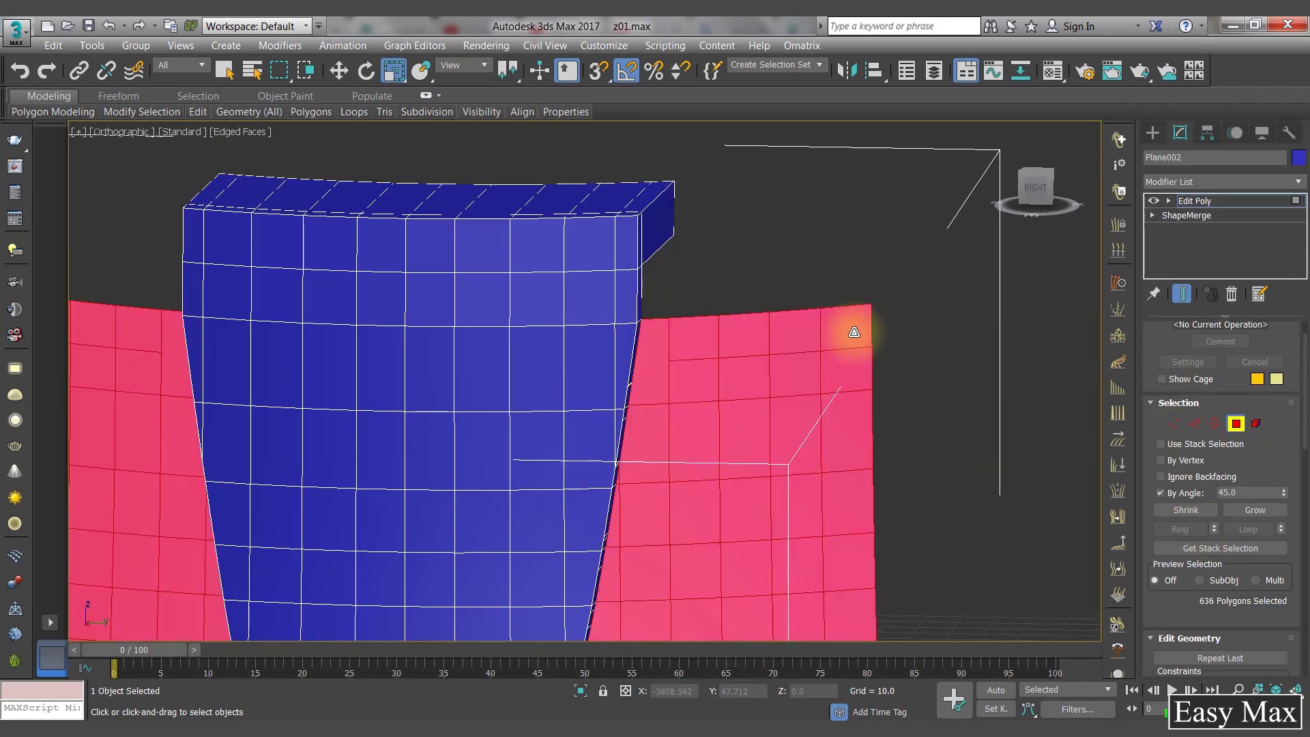
click(1183, 494)
click(842, 329)
mouse_move(652, 343)
alt+middle_down()
mouse_move(617, 362)
mouse_move(638, 342)
alt+middle_up()
alt+middle_drag(127, 322, 526, 347)
ctrl+click(425, 457)
ctrl+click(473, 452)
ctrl+click(524, 444)
ctrl+click(575, 436)
alt+middle_drag(587, 439, 437, 465)
ctrl+click(685, 459)
ctrl+click(839, 444)
scroll(785, 439, down, 2)
alt+middle_drag(698, 437, 755, 456)
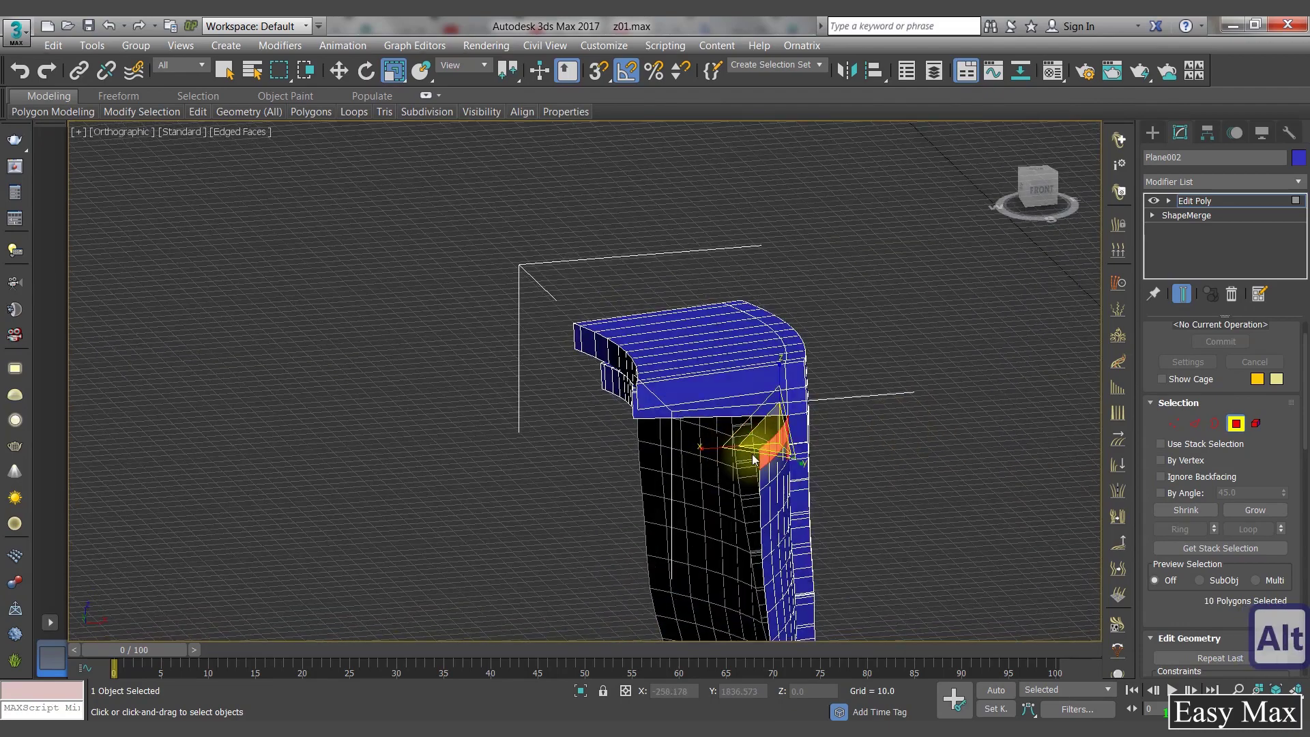
right_click(755, 444)
click(608, 491)
alt+middle_drag(624, 427, 955, 479)
click(643, 438)
click(1236, 424)
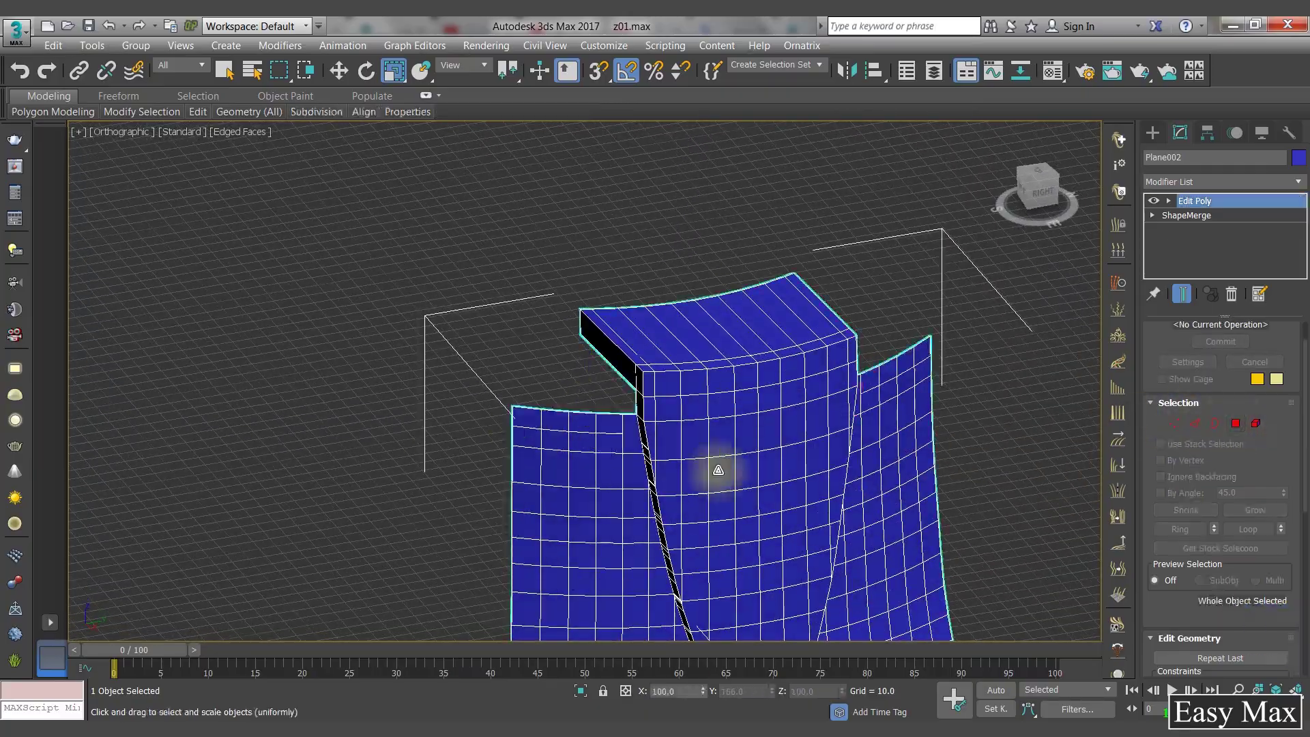
alt+middle_drag(717, 468, 593, 399)
alt+middle_drag(426, 321, 812, 365)
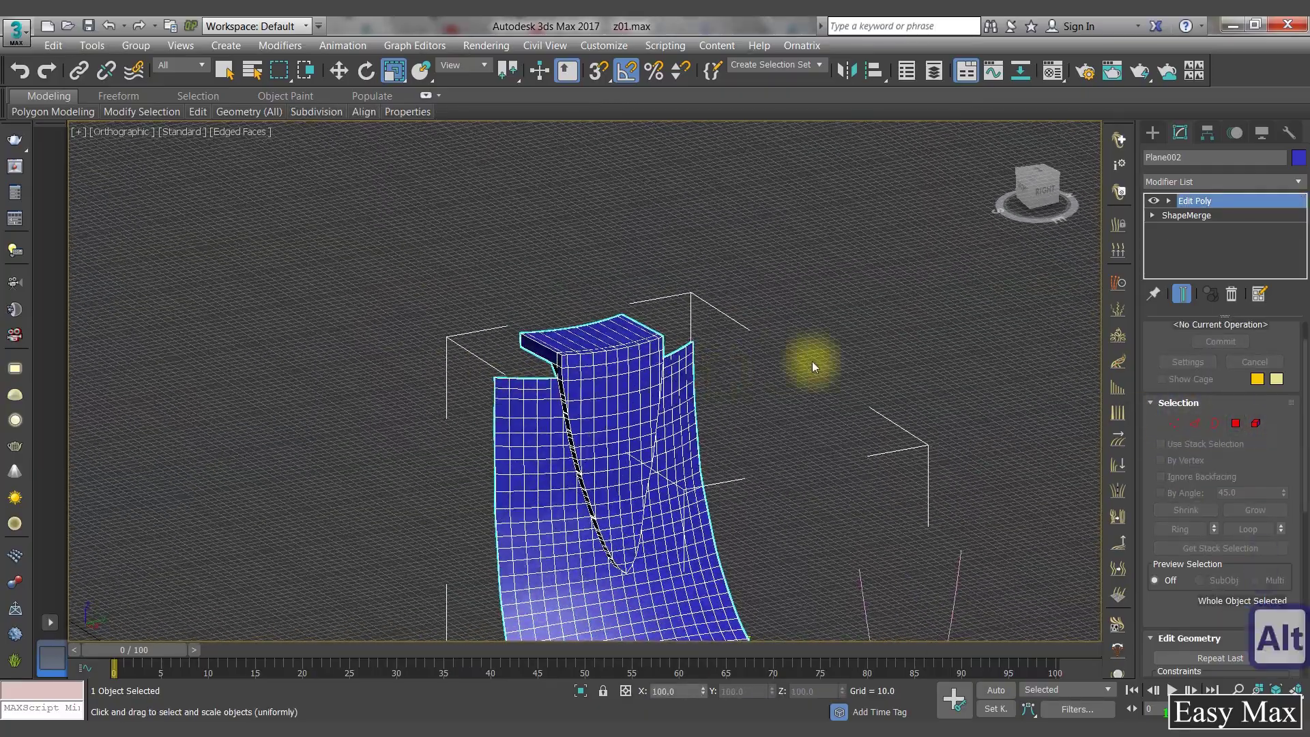
scroll(812, 365, up, 5)
click(1236, 424)
alt+middle_drag(351, 329, 569, 393)
right_click(677, 339)
click(595, 394)
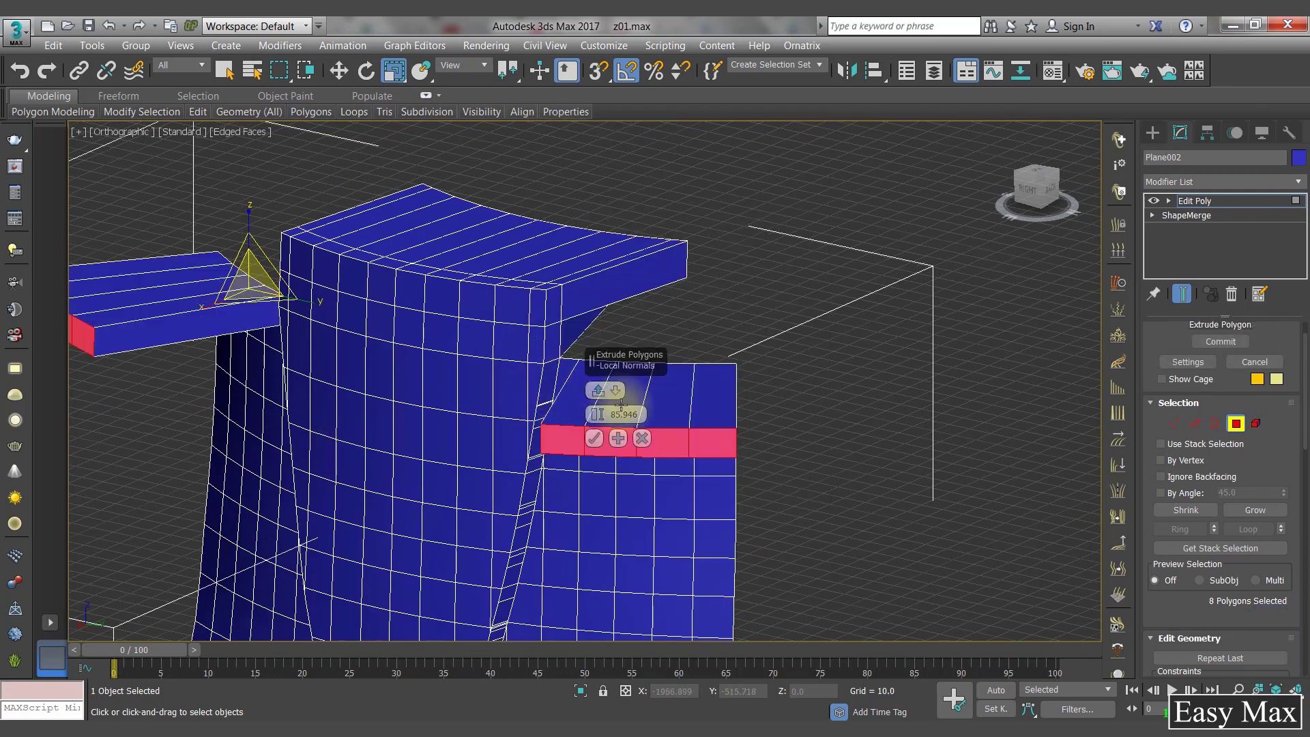
drag(598, 417, 650, 717)
alt+middle_drag(520, 481, 703, 471)
click(640, 440)
Step: Detach the selected top-edge strip polygons as a cloned separate object
alt+middle_drag(640, 440, 1285, 480)
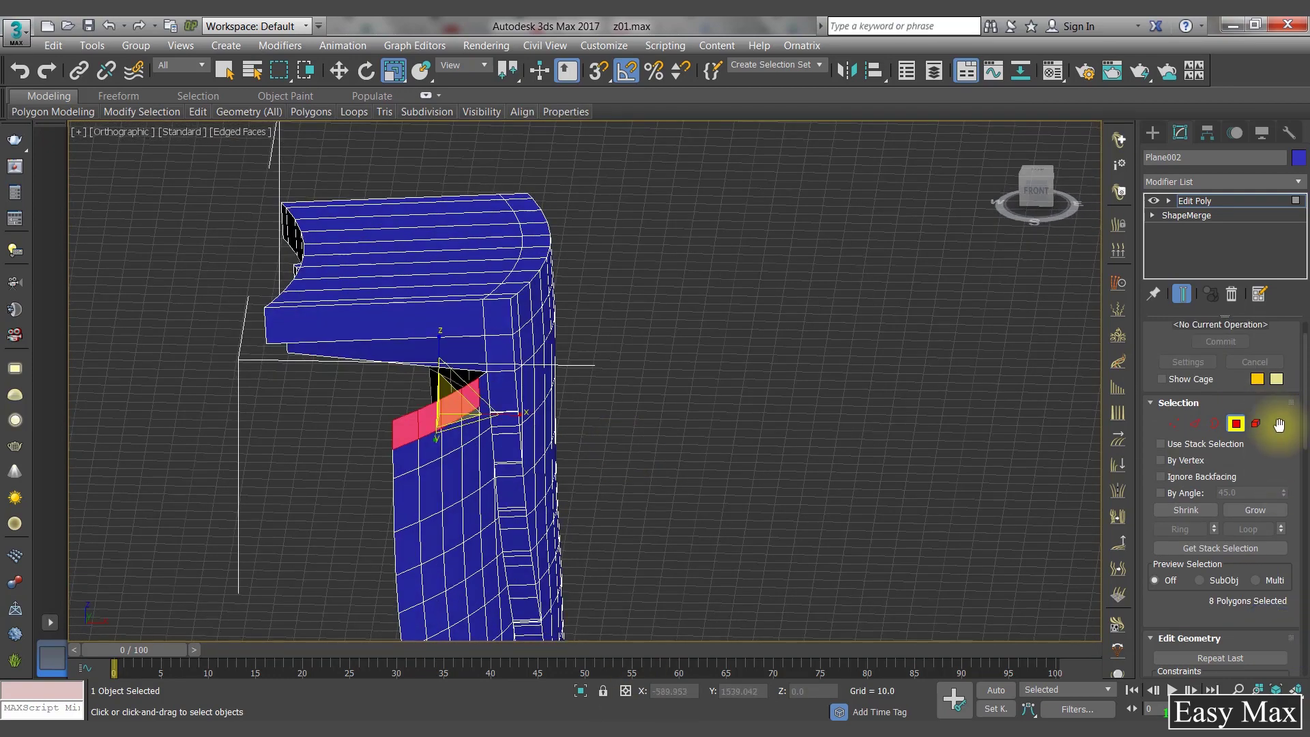
scroll(1279, 424, down, 5)
click(1249, 561)
click(588, 400)
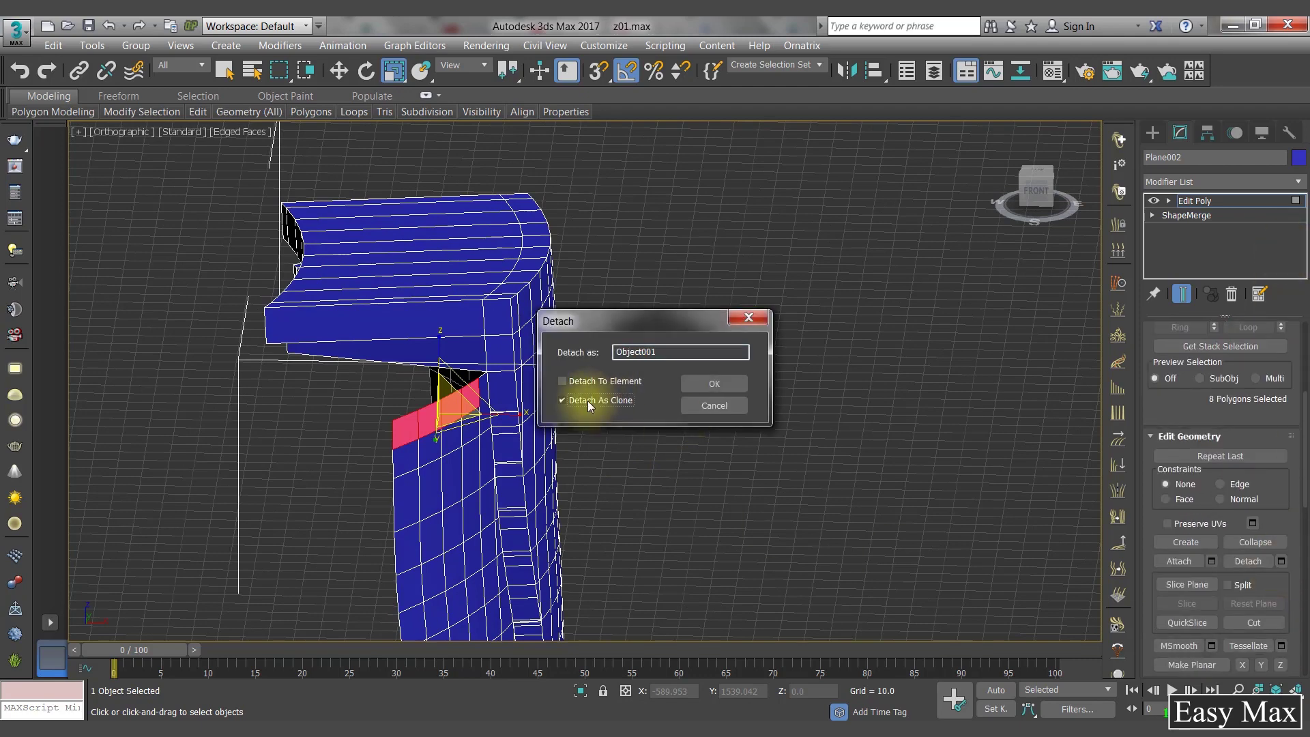
click(714, 384)
Step: Select the detached strip object and add a Shell modifier to it
click(1217, 200)
click(400, 441)
click(1236, 351)
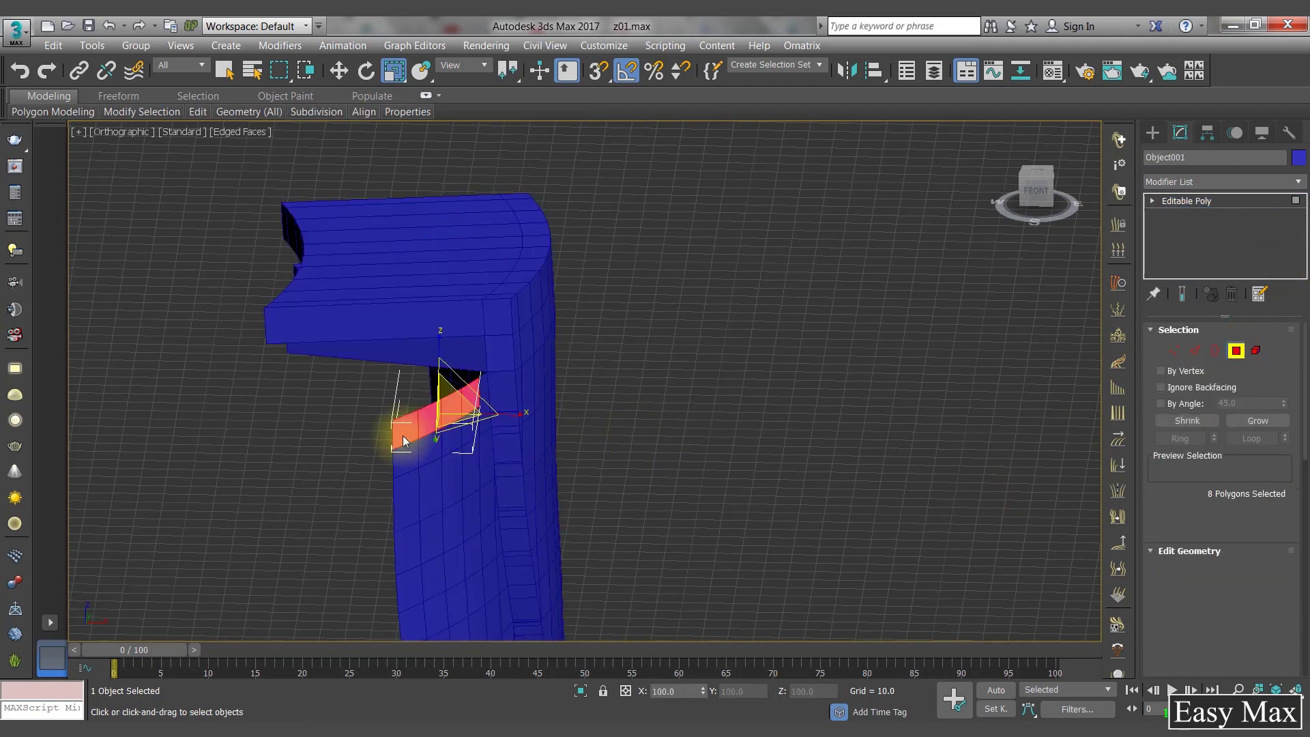
click(1187, 201)
click(1222, 182)
text(sh)
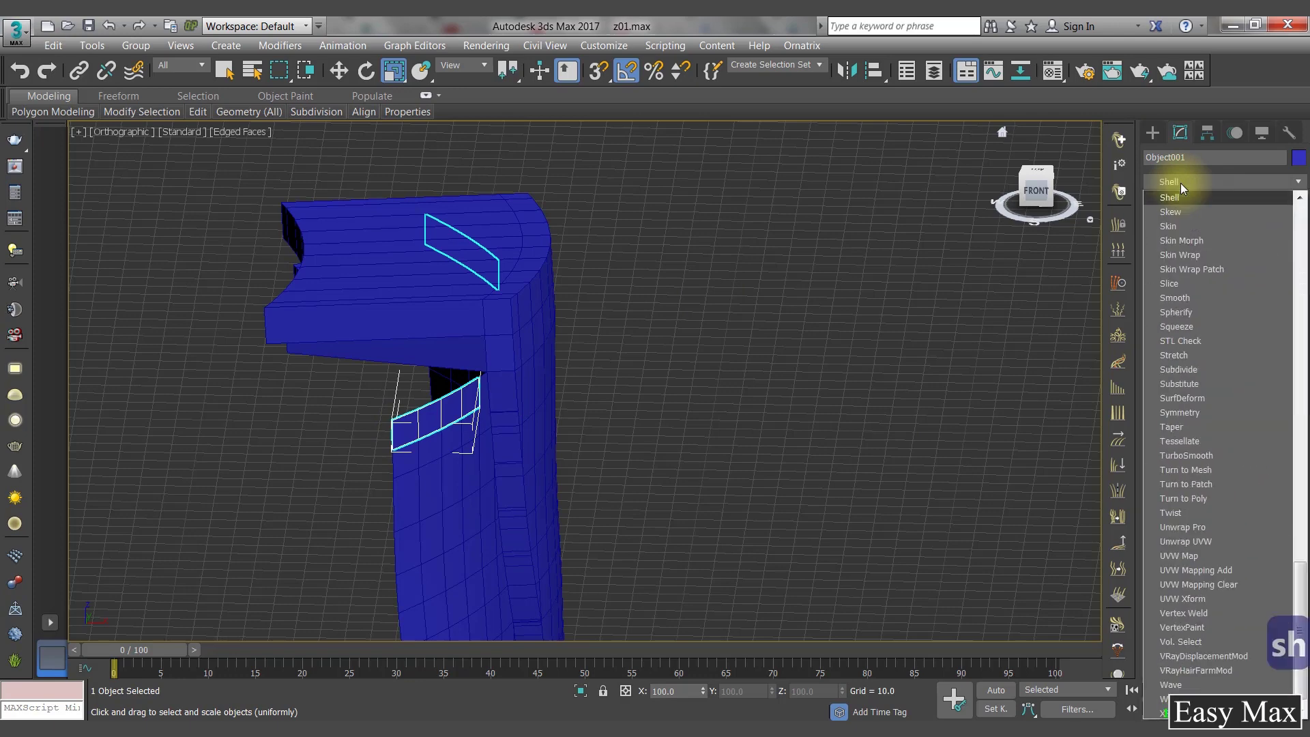
key(Return)
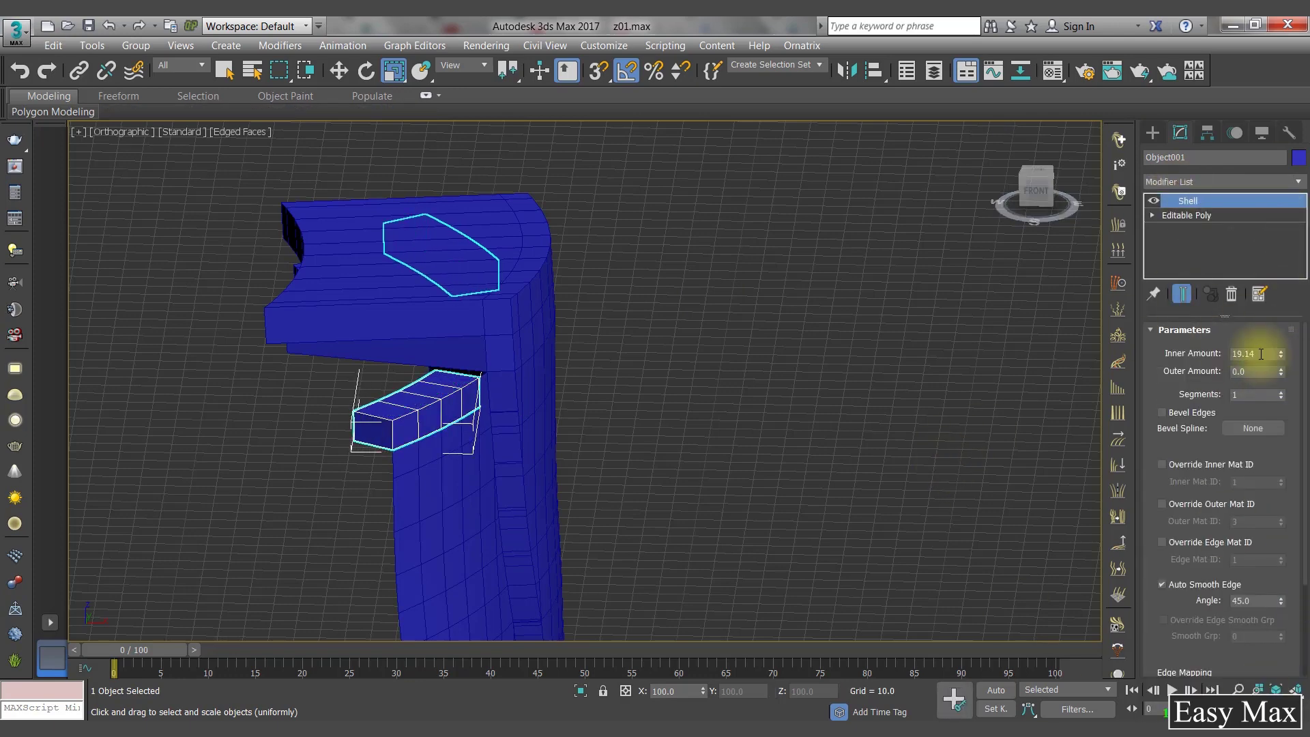
Step: Unhide all objects and set the strip's Shell inner amount to about 64 so the side ledges reach the tower
right_click(599, 374)
click(646, 301)
alt+middle_drag(423, 386, 482, 410)
drag(1281, 354, 1136, 660)
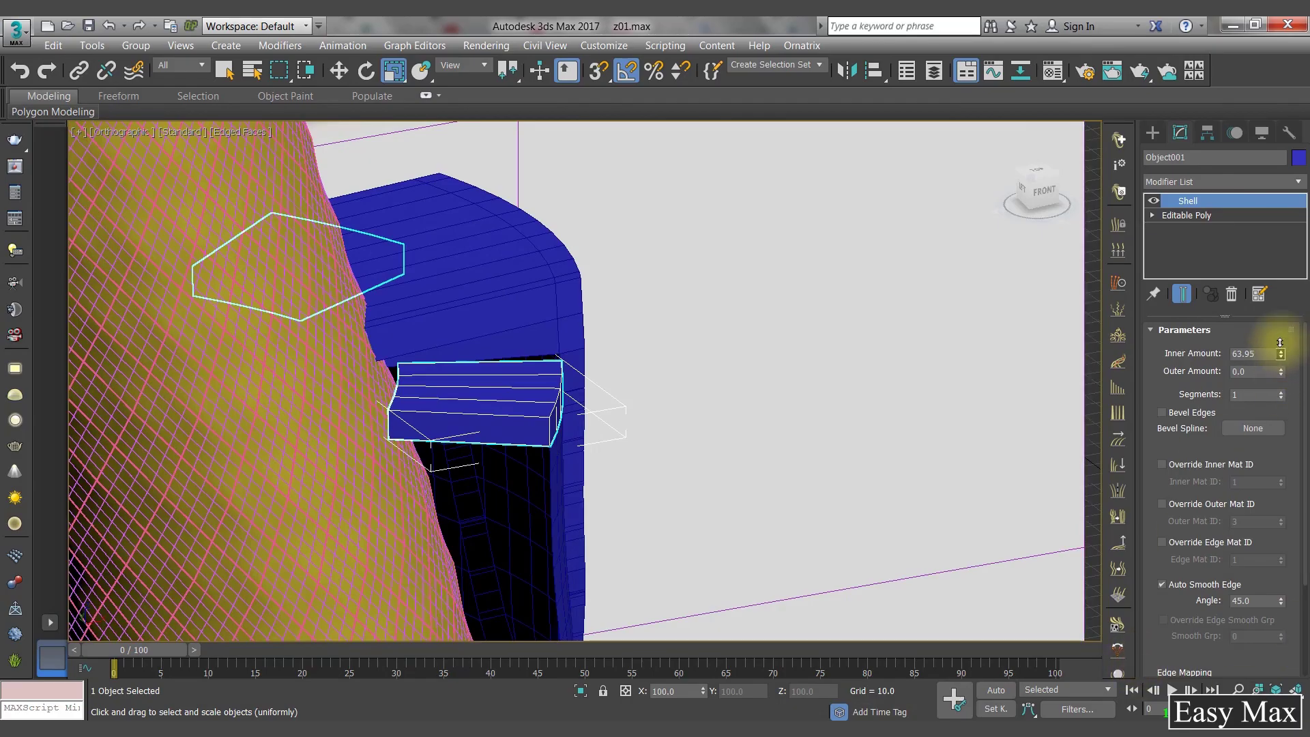
alt+middle_drag(777, 497, 429, 338)
scroll(440, 361, down, 7)
scroll(430, 336, up, 10)
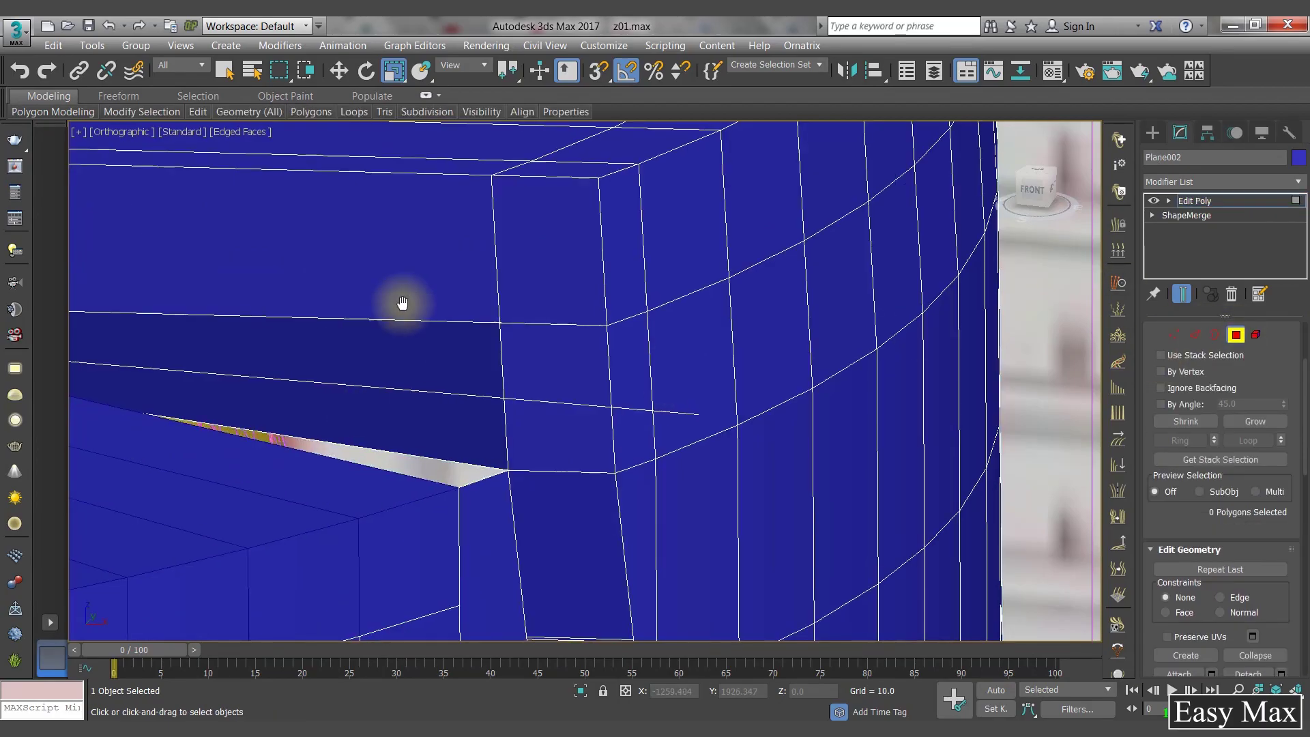
scroll(403, 303, down, 6)
alt+middle_drag(464, 304, 541, 328)
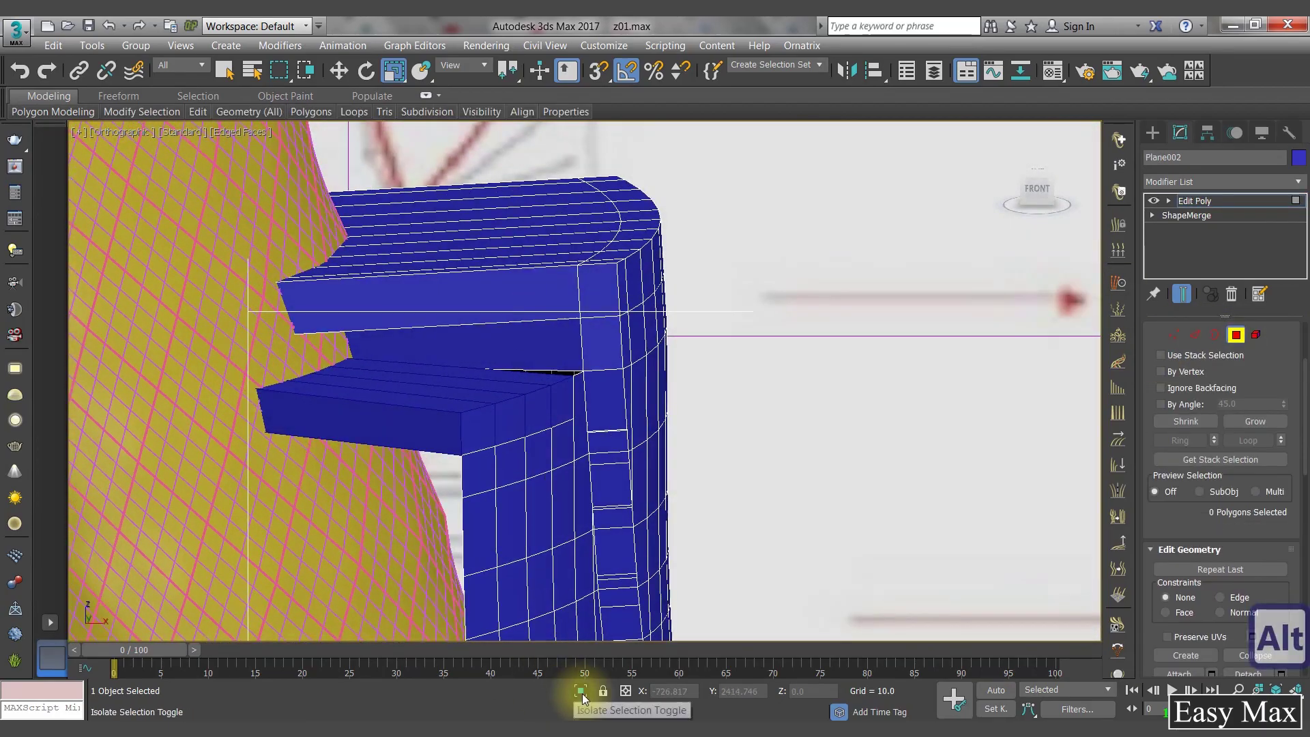
Step: Isolate the canopy and check the shape of the raised panel's top ledge in the reference photo
click(581, 691)
alt+middle_drag(491, 409, 614, 272)
click(967, 728)
click(931, 651)
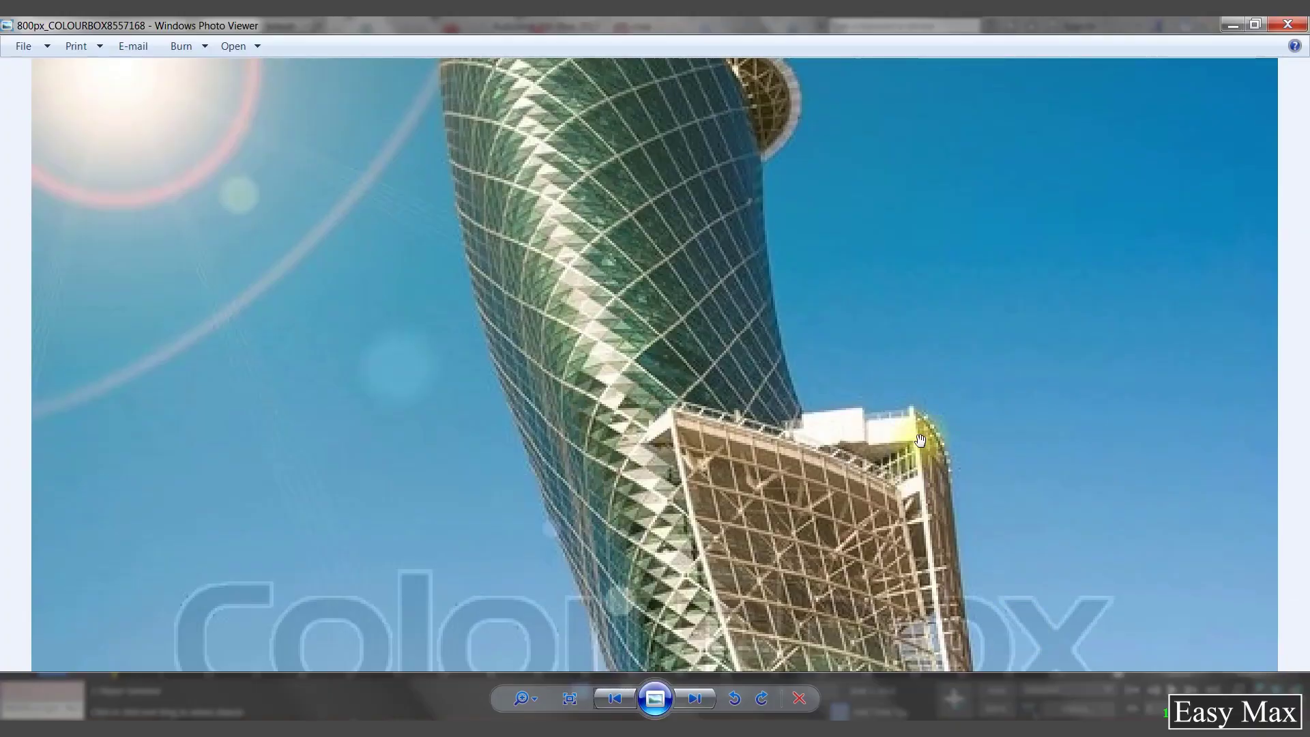
key(alt+Tab)
Step: In the front view, select the vertices along the top ledge's lower edge and raise them to make the ledge thinner
click(687, 198)
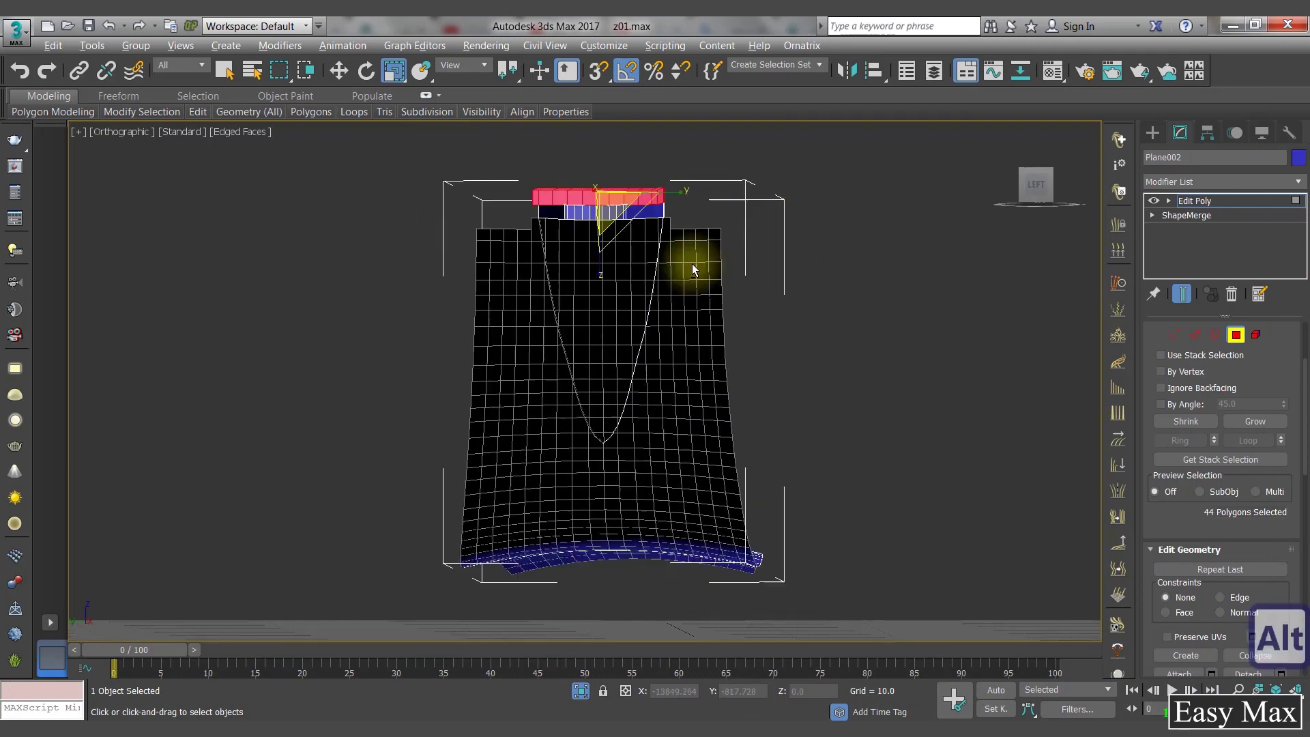
alt+middle_drag(692, 264, 696, 212)
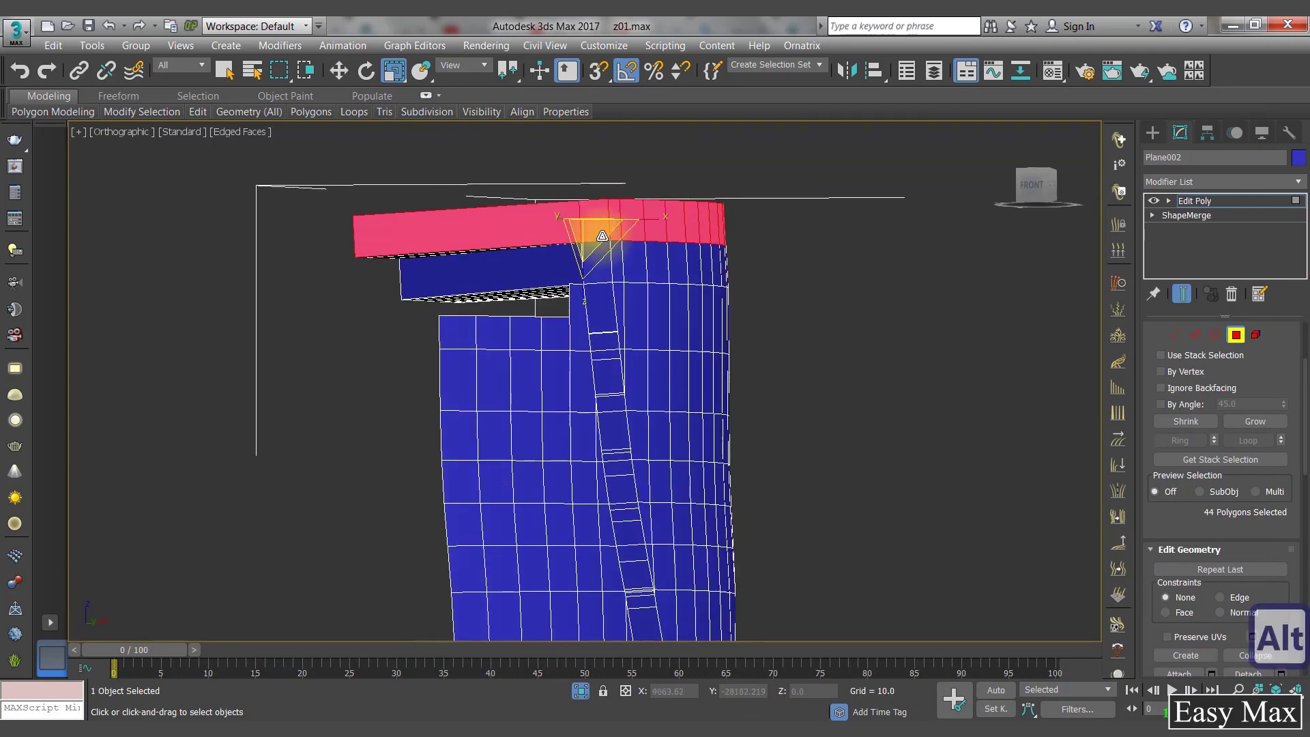
click(1196, 339)
click(1037, 186)
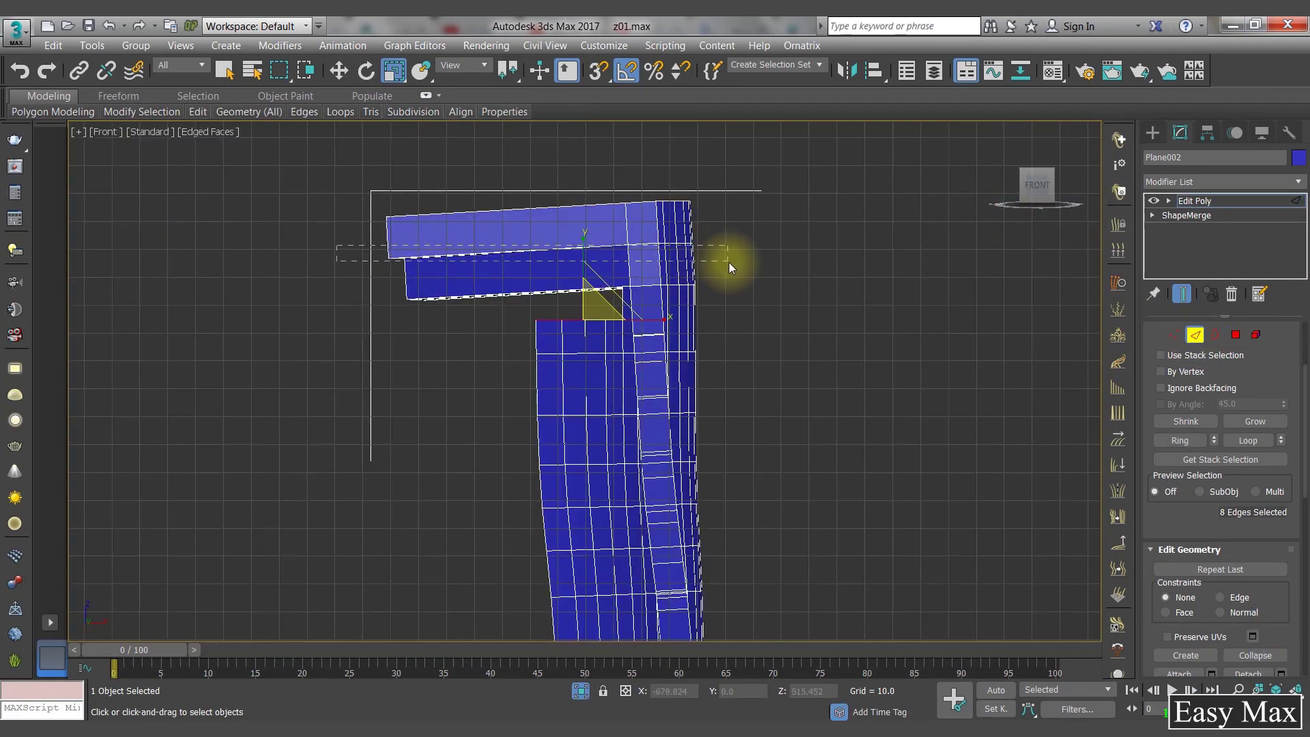
key(1)
drag(714, 268, 714, 267)
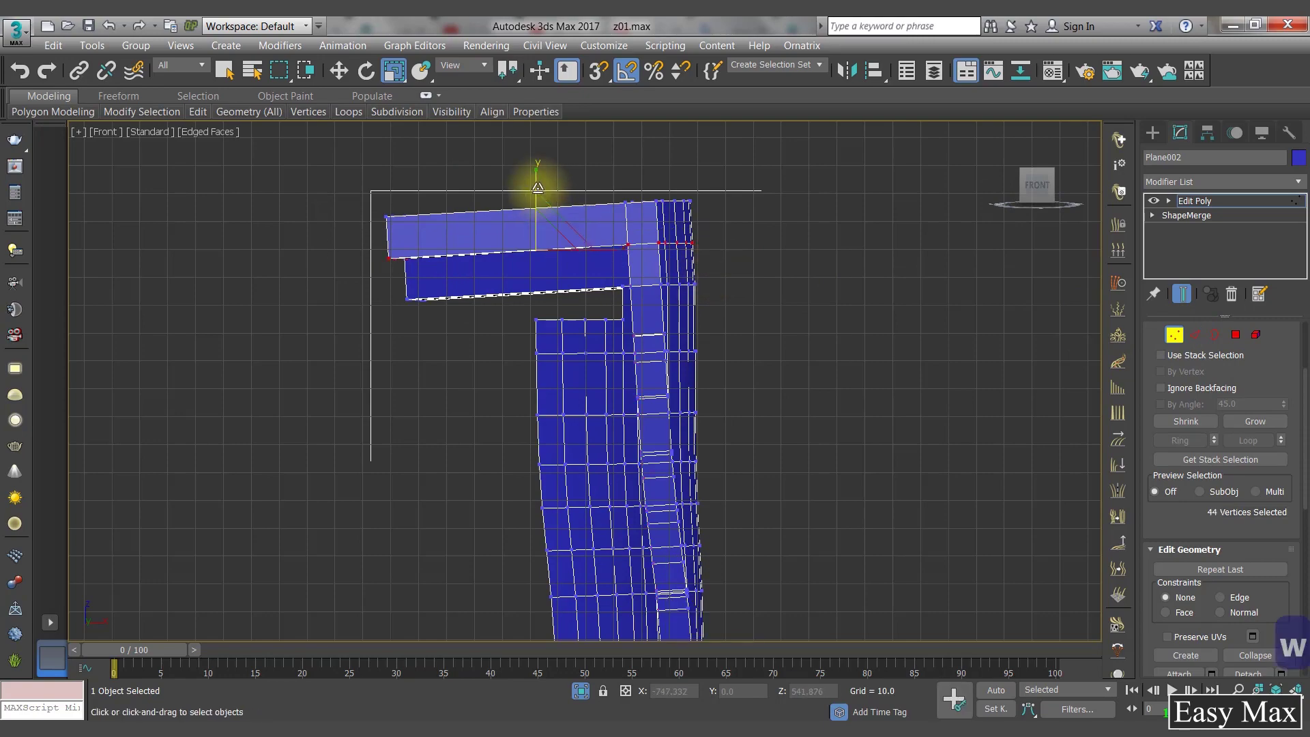
click(1236, 334)
alt+middle_drag(307, 327, 499, 403)
drag(1270, 369, 1269, 196)
click(1228, 200)
alt+middle_drag(751, 307, 566, 445)
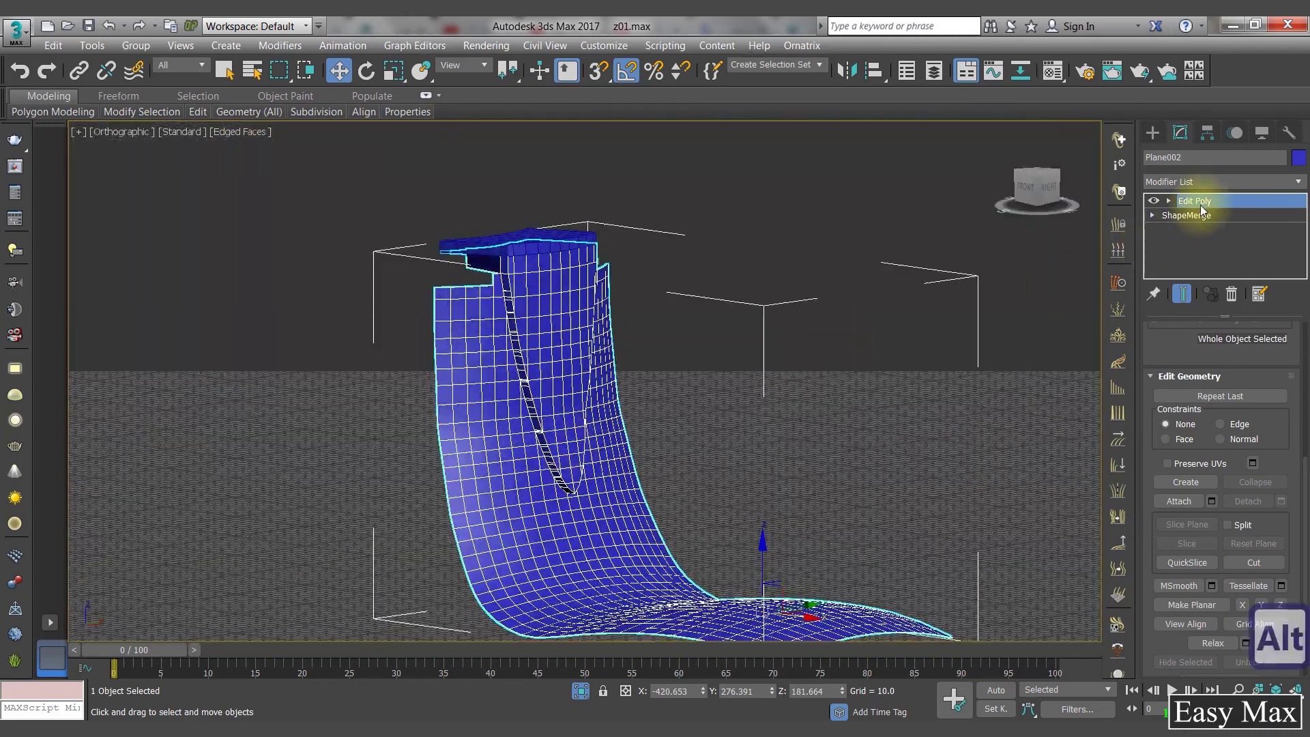
Step: Unhide all objects and move the spare teal canopy copy onto the detailed blue canopy
right_click(675, 296)
click(711, 222)
scroll(751, 482, down, 3)
middle_drag(751, 483, 768, 435)
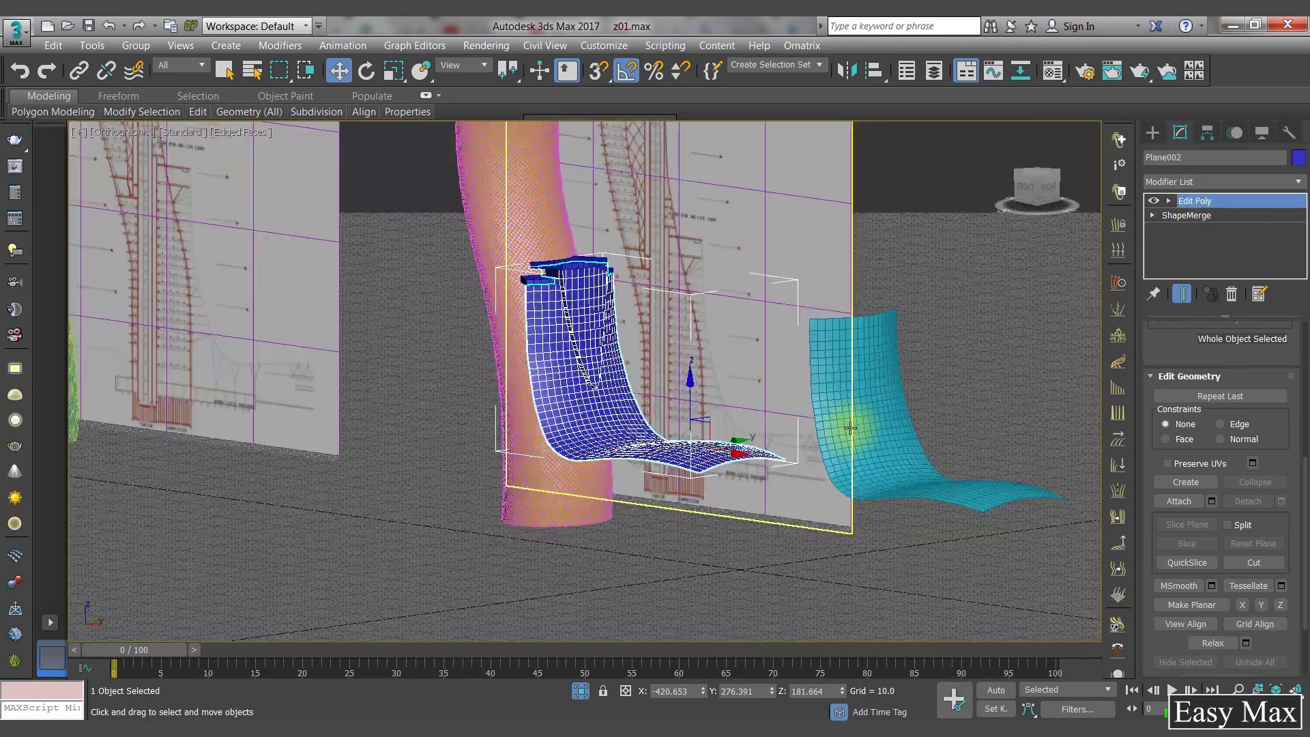
click(852, 427)
drag(992, 481, 722, 467)
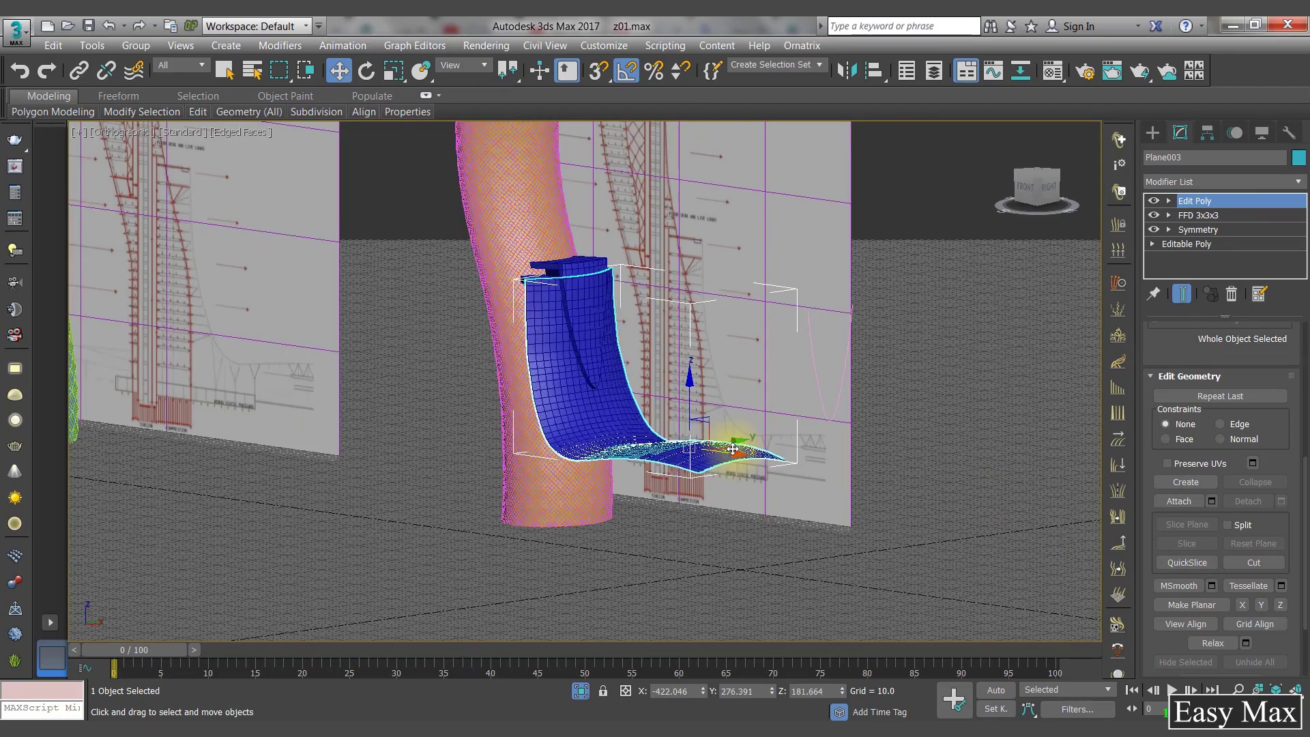
alt+middle_drag(722, 466, 733, 489)
scroll(737, 477, up, 3)
drag(640, 404, 597, 371)
Step: Align the teal canopy copy to the detailed canopy and shift its position slightly
click(874, 70)
click(477, 300)
click(314, 536)
alt+middle_drag(518, 410, 572, 348)
drag(632, 352, 679, 334)
middle_drag(535, 403, 545, 443)
scroll(497, 392, down, 4)
Step: Isolate the teal canopy copy and switch its Edit Poly modifier to Vertex level
click(583, 696)
click(583, 696)
alt+middle_drag(597, 395, 534, 449)
click(1169, 200)
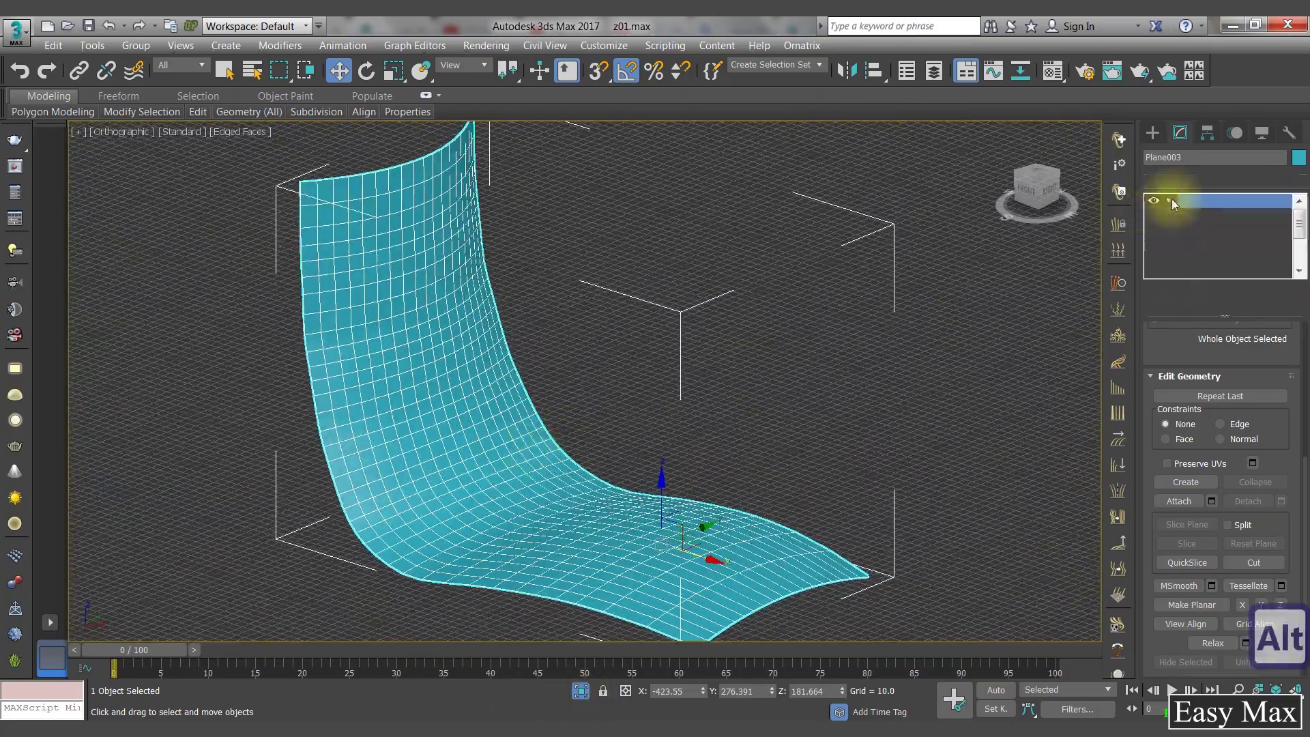
click(1198, 216)
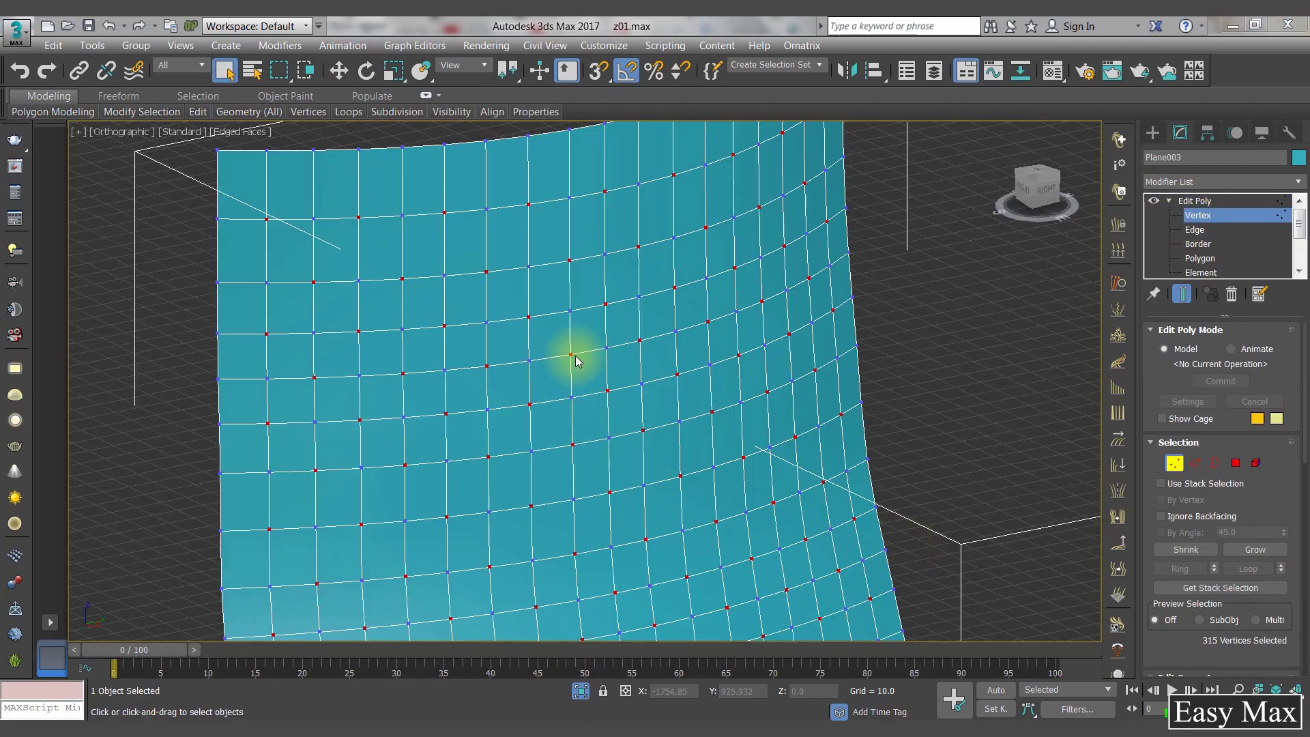
scroll(575, 360, down, 7)
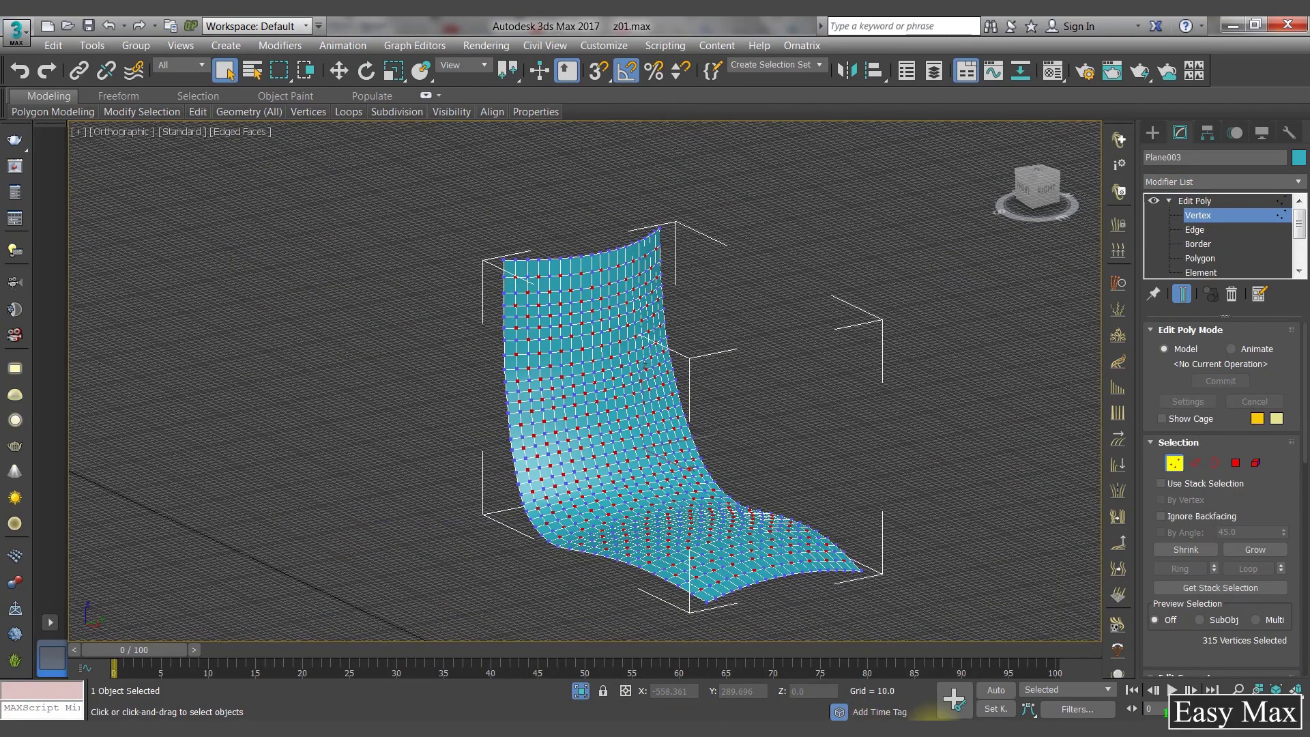
Step: Compare the reference photos of the tower for the pattern of the canopy's structural lattice
click(888, 635)
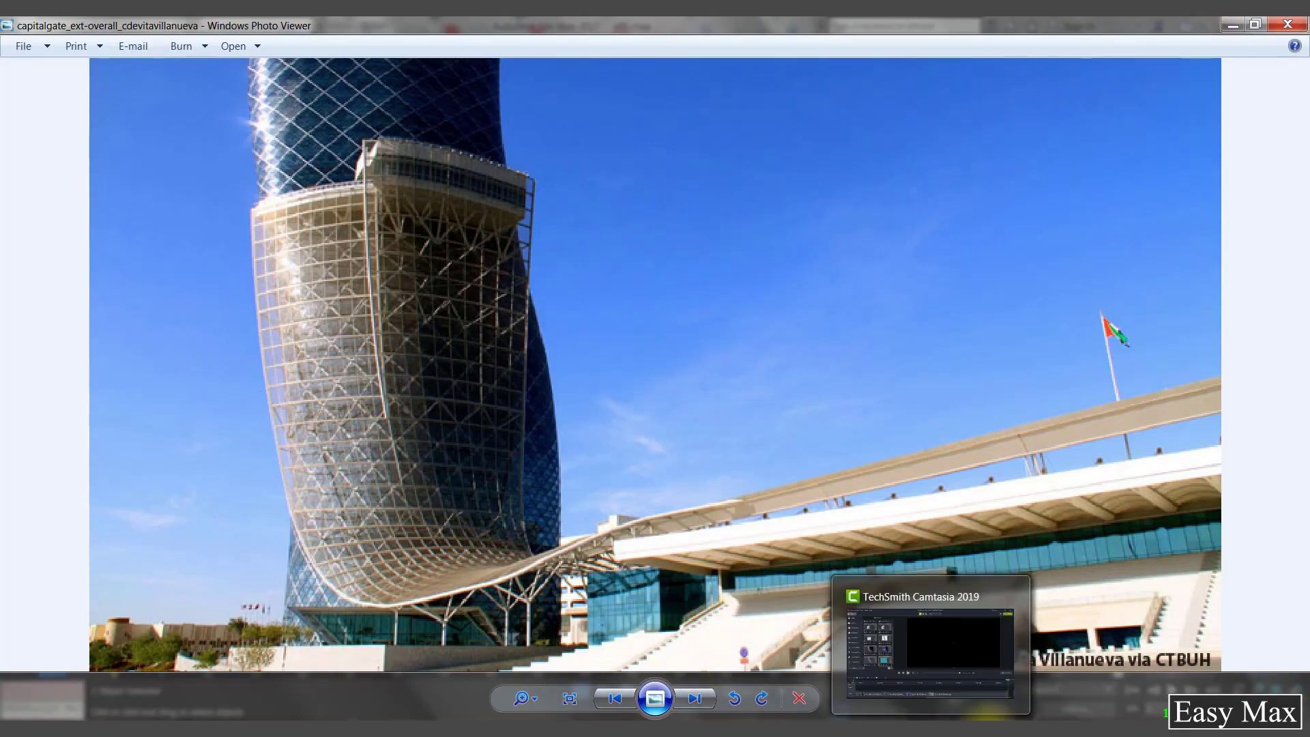
click(1092, 635)
mouse_move(936, 706)
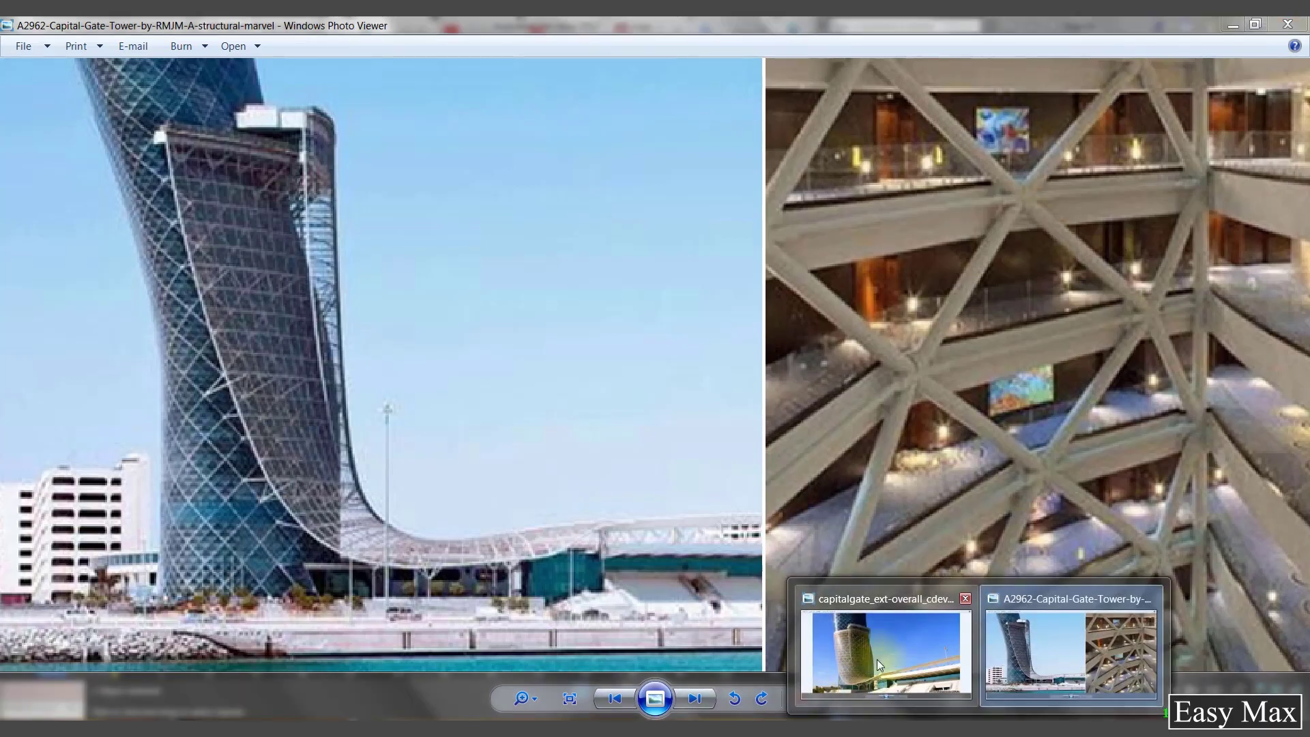
click(878, 659)
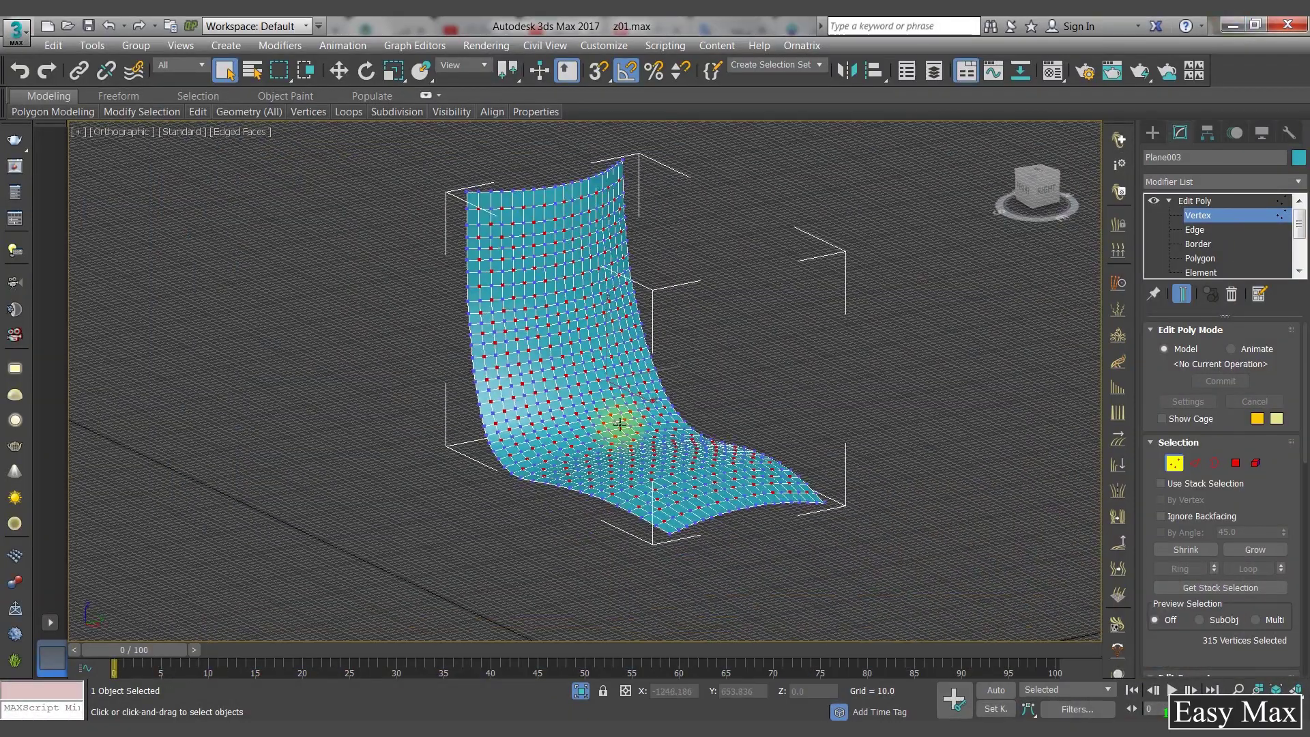
Step: Deselect the vertices on the middle of the teal canopy copy's near-horizontal stretch and exit isolation
alt+middle_drag(614, 423, 751, 515)
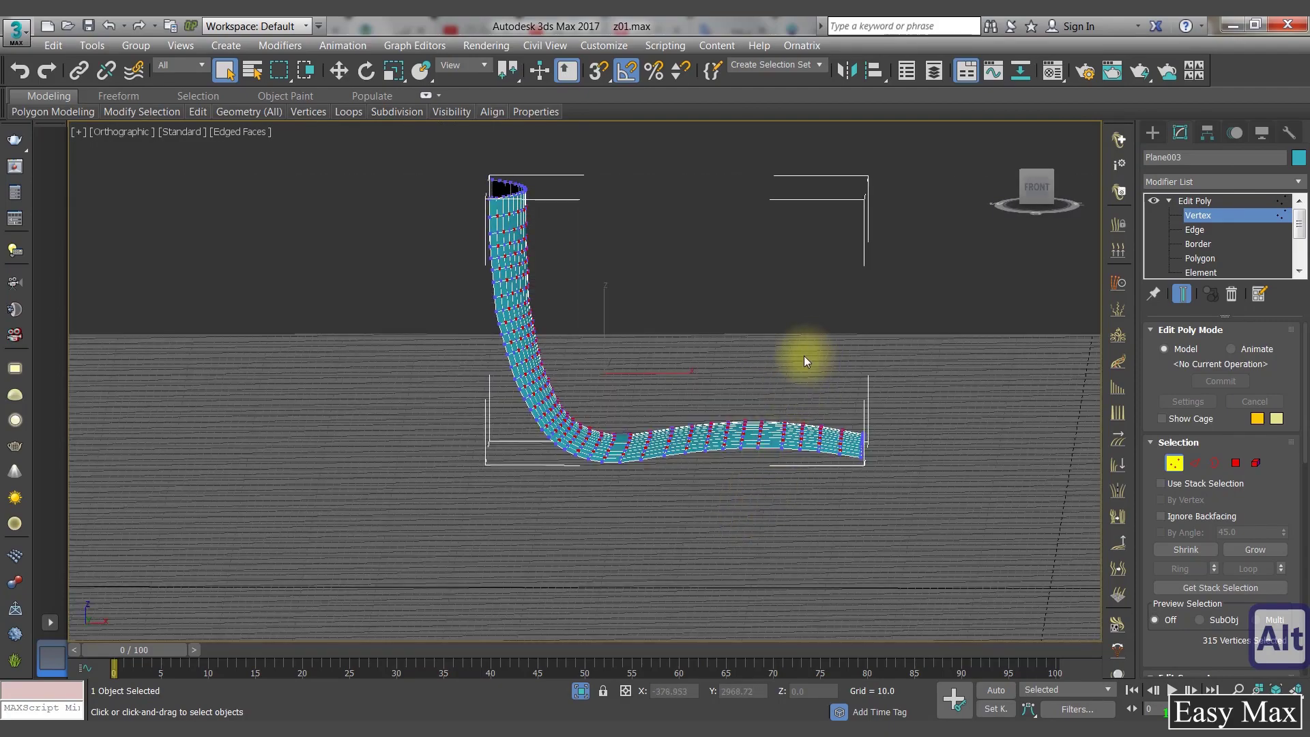
alt+drag(711, 540, 710, 539)
scroll(793, 429, up, 5)
scroll(614, 423, down, 3)
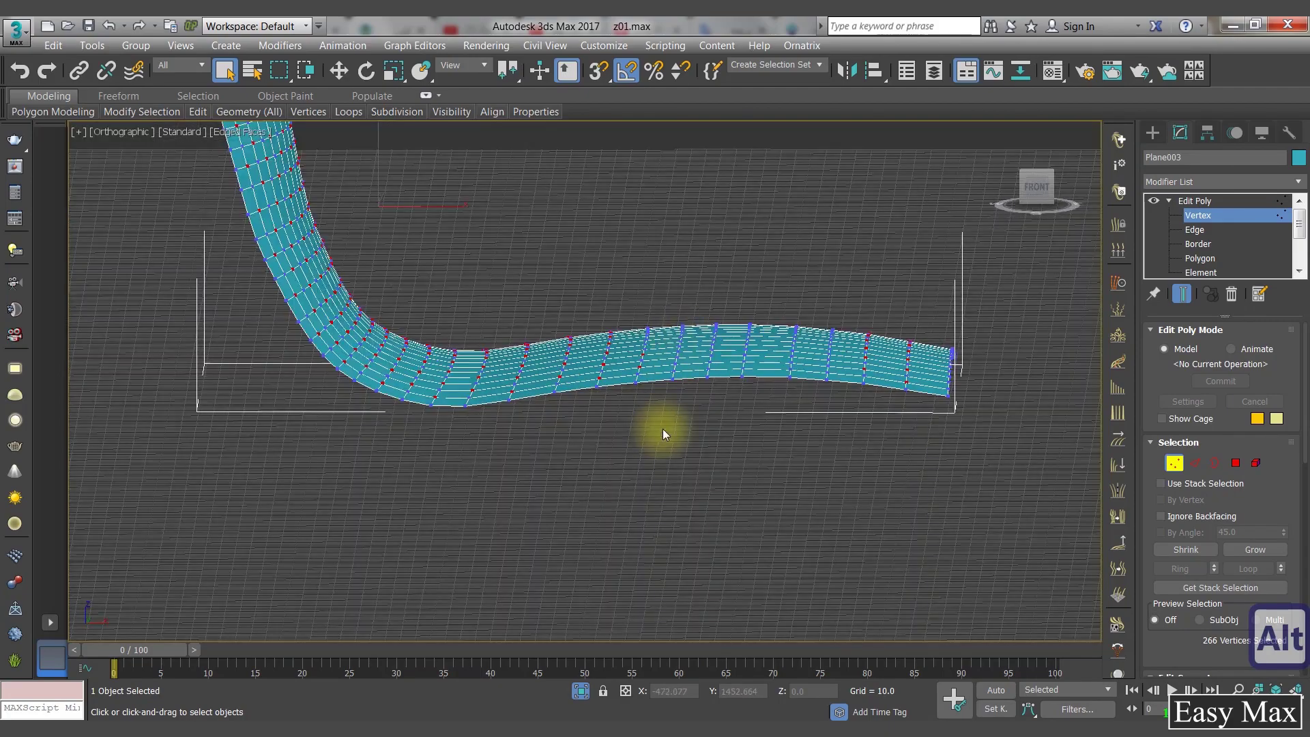
alt+middle_drag(666, 426, 662, 428)
alt+drag(710, 240, 604, 470)
alt+middle_drag(604, 469, 651, 240)
alt+drag(542, 486, 542, 486)
alt+middle_drag(594, 394, 586, 702)
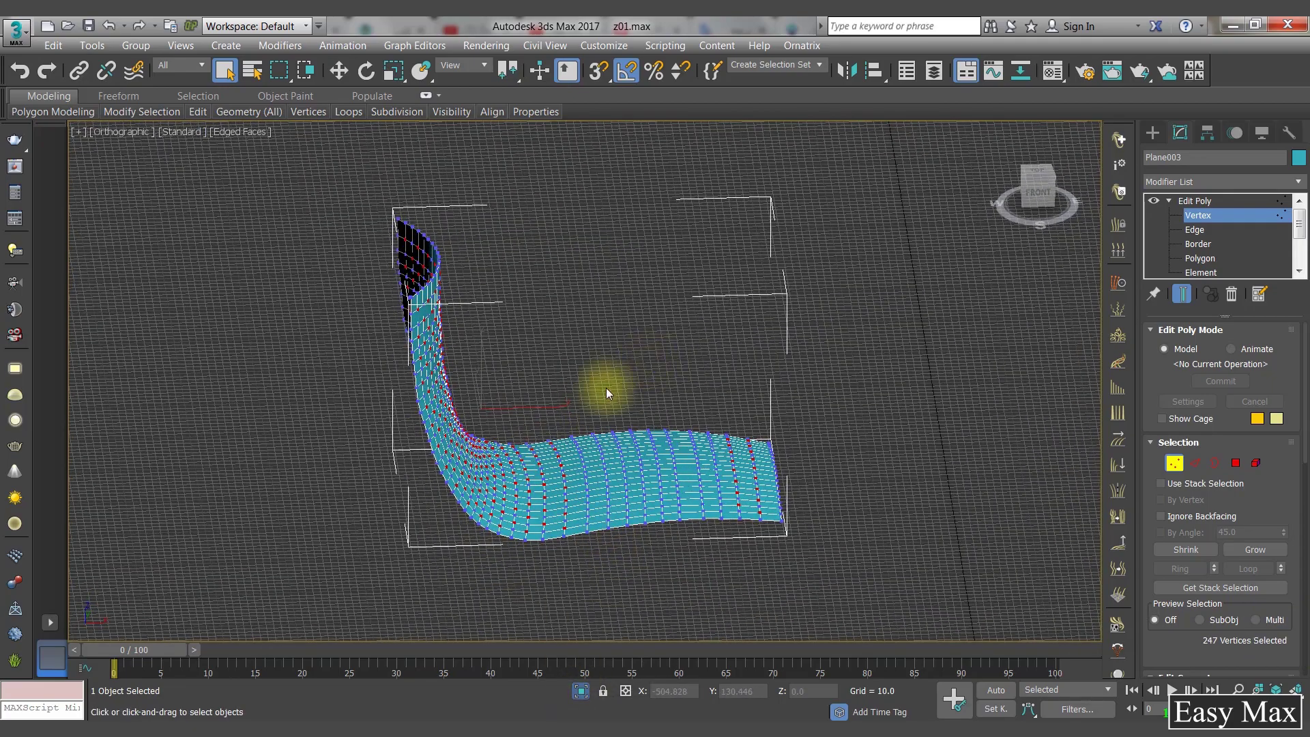
click(584, 686)
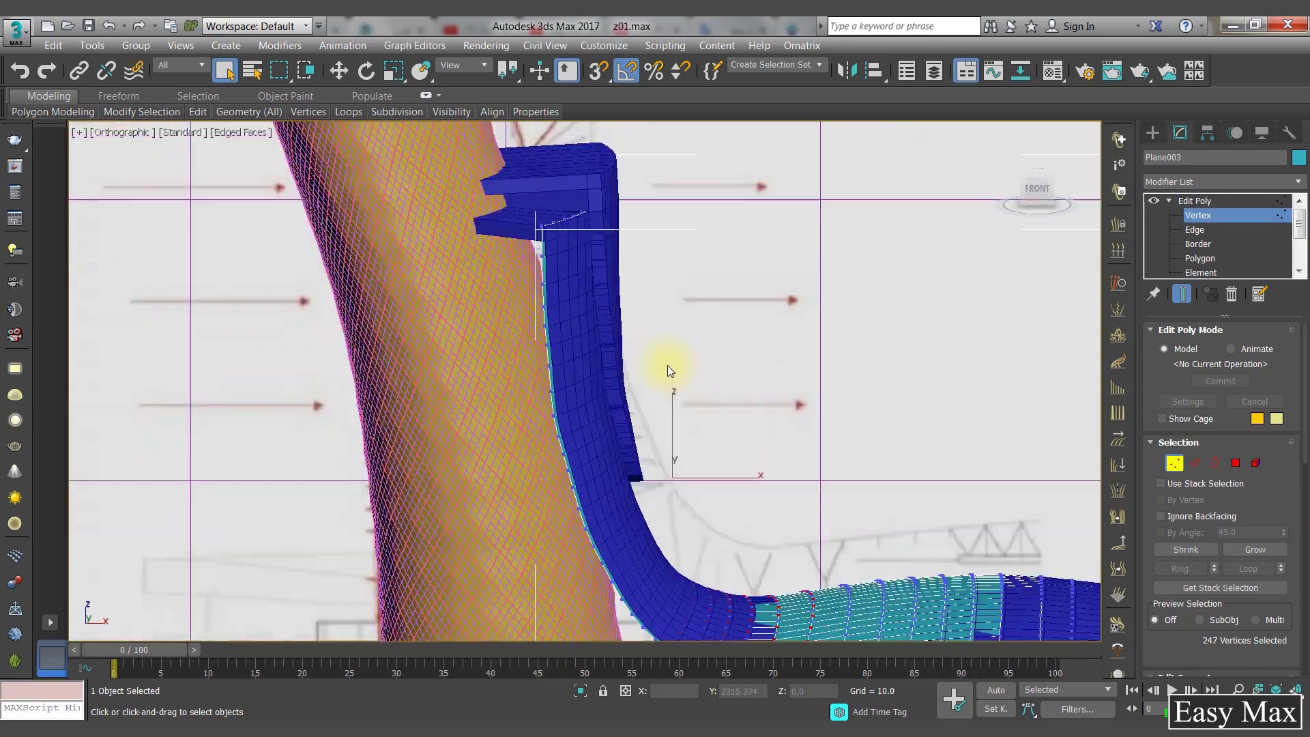
Step: Move the selected canopy vertices about 46 units along X toward the tower to form the lattice's pointed depth
key(w)
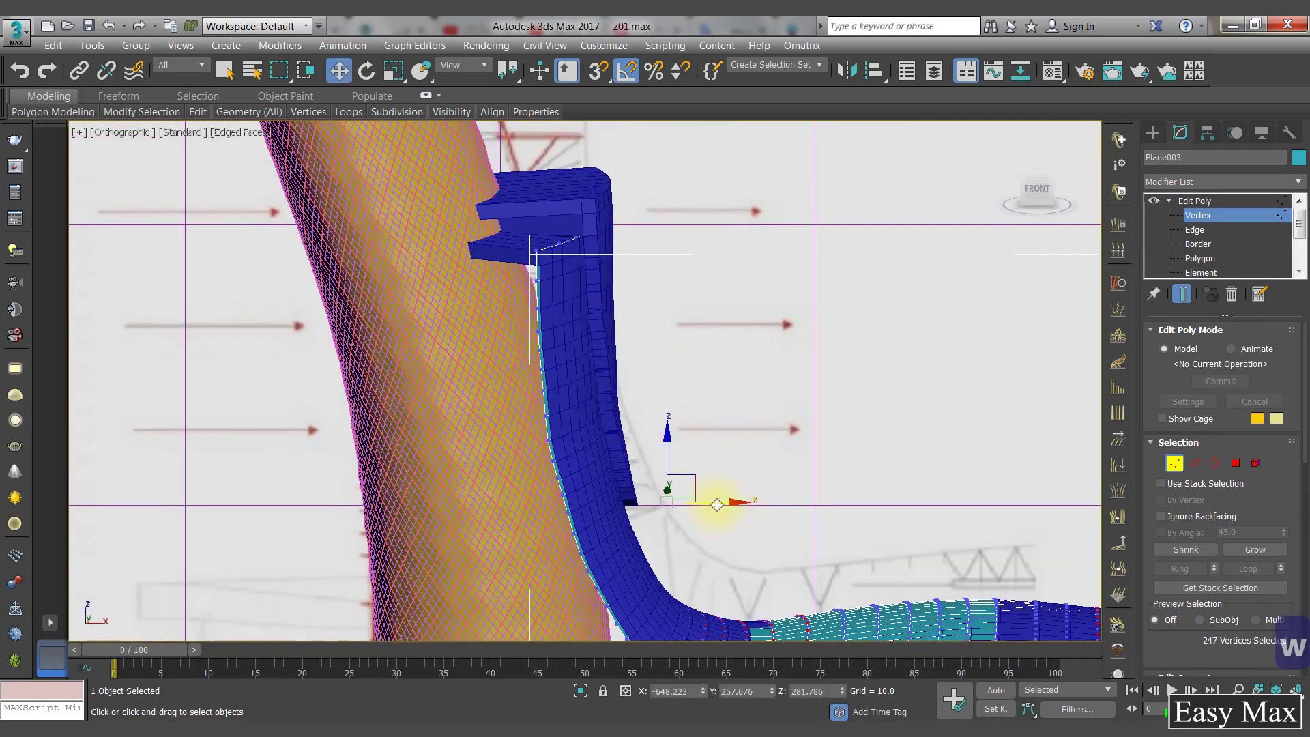
drag(684, 503, 671, 504)
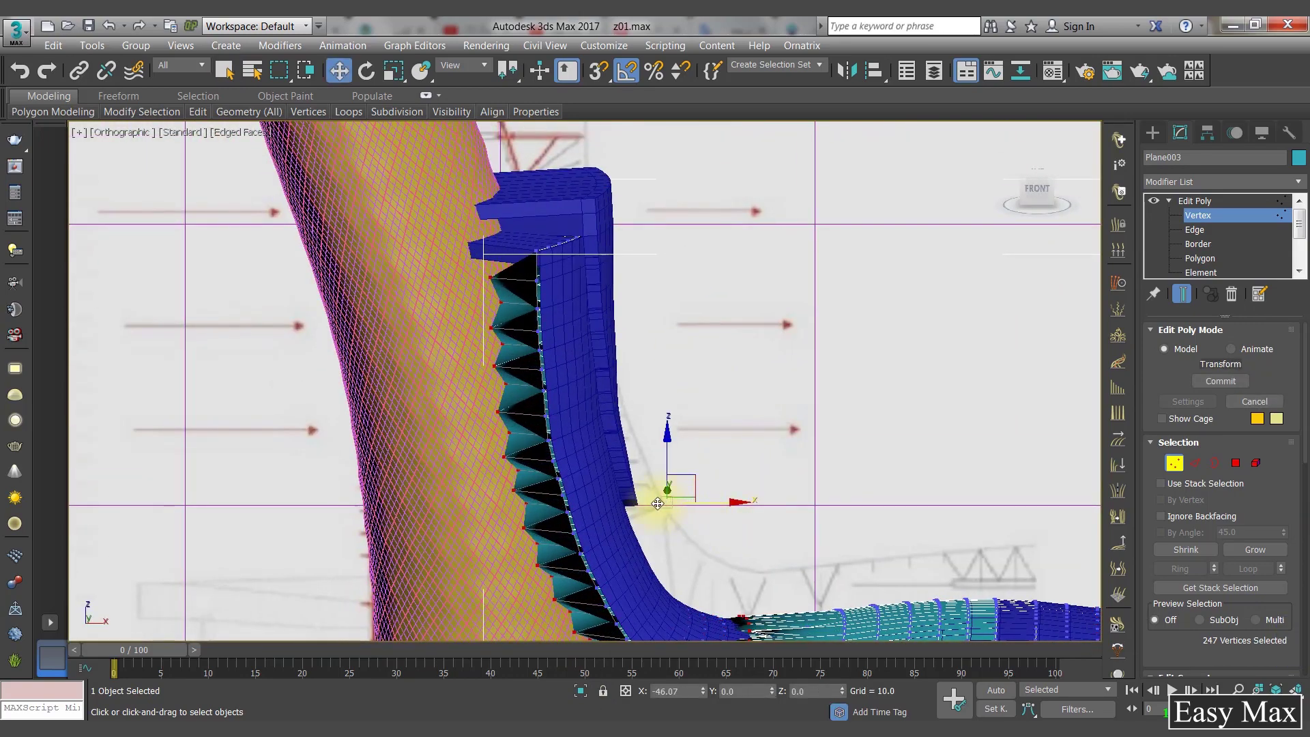
alt+middle_drag(657, 504, 732, 452)
scroll(614, 460, up, 5)
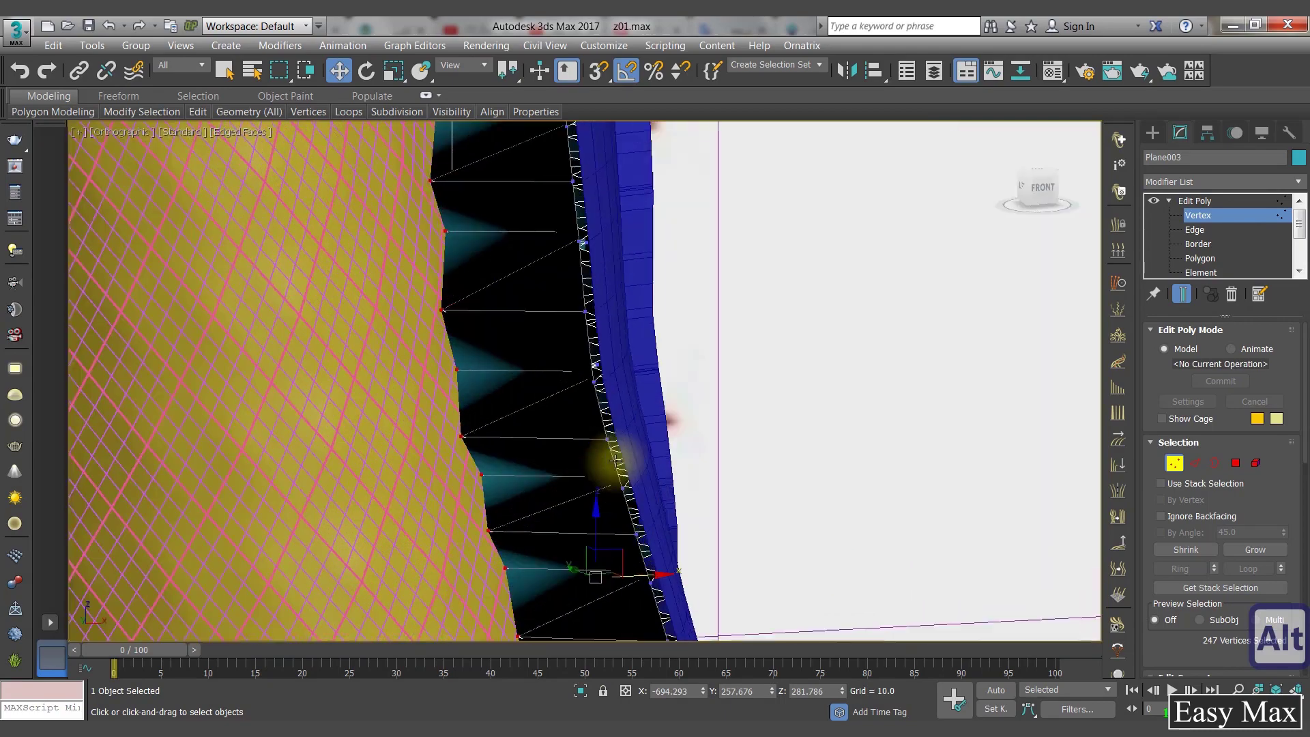
mouse_move(623, 579)
mouse_down()
mouse_move(600, 583)
mouse_move(631, 581)
mouse_up()
middle_drag(694, 384, 645, 334)
scroll(645, 335, down, 2)
alt+middle_drag(693, 374, 655, 396)
scroll(621, 420, up, 4)
click(1038, 186)
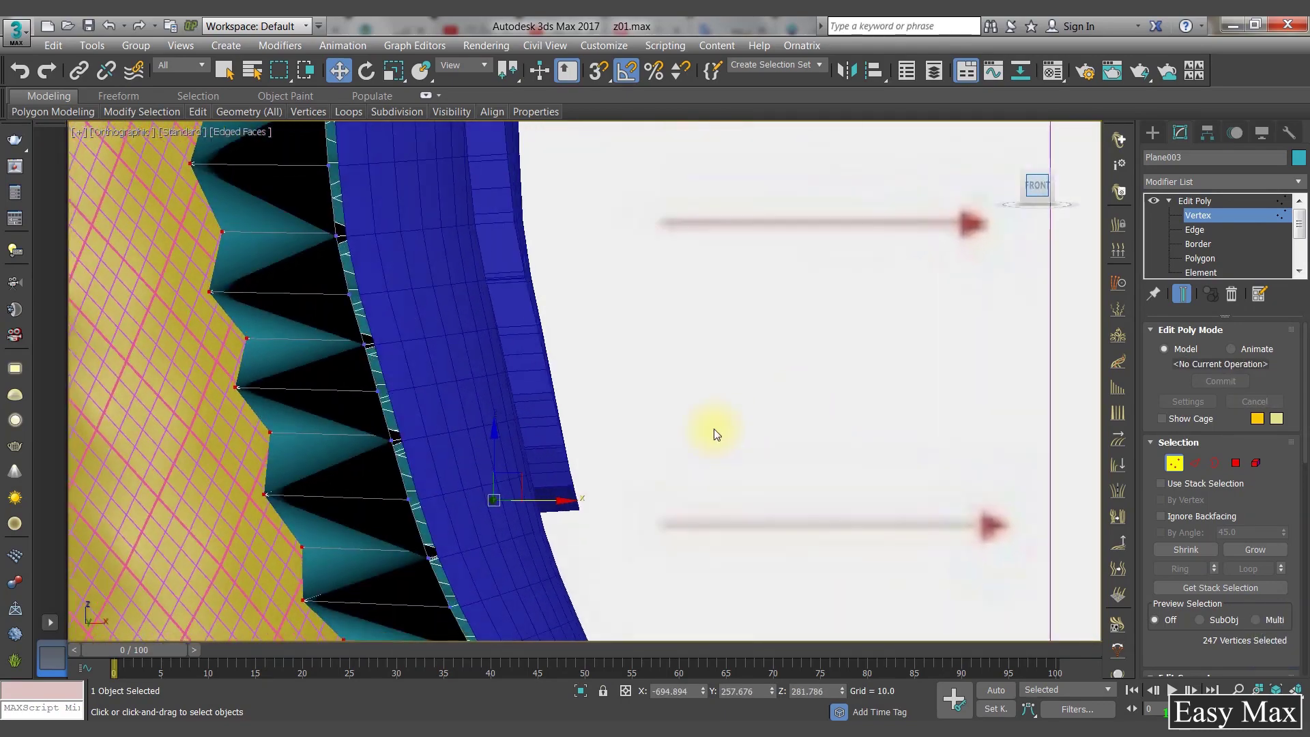
Step: In Front view, deselect the vertices along the canopy's upright part and nudge the remaining ones slightly toward the tower
key(f)
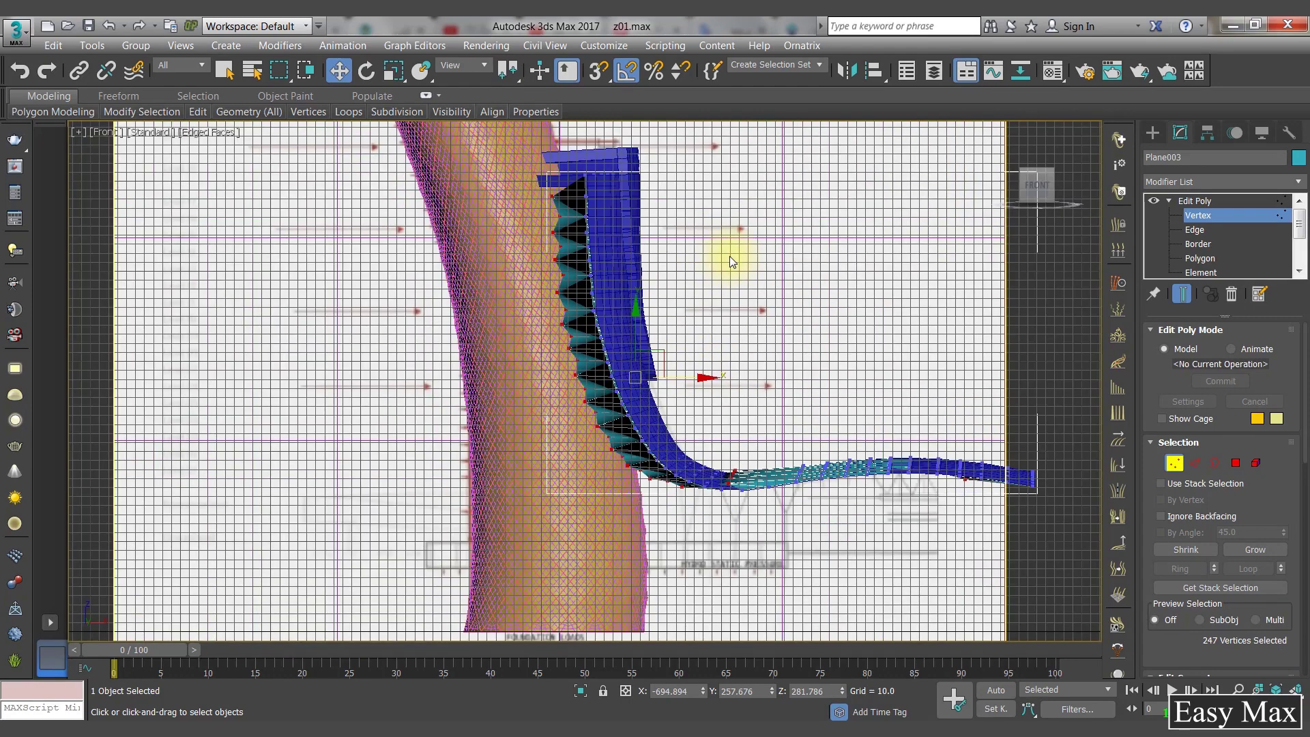
alt+drag(524, 456, 524, 456)
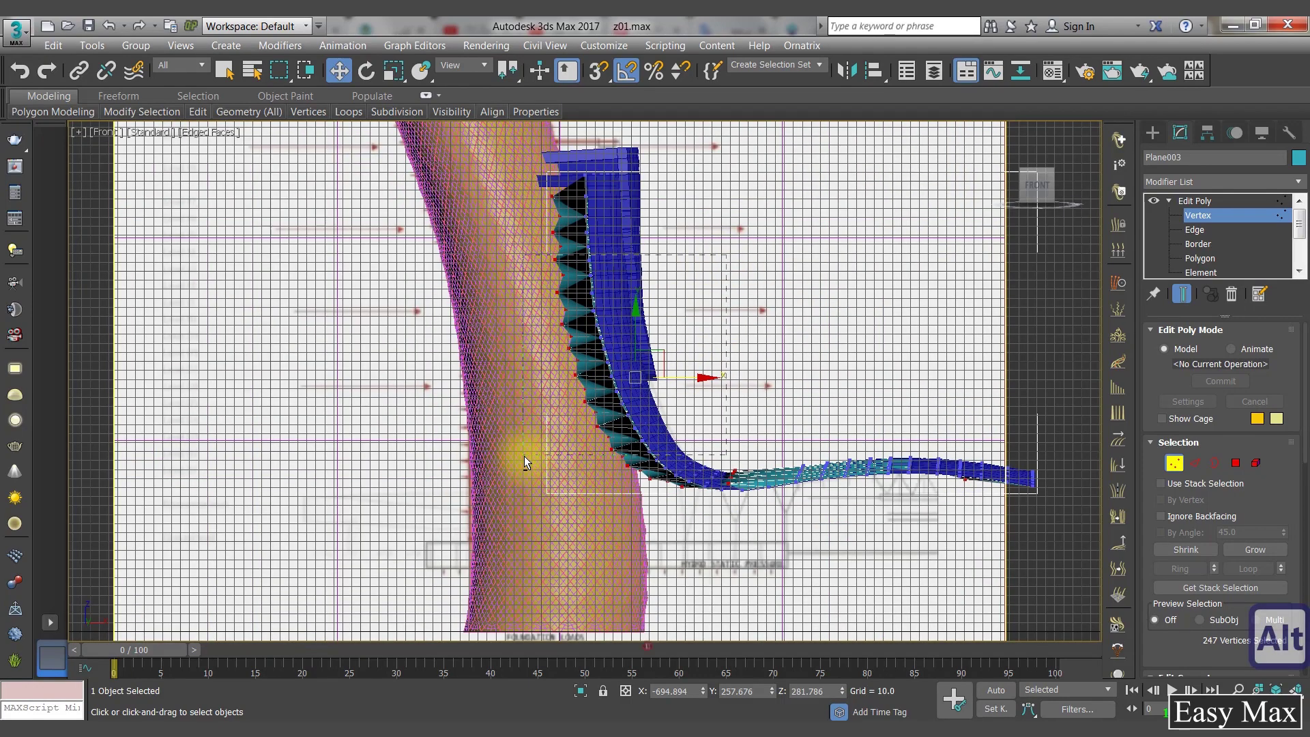
drag(734, 394, 729, 394)
alt+drag(742, 315, 550, 233)
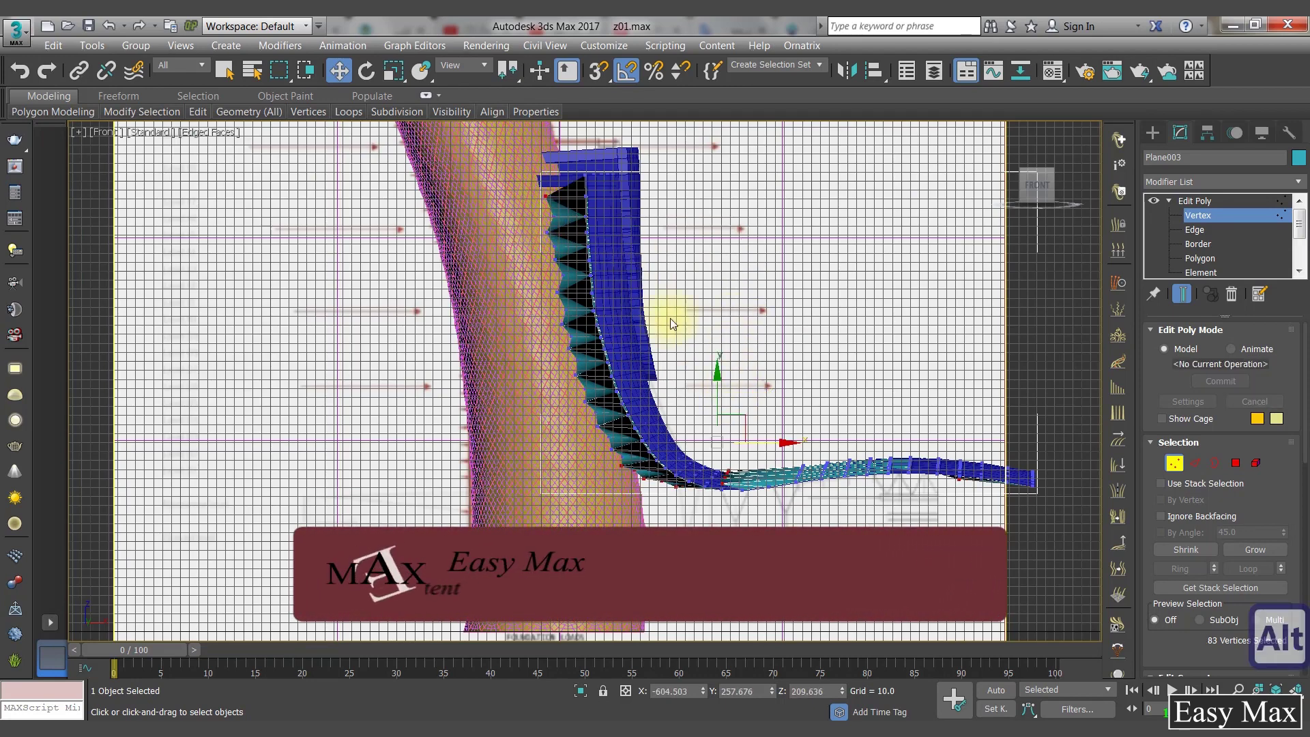
alt+middle_drag(753, 439, 730, 403)
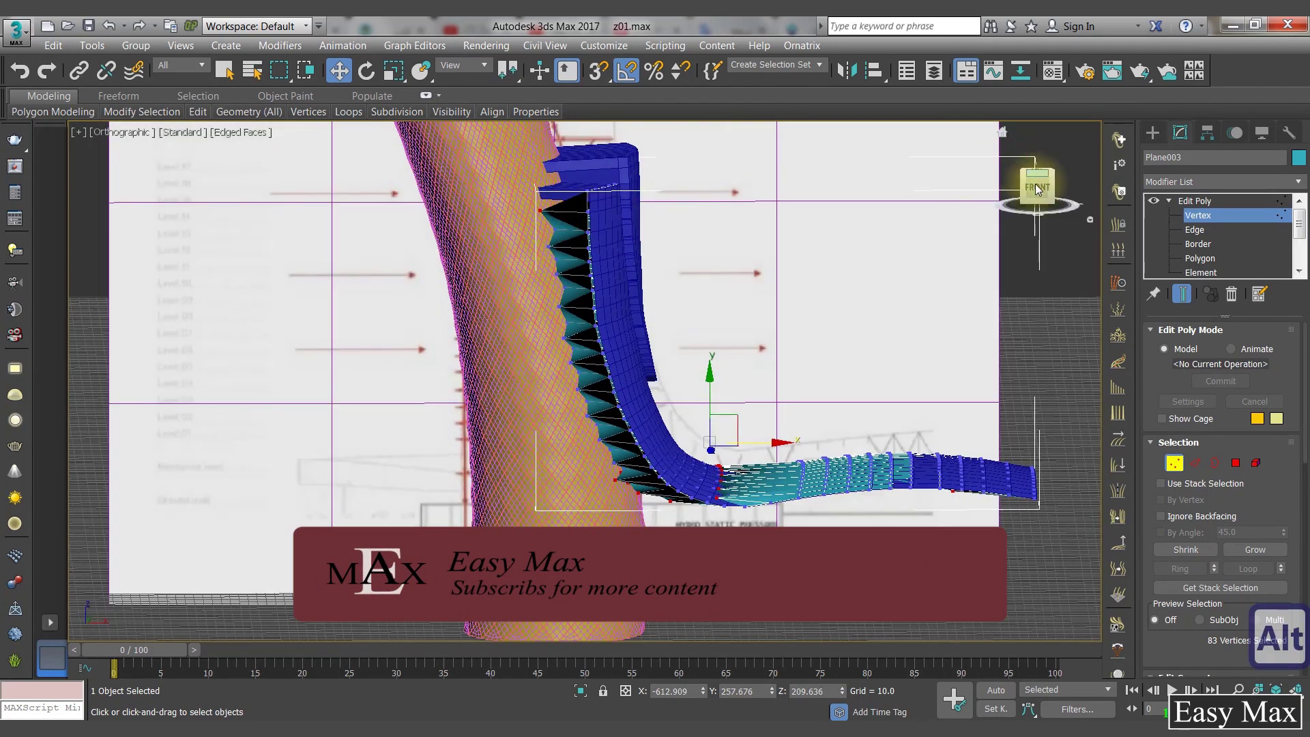
click(1037, 187)
middle_drag(578, 203, 595, 322)
middle_drag(767, 449, 711, 292)
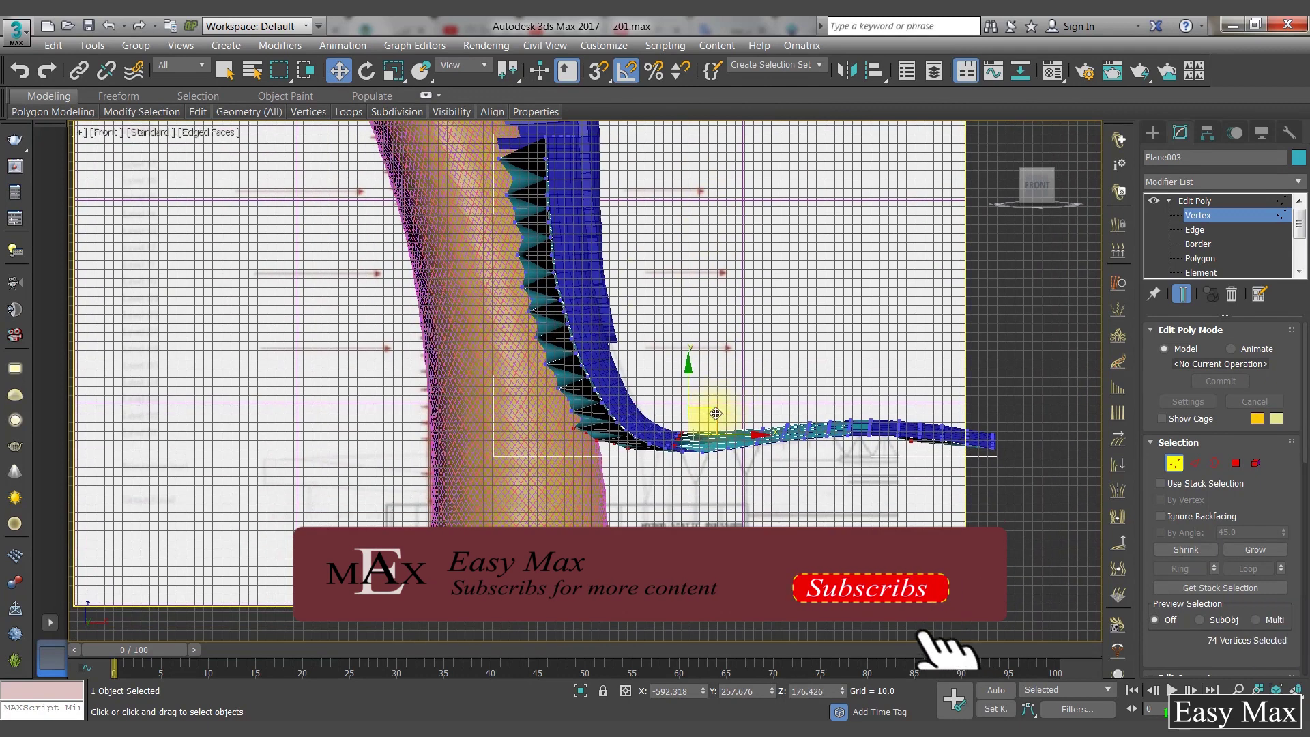
Step: Move the remaining lower vertices about 62 units outward and 55 units down, flatten them with Make Planar Z, and leave Vertex level
drag(715, 413, 772, 464)
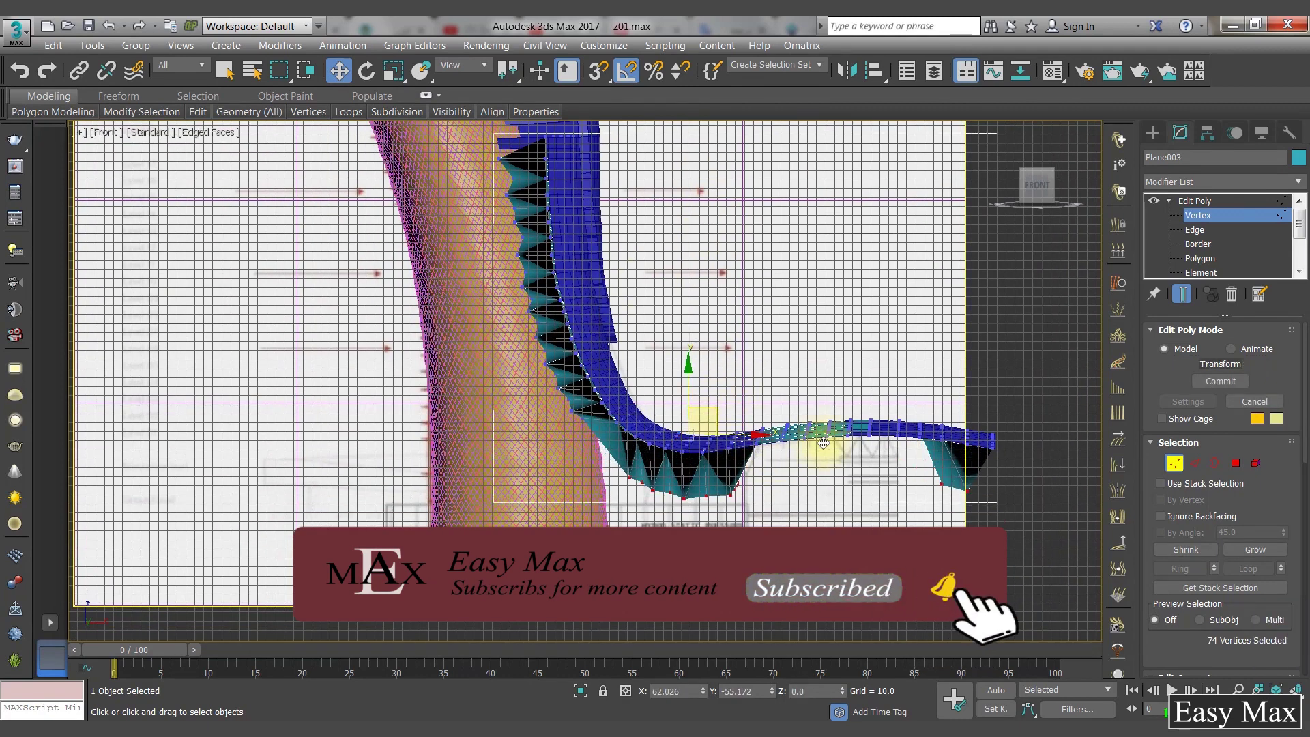
middle_drag(891, 415, 775, 355)
drag(1299, 493, 1281, 329)
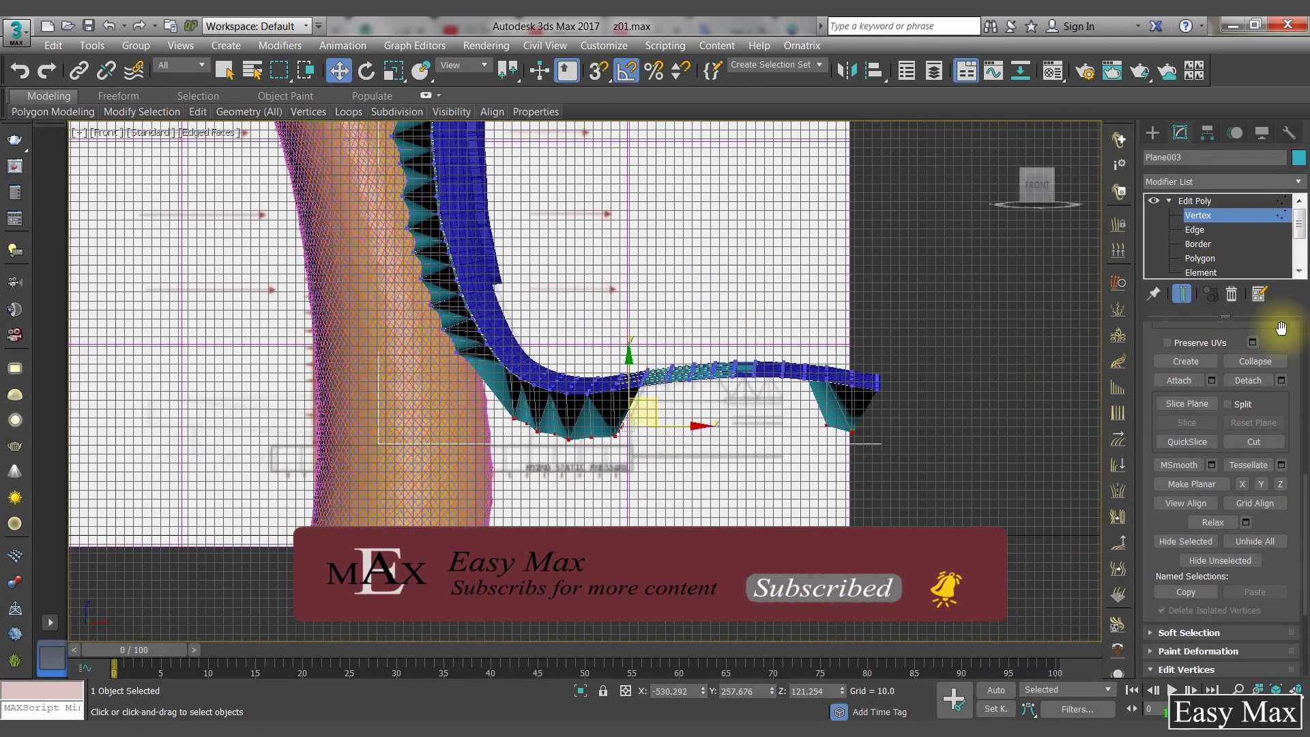
click(1281, 485)
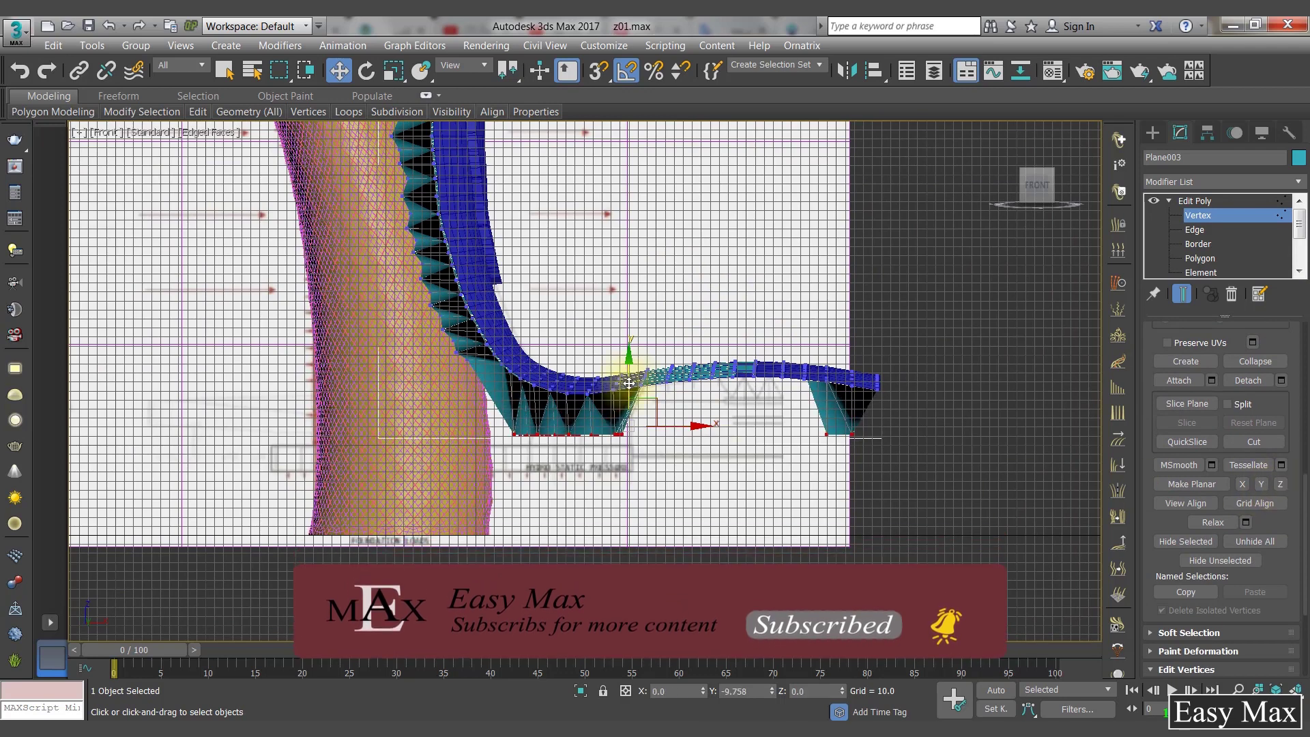
click(1196, 201)
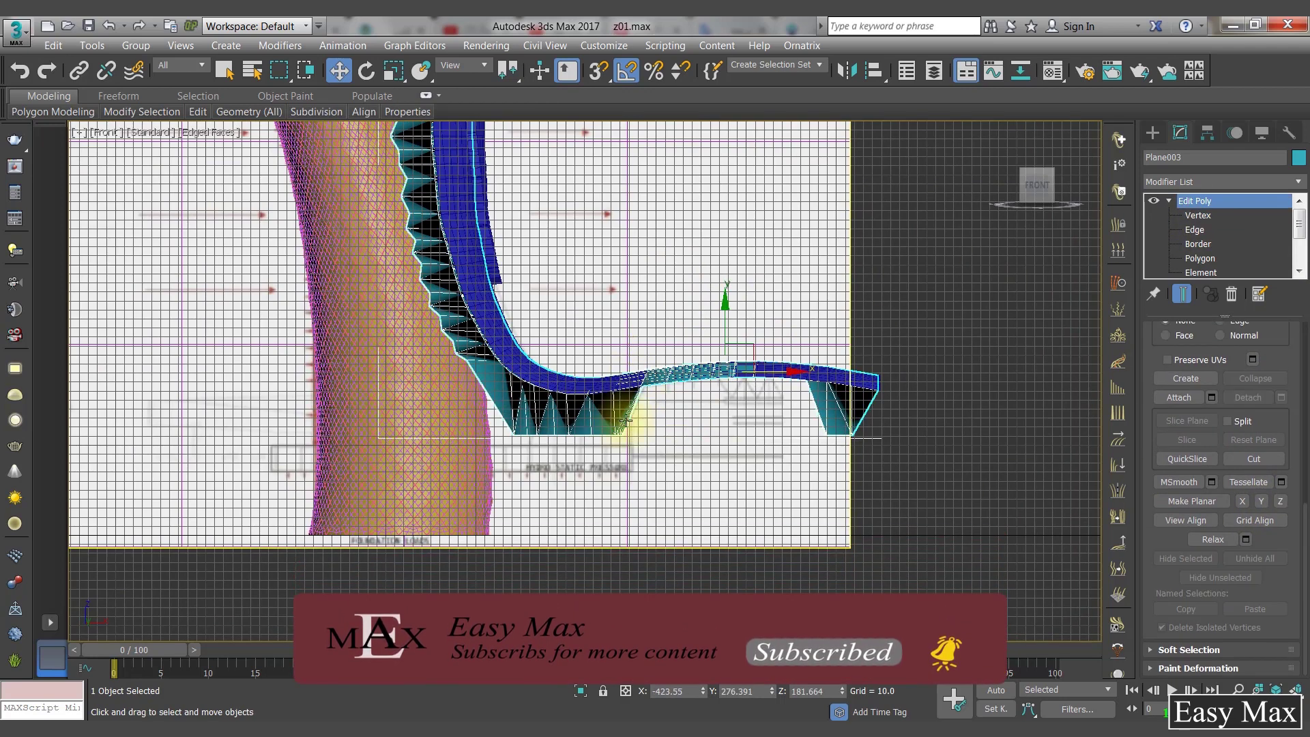
Step: Add a Lattice modifier to the teal canopy copy with a strut radius of 0.8 and 9 strut sides
click(1177, 183)
click(1177, 193)
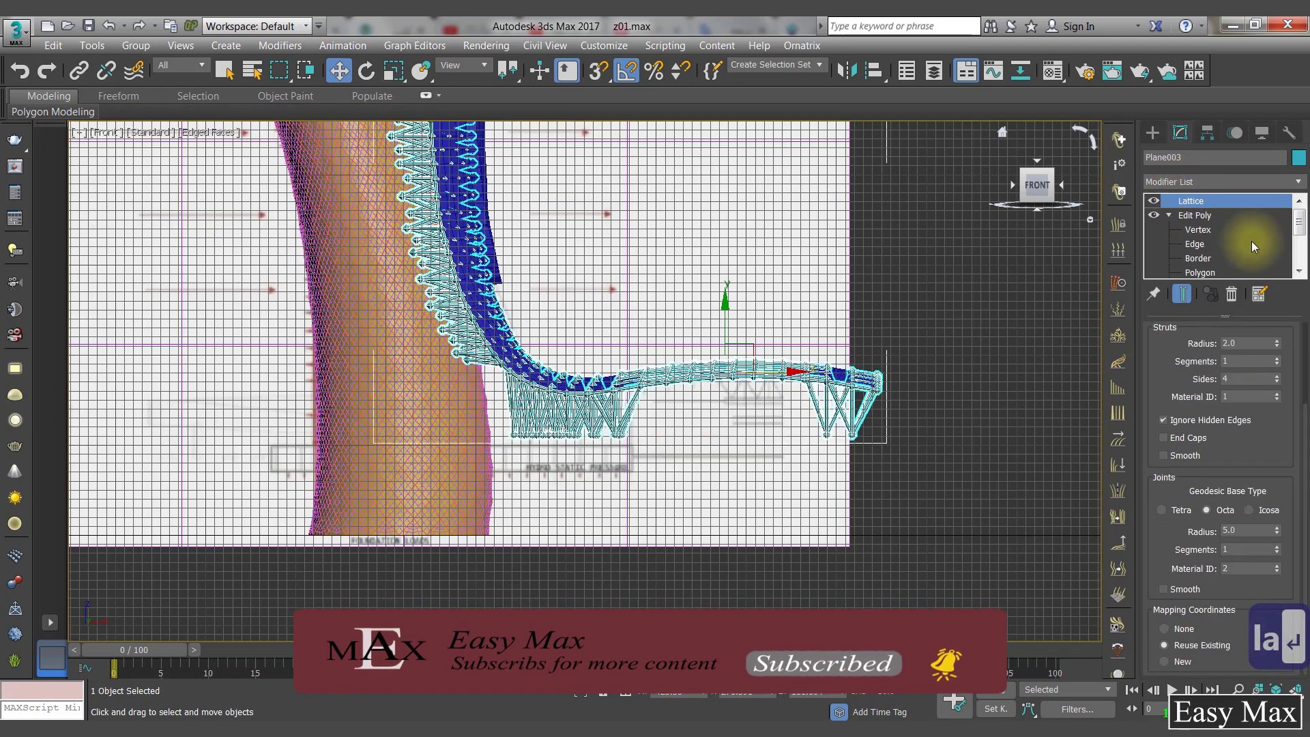
scroll(1252, 382, up, 3)
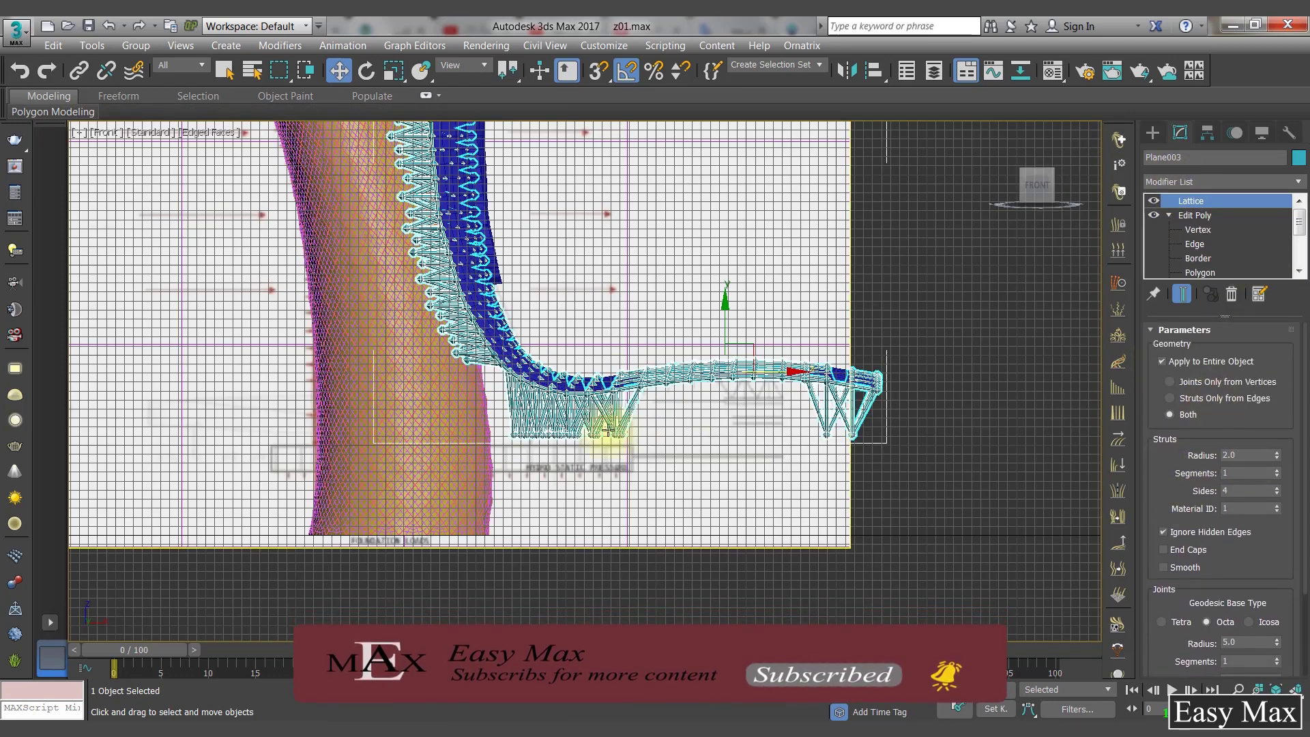
scroll(746, 292, up, 10)
text(.8)
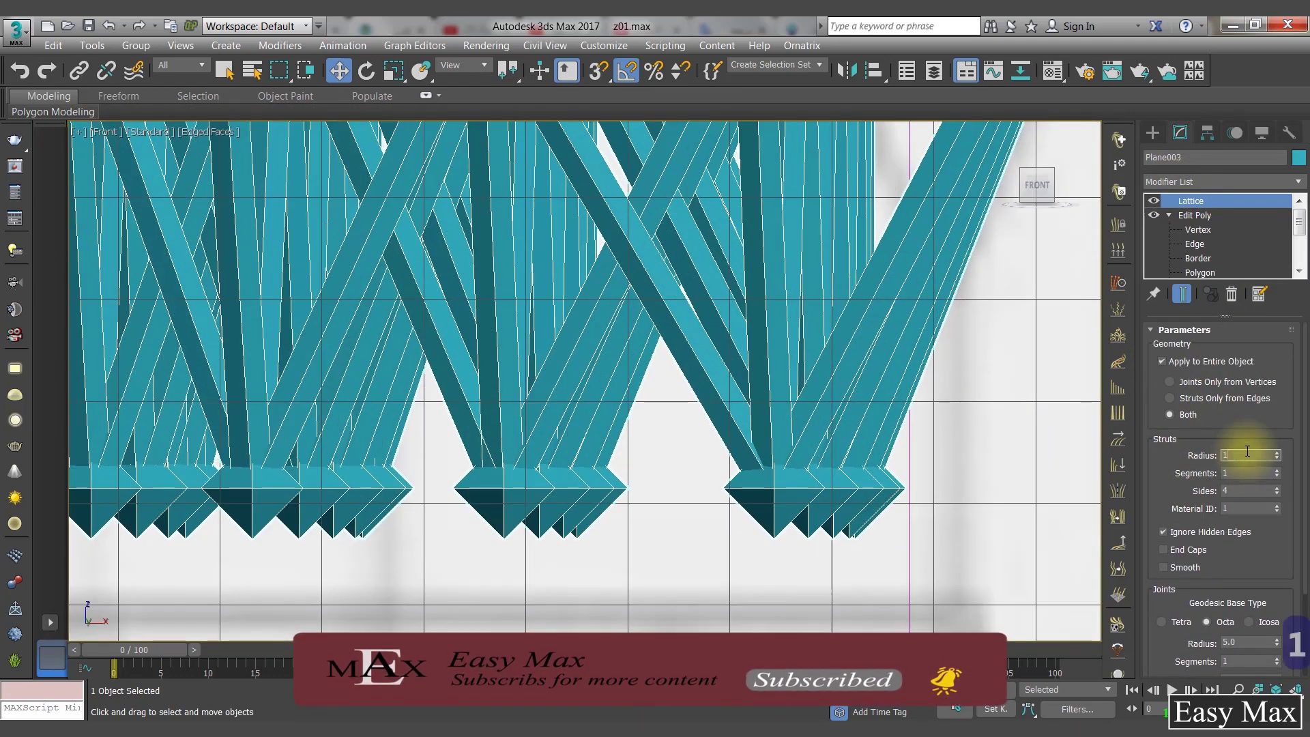
key(Return)
click(1276, 489)
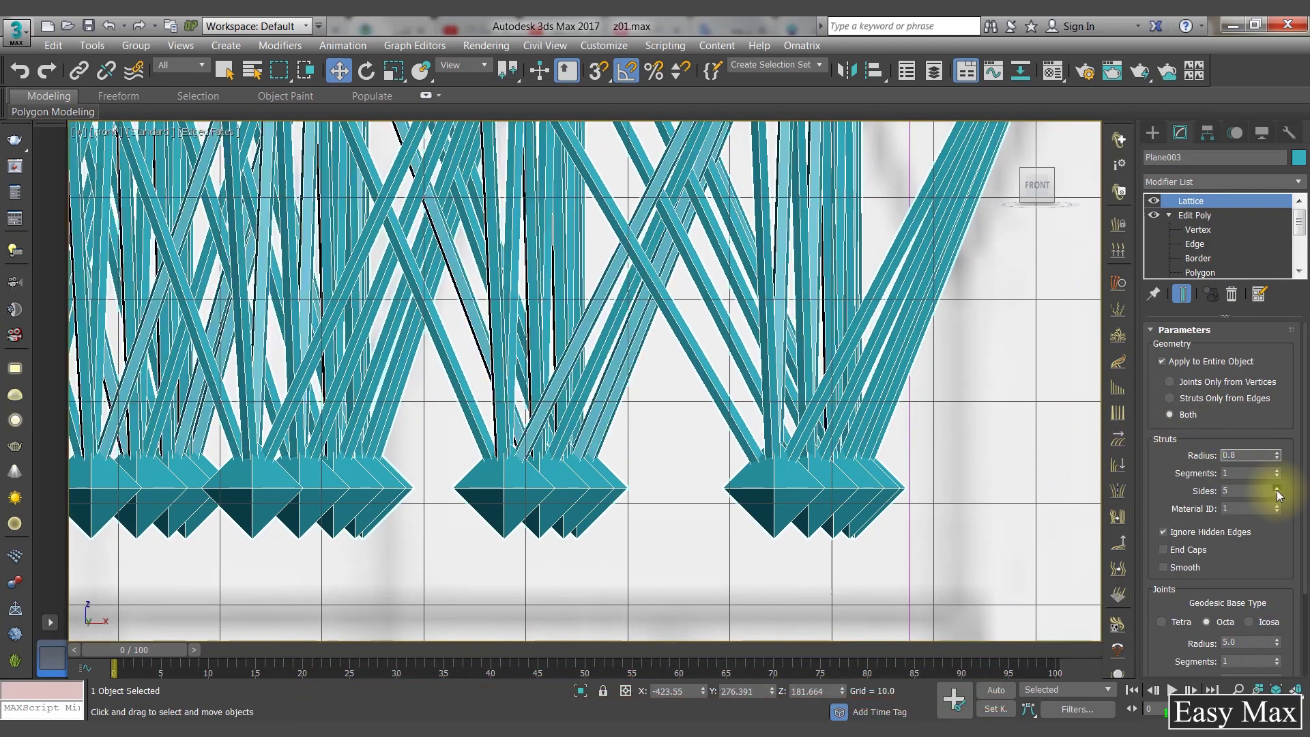
click(1276, 489)
click(1276, 489)
click(1276, 489)
click(1276, 489)
Step: Set the lattice joints to a radius of 1.0 with 5 segments
scroll(1242, 517, down, 3)
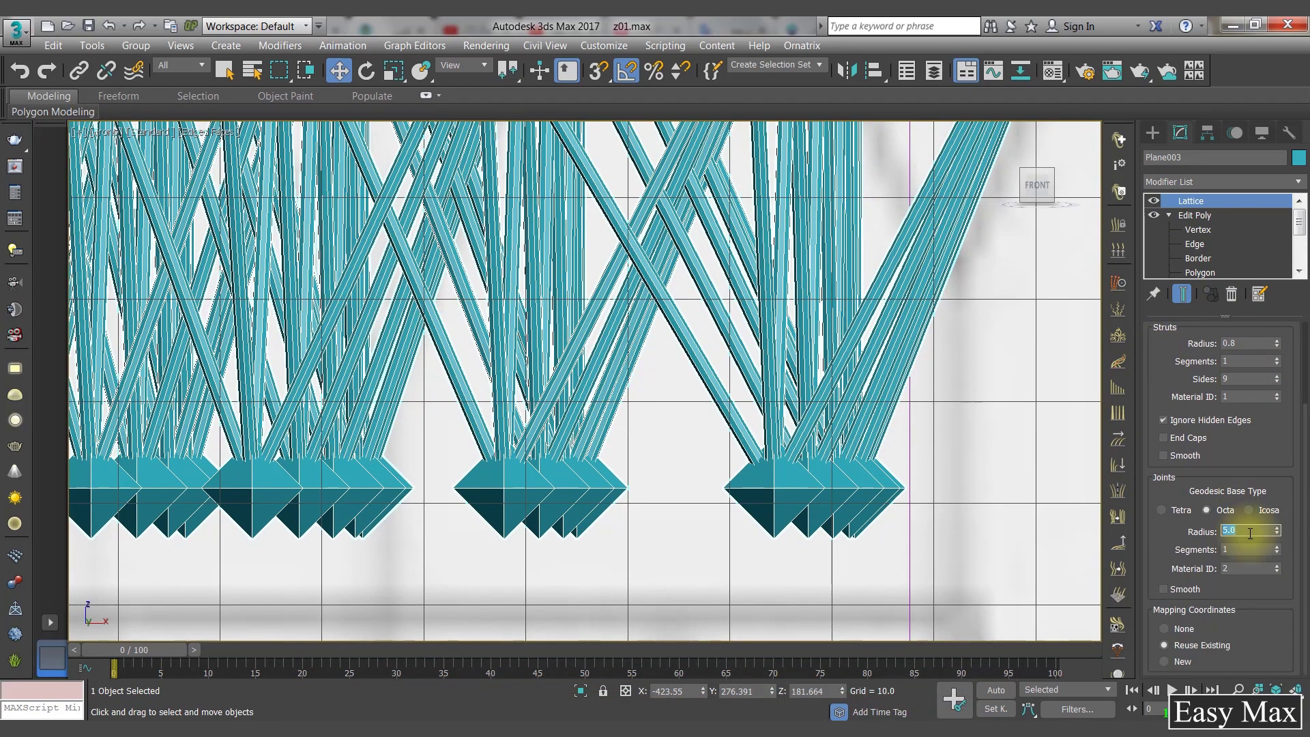
text(1)
key(Return)
key(Return)
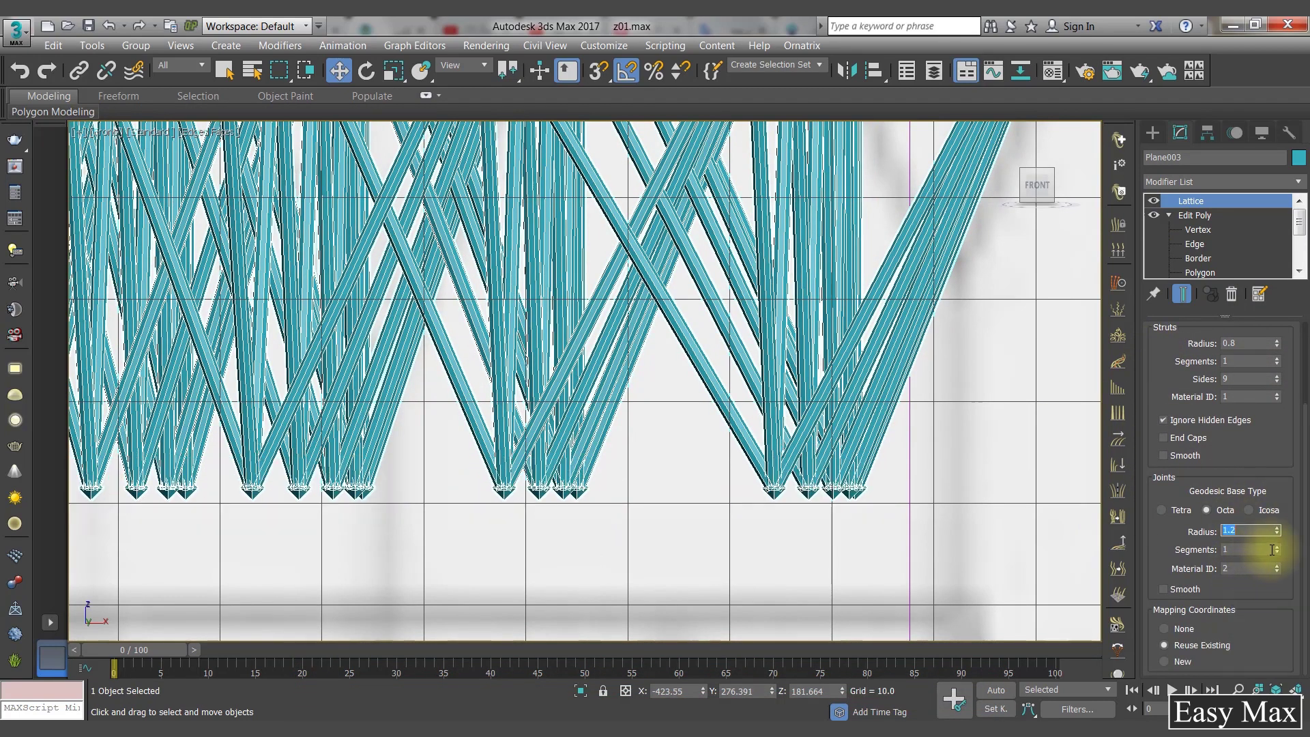
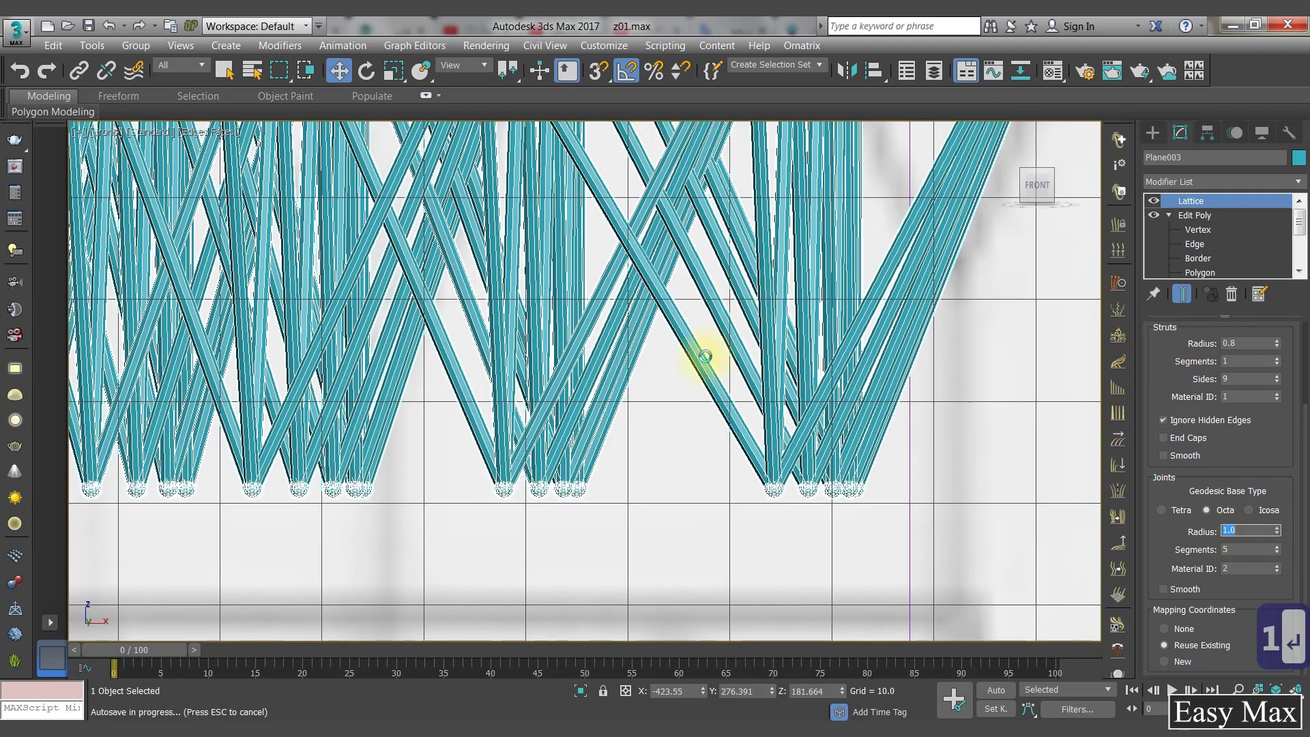
Step: Examine the canopy's lattice from several angles against the tower and the blue canopy
scroll(812, 309, down, 5)
alt+middle_drag(710, 375, 863, 447)
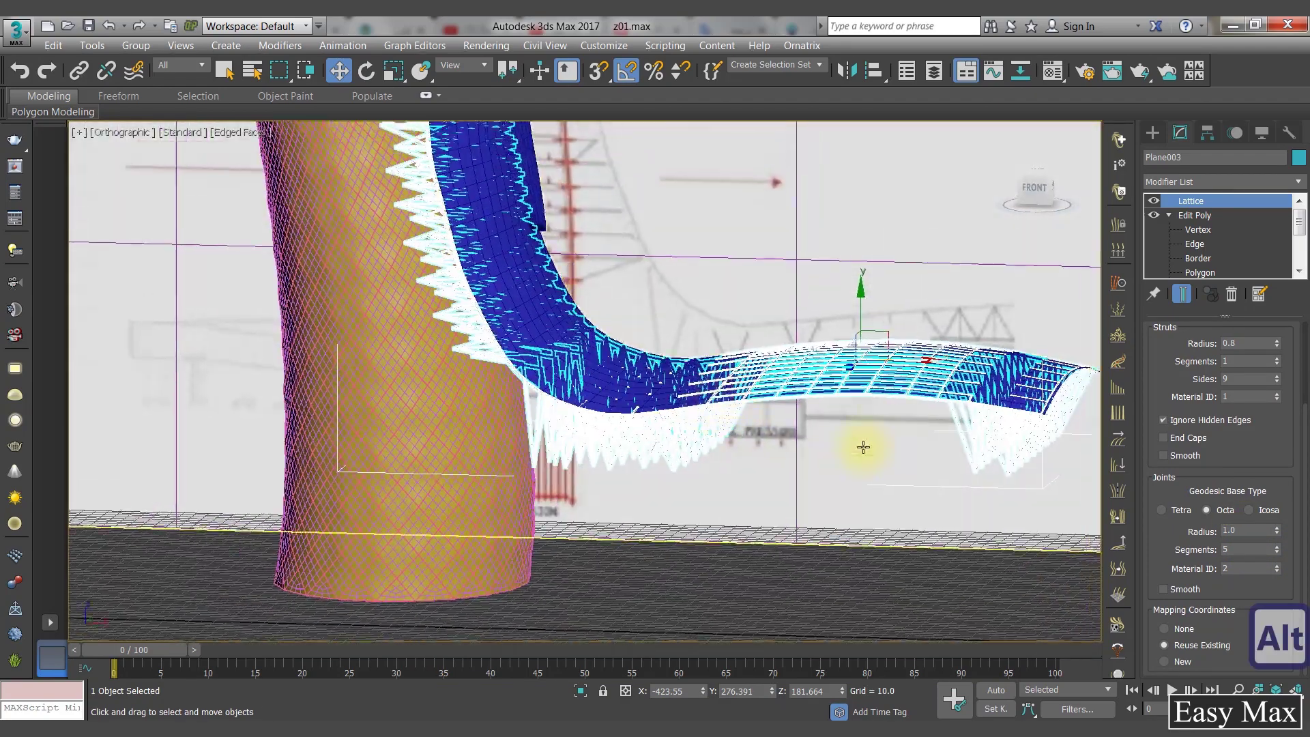
click(842, 696)
click(842, 696)
middle_drag(792, 322, 939, 273)
scroll(722, 418, down, 5)
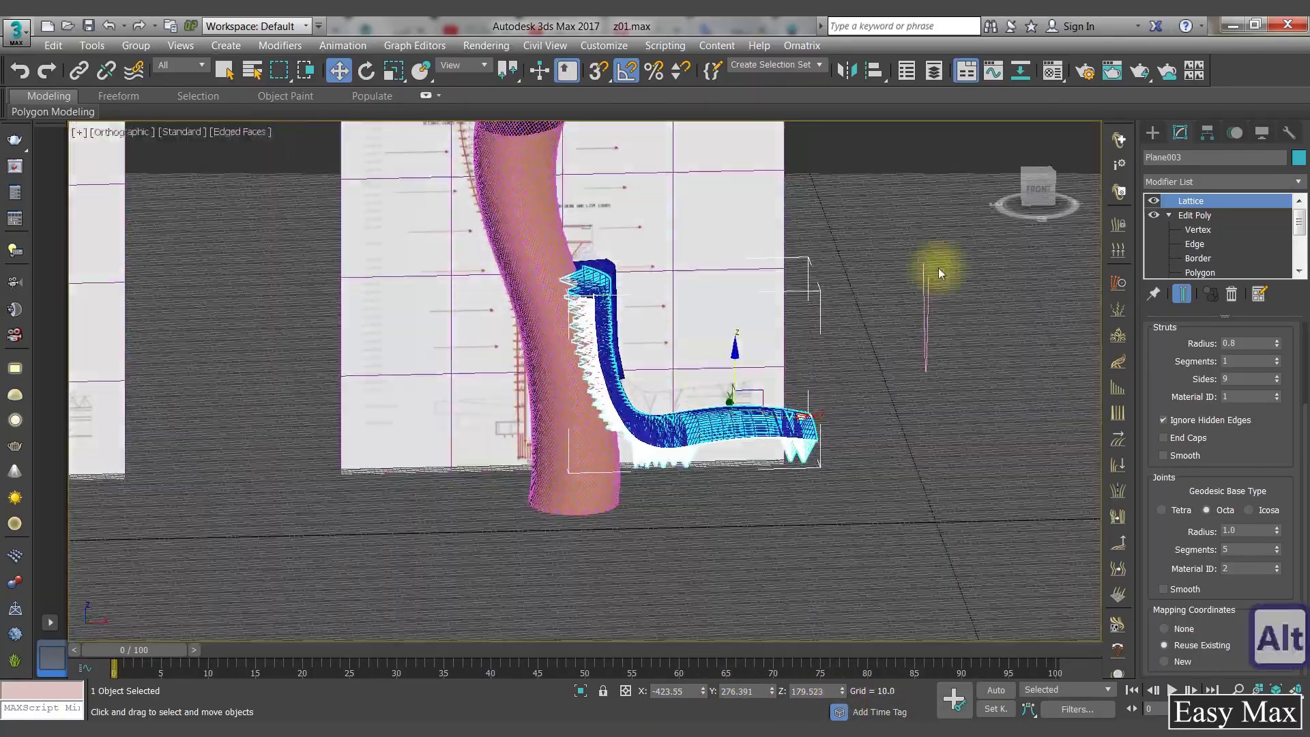
alt+middle_drag(746, 359, 1147, 236)
scroll(614, 300, up, 5)
scroll(678, 285, down, 5)
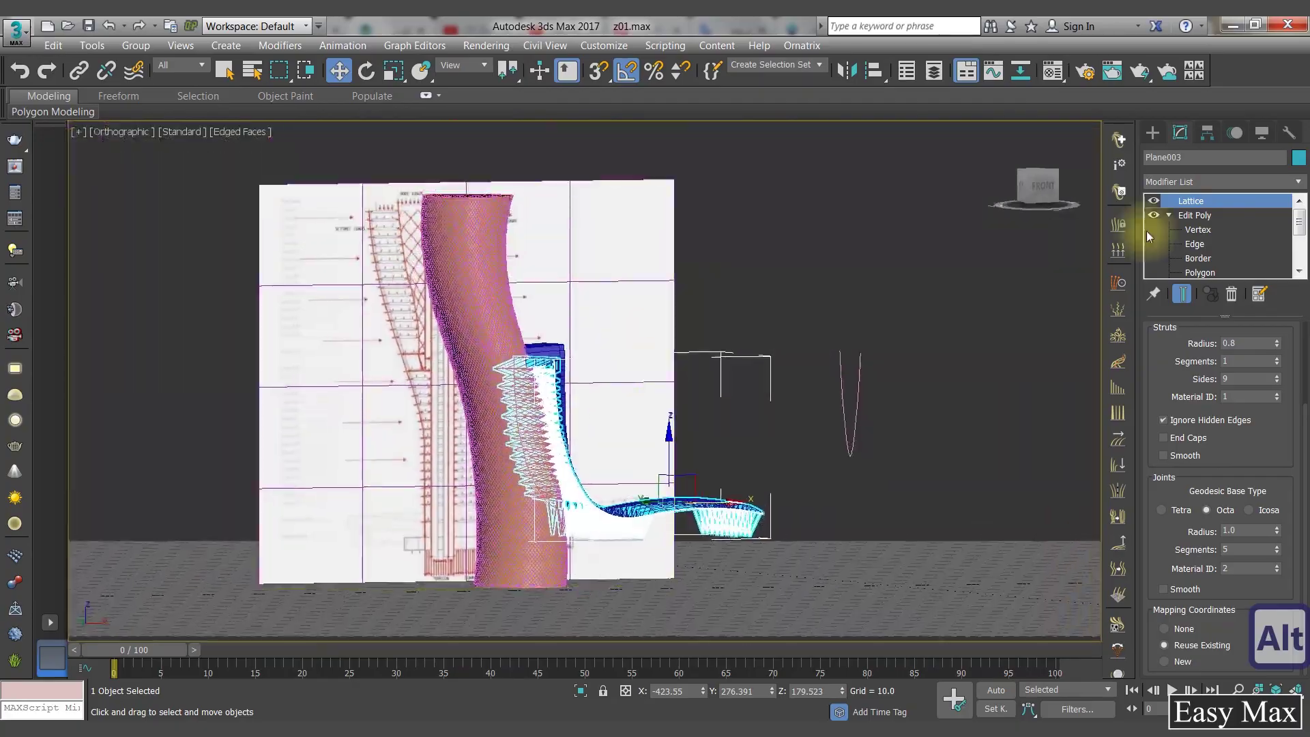
Step: Select the yellow tower shell in Front view and hide the grid
click(1067, 202)
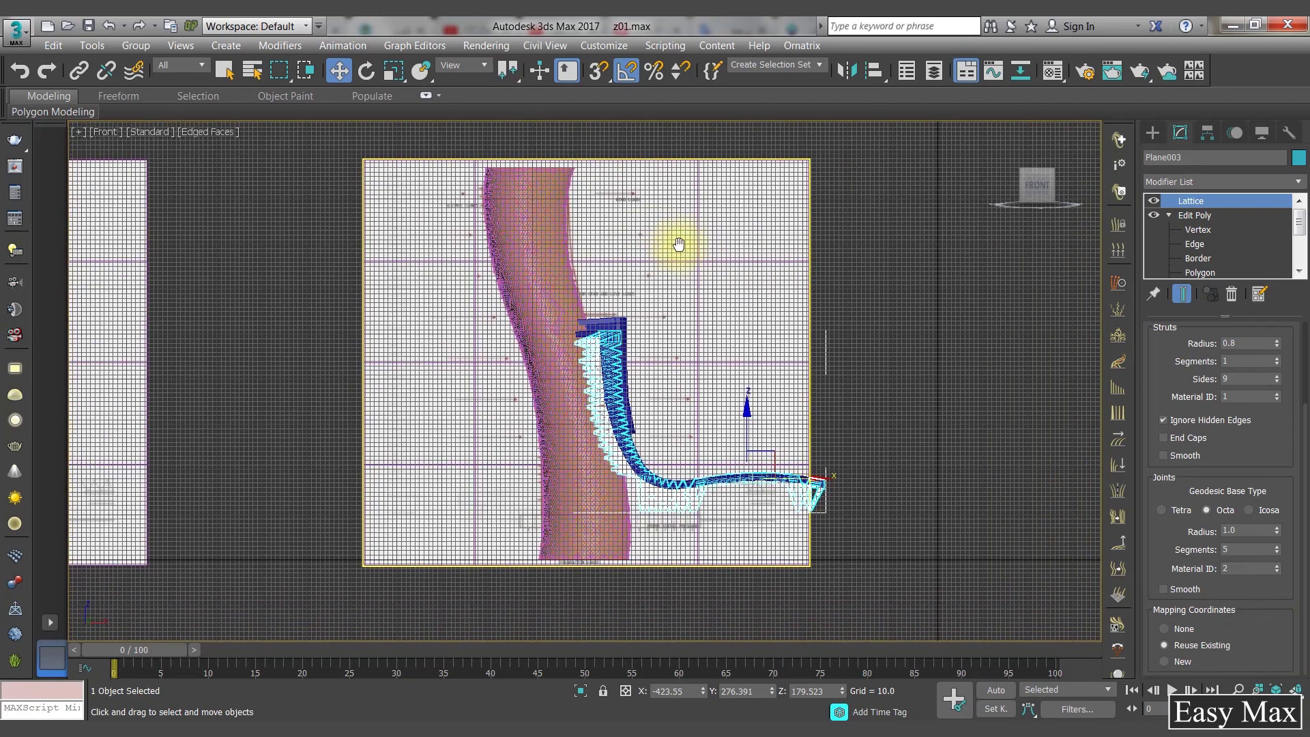
scroll(679, 244, up, 3)
middle_drag(679, 244, 740, 193)
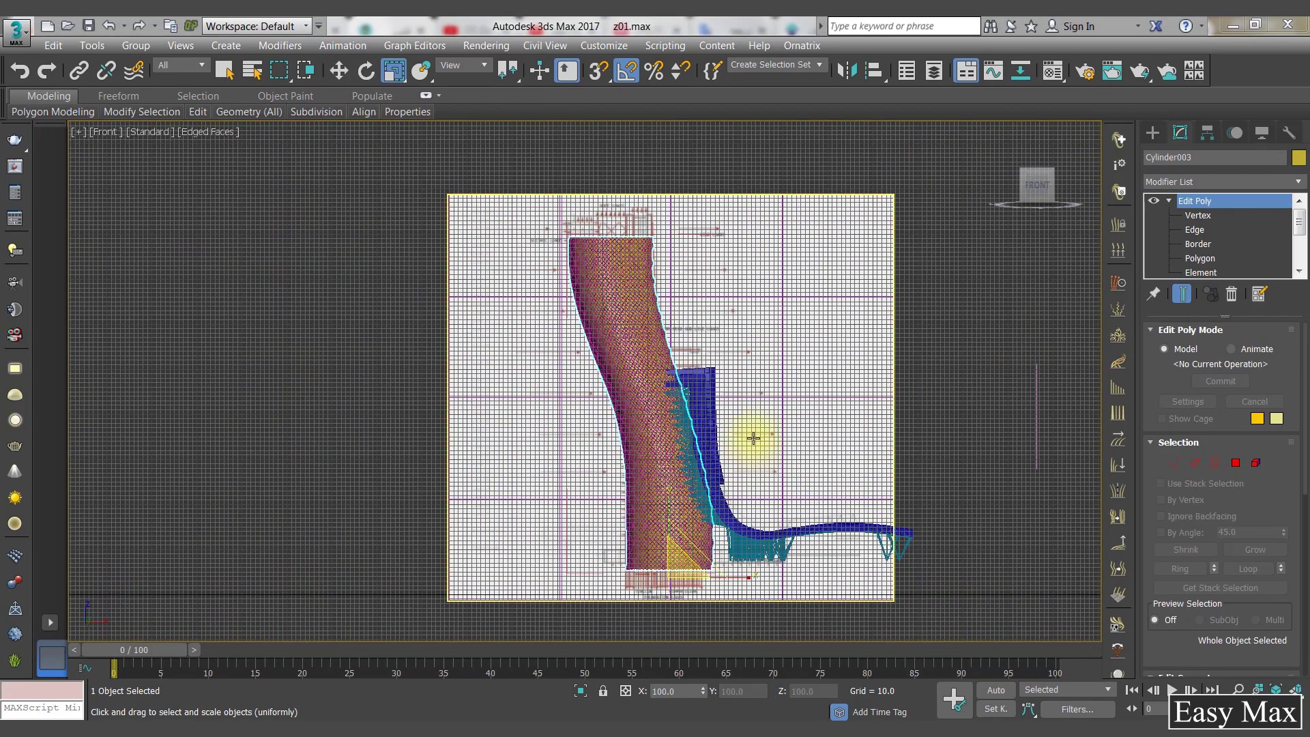
middle_drag(751, 437, 661, 460)
key(g)
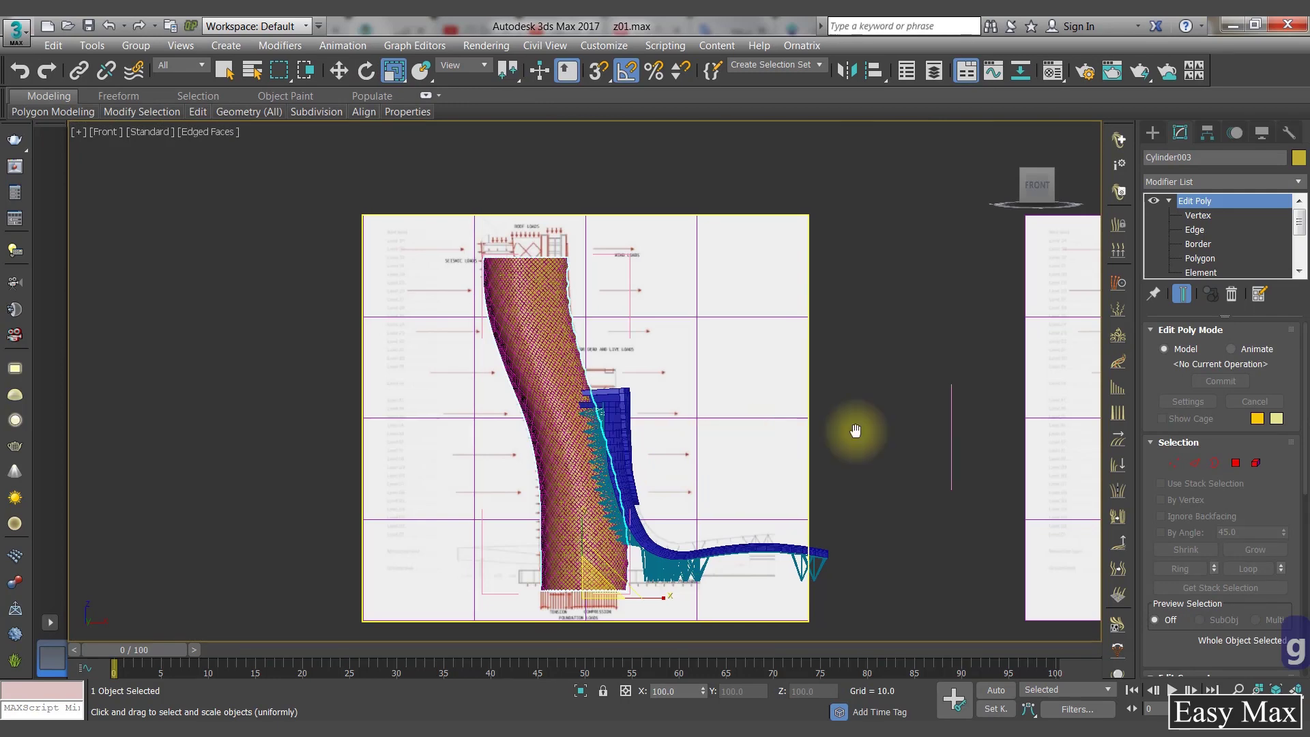
alt+middle_drag(854, 433, 703, 455)
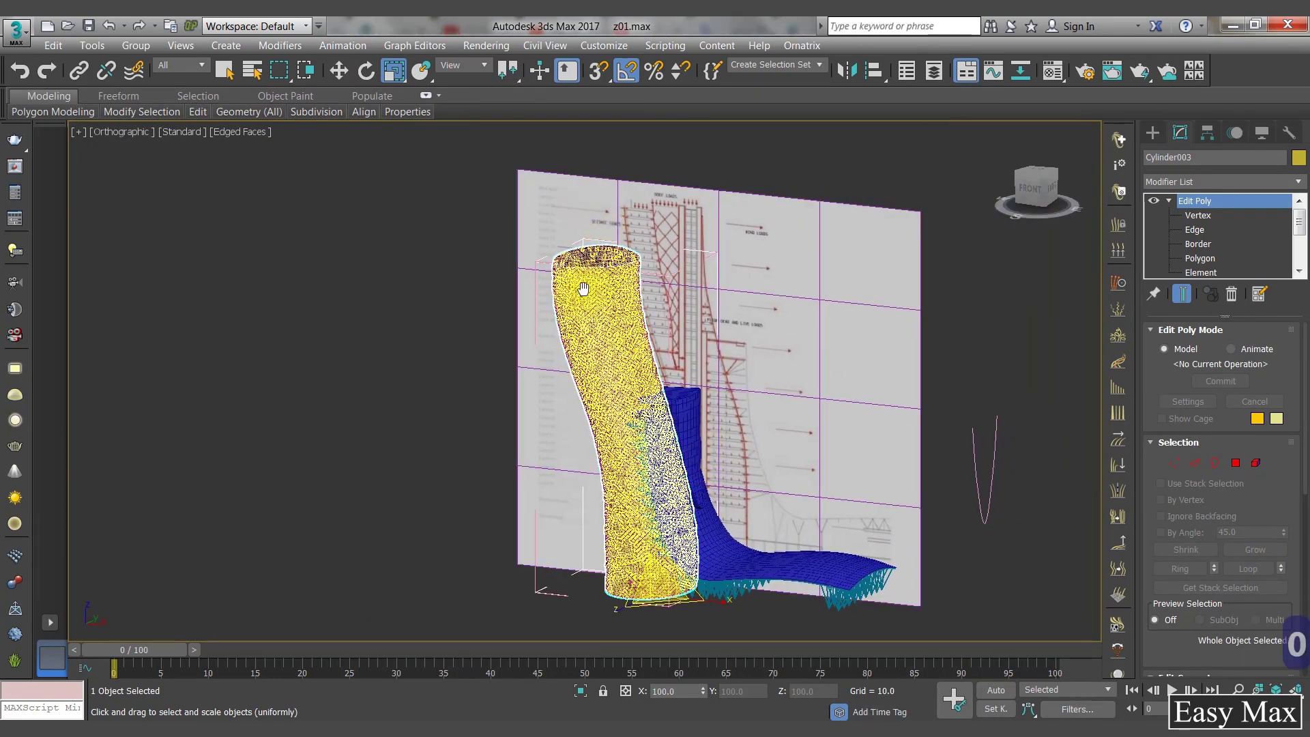
alt+middle_drag(585, 287, 572, 318)
scroll(567, 276, up, 5)
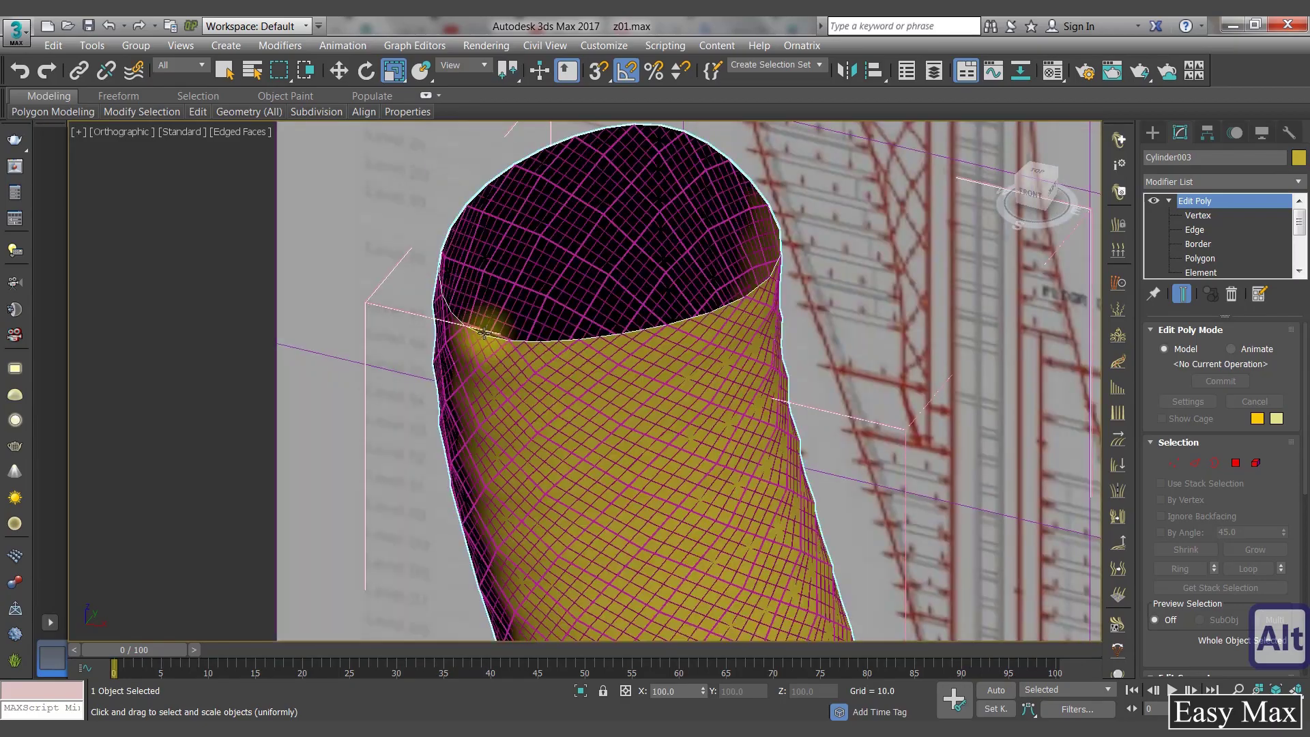
Step: Cap the open top border of the yellow tower shell with the Edit Poly Border level
click(485, 339)
scroll(568, 342, up, 3)
scroll(692, 338, down, 3)
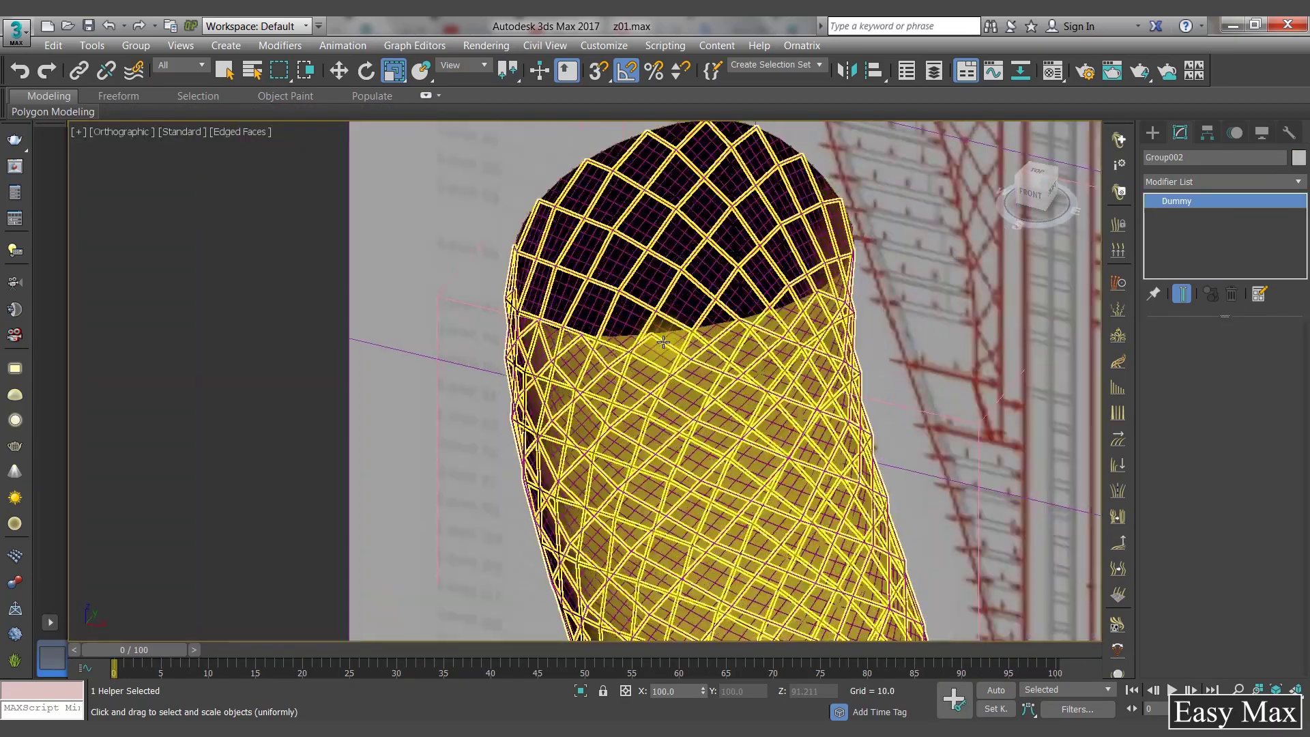
scroll(659, 344, up, 3)
scroll(616, 344, up, 3)
click(642, 333)
scroll(728, 328, down, 3)
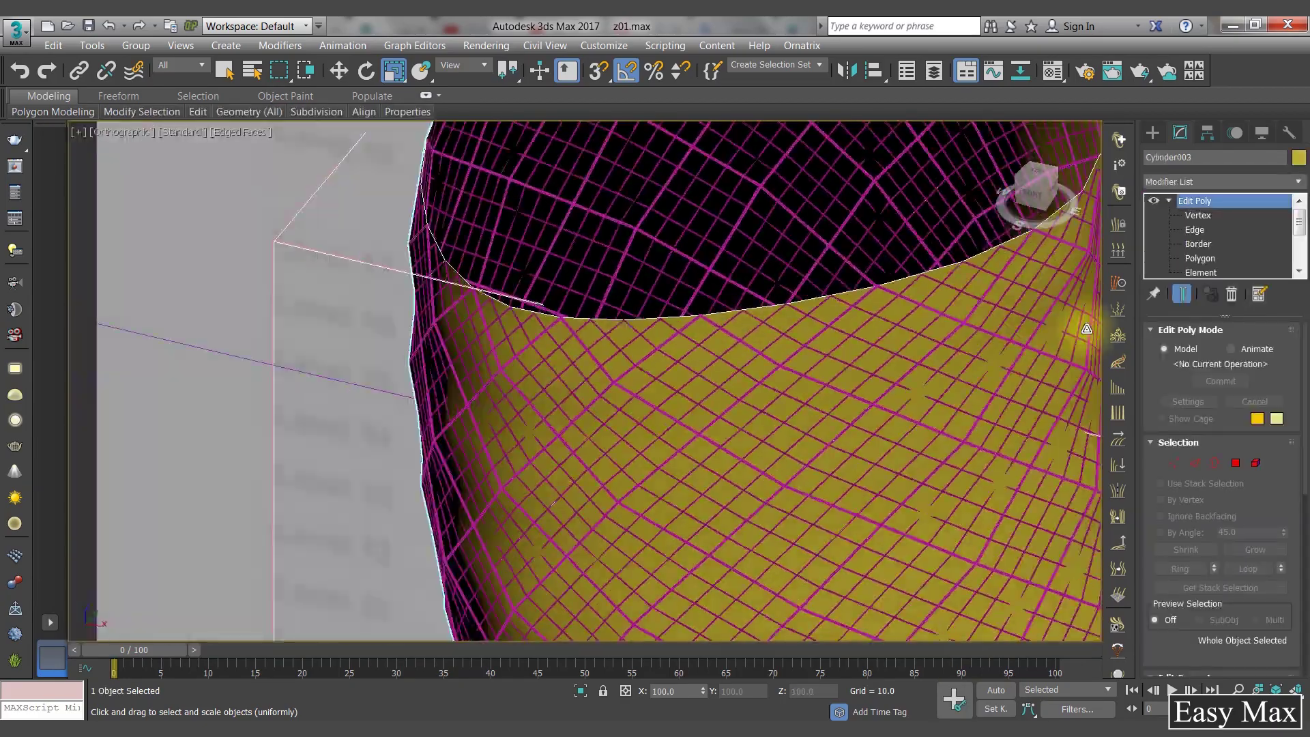
click(1201, 245)
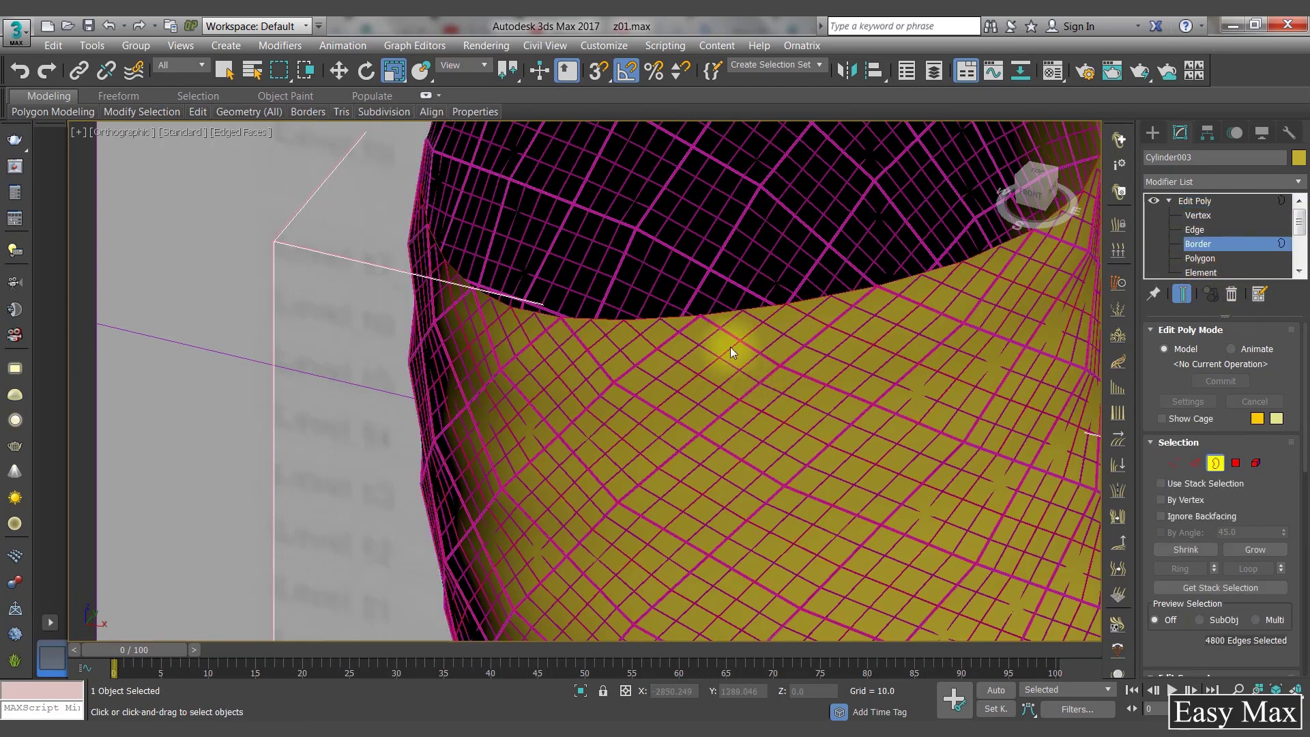
right_click(728, 306)
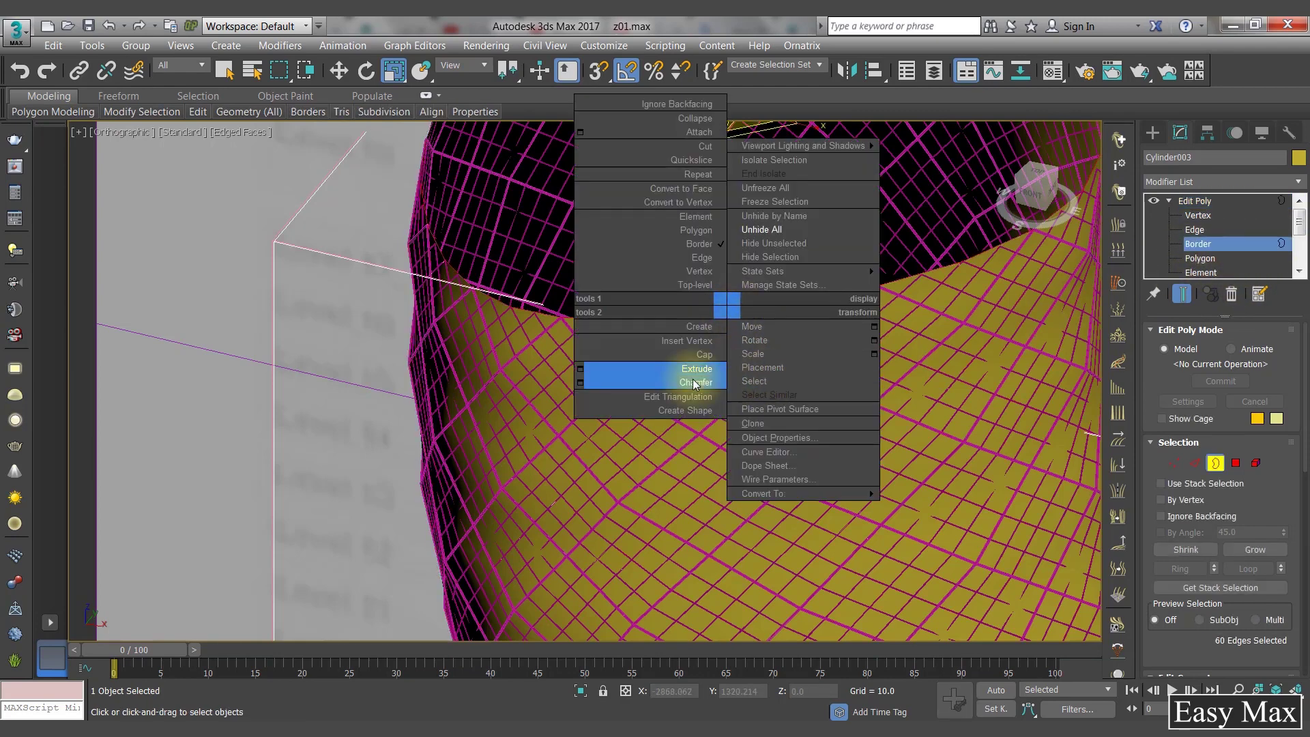
click(701, 354)
Step: Cap the open border at the opposite end of the yellow tower shell
middle_drag(730, 248, 581, 274)
scroll(661, 292, down, 3)
scroll(661, 315, up, 5)
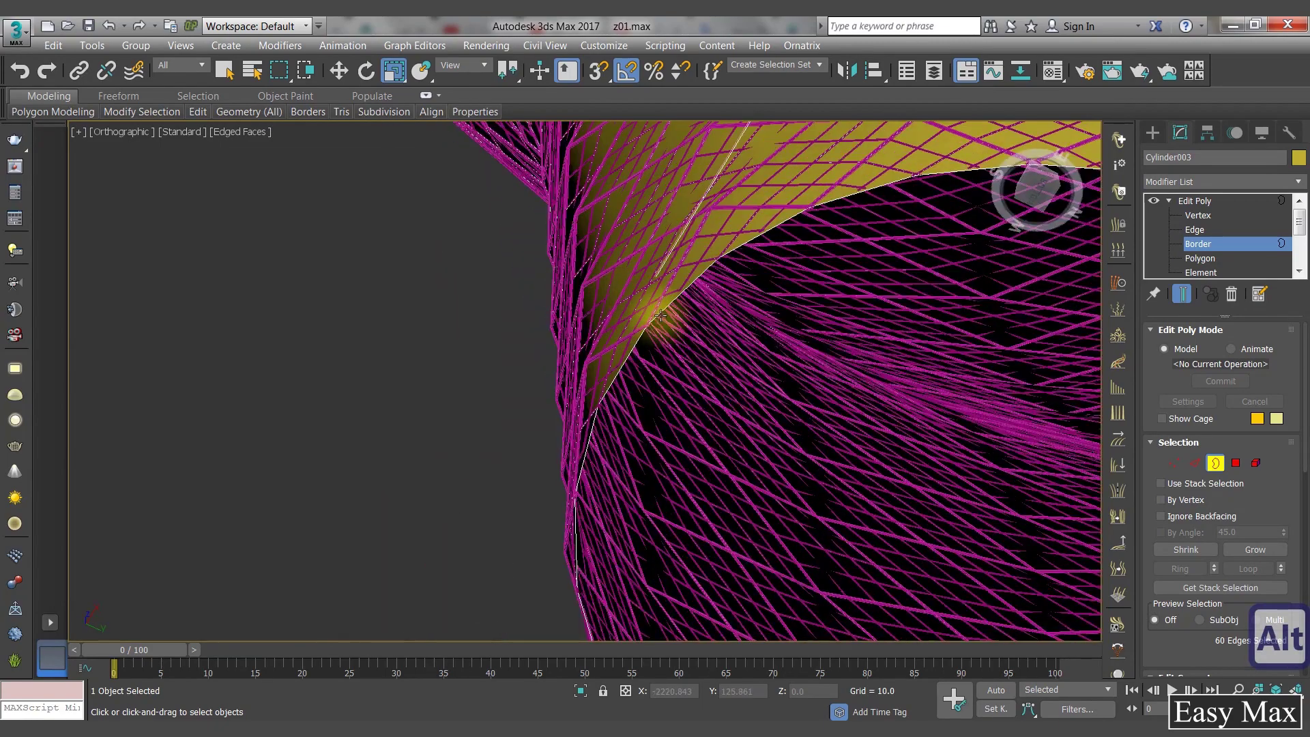
right_click(657, 311)
click(626, 358)
middle_drag(703, 273, 622, 343)
scroll(636, 282, down, 4)
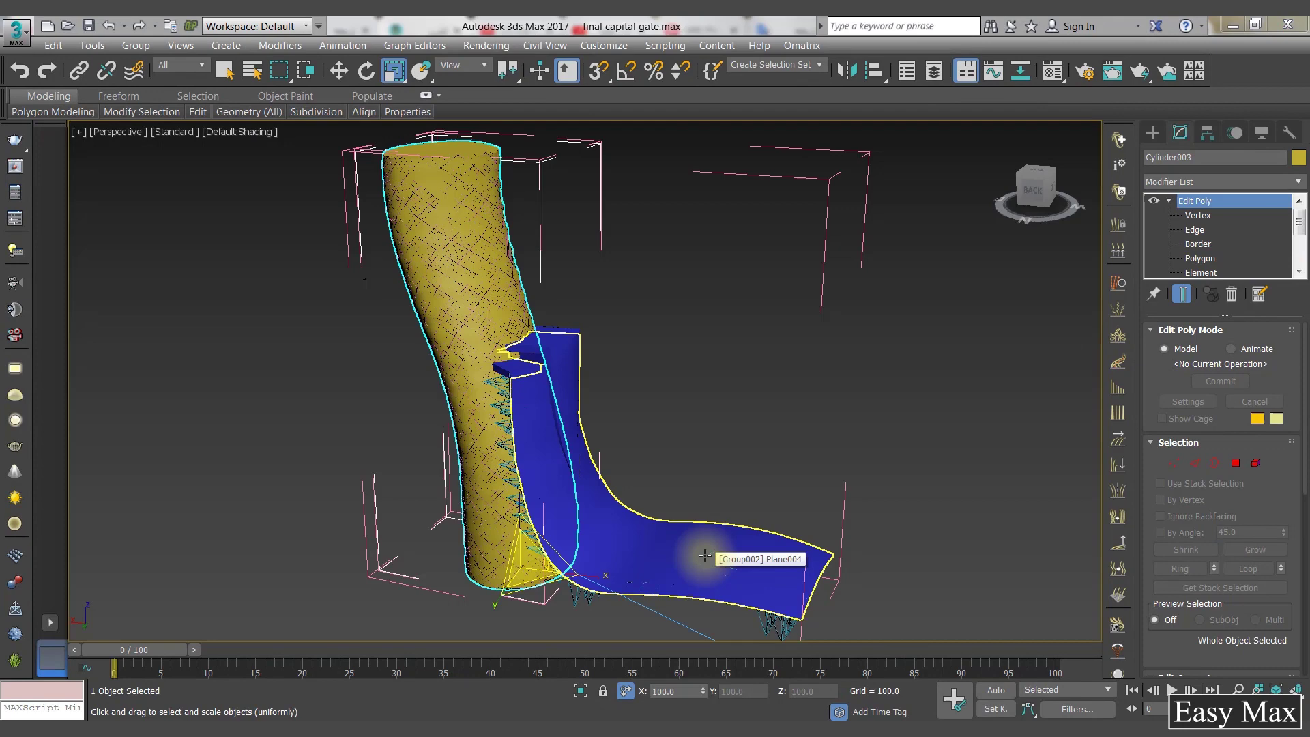
Step: Create a physical camera from the perspective view, clone it as a copy, and select the blue canopy
click(705, 556)
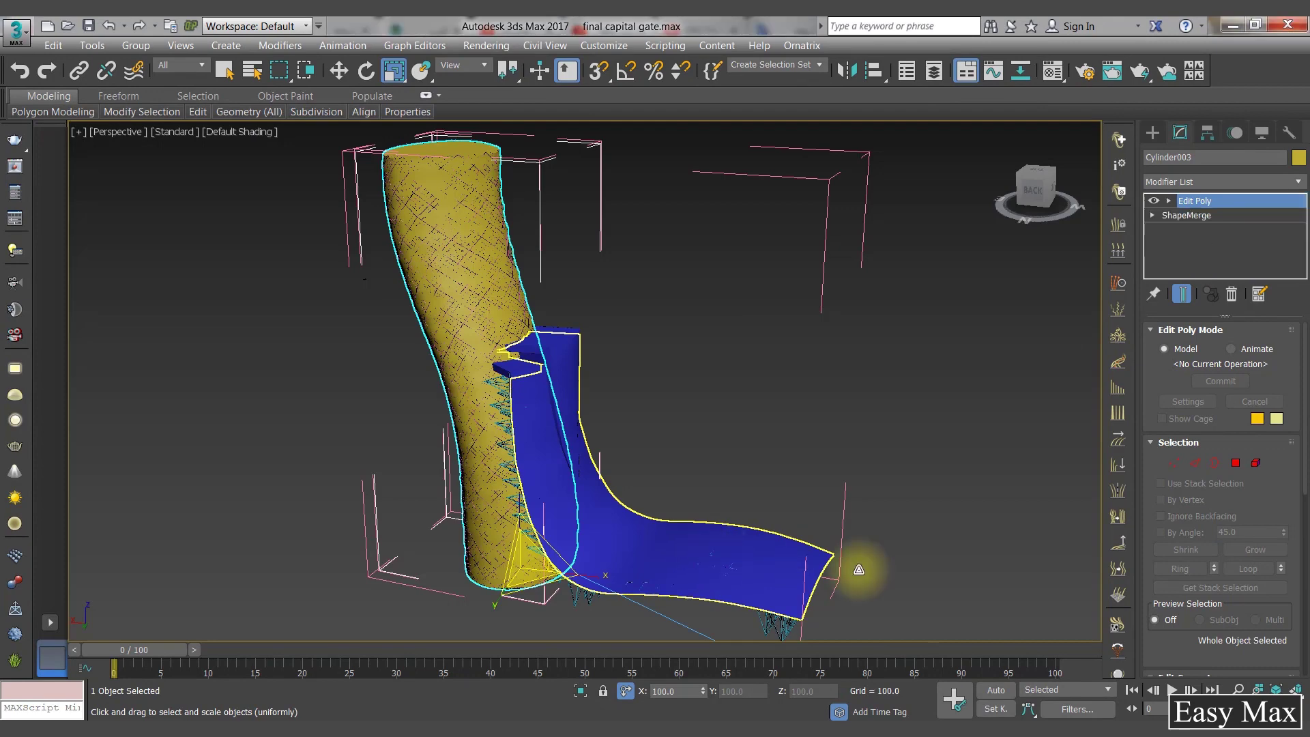
key(ctrl+c)
key(ctrl+v)
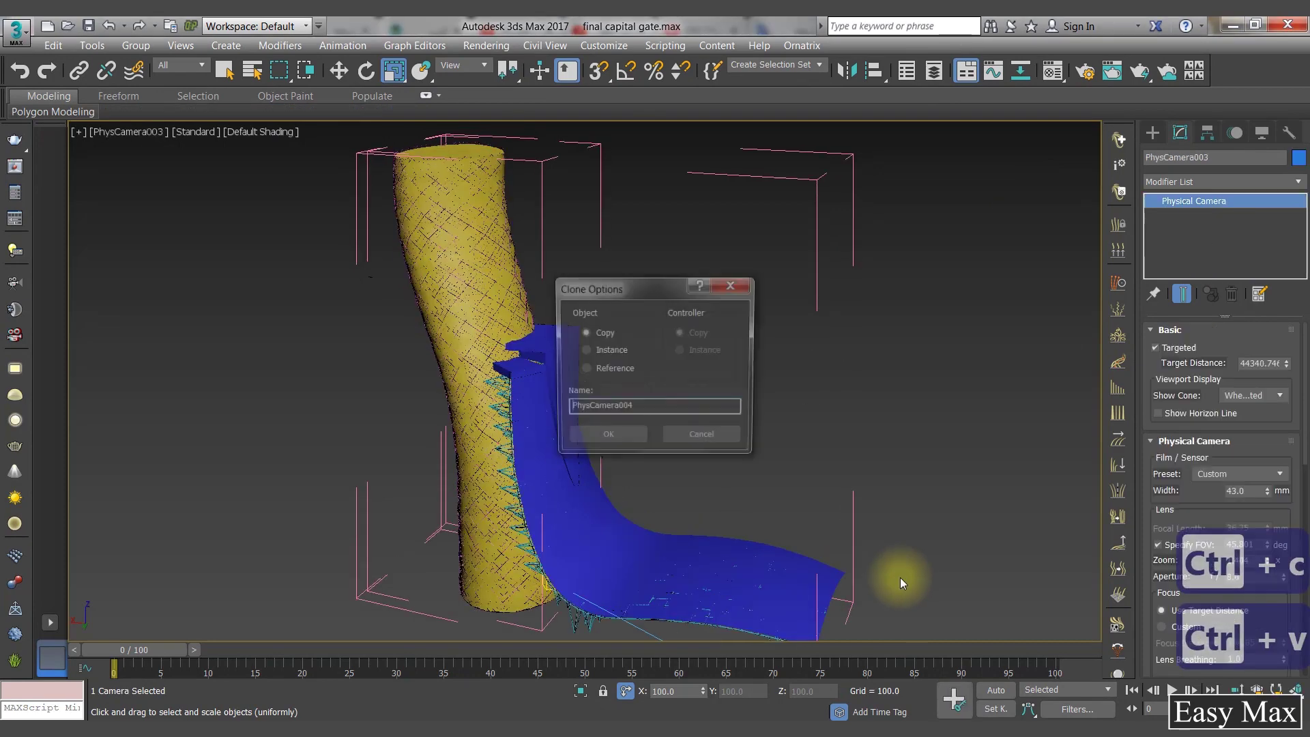
click(587, 439)
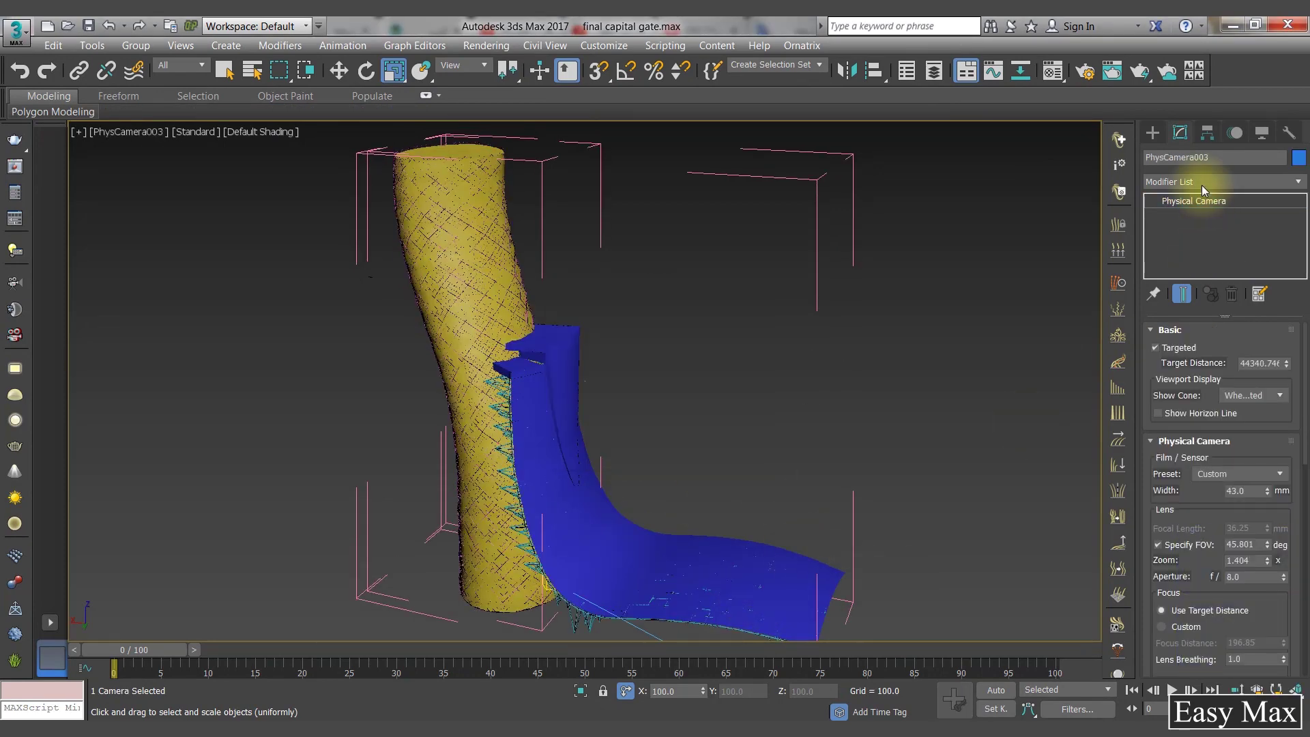
key(ctrl+c)
click(743, 585)
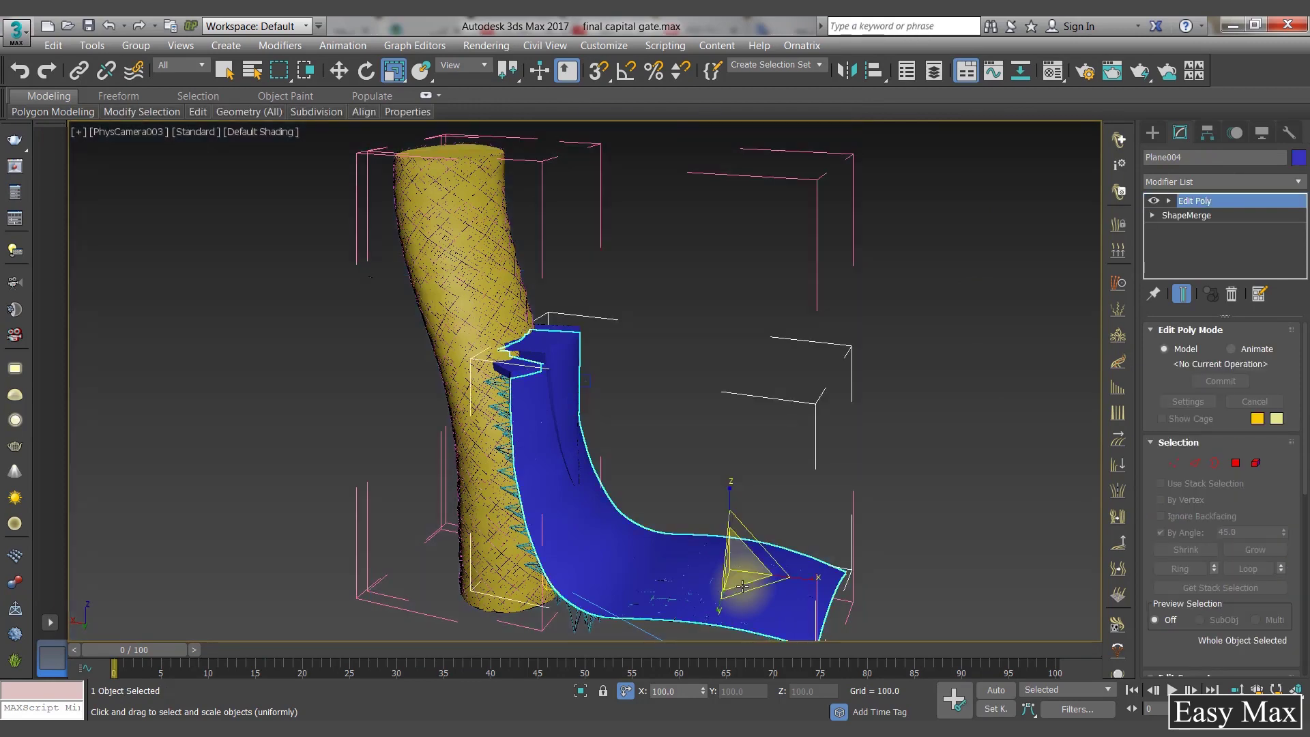
key(w)
drag(732, 529, 753, 411)
key(ctrl+z)
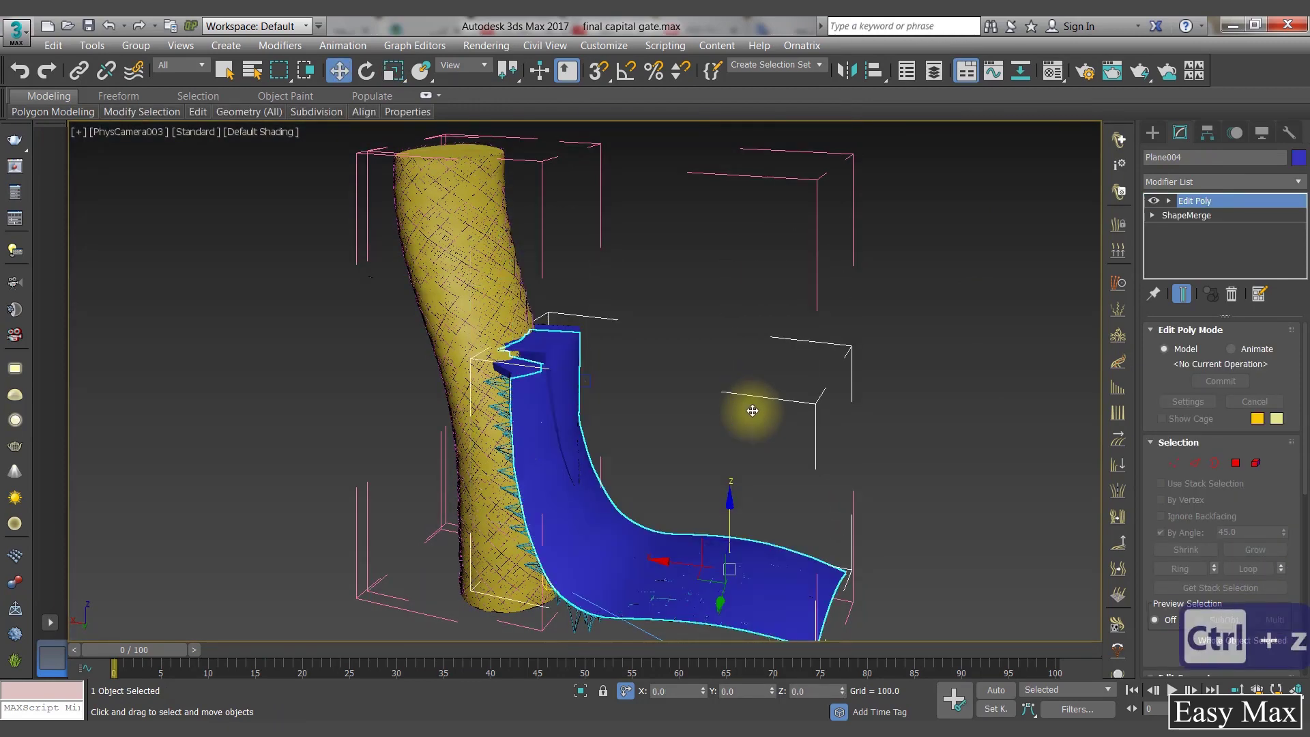
Step: Clone the blue canopy as a copy and add a Lattice modifier to the new copy
key(ctrl+c)
key(ctrl+v)
click(608, 443)
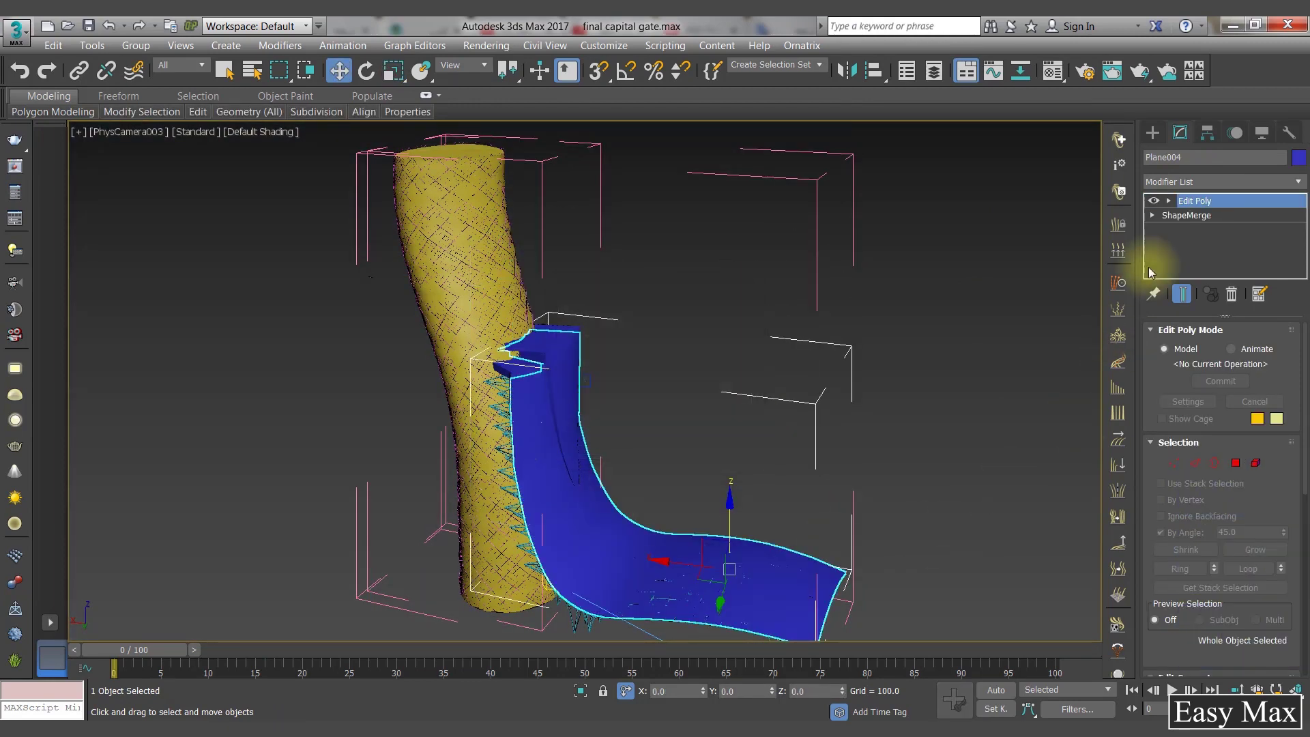
click(1197, 182)
text(la)
key(Return)
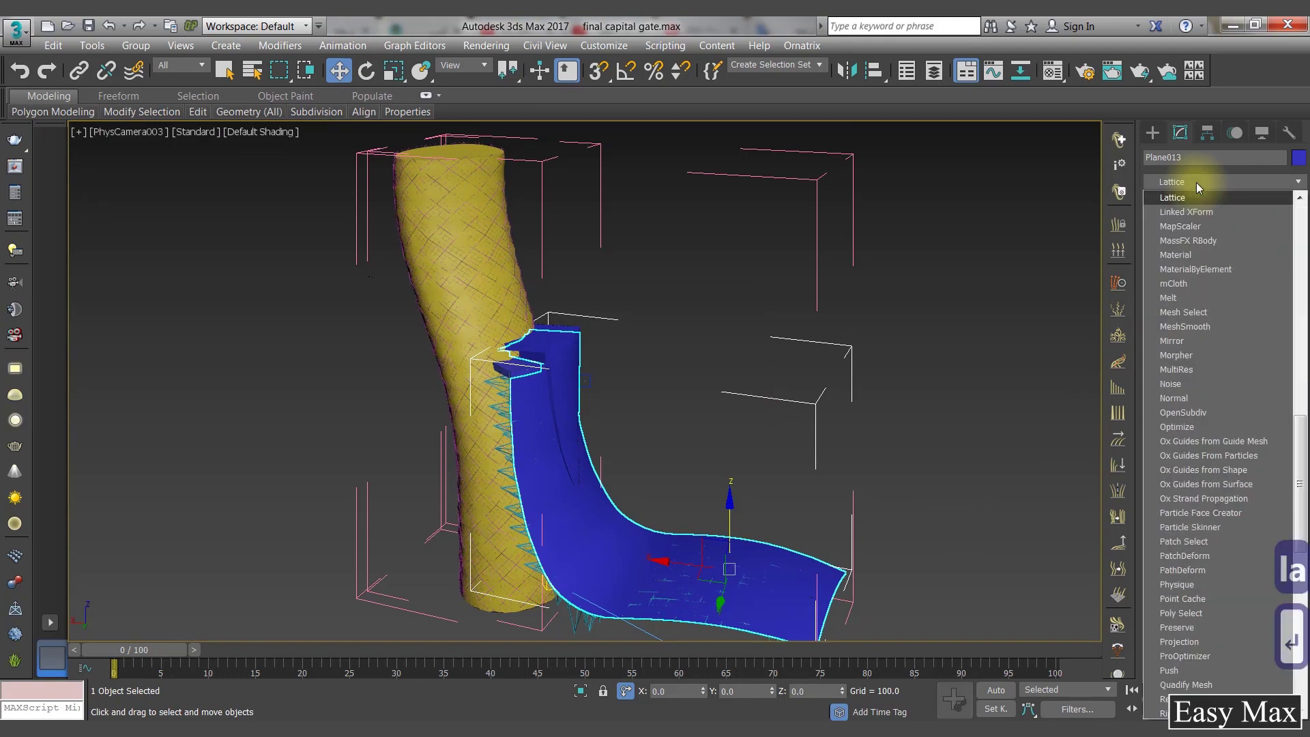
Step: Restrict the canopy copy's lattice to Struts Only from Edges and set the strut radius to 1.0
middle_drag(833, 376, 706, 289)
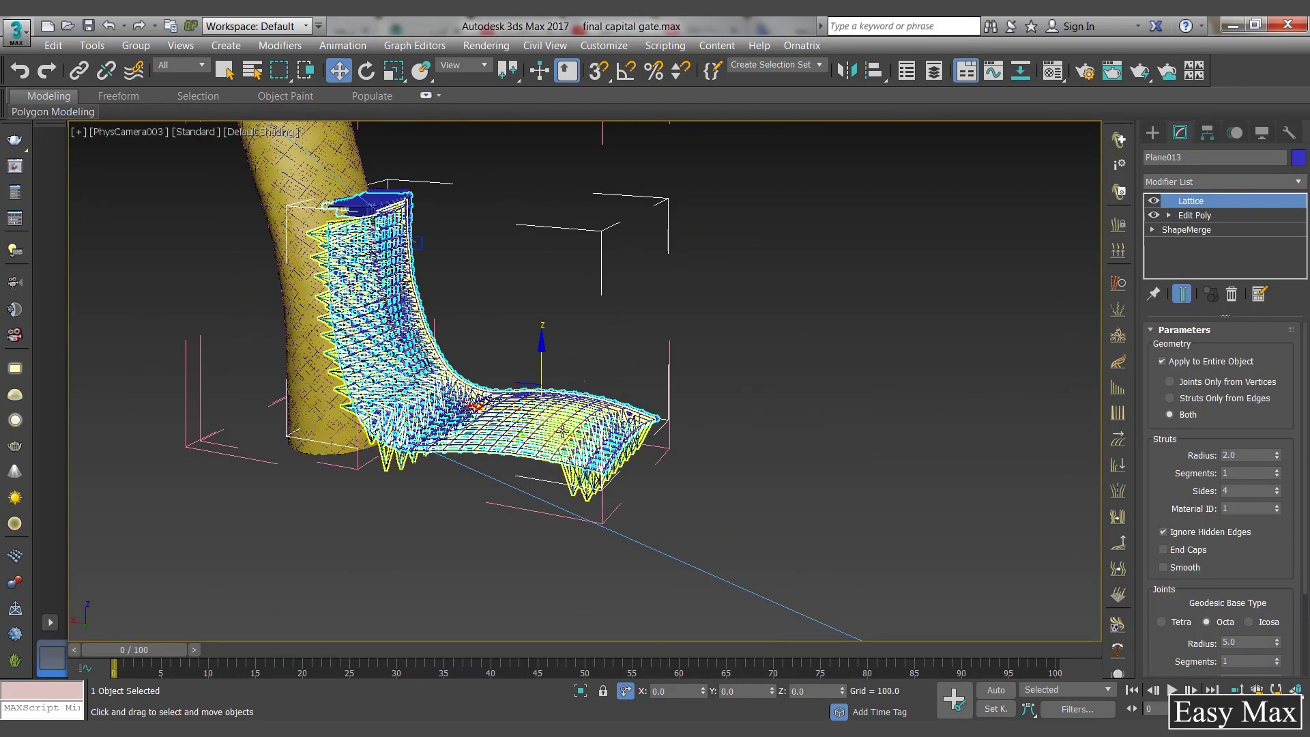
middle_drag(561, 431, 621, 479)
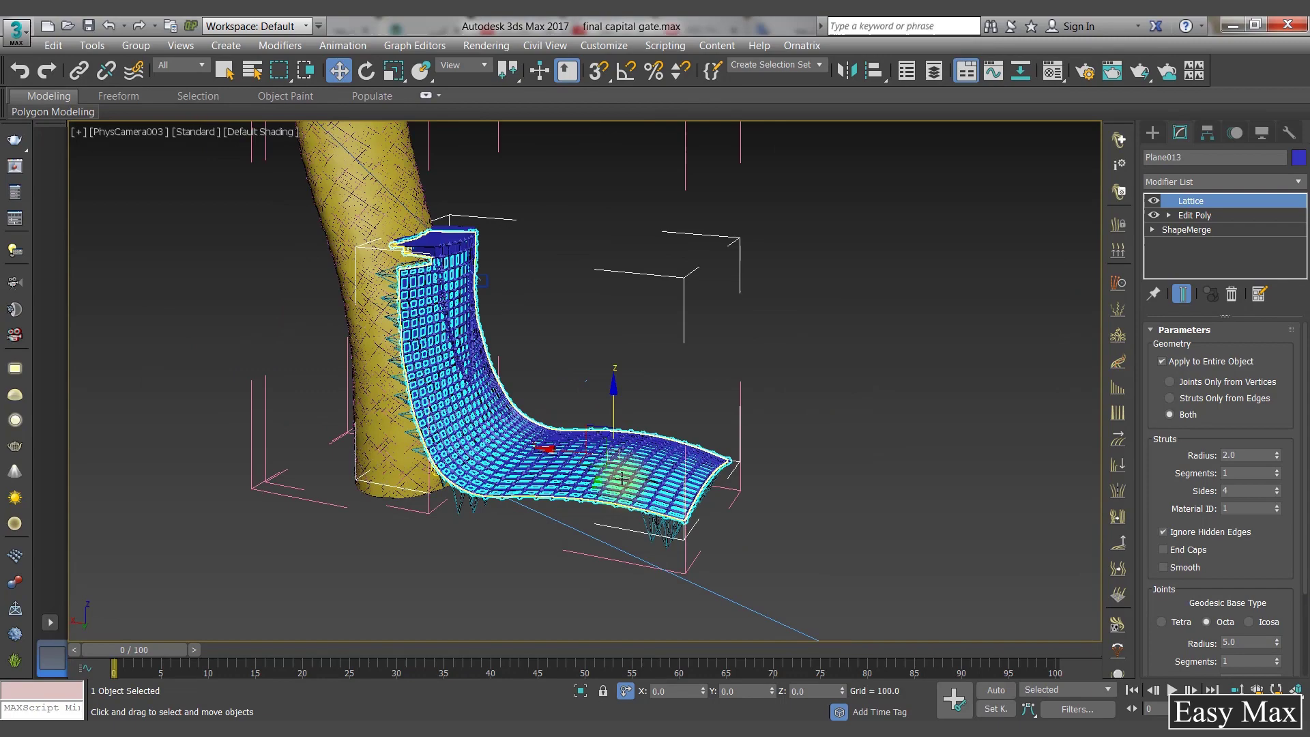
key(p)
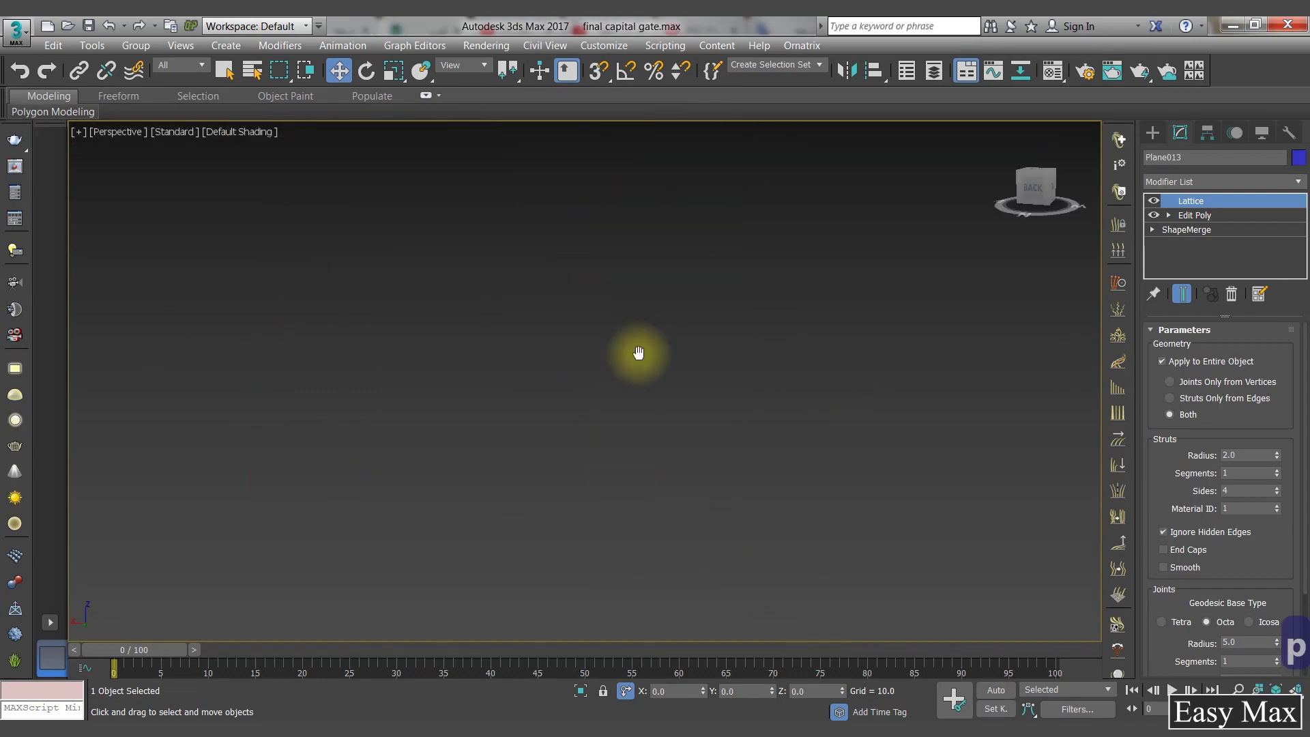
key(z)
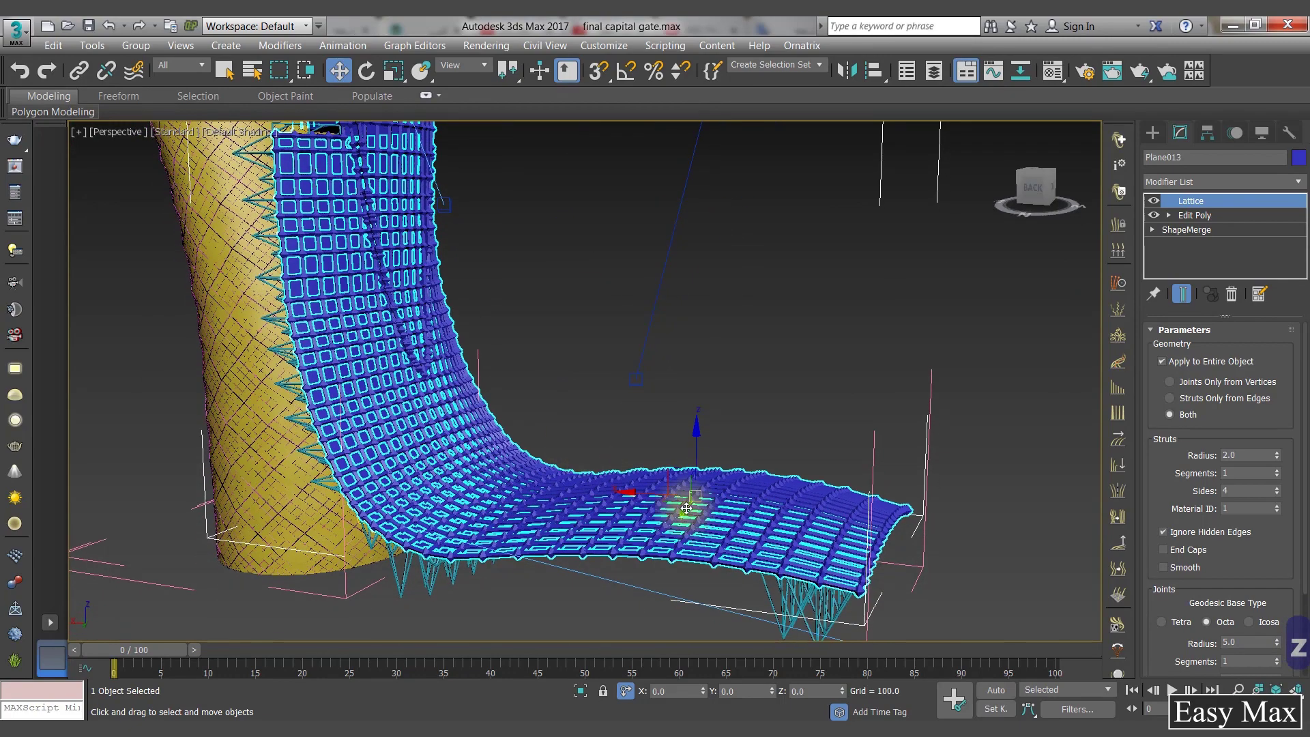
scroll(679, 503, up, 3)
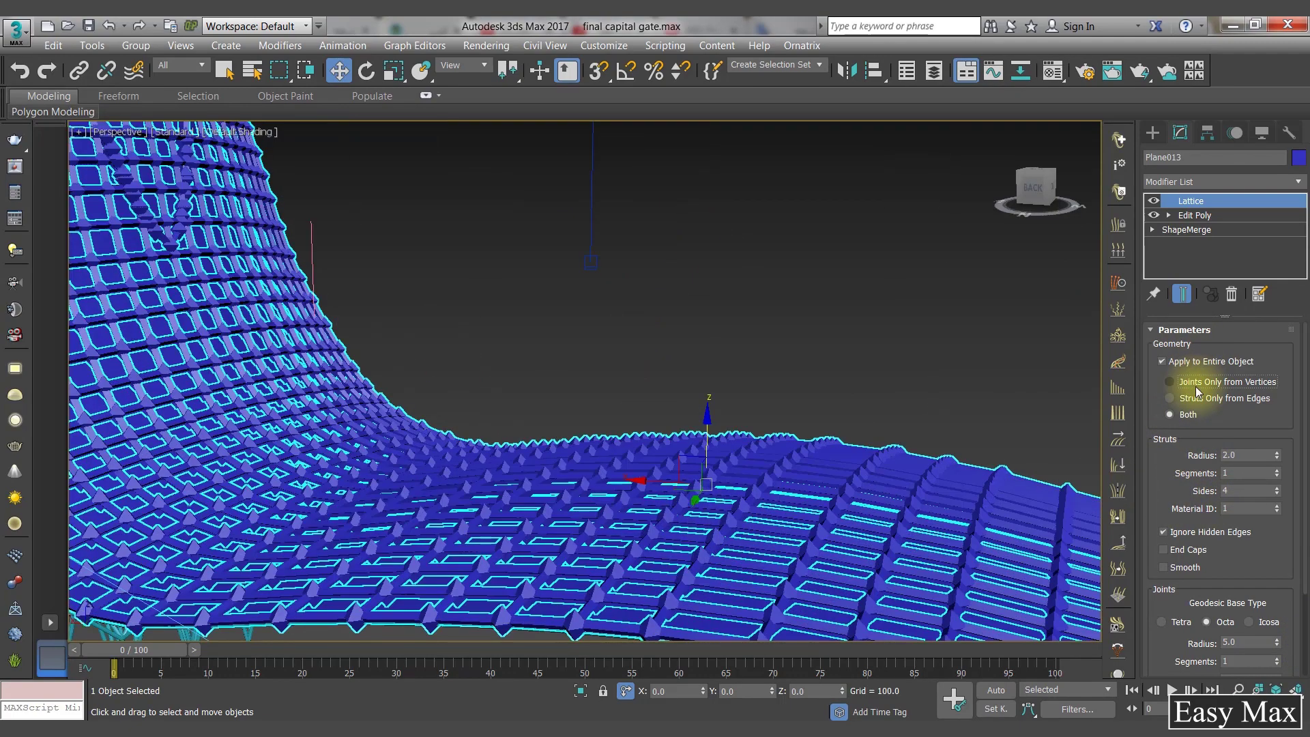
click(1196, 382)
click(1198, 398)
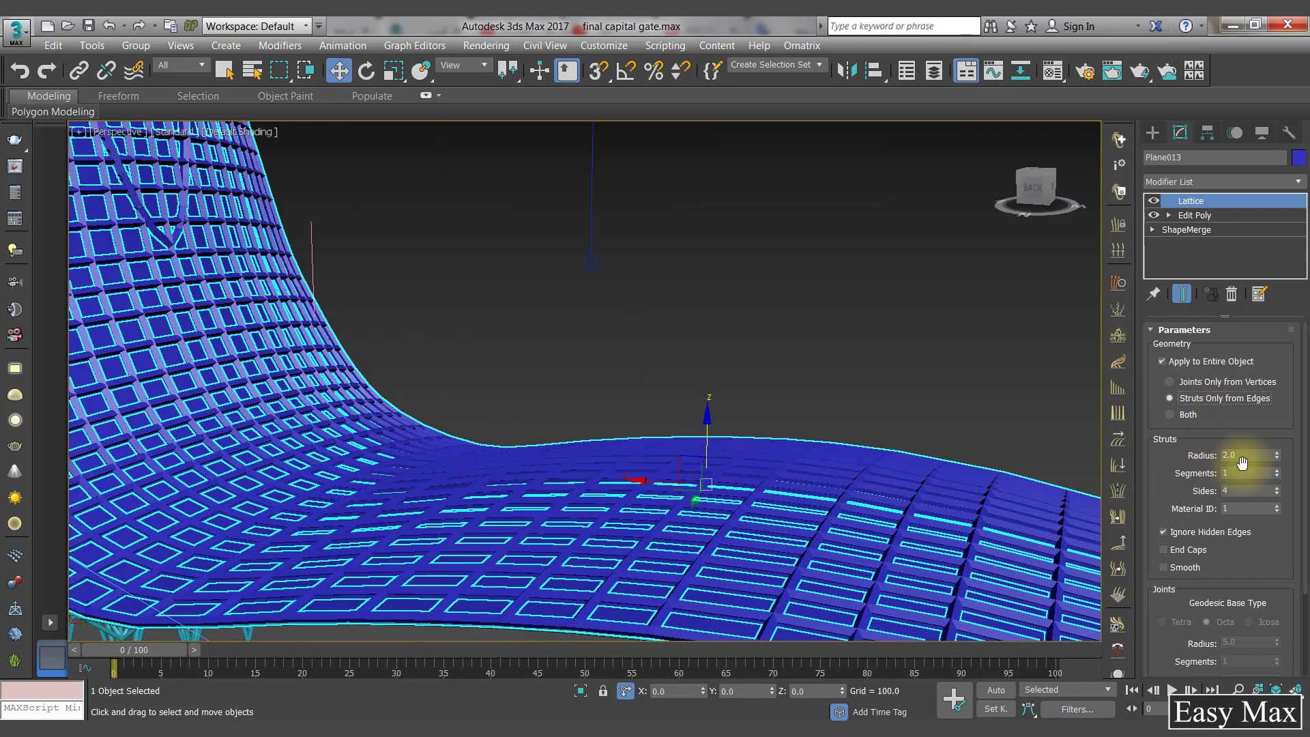
text(1)
key(Return)
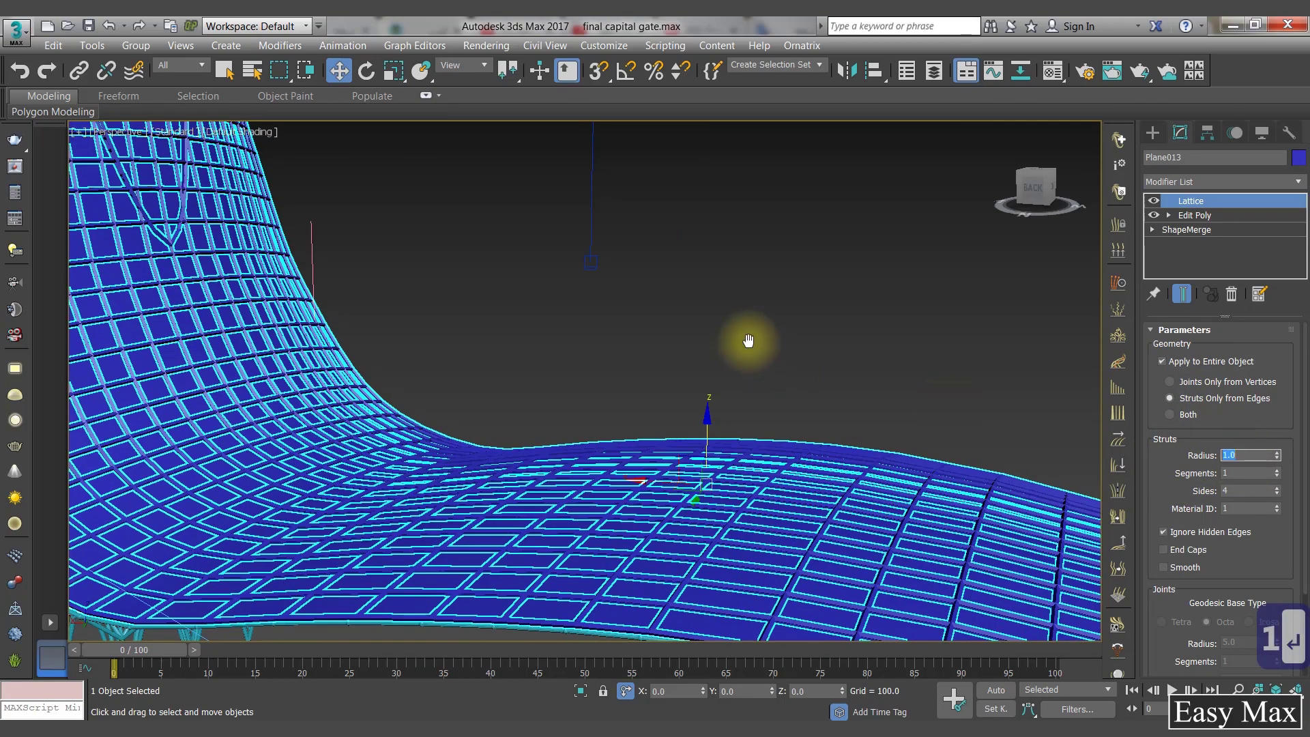
Step: Try 5 sides for the canopy lattice's struts and settle on 6
middle_drag(749, 341, 781, 250)
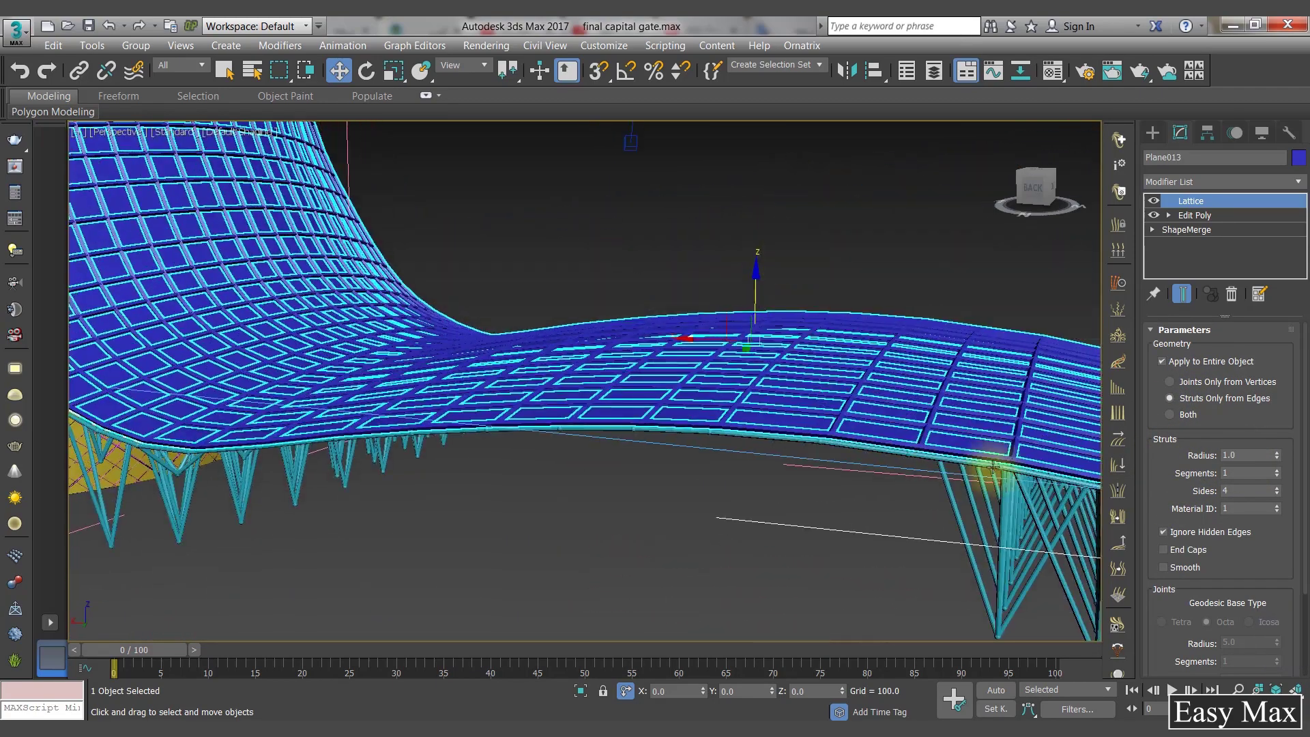
middle_drag(993, 468, 966, 482)
text(5)
key(Return)
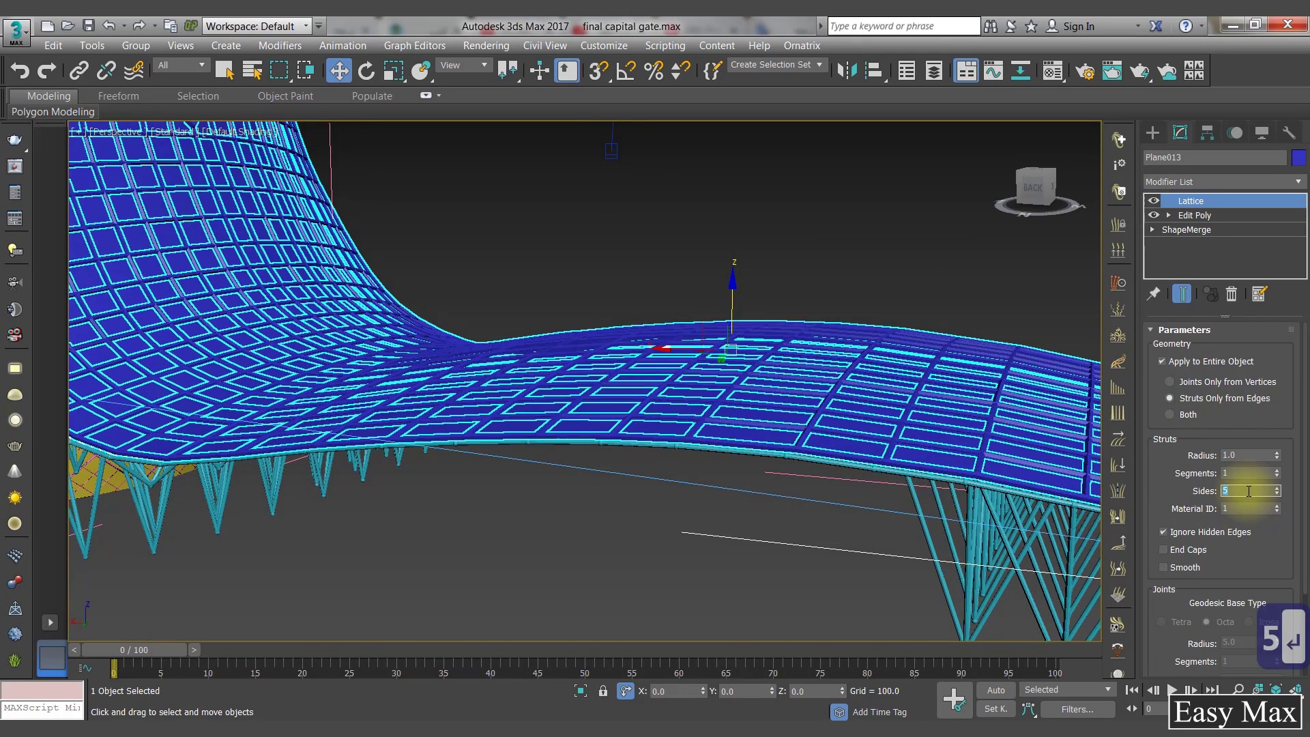
scroll(453, 331, down, 10)
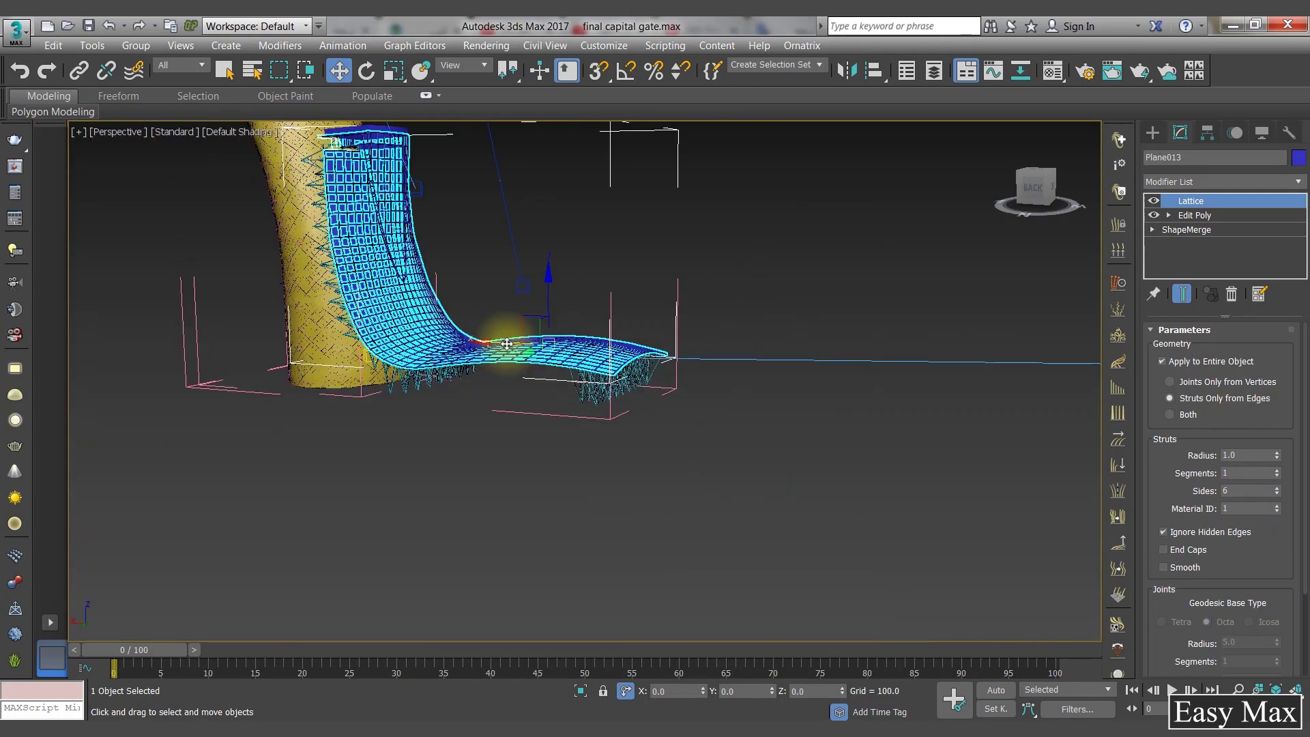
Step: Select the original blue canopy surface beneath the lattice and toggle its see-through display
alt+middle_drag(598, 435, 543, 359)
scroll(542, 360, up, 5)
click(524, 415)
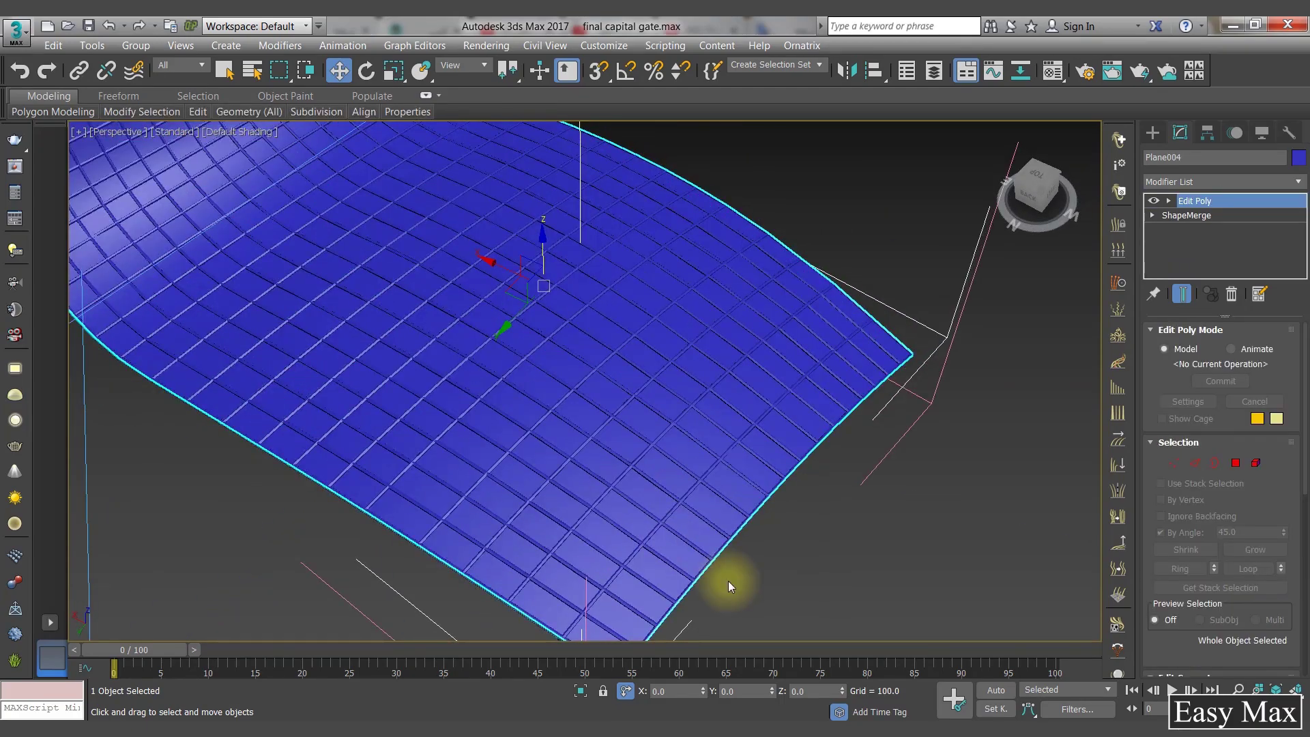
key(alt+x)
scroll(588, 387, down, 8)
alt+middle_drag(594, 410, 389, 393)
scroll(595, 433, up, 4)
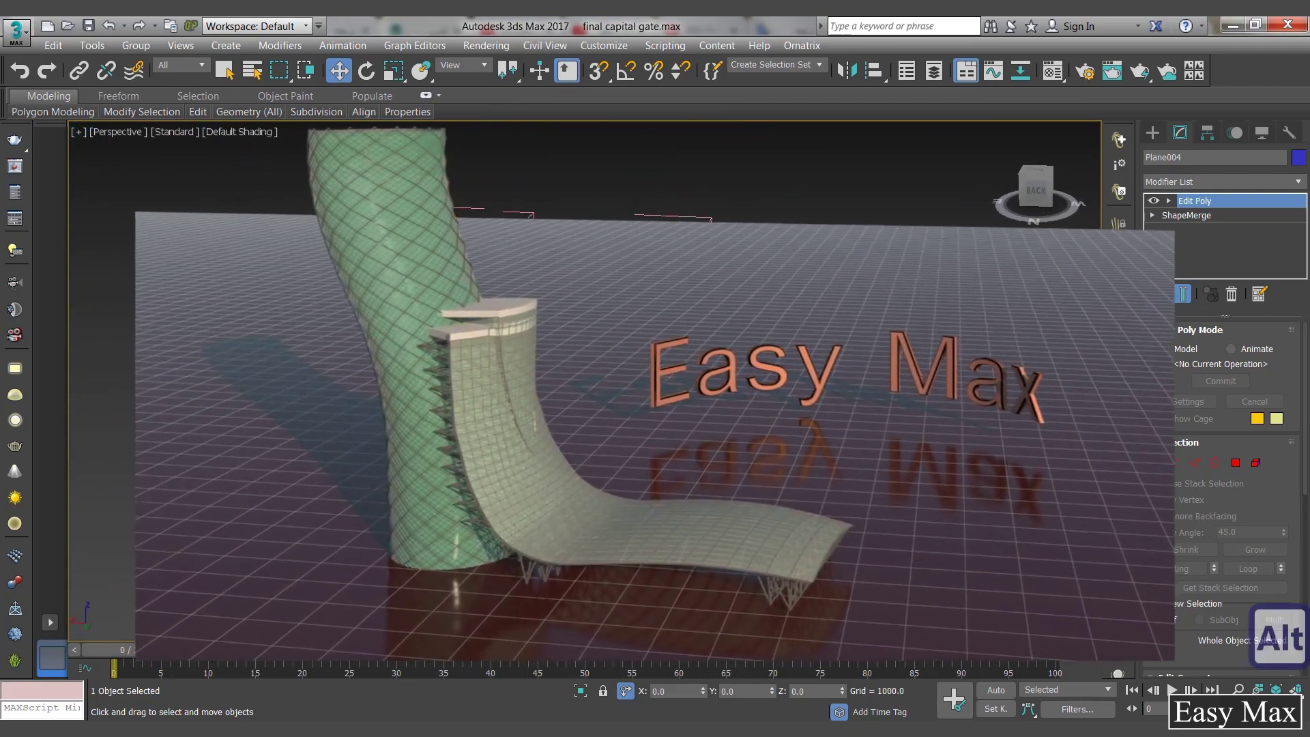